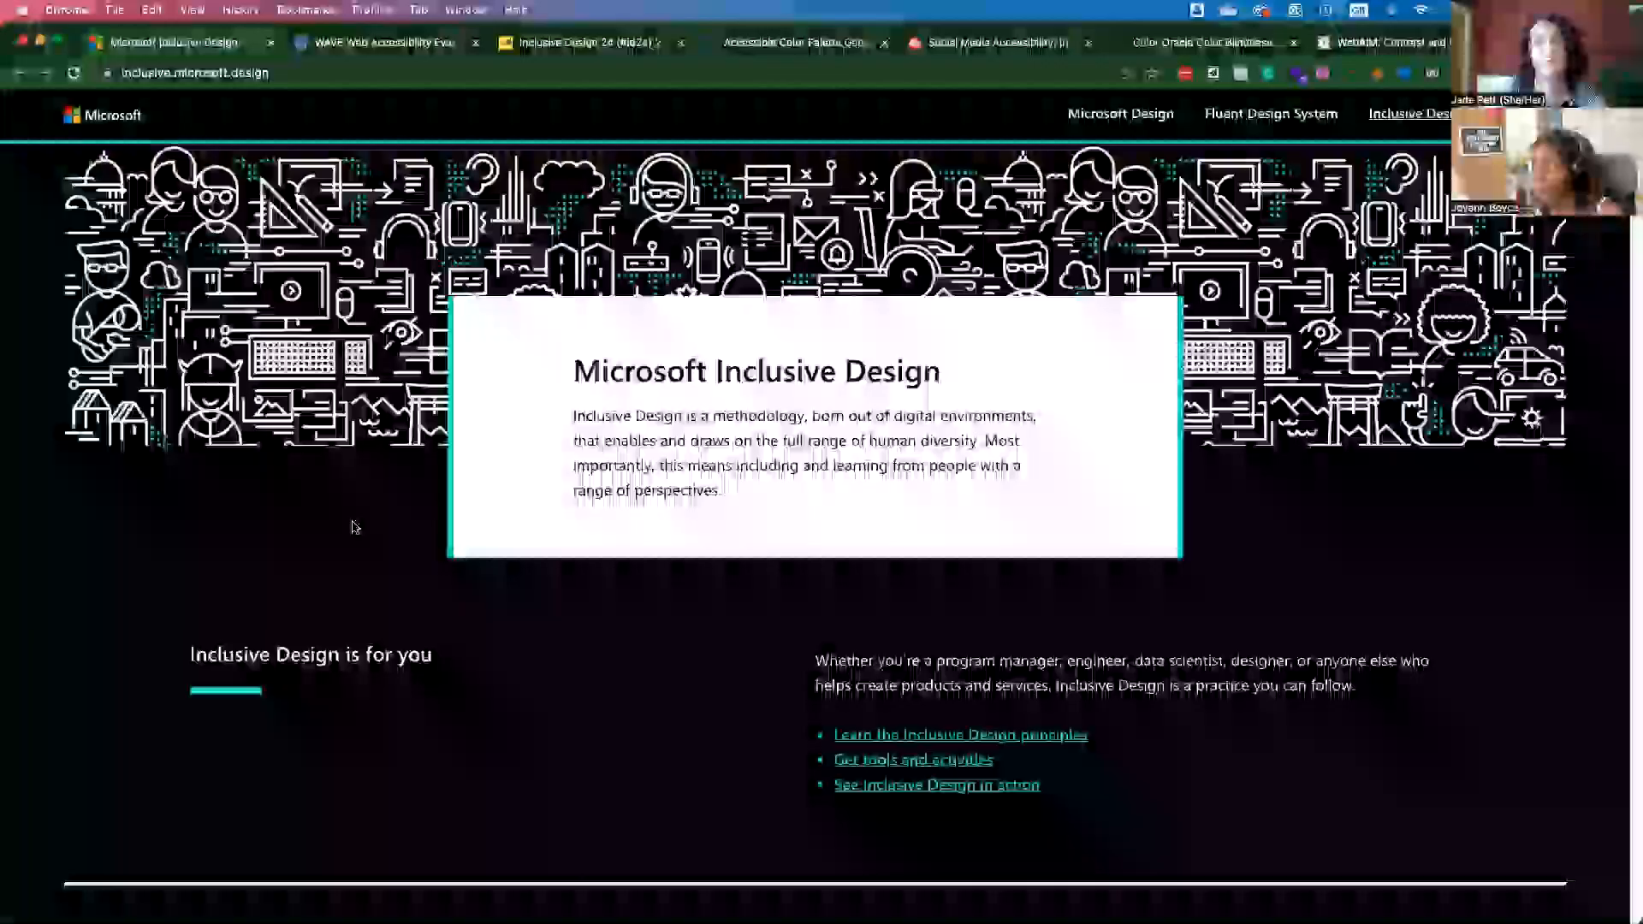
{"action": "scroll", "coordinate": [364, 541], "scroll_direction": "down", "scroll_amount": 2}
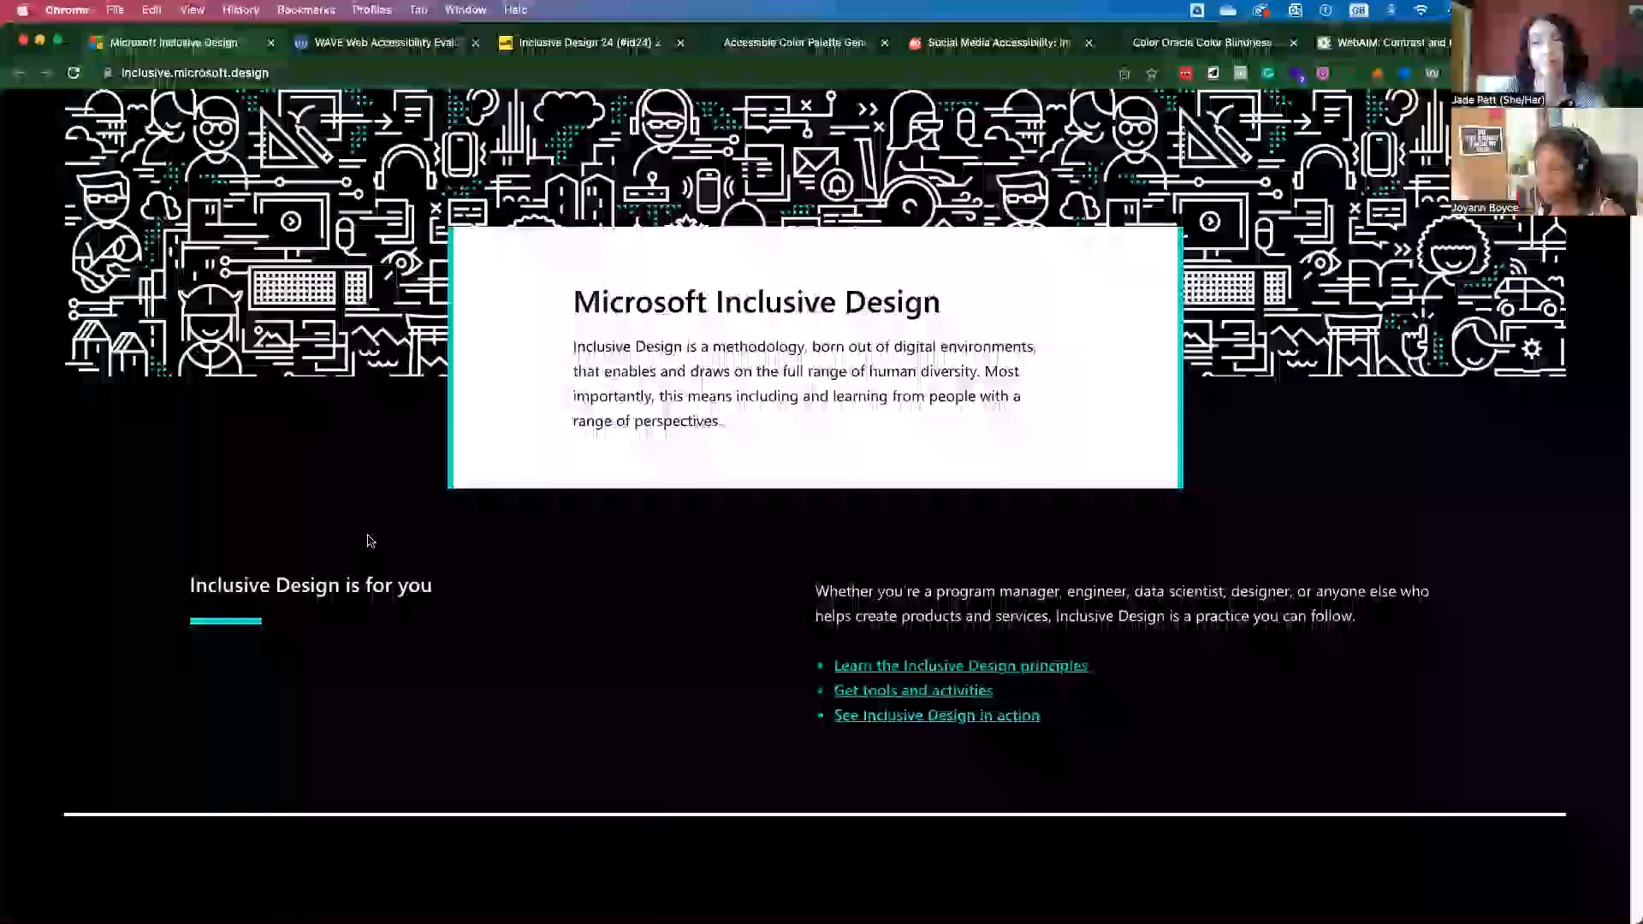
{"action": "scroll", "coordinate": [368, 541], "scroll_direction": "down", "scroll_amount": 1}
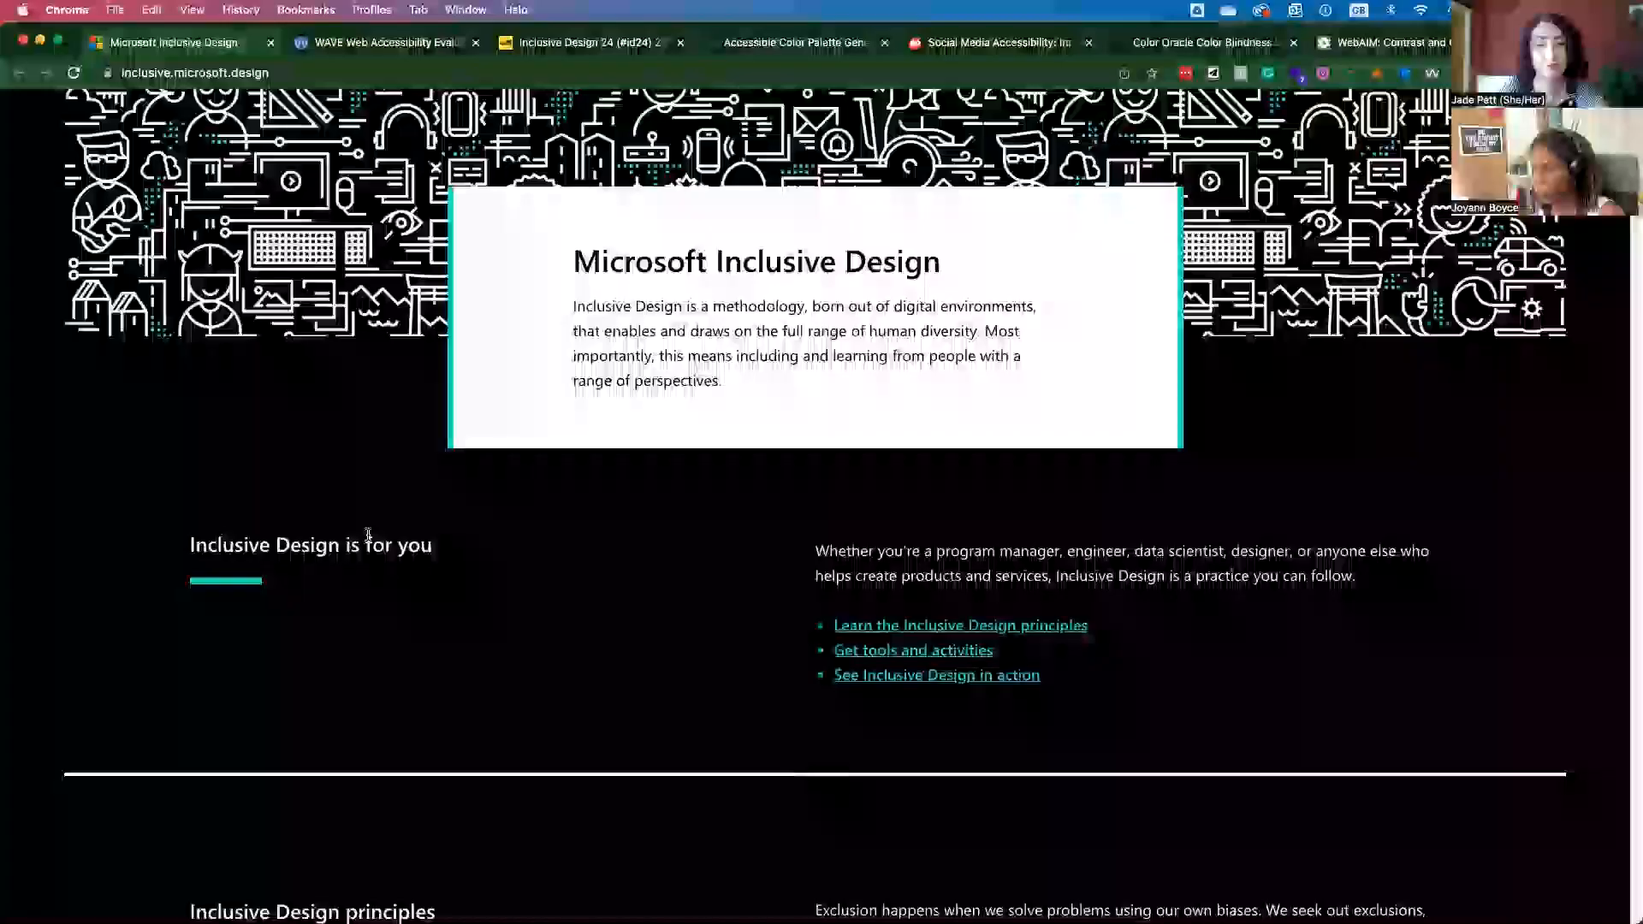
{"action": "scroll", "coordinate": [367, 540], "scroll_direction": "down", "scroll_amount": 3}
{"action": "scroll", "coordinate": [367, 540], "scroll_direction": "up", "scroll_amount": 3}
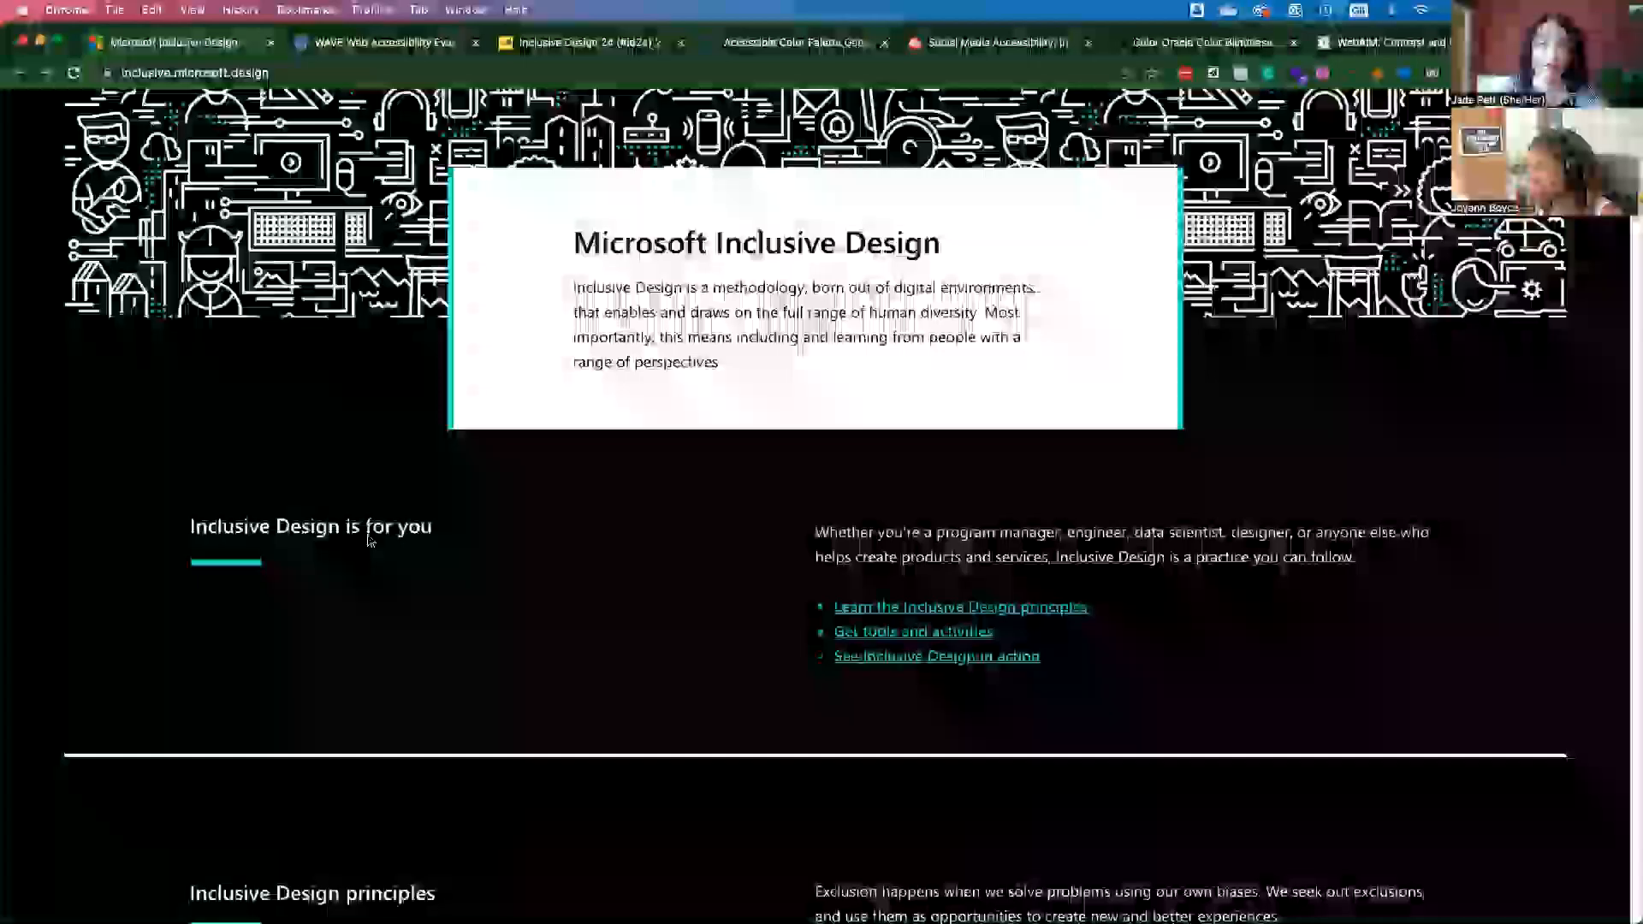
{"action": "scroll", "coordinate": [367, 541], "scroll_direction": "up", "scroll_amount": 2}
{"action": "scroll", "coordinate": [368, 541], "scroll_direction": "up", "scroll_amount": 2}
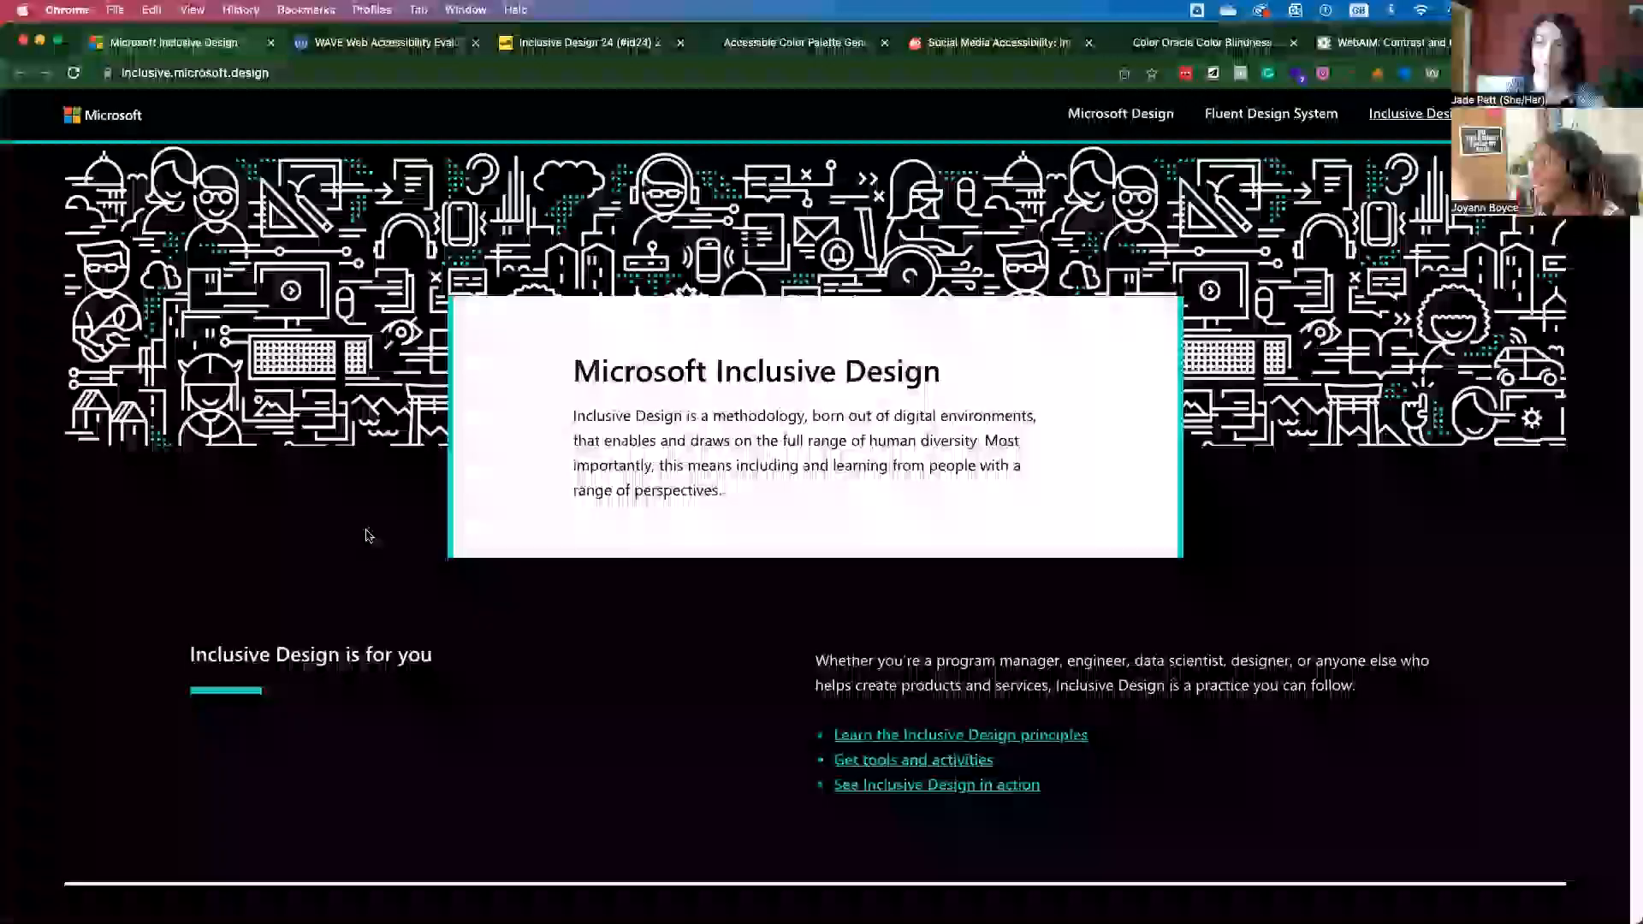
{"action": "scroll", "coordinate": [366, 535], "scroll_direction": "down", "scroll_amount": 2}
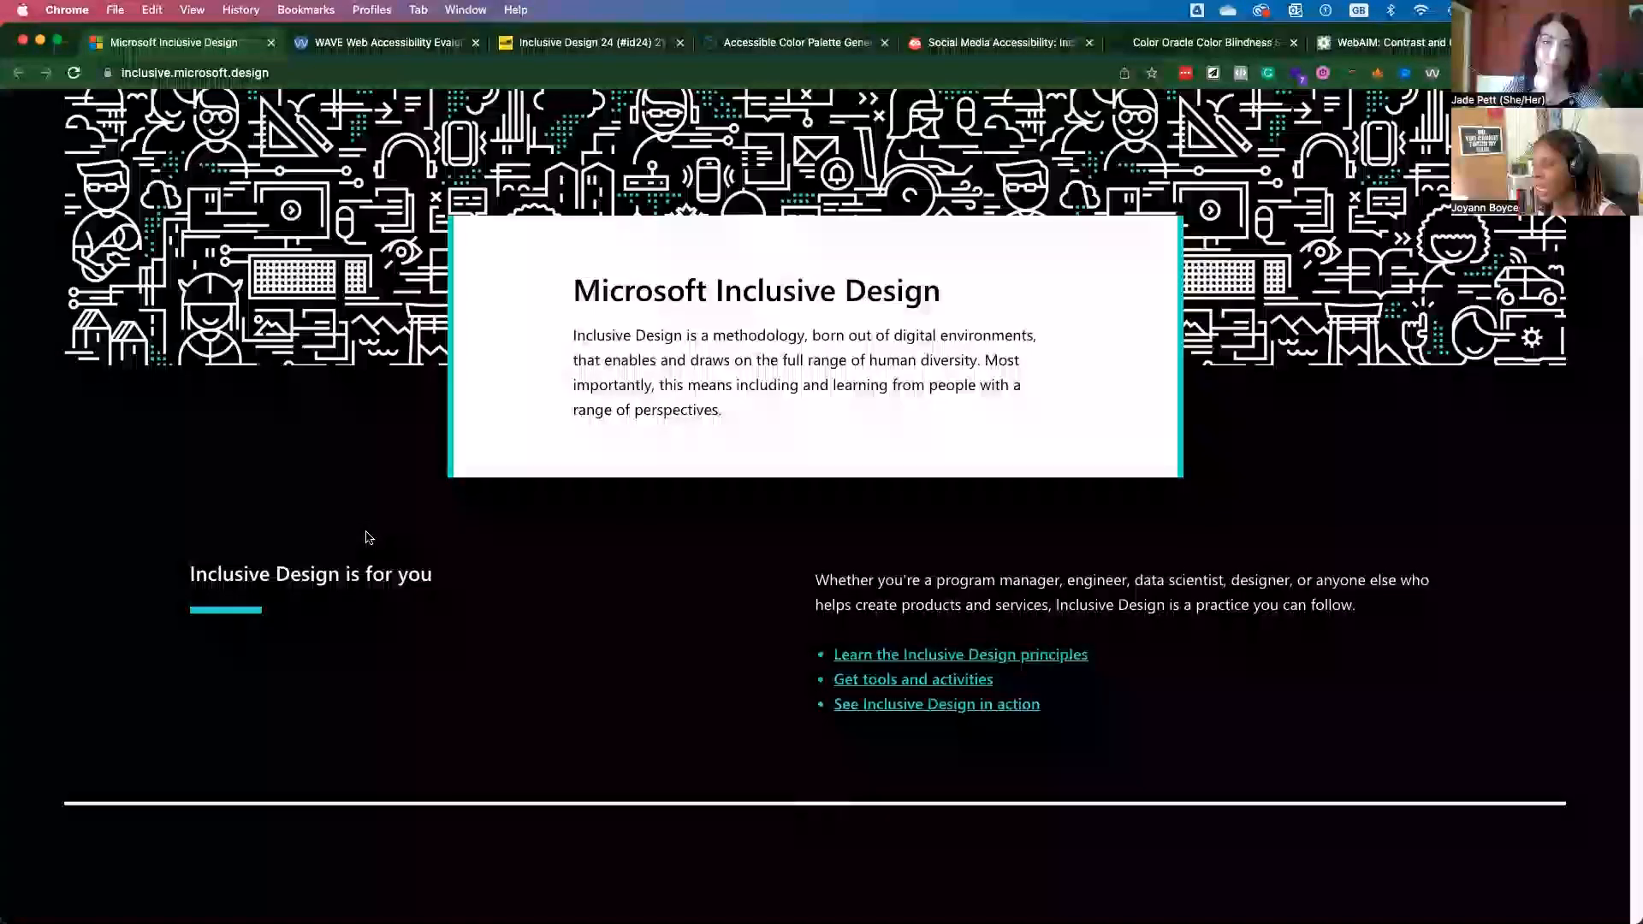
{"action": "scroll", "coordinate": [366, 535], "scroll_direction": "down", "scroll_amount": 1}
{"action": "scroll", "coordinate": [366, 535], "scroll_direction": "down", "scroll_amount": 1}
{"action": "scroll", "coordinate": [367, 535], "scroll_direction": "down", "scroll_amount": 1}
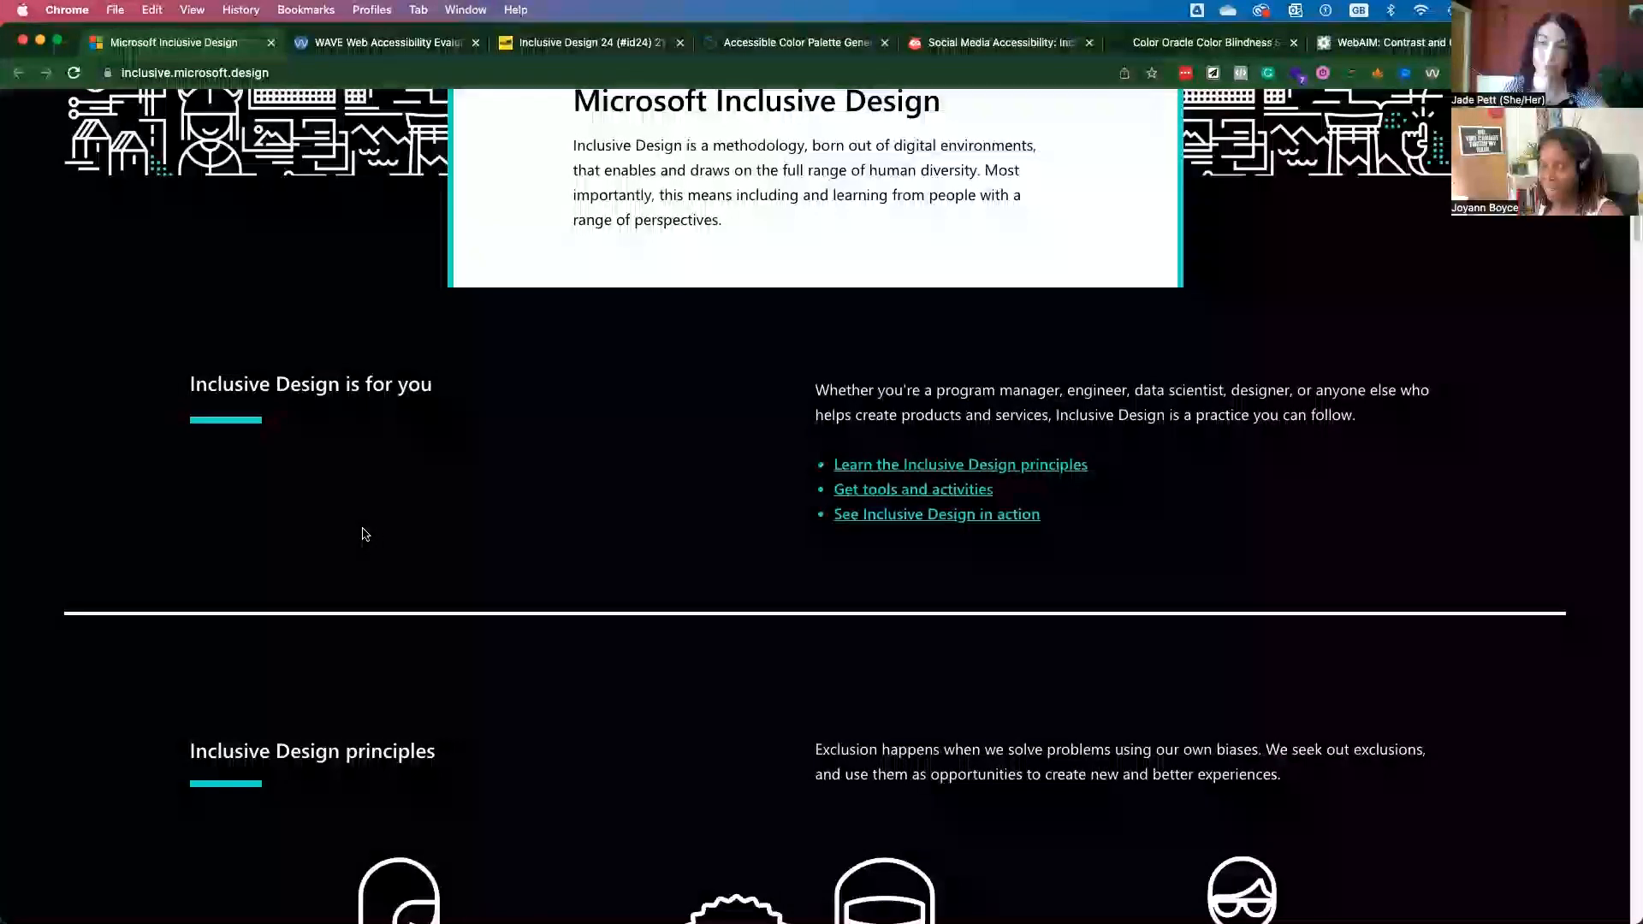
{"action": "scroll", "coordinate": [365, 531], "scroll_direction": "down", "scroll_amount": 1}
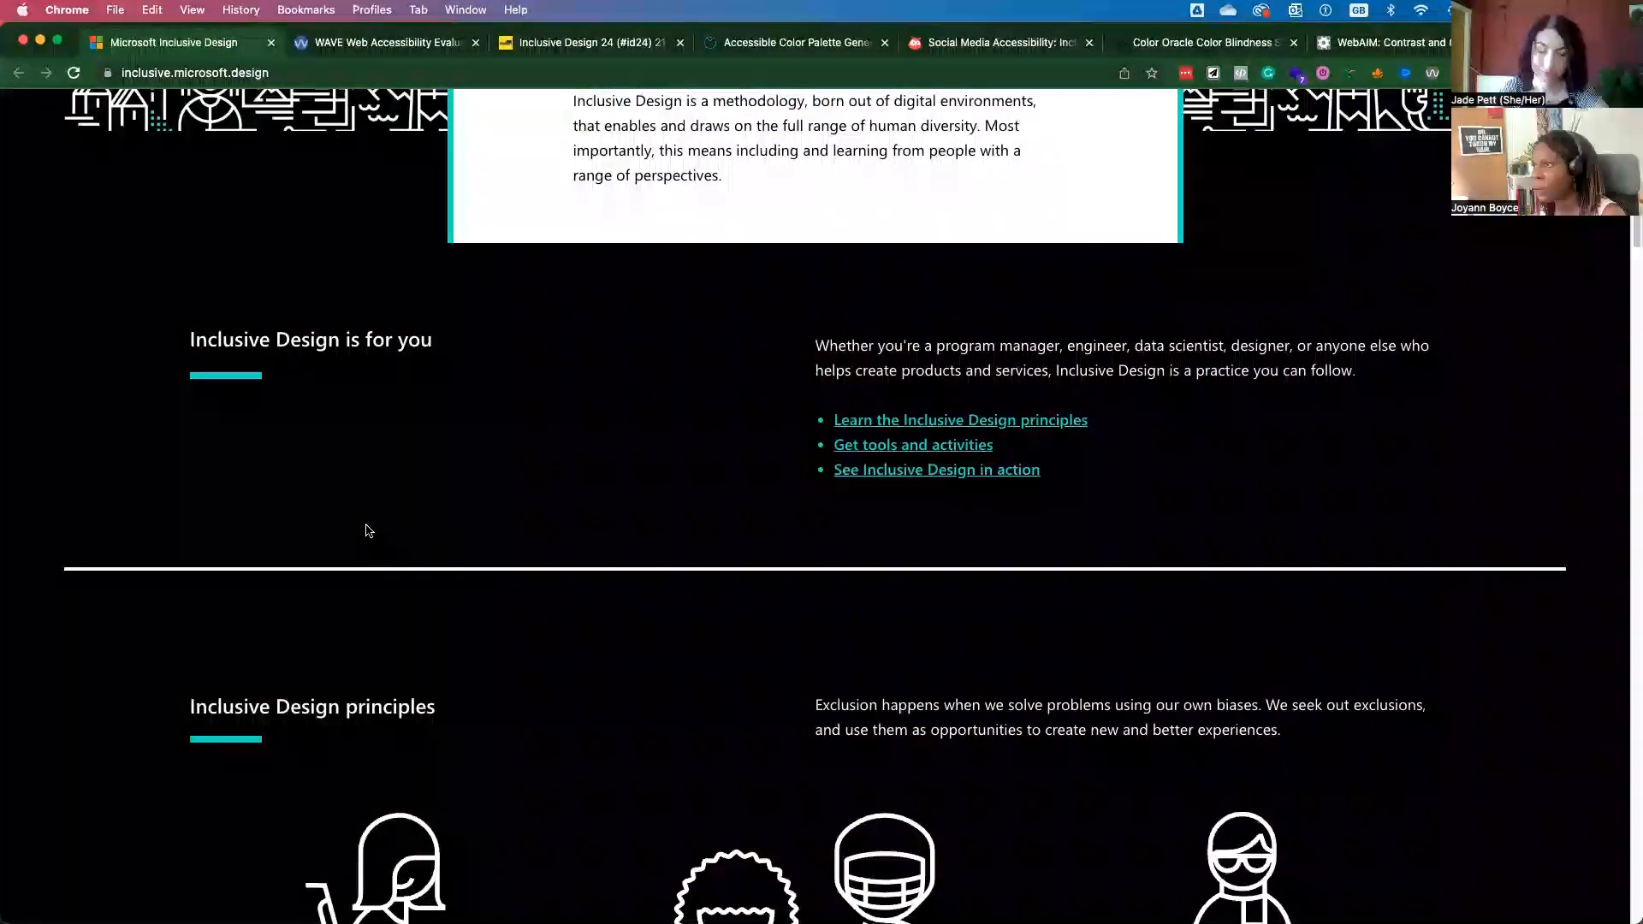
{"action": "scroll", "coordinate": [372, 530], "scroll_direction": "down", "scroll_amount": 4}
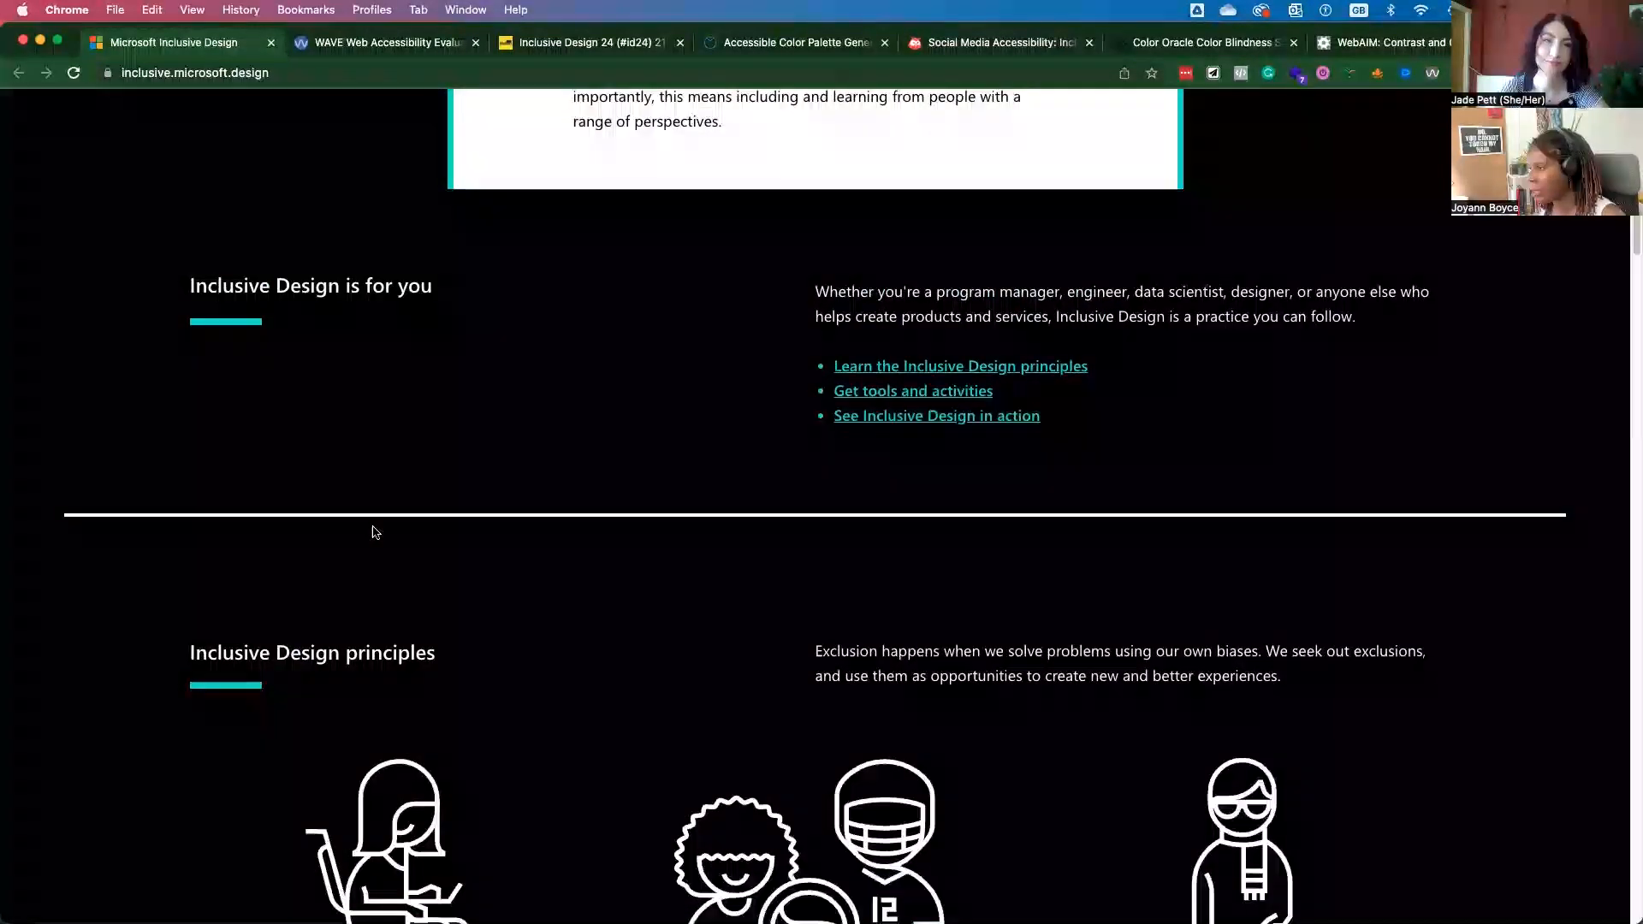
{"action": "scroll", "coordinate": [375, 531], "scroll_direction": "down", "scroll_amount": 5}
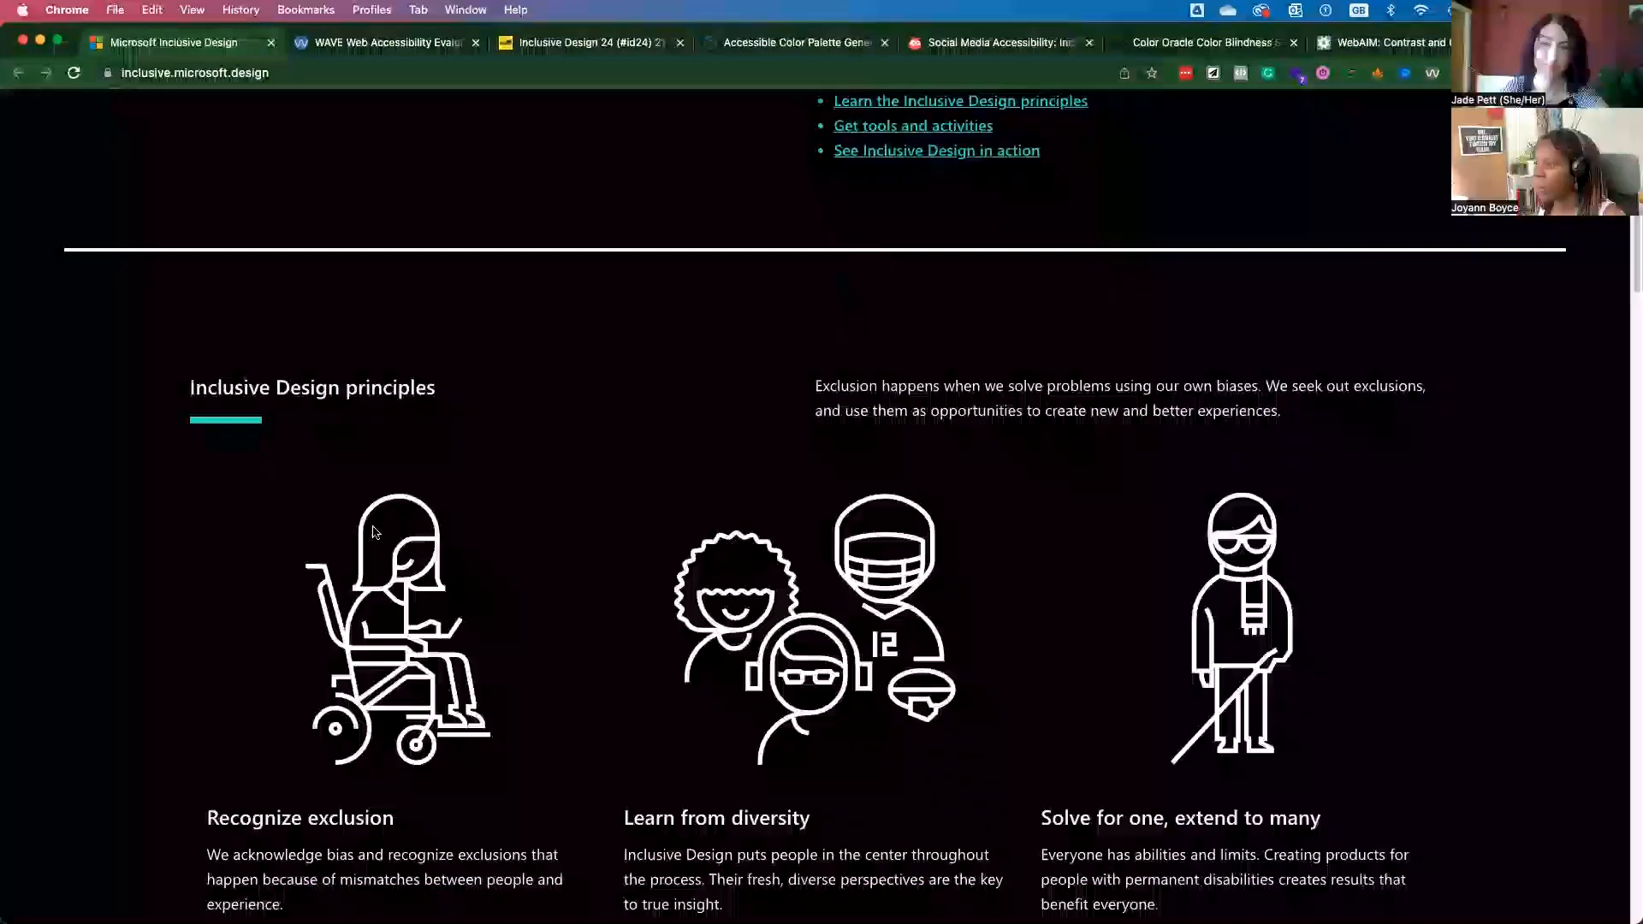
{"action": "scroll", "coordinate": [522, 597], "scroll_direction": "down", "scroll_amount": 2}
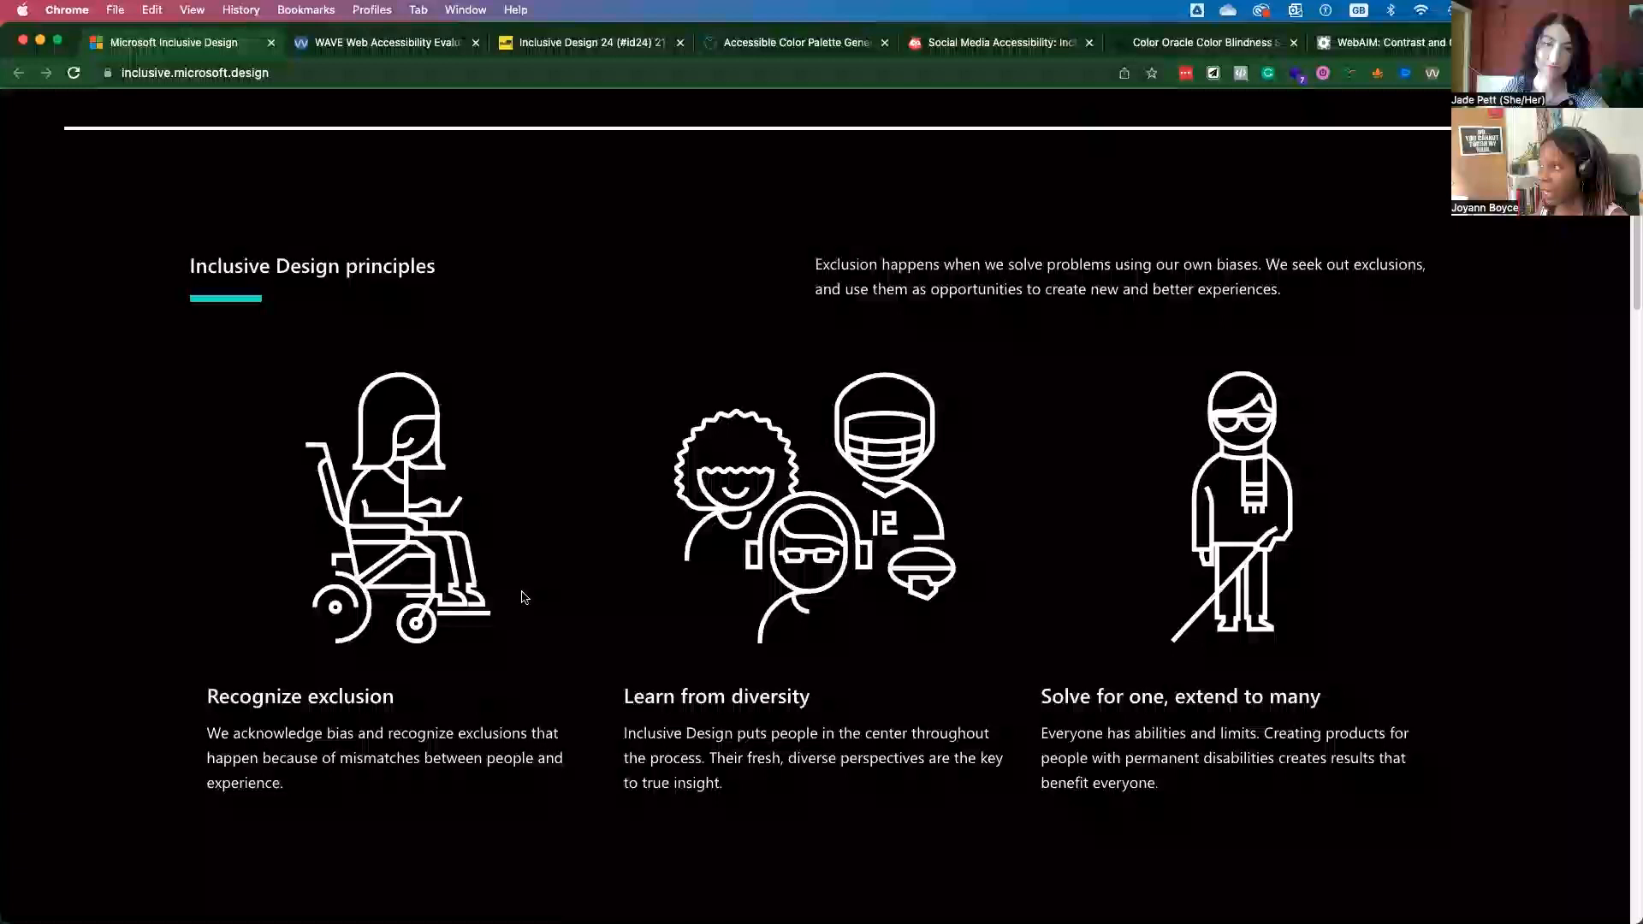
{"action": "scroll", "coordinate": [523, 598], "scroll_direction": "down", "scroll_amount": 2}
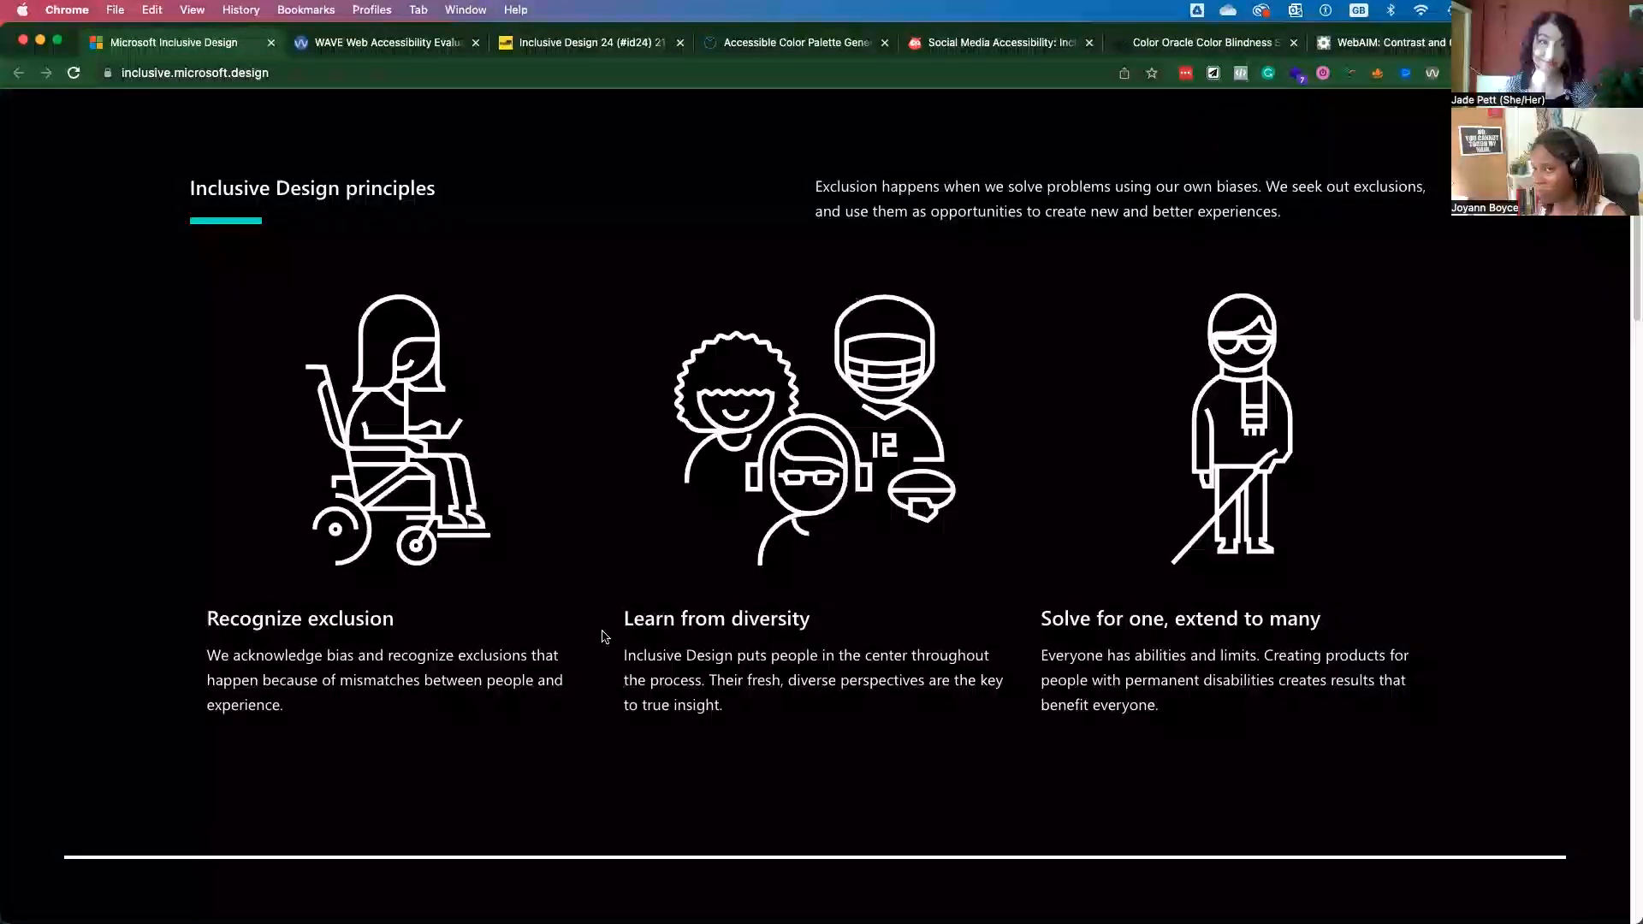
{"action": "scroll", "coordinate": [603, 635], "scroll_direction": "down", "scroll_amount": 3}
{"action": "scroll", "coordinate": [602, 636], "scroll_direction": "down", "scroll_amount": 4}
{"action": "scroll", "coordinate": [602, 636], "scroll_direction": "down", "scroll_amount": 4}
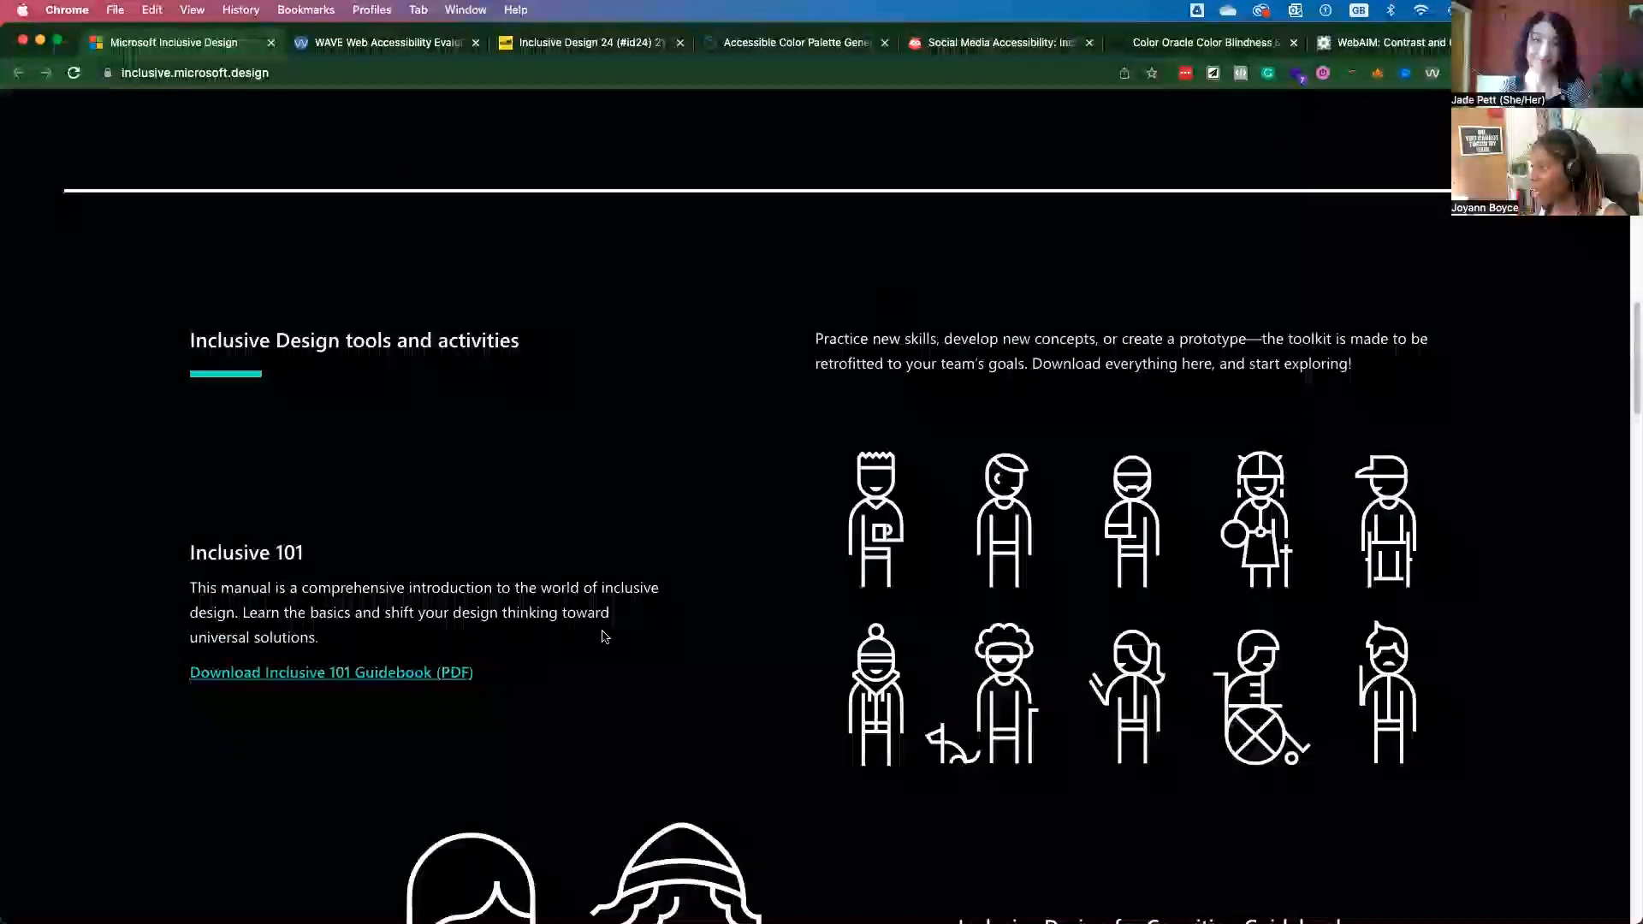
{"action": "scroll", "coordinate": [602, 635], "scroll_direction": "down", "scroll_amount": 1}
{"action": "scroll", "coordinate": [603, 636], "scroll_direction": "down", "scroll_amount": 1}
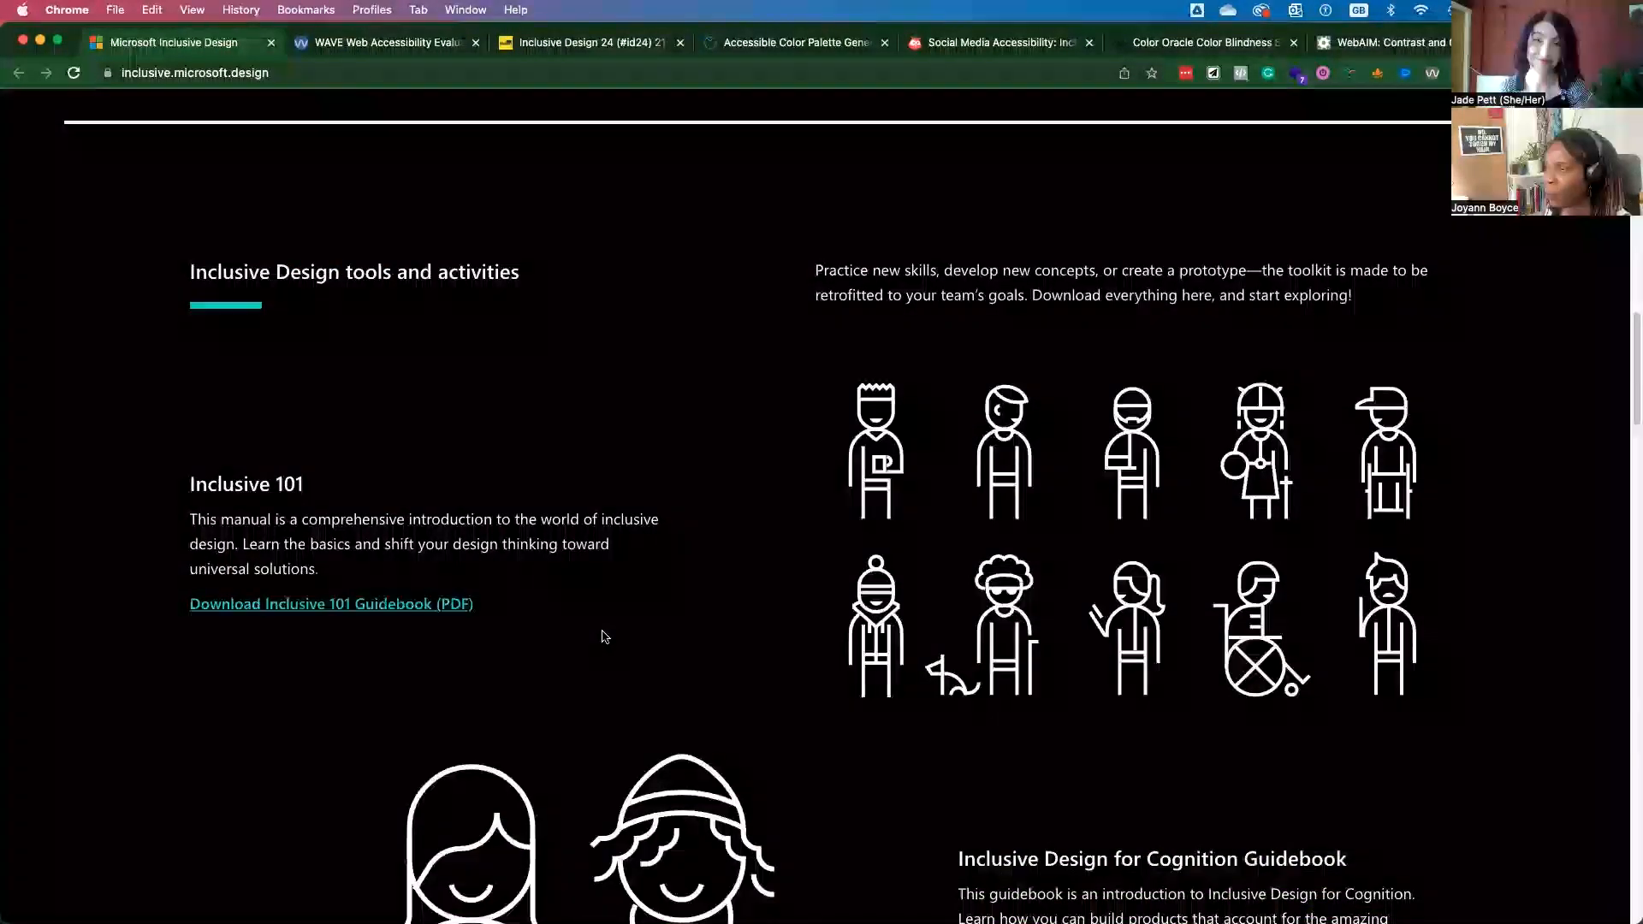
{"action": "scroll", "coordinate": [602, 636], "scroll_direction": "down", "scroll_amount": 2}
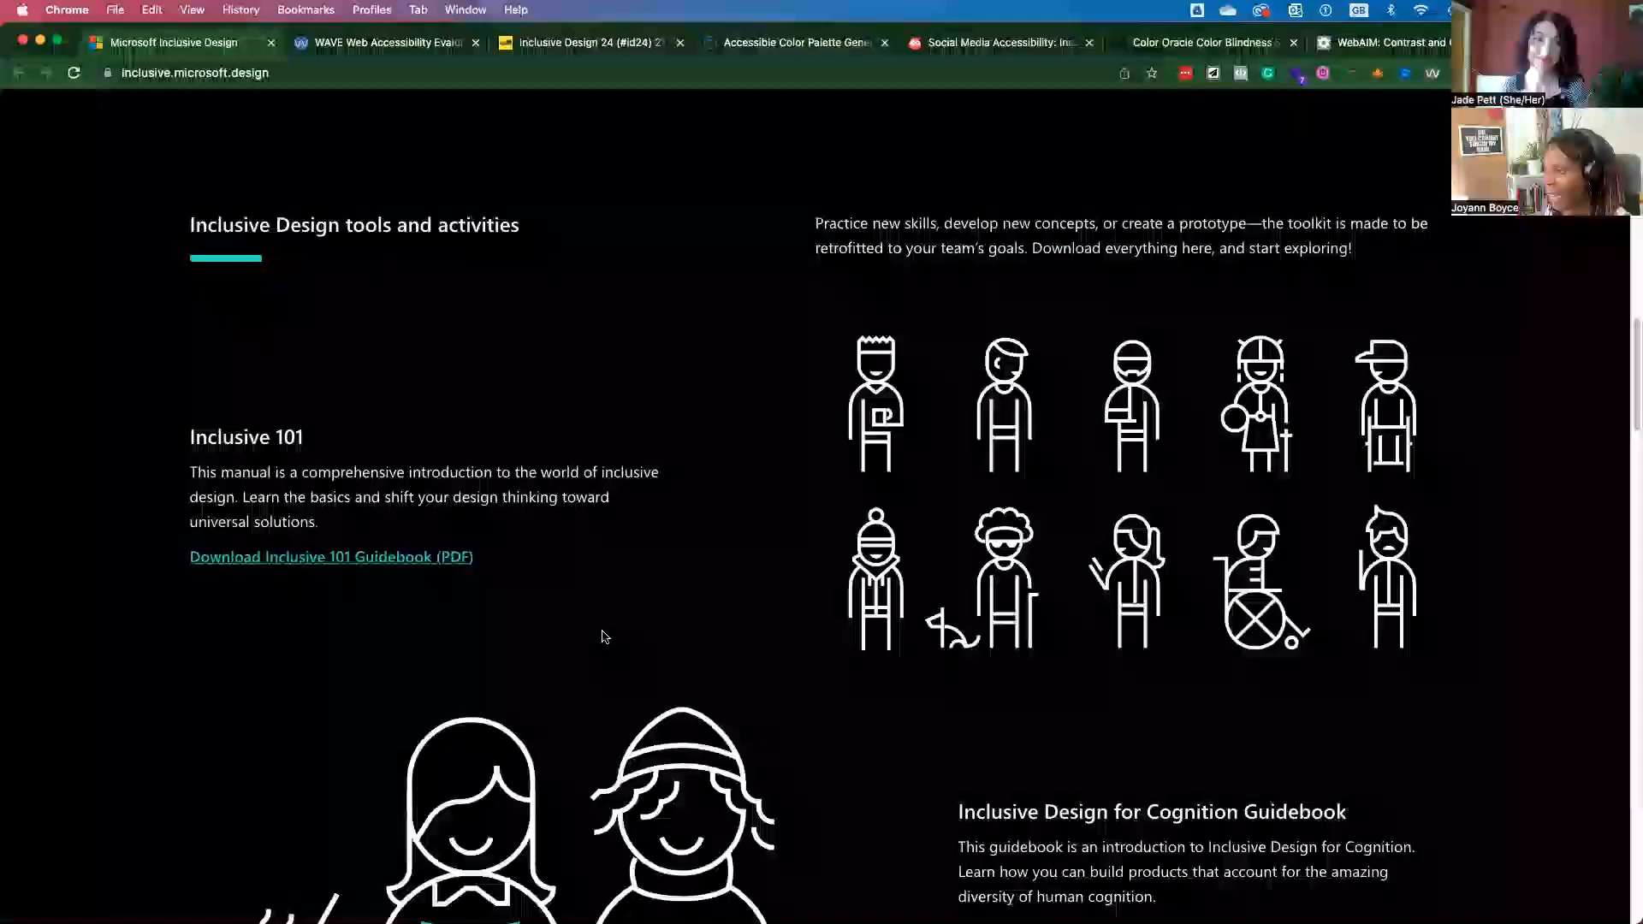
{"action": "scroll", "coordinate": [603, 635], "scroll_direction": "down", "scroll_amount": 2}
{"action": "scroll", "coordinate": [603, 636], "scroll_direction": "down", "scroll_amount": 1}
{"action": "scroll", "coordinate": [602, 636], "scroll_direction": "down", "scroll_amount": 2}
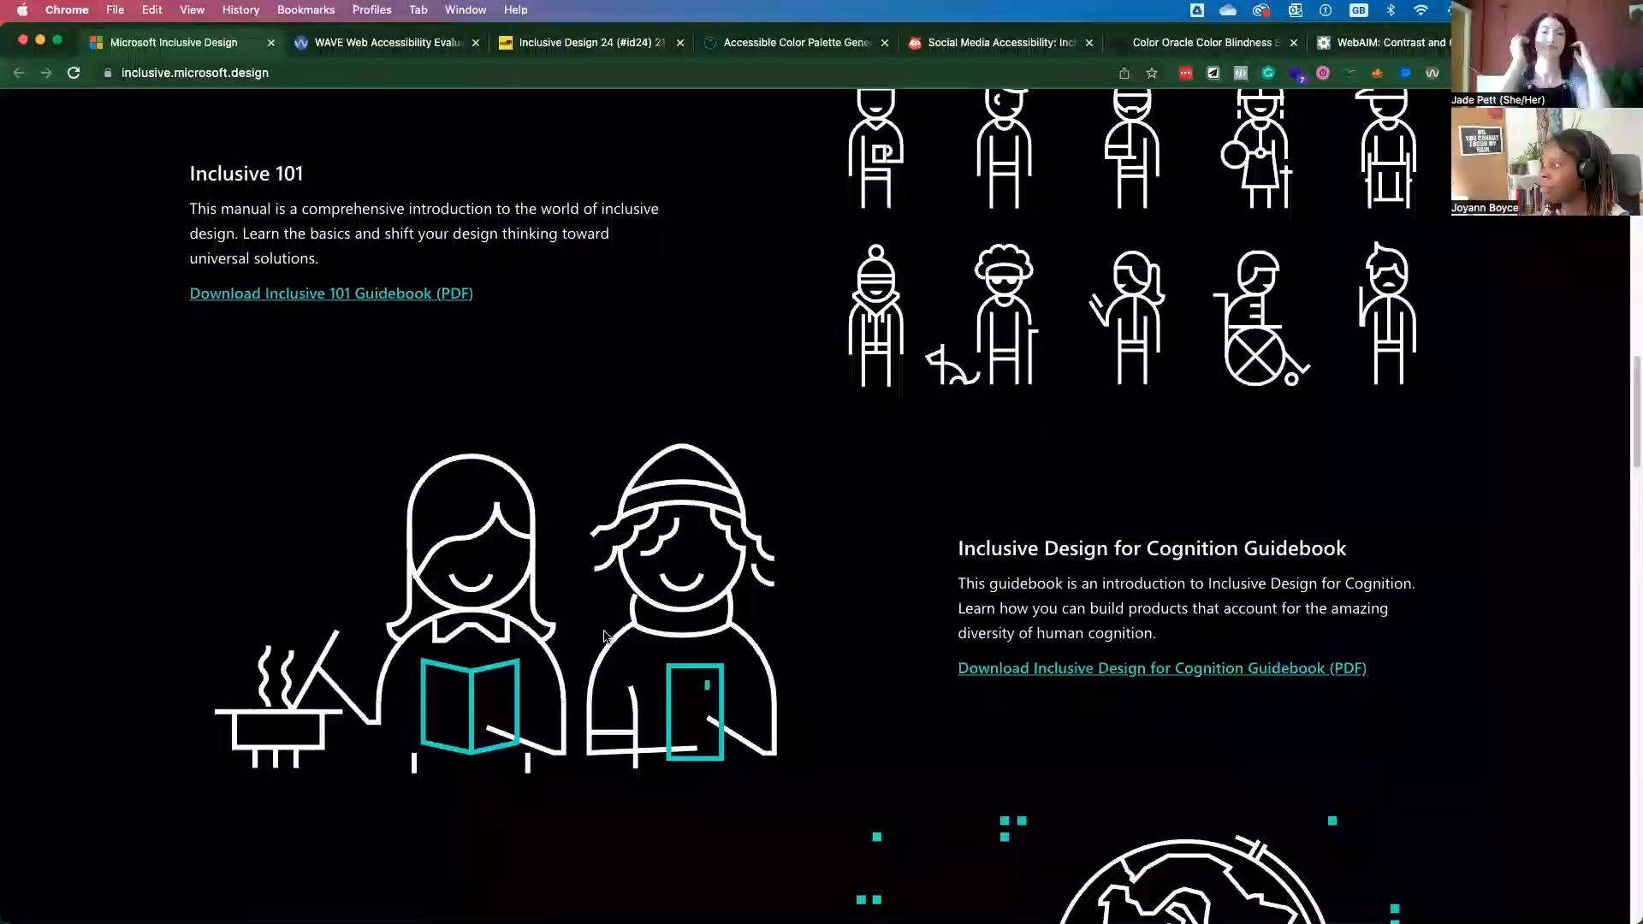
{"action": "scroll", "coordinate": [602, 636], "scroll_direction": "down", "scroll_amount": 1}
{"action": "scroll", "coordinate": [603, 636], "scroll_direction": "down", "scroll_amount": 1}
{"action": "scroll", "coordinate": [606, 639], "scroll_direction": "down", "scroll_amount": 1}
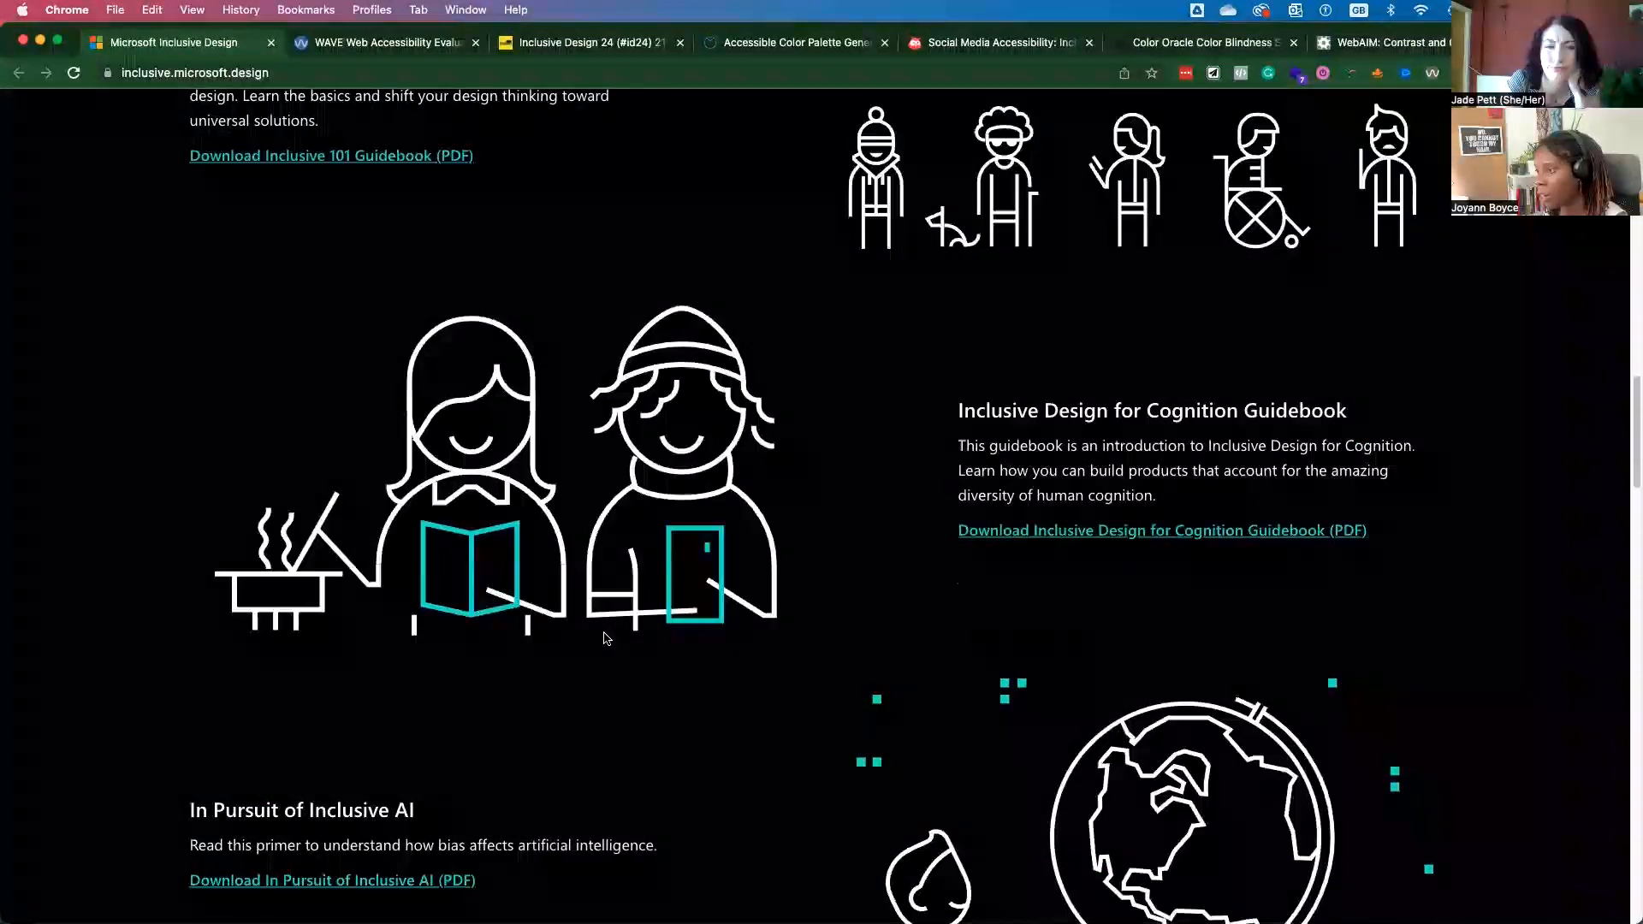
{"action": "scroll", "coordinate": [604, 638], "scroll_direction": "down", "scroll_amount": 2}
{"action": "scroll", "coordinate": [605, 639], "scroll_direction": "down", "scroll_amount": 1}
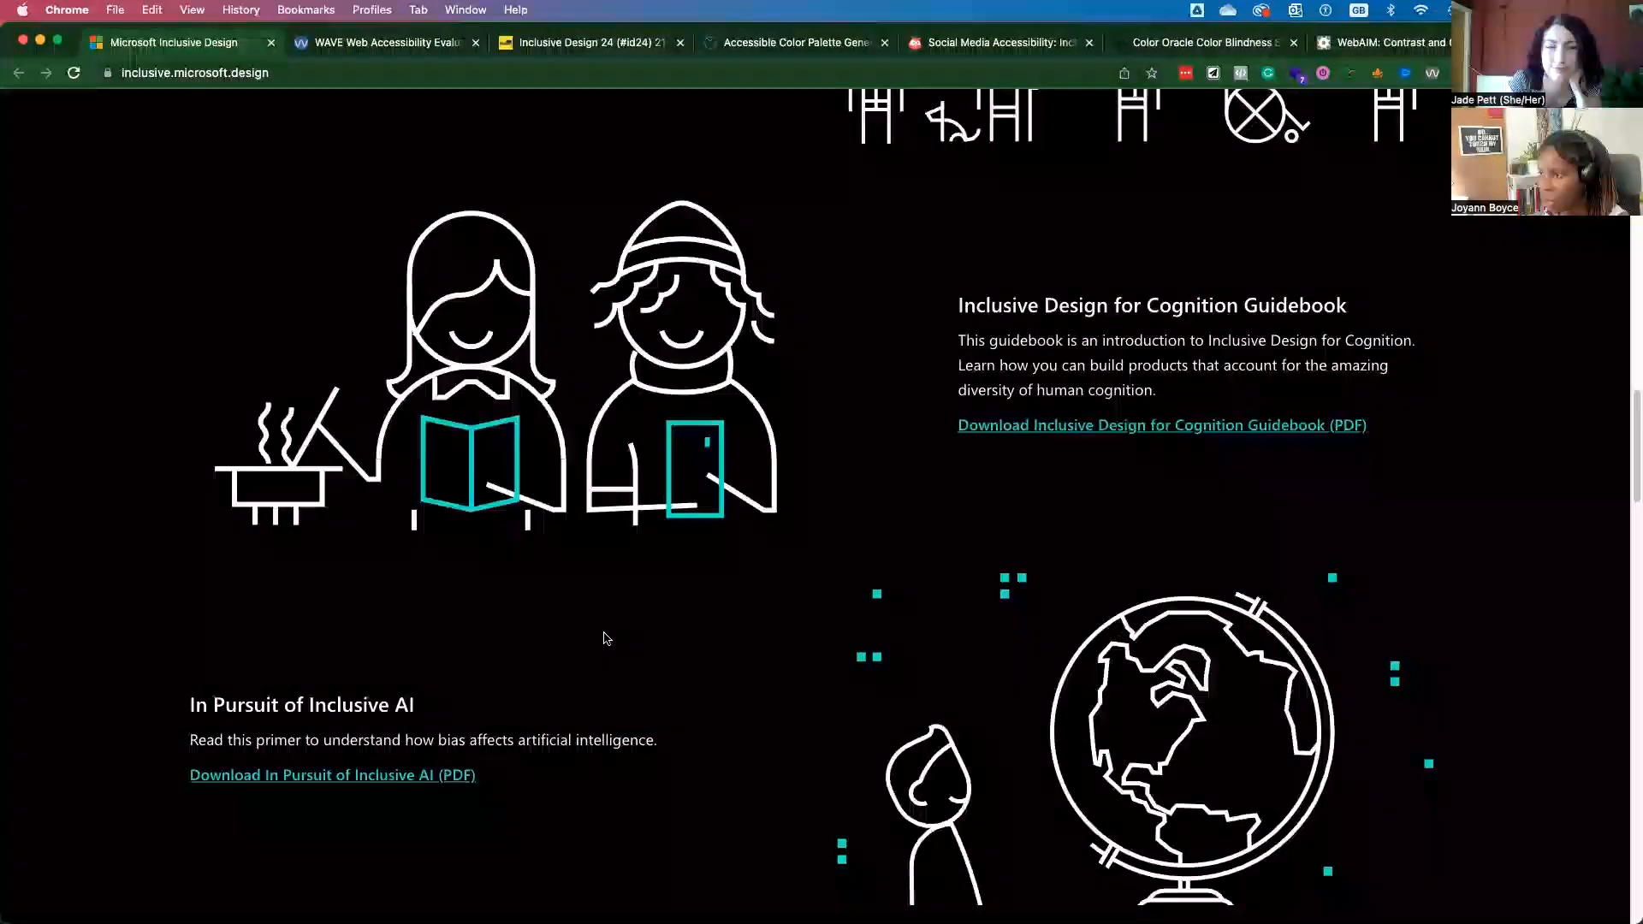
{"action": "scroll", "coordinate": [605, 635], "scroll_direction": "down", "scroll_amount": 2}
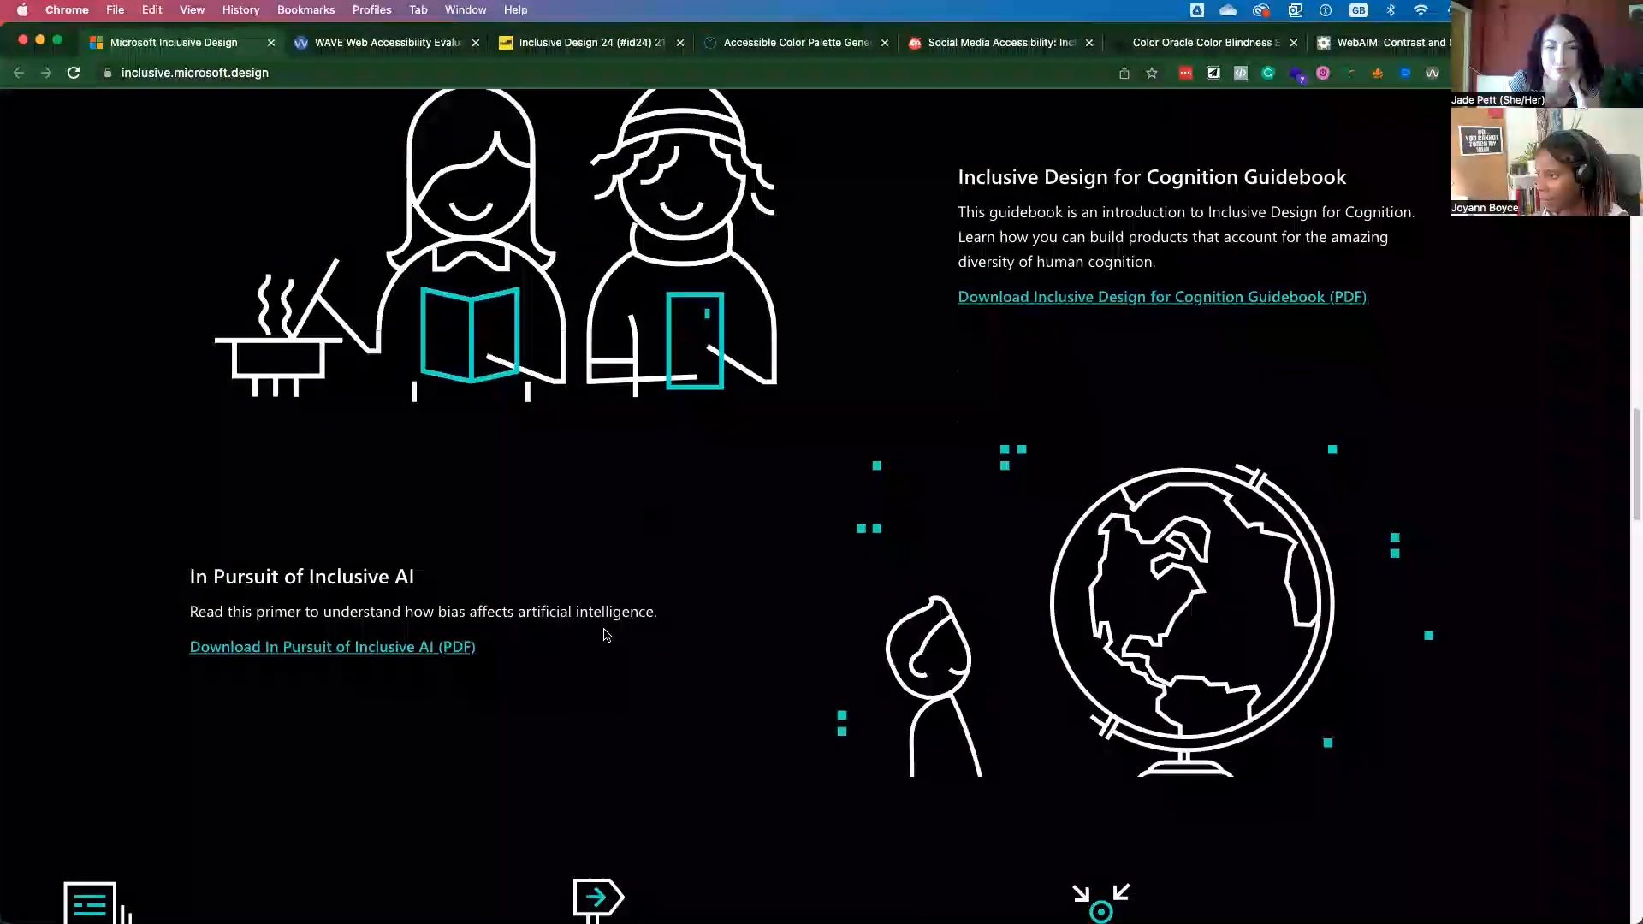
{"action": "scroll", "coordinate": [605, 635], "scroll_direction": "down", "scroll_amount": 2}
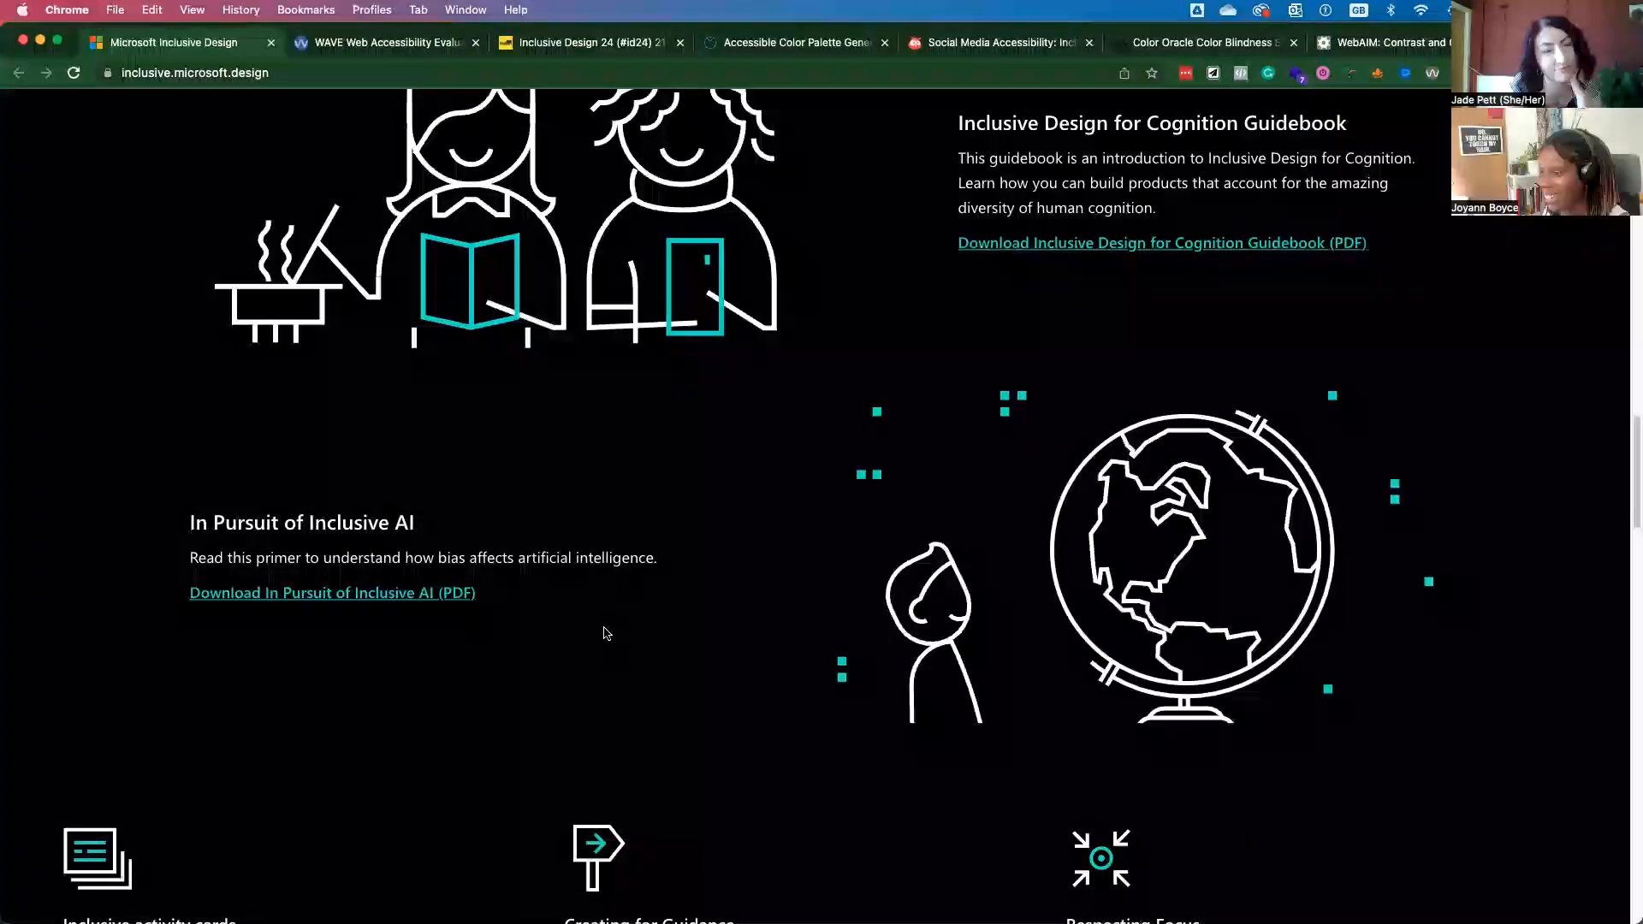
{"action": "scroll", "coordinate": [606, 633], "scroll_direction": "down", "scroll_amount": 4}
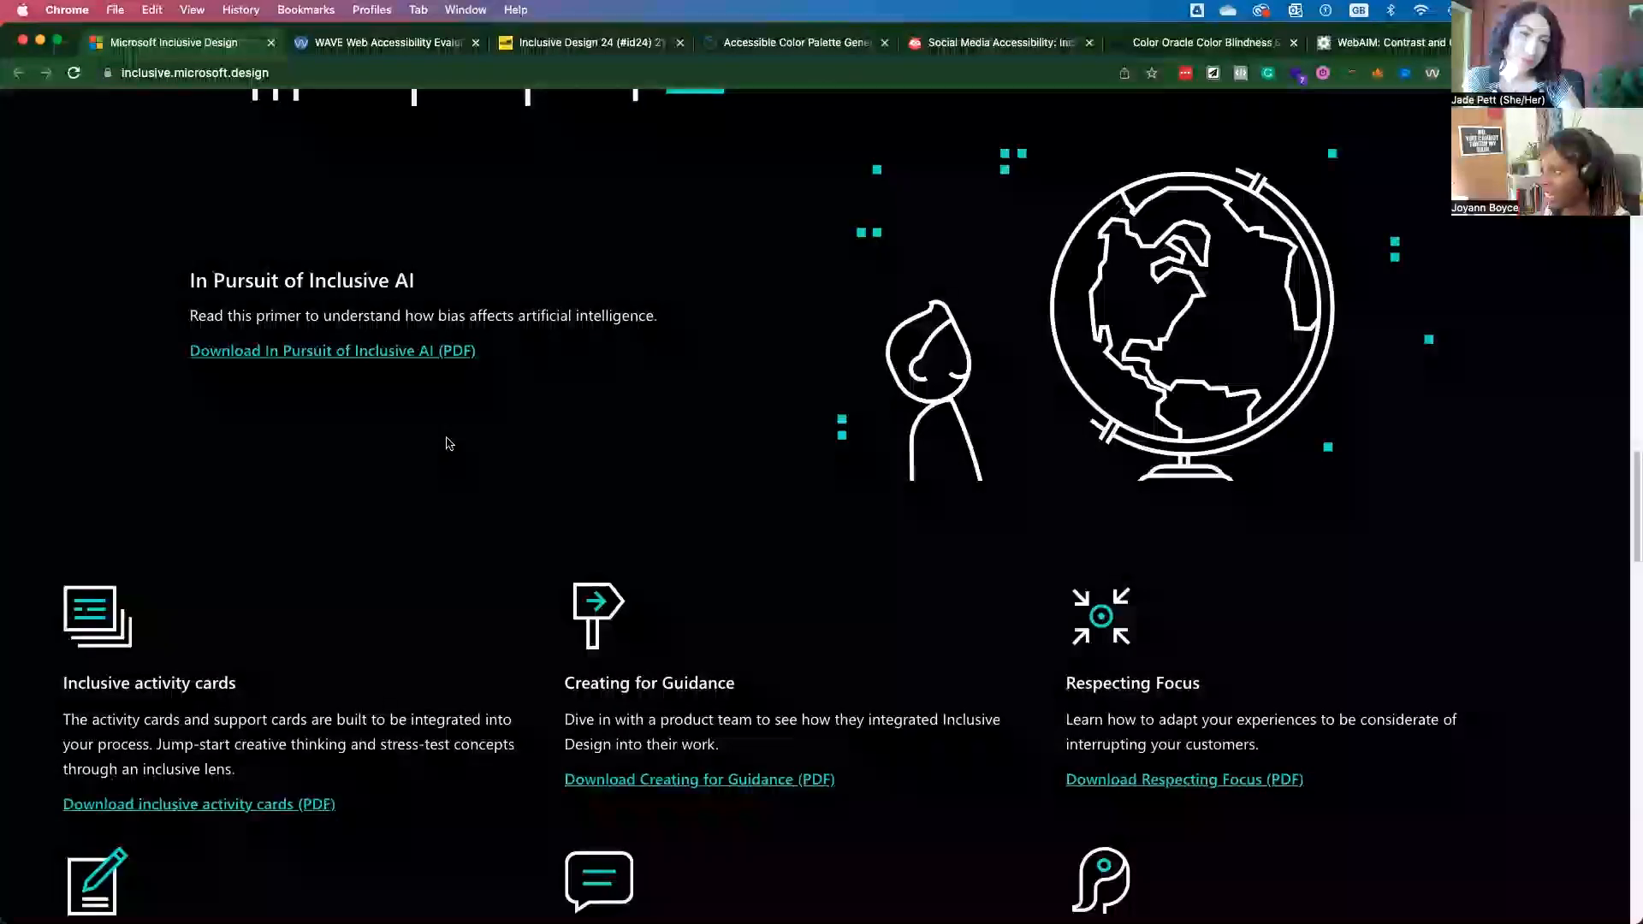
{"action": "scroll", "coordinate": [448, 443], "scroll_direction": "down", "scroll_amount": 8}
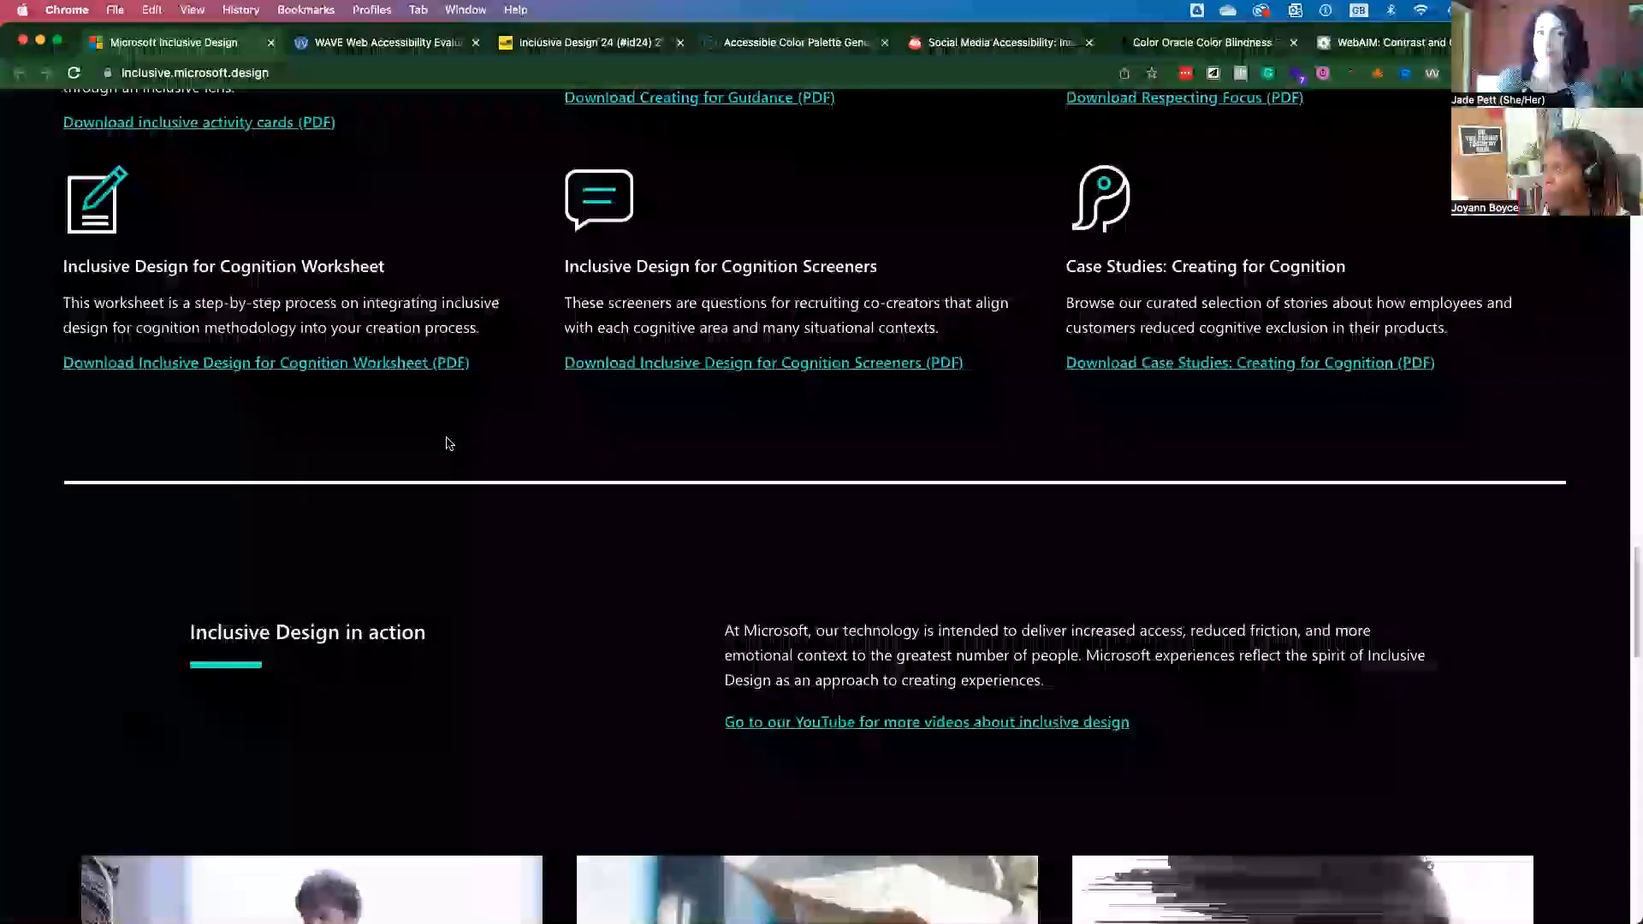
{"action": "scroll", "coordinate": [448, 444], "scroll_direction": "up", "scroll_amount": 3}
{"action": "scroll", "coordinate": [447, 442], "scroll_direction": "up", "scroll_amount": 2}
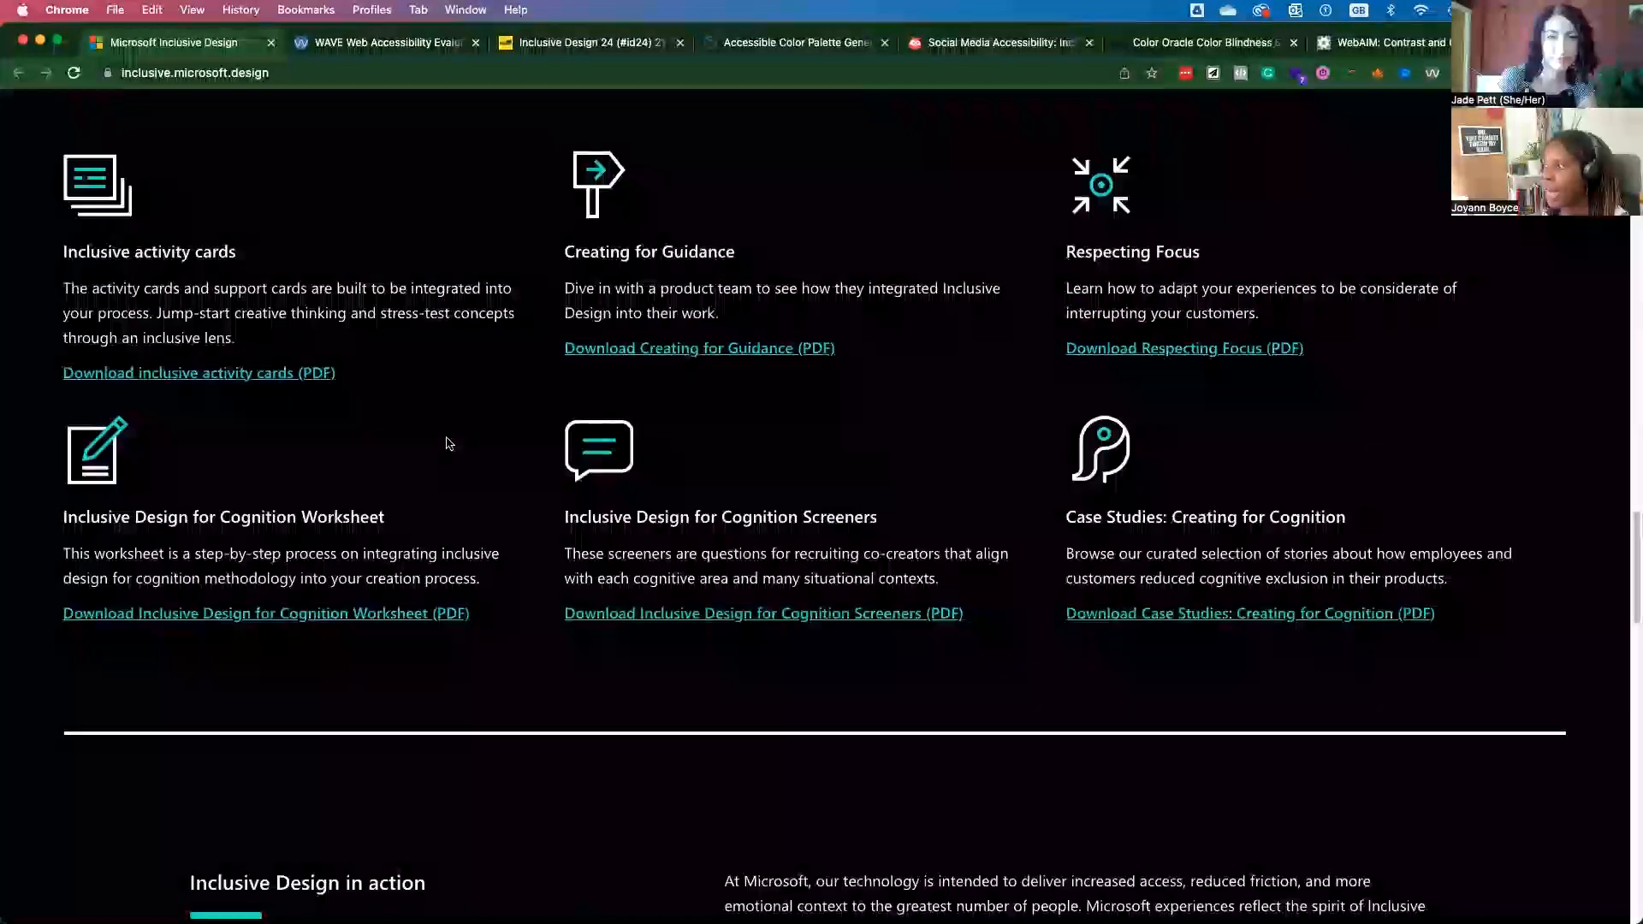
{"action": "scroll", "coordinate": [446, 443], "scroll_direction": "up", "scroll_amount": 2}
{"action": "scroll", "coordinate": [446, 443], "scroll_direction": "up", "scroll_amount": 2}
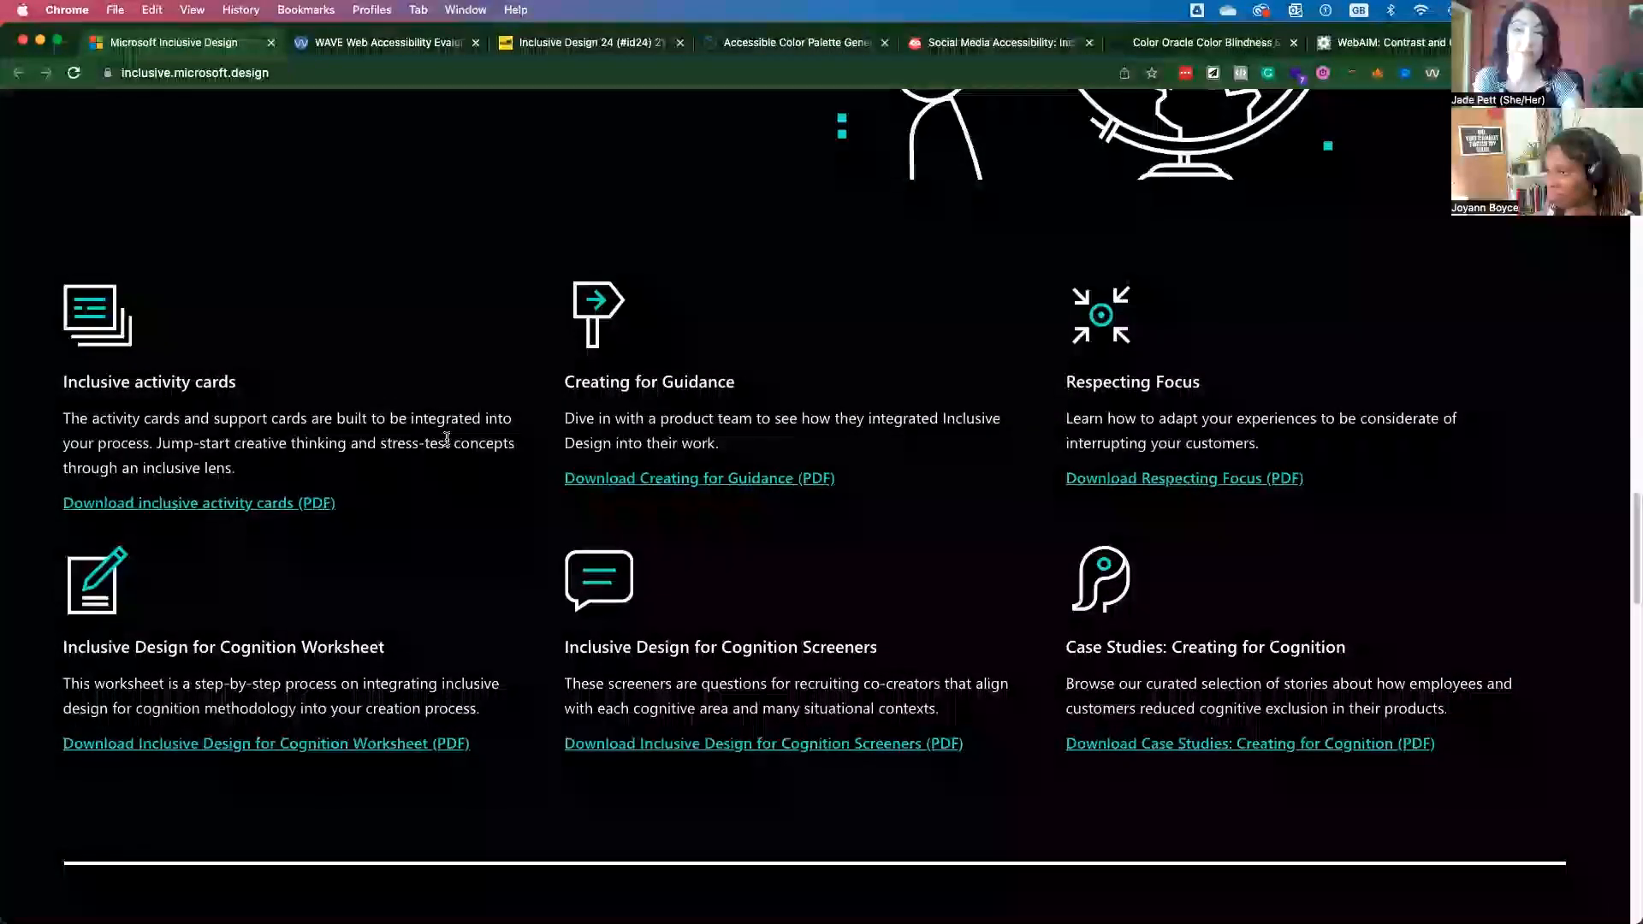
{"action": "scroll", "coordinate": [447, 439], "scroll_direction": "down", "scroll_amount": 5}
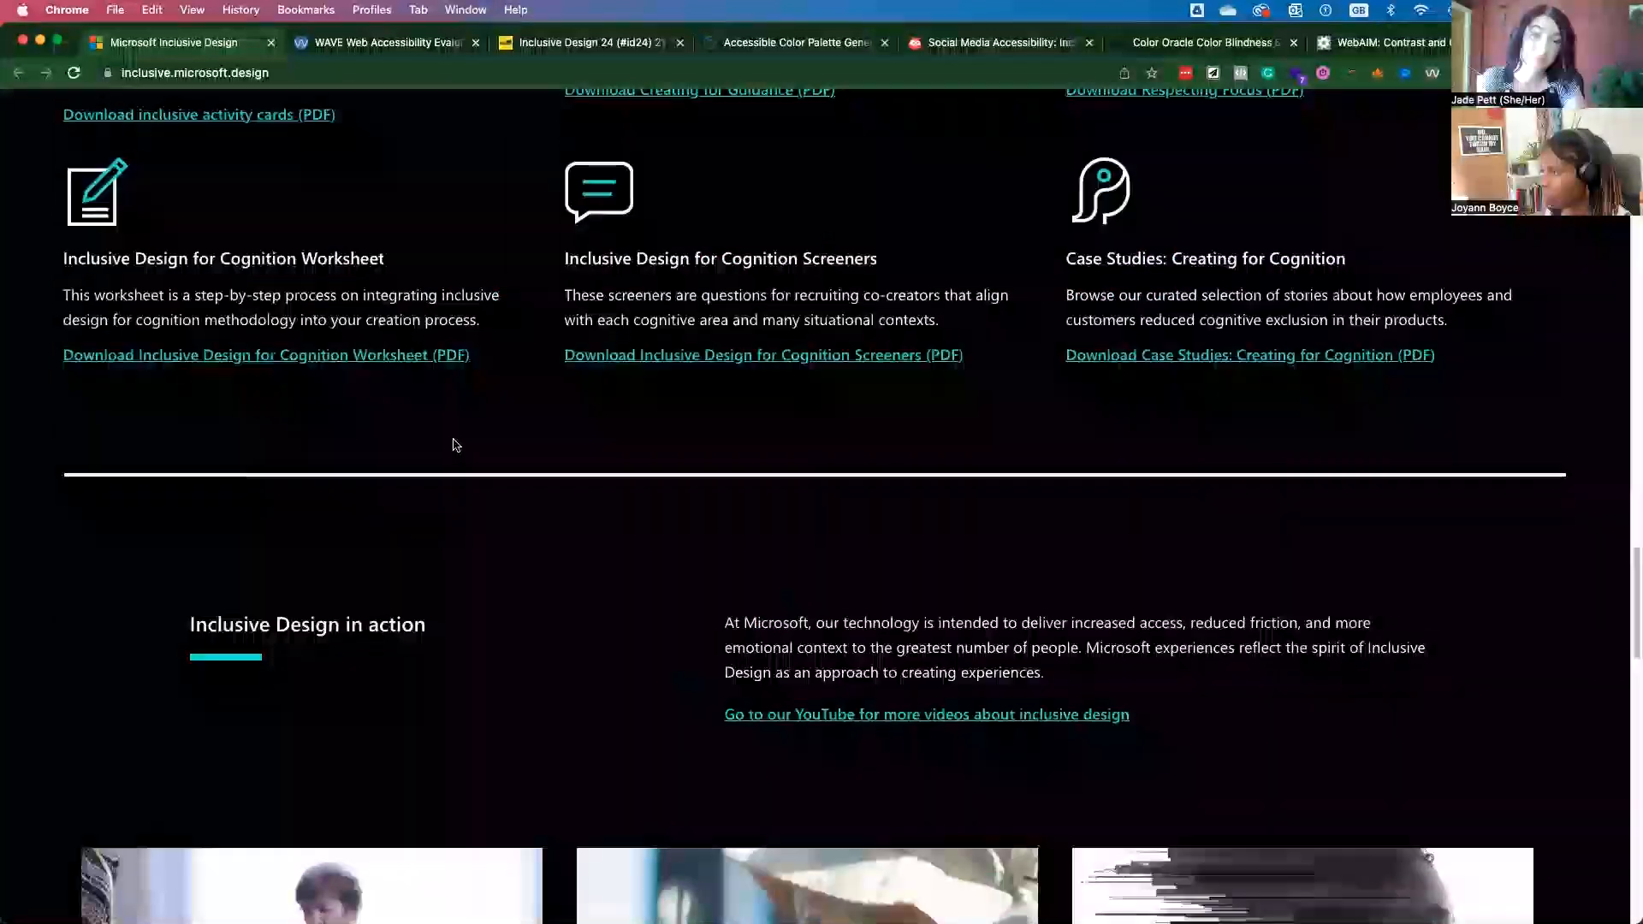
{"action": "scroll", "coordinate": [452, 444], "scroll_direction": "down", "scroll_amount": 5}
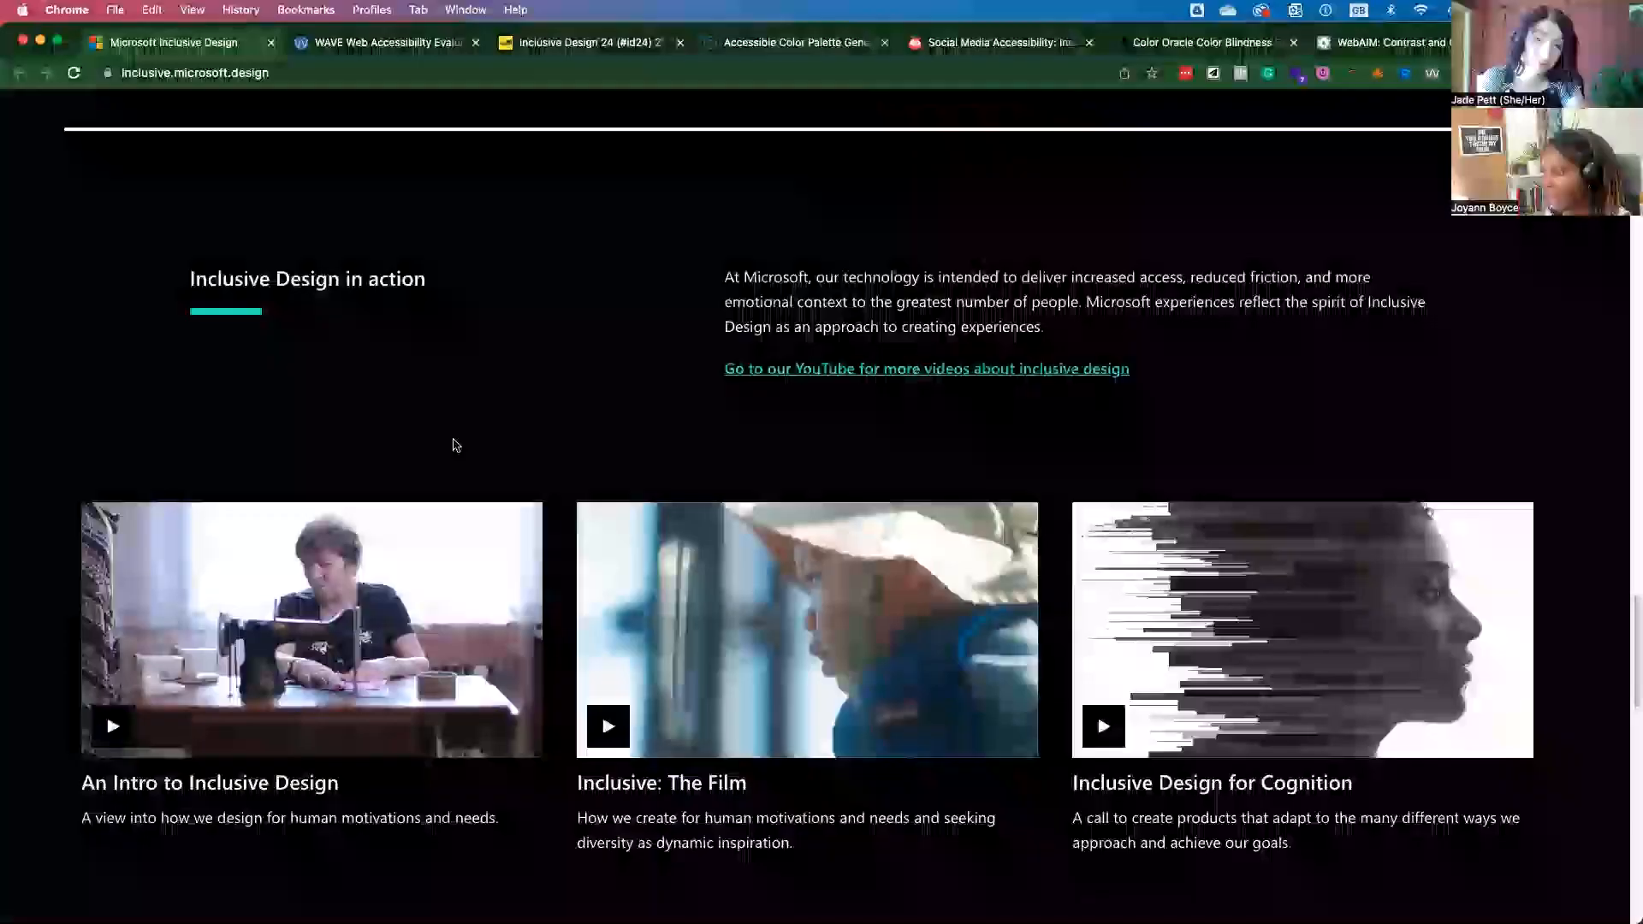
{"action": "scroll", "coordinate": [452, 444], "scroll_direction": "down", "scroll_amount": 2}
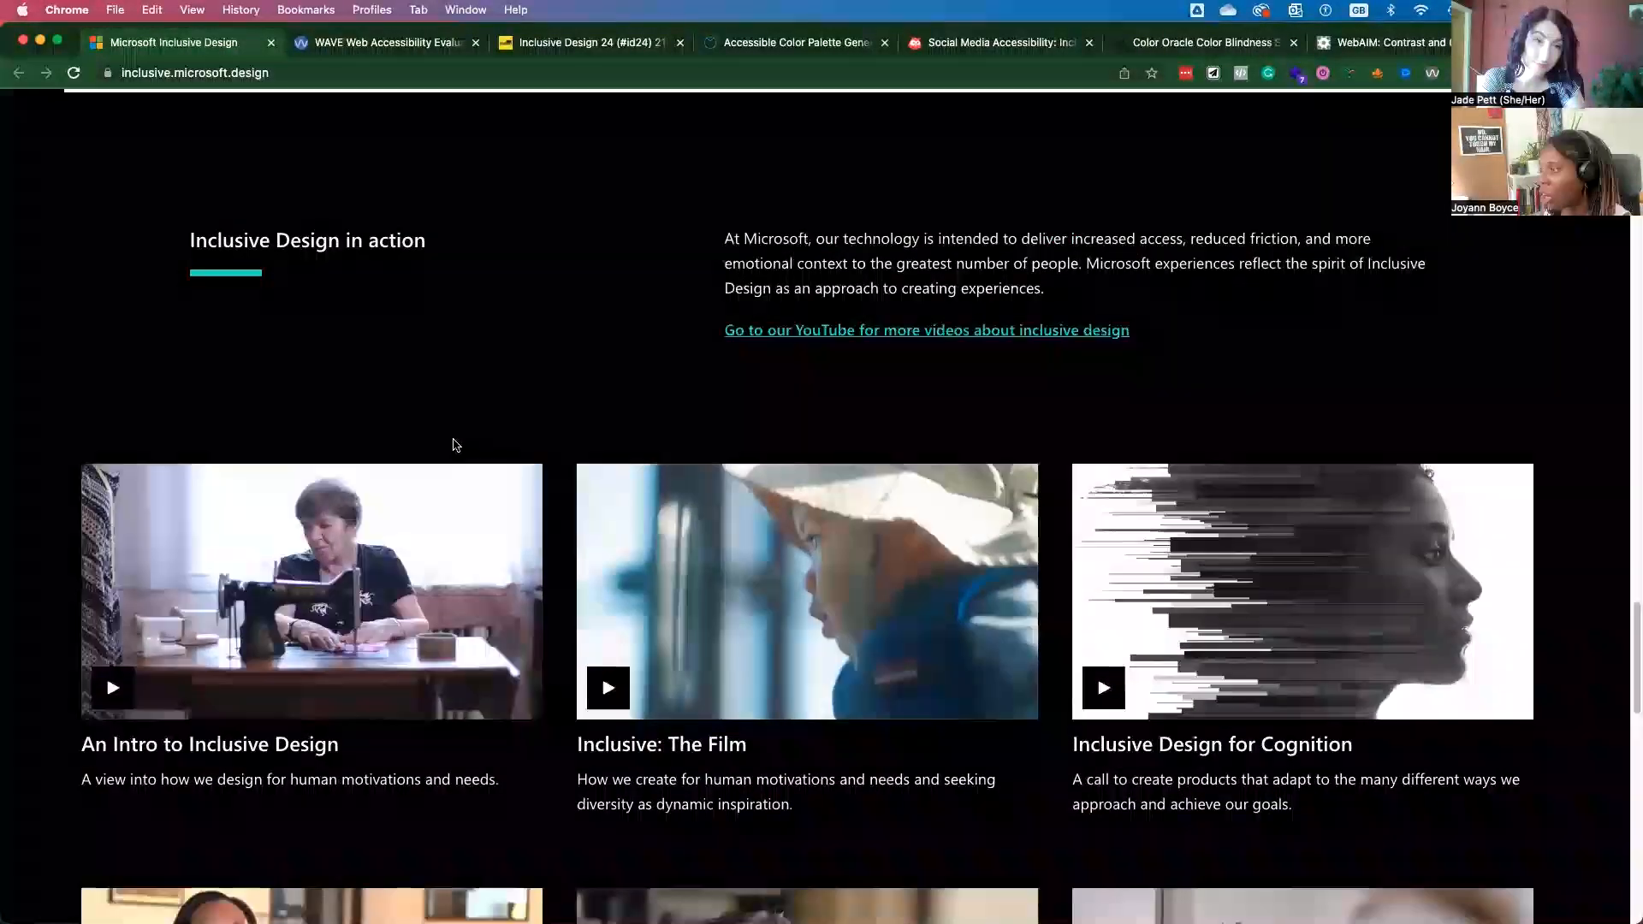
{"action": "scroll", "coordinate": [452, 445], "scroll_direction": "down", "scroll_amount": 2}
{"action": "scroll", "coordinate": [453, 444], "scroll_direction": "down", "scroll_amount": 2}
{"action": "scroll", "coordinate": [453, 445], "scroll_direction": "down", "scroll_amount": 2}
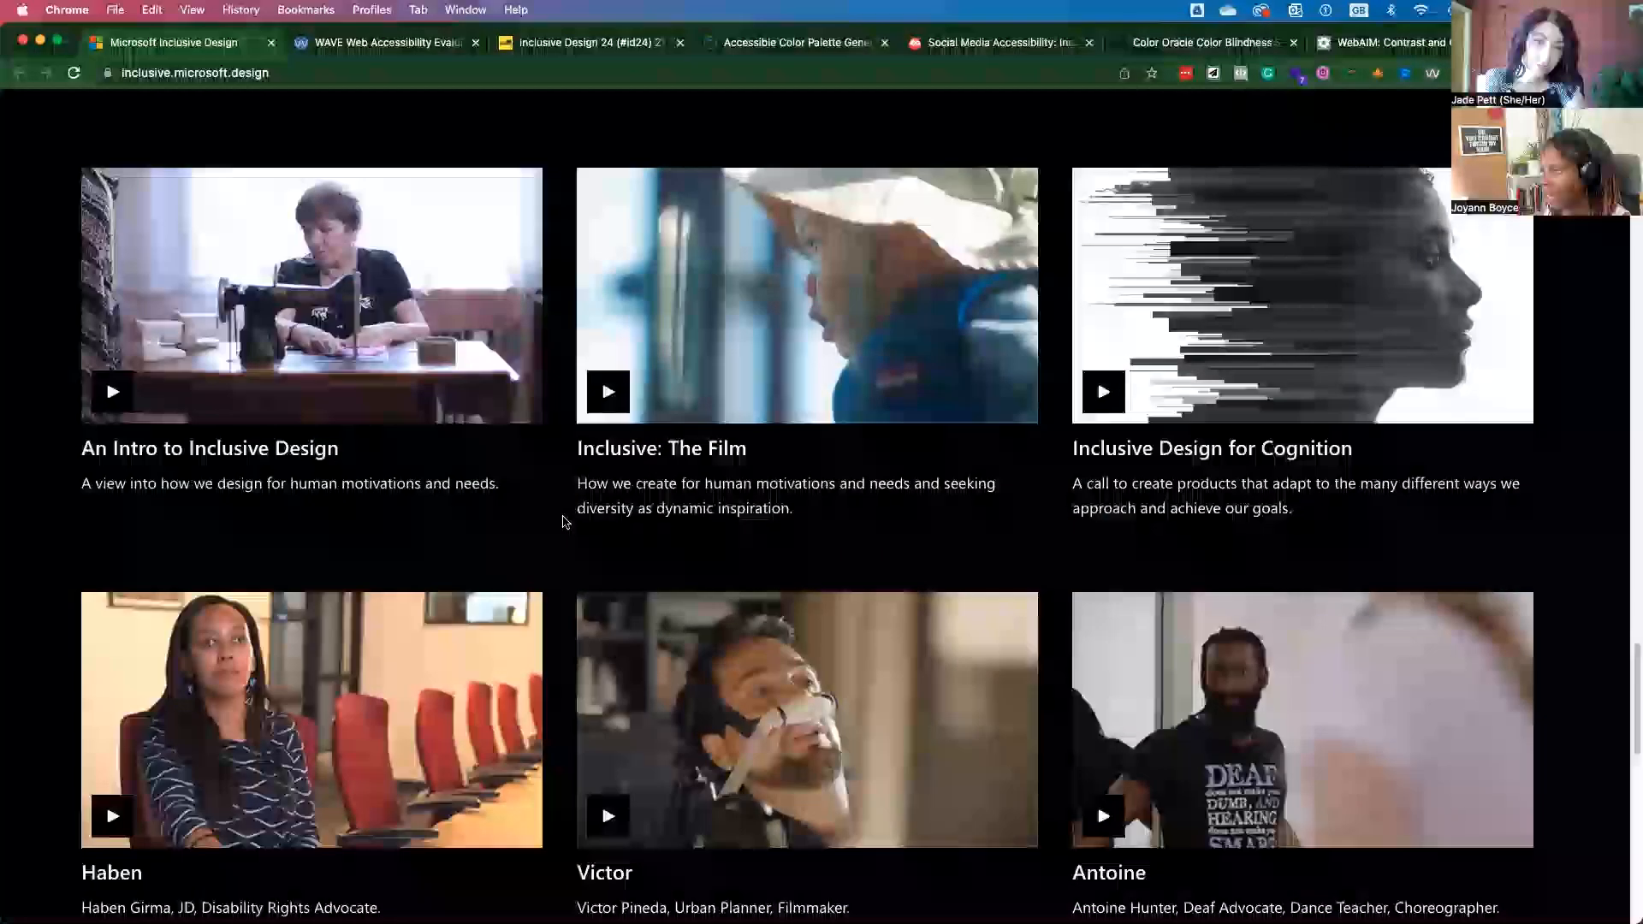
{"action": "scroll", "coordinate": [562, 522], "scroll_direction": "down", "scroll_amount": 3}
{"action": "scroll", "coordinate": [562, 522], "scroll_direction": "down", "scroll_amount": 3}
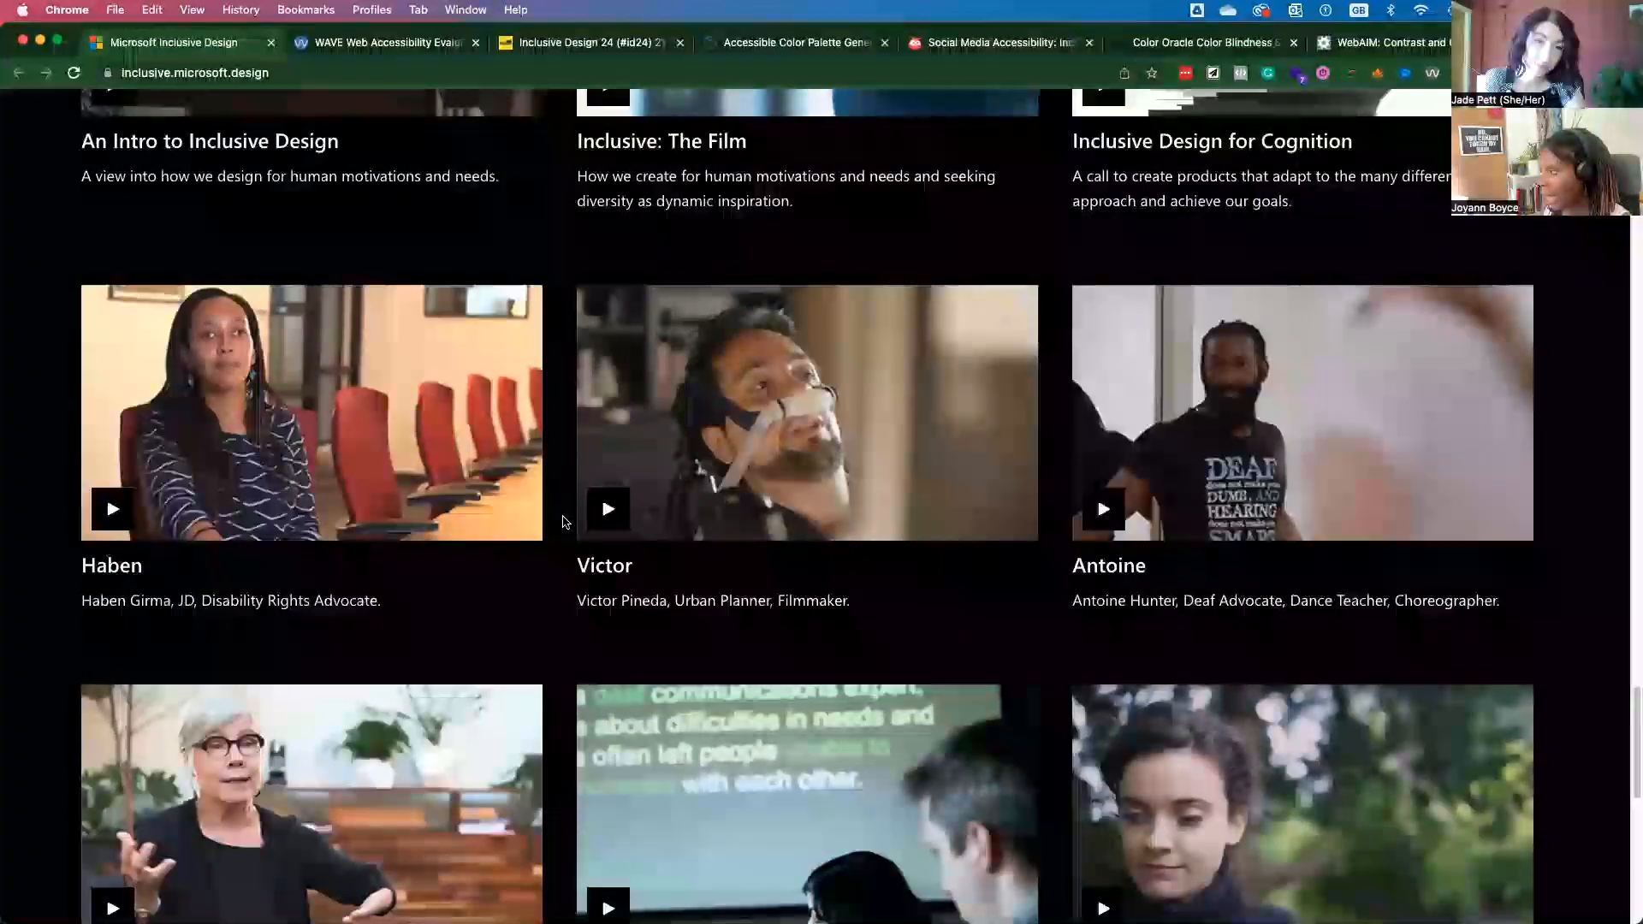
{"action": "scroll", "coordinate": [562, 523], "scroll_direction": "down", "scroll_amount": 2}
{"action": "scroll", "coordinate": [563, 523], "scroll_direction": "down", "scroll_amount": 2}
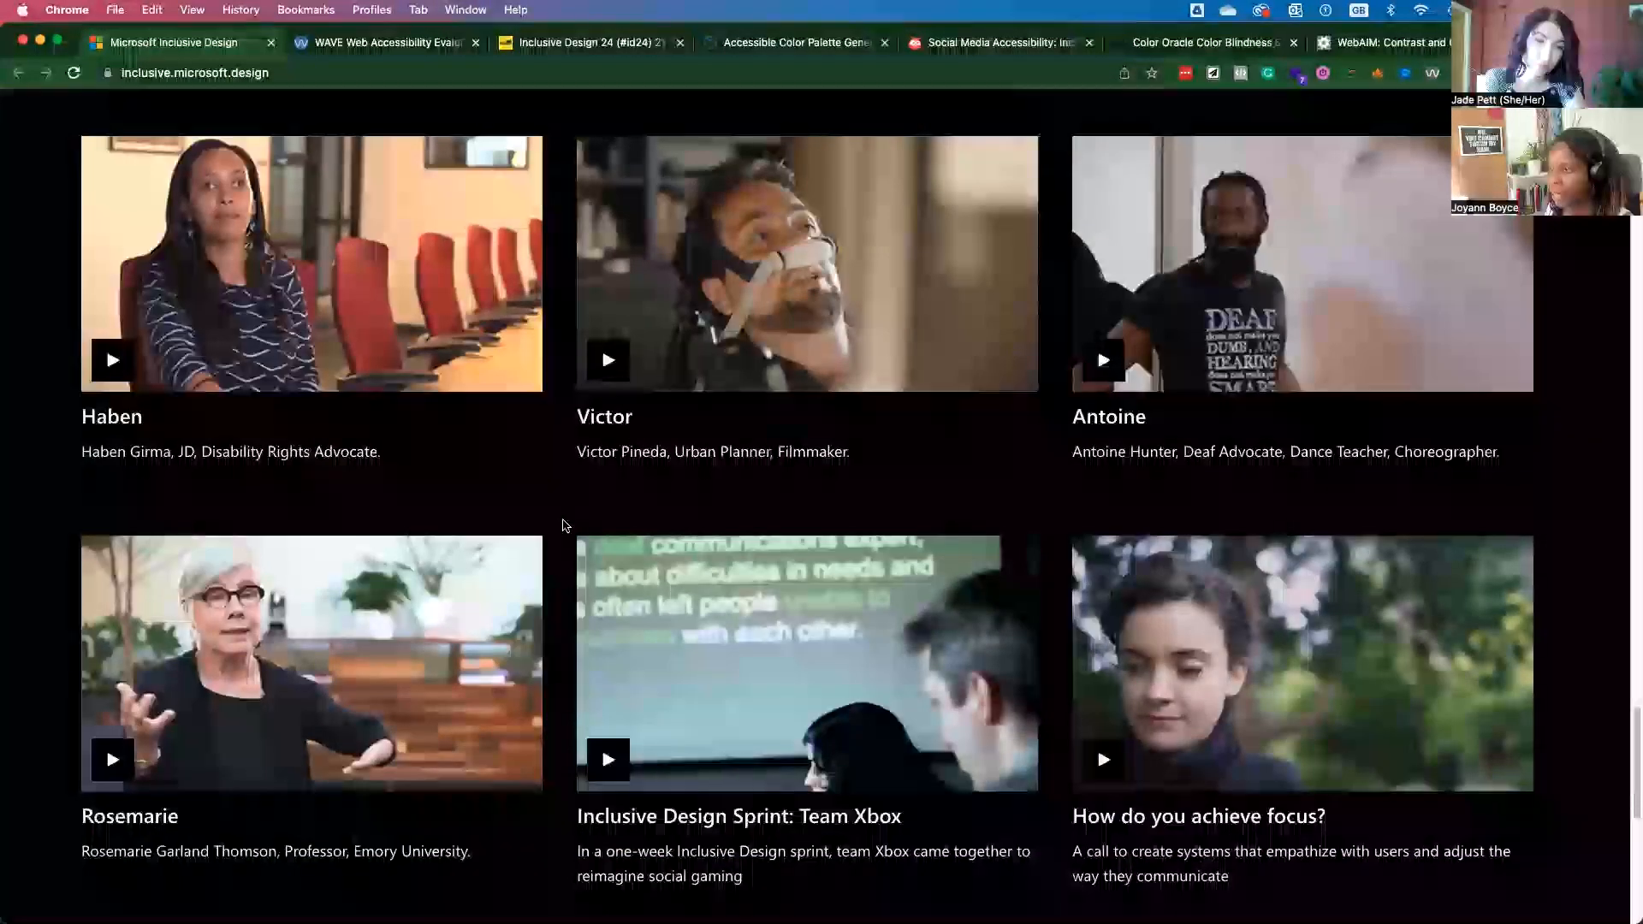
{"action": "scroll", "coordinate": [558, 526], "scroll_direction": "down", "scroll_amount": 2}
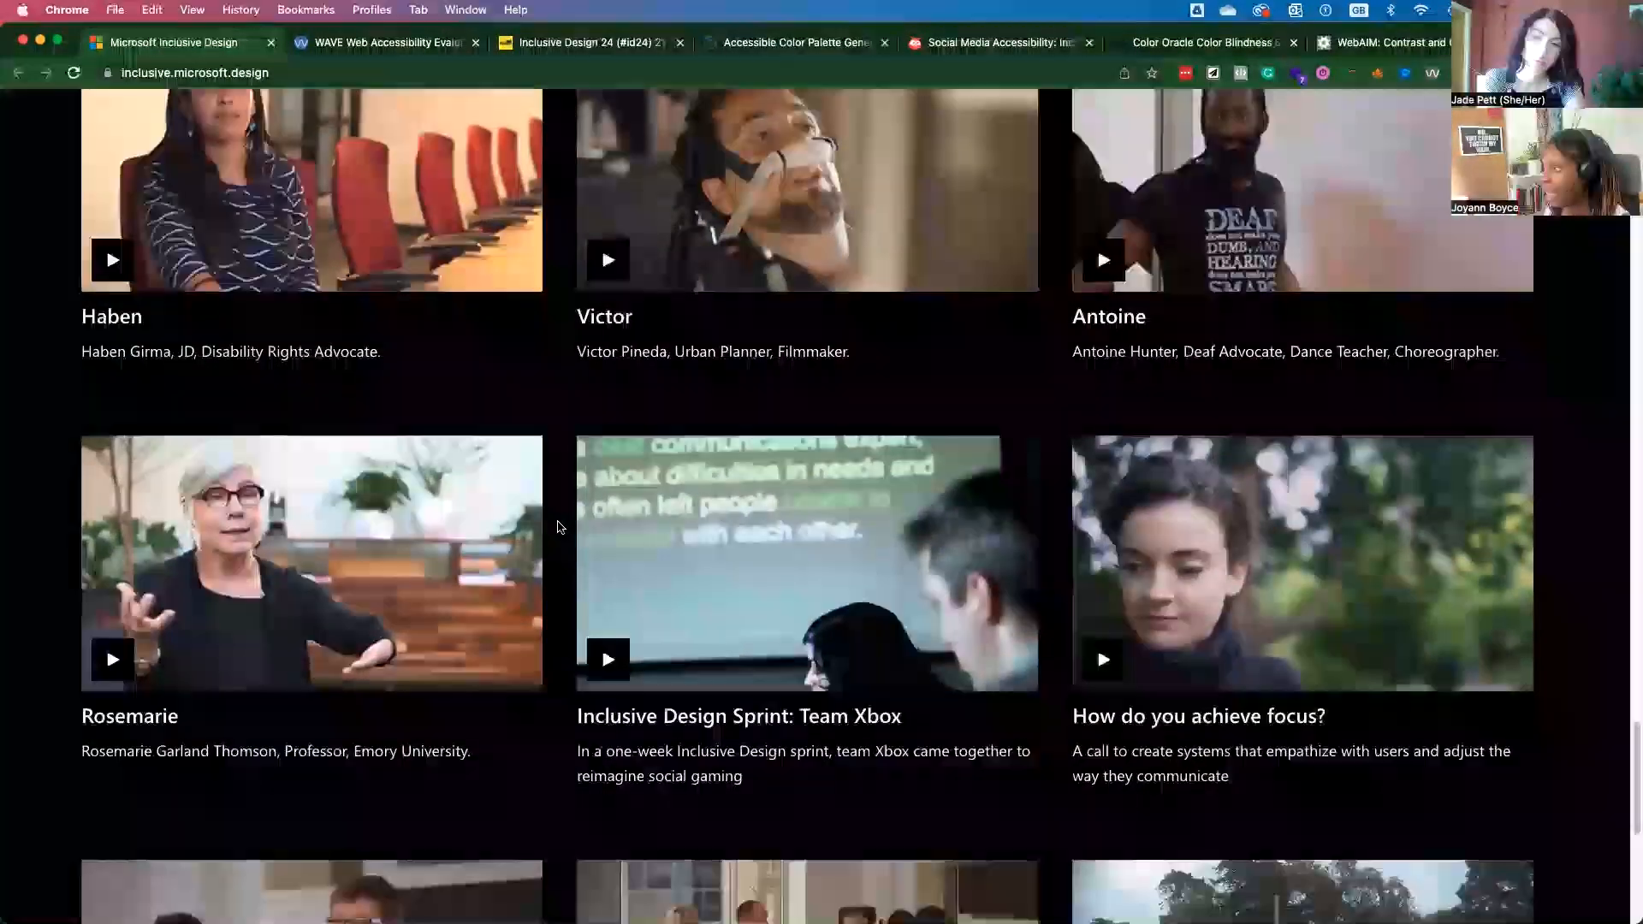
{"action": "scroll", "coordinate": [558, 526], "scroll_direction": "down", "scroll_amount": 3}
{"action": "scroll", "coordinate": [559, 527], "scroll_direction": "down", "scroll_amount": 3}
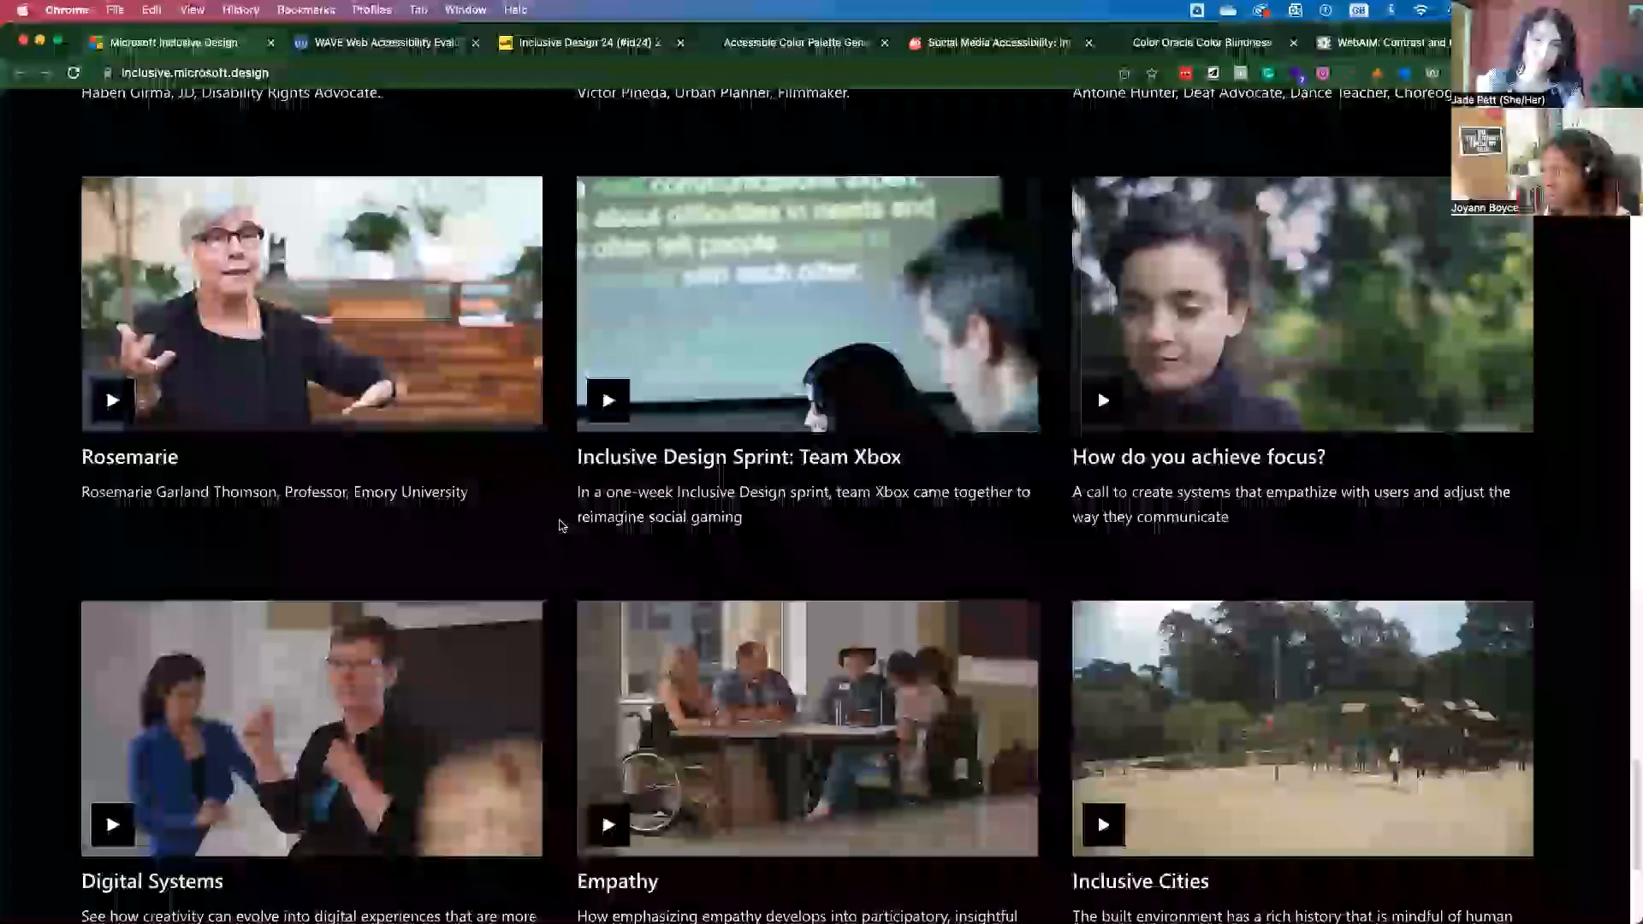
{"action": "scroll", "coordinate": [559, 524], "scroll_direction": "down", "scroll_amount": 1}
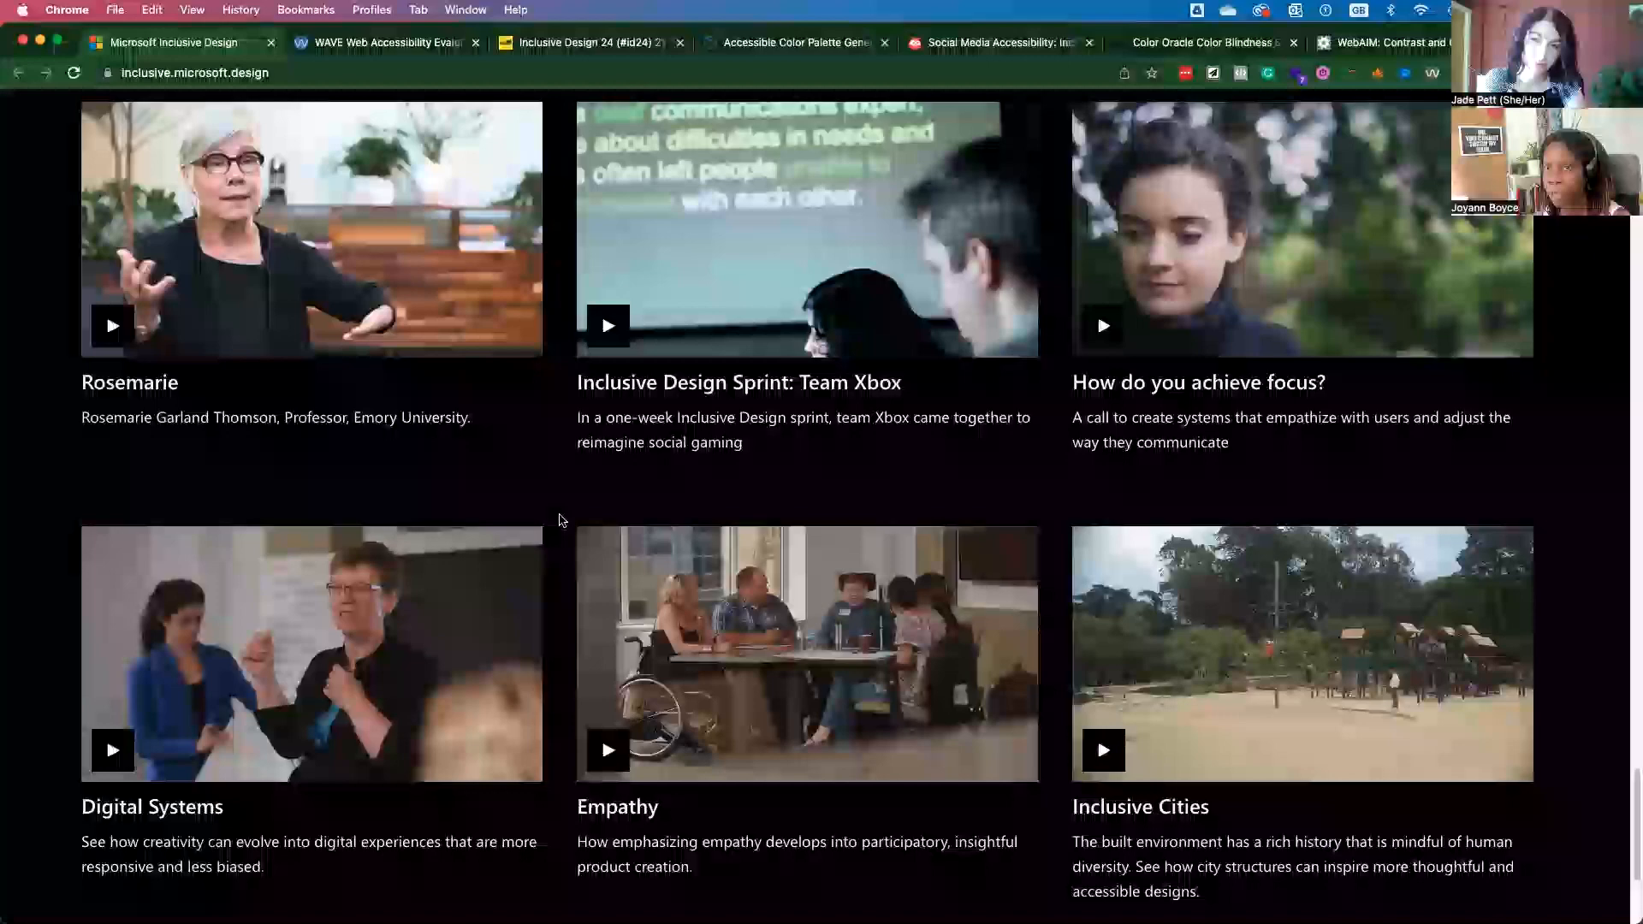
{"action": "scroll", "coordinate": [558, 520], "scroll_direction": "down", "scroll_amount": 5}
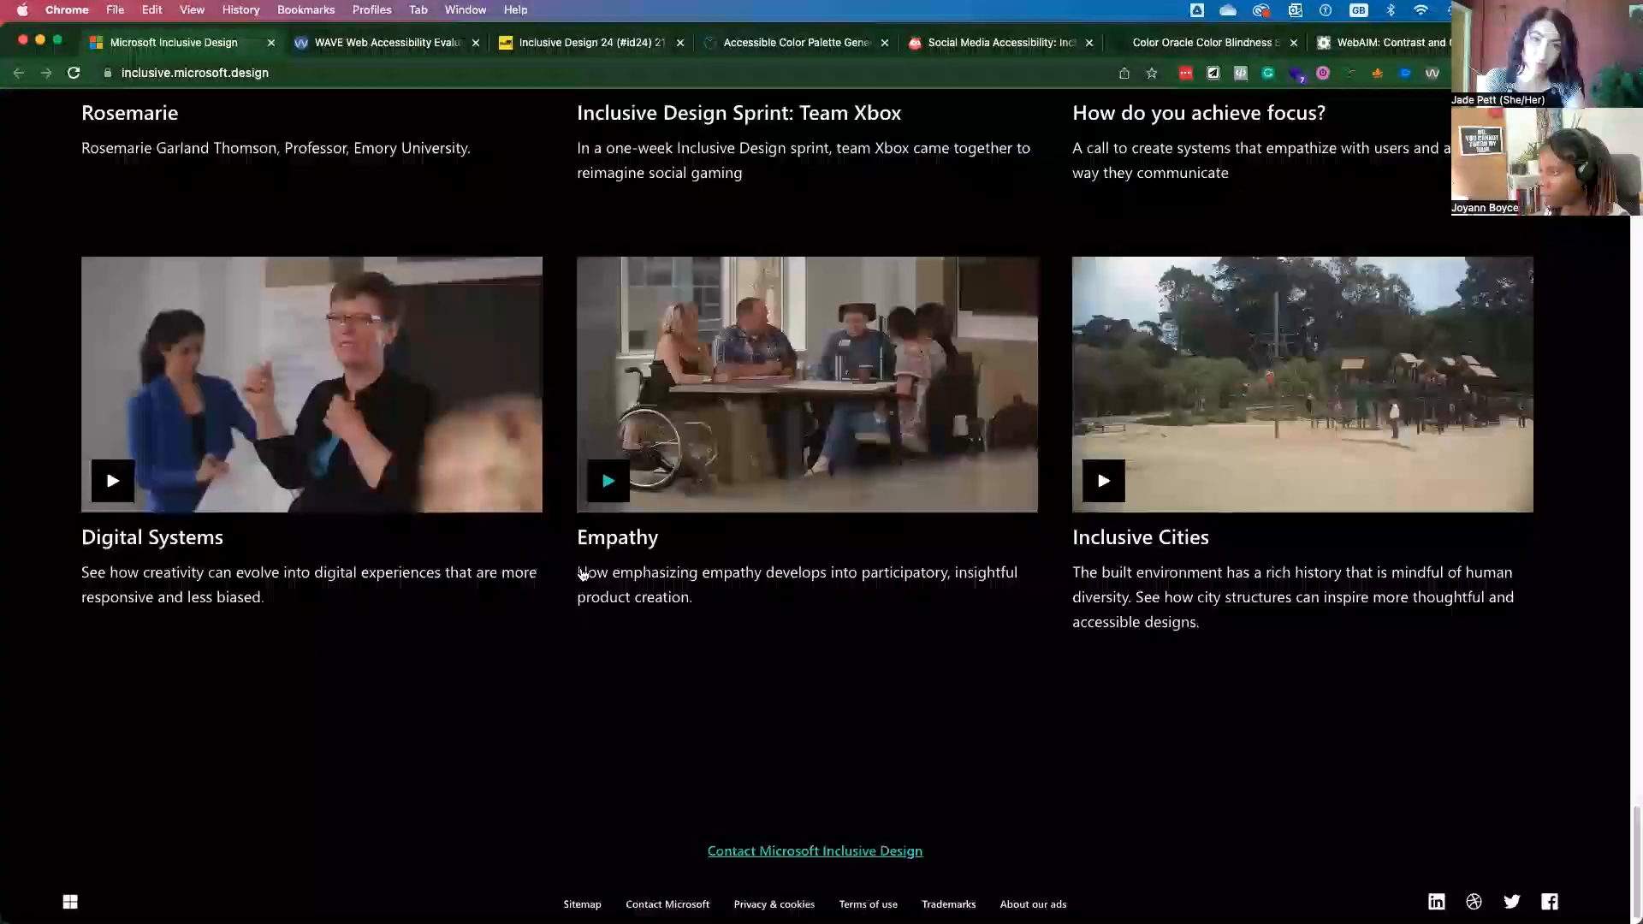
{"action": "scroll", "coordinate": [582, 576], "scroll_direction": "up", "scroll_amount": 5}
{"action": "scroll", "coordinate": [581, 575], "scroll_direction": "up", "scroll_amount": 5}
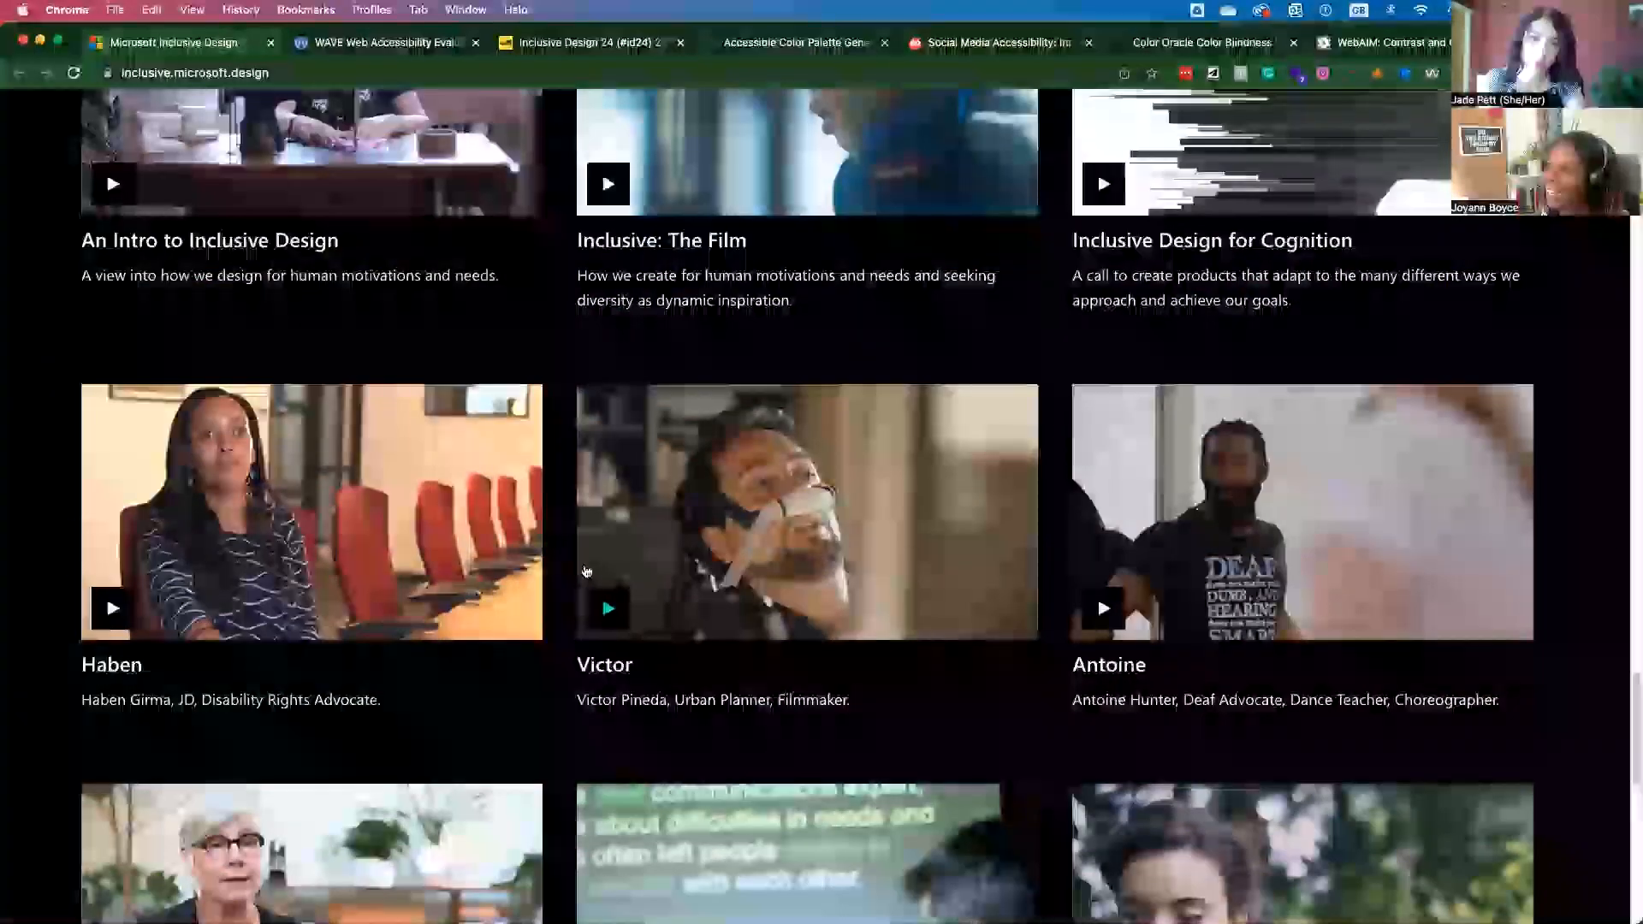
{"action": "scroll", "coordinate": [581, 575], "scroll_direction": "up", "scroll_amount": 3}
{"action": "scroll", "coordinate": [584, 574], "scroll_direction": "up", "scroll_amount": 3}
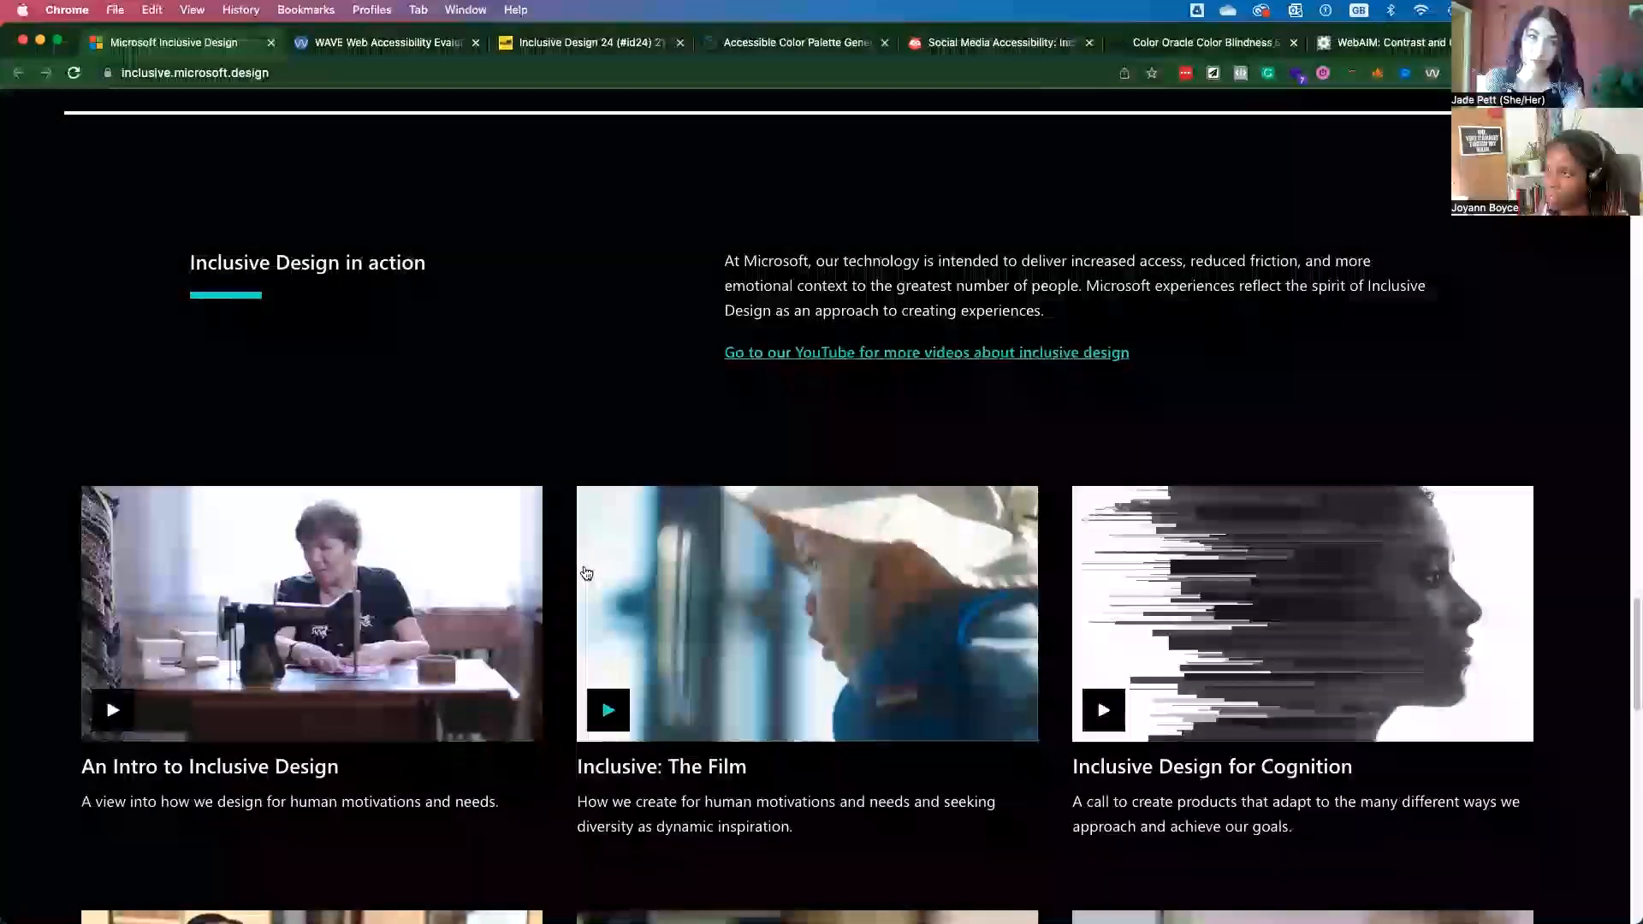
{"action": "scroll", "coordinate": [585, 575], "scroll_direction": "up", "scroll_amount": 5}
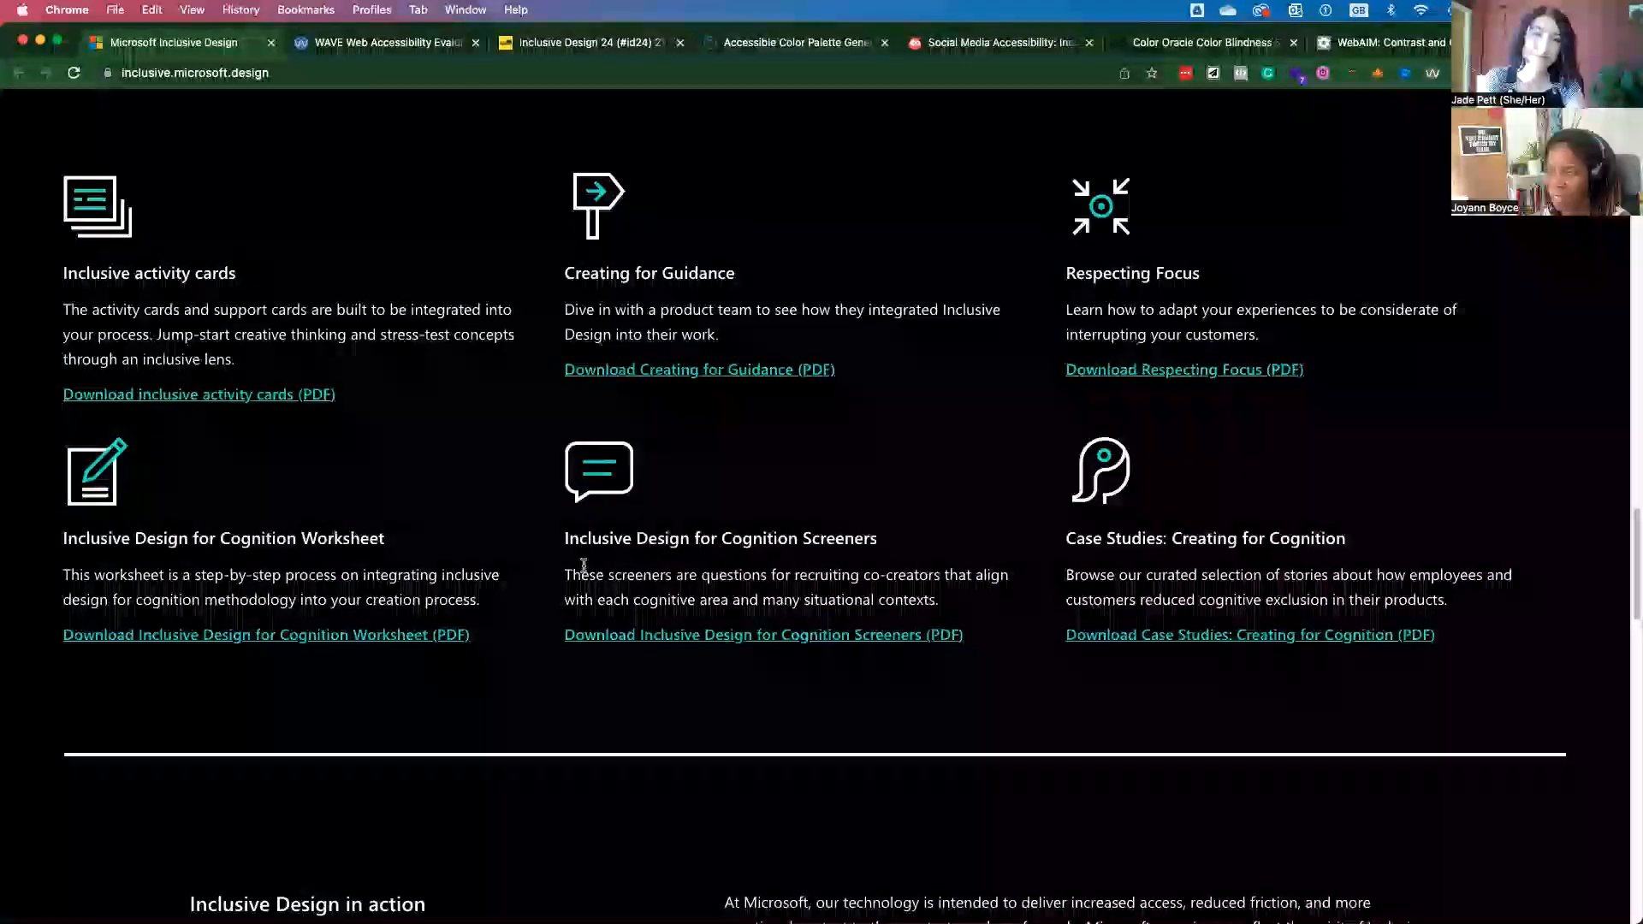
{"action": "scroll", "coordinate": [585, 568], "scroll_direction": "up", "scroll_amount": 10}
{"action": "scroll", "coordinate": [584, 569], "scroll_direction": "up", "scroll_amount": 8}
{"action": "scroll", "coordinate": [584, 569], "scroll_direction": "up", "scroll_amount": 2}
{"action": "scroll", "coordinate": [584, 569], "scroll_direction": "up", "scroll_amount": 10}
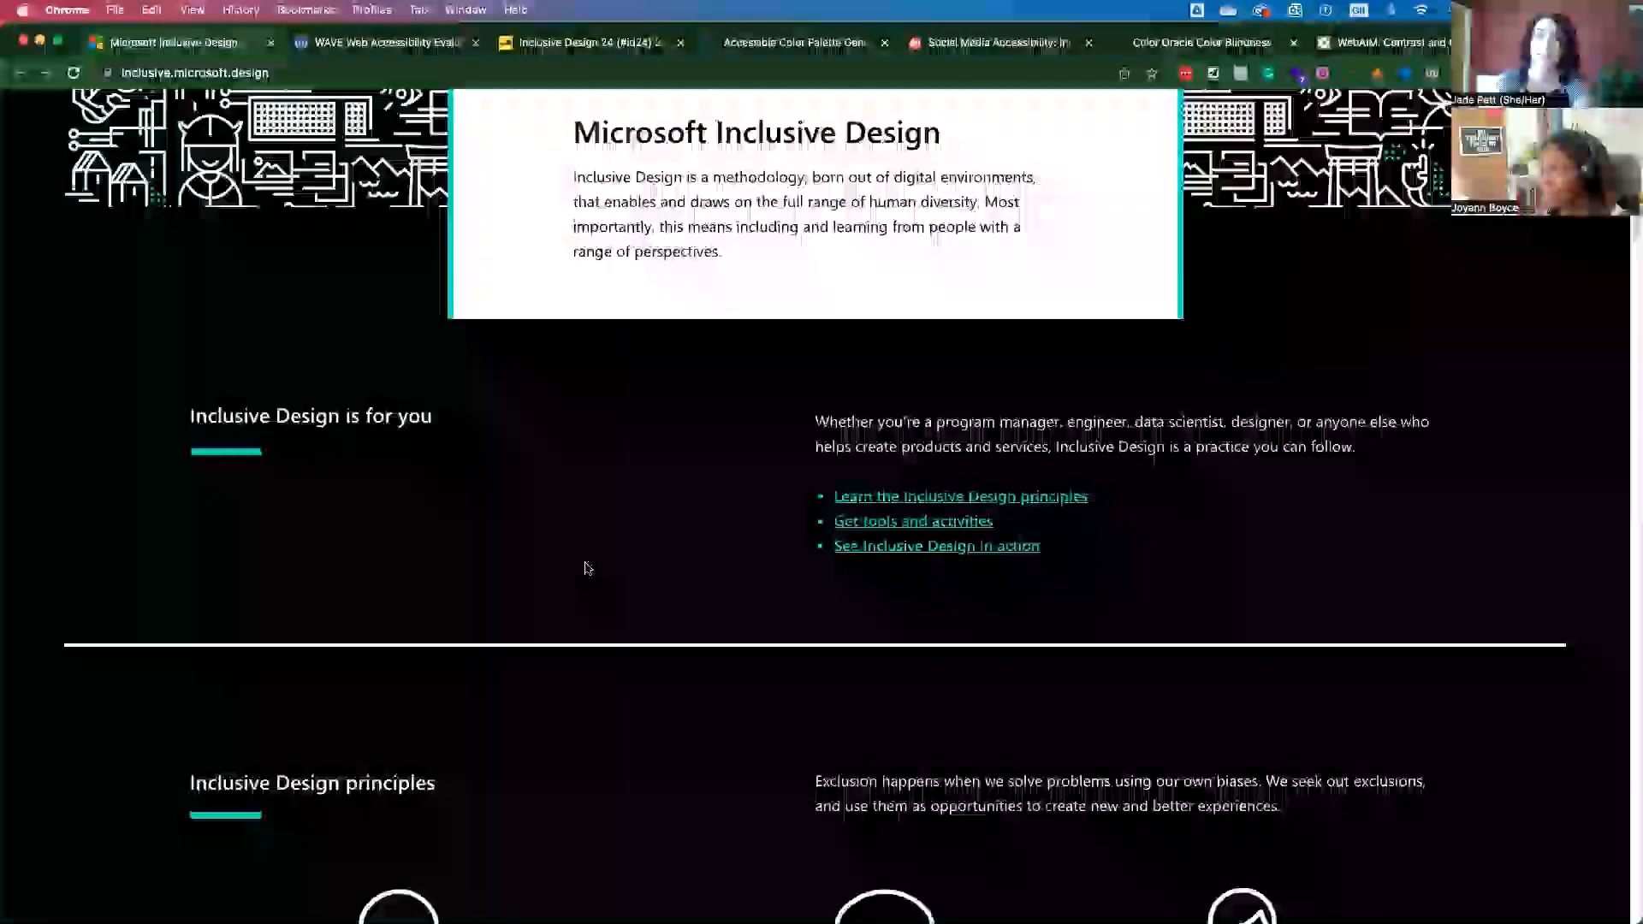
{"action": "scroll", "coordinate": [523, 546], "scroll_direction": "up", "scroll_amount": 3}
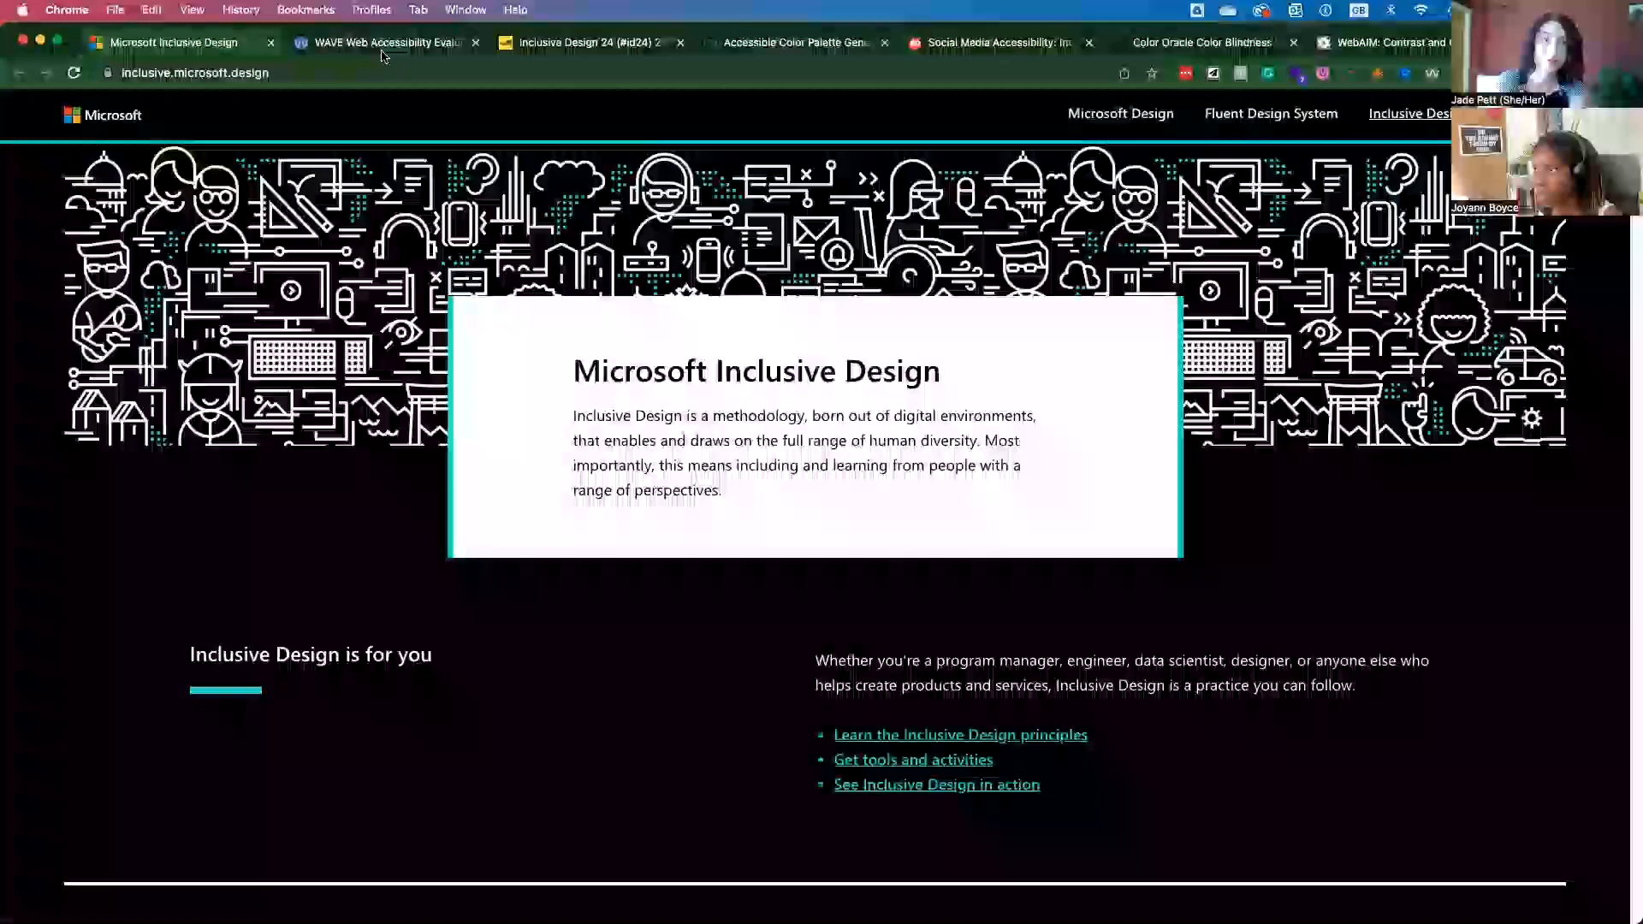
Step: Switch to the WAVE Web Accessibility Evaluation Tool site and read its tool descriptions
{"action": "left_click", "coordinate": [381, 43]}
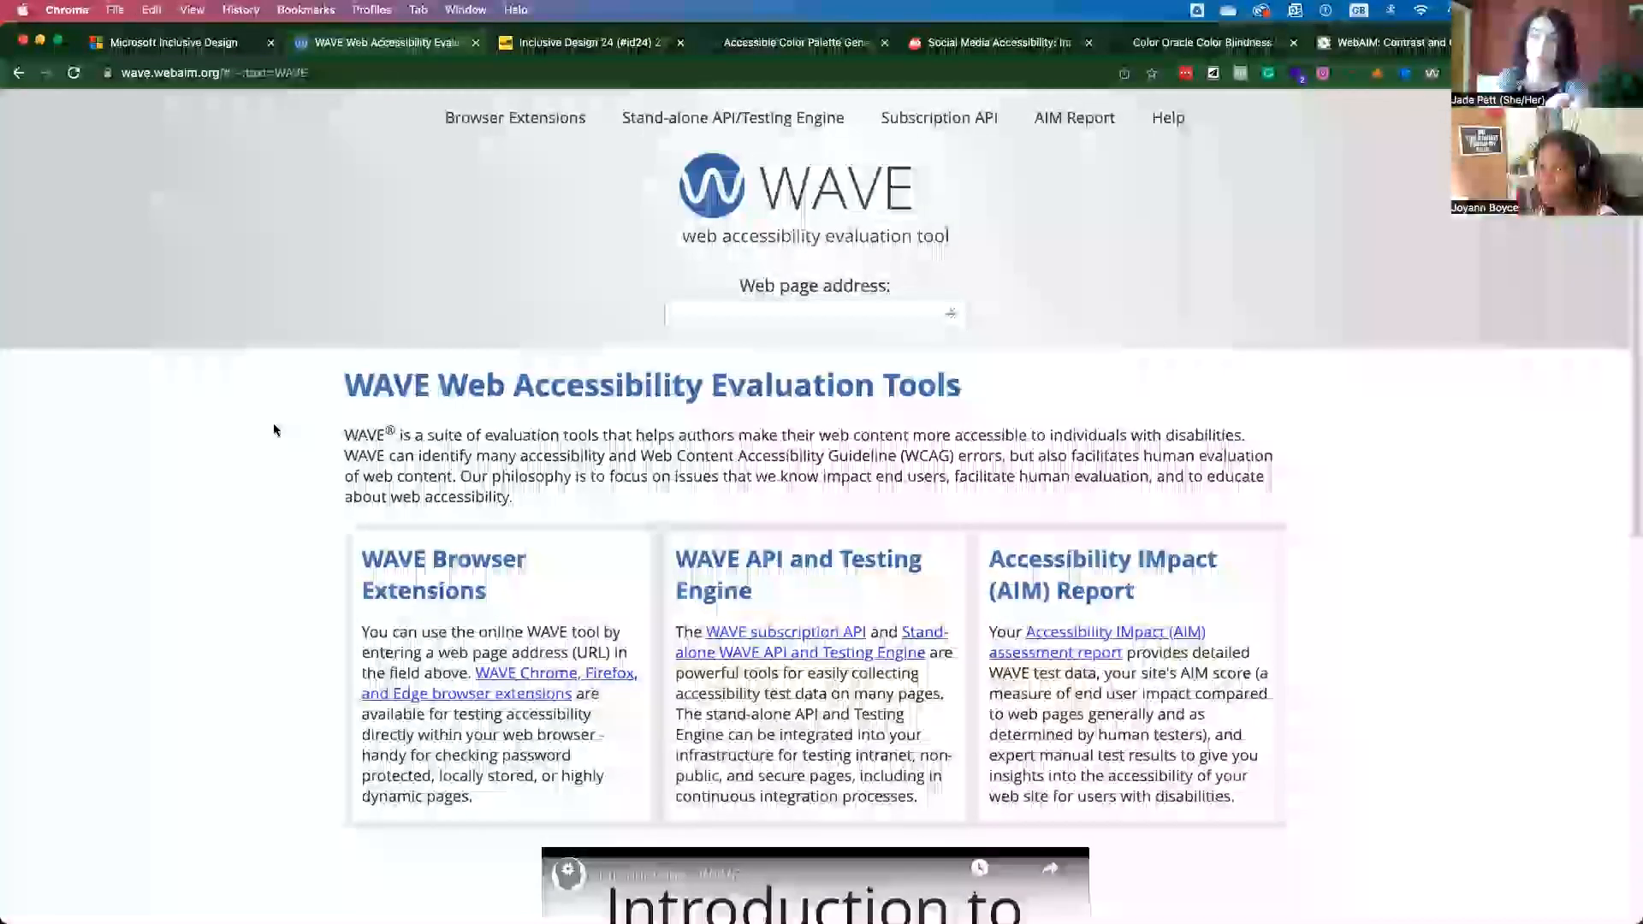
{"action": "scroll", "coordinate": [274, 430], "scroll_direction": "down", "scroll_amount": 1}
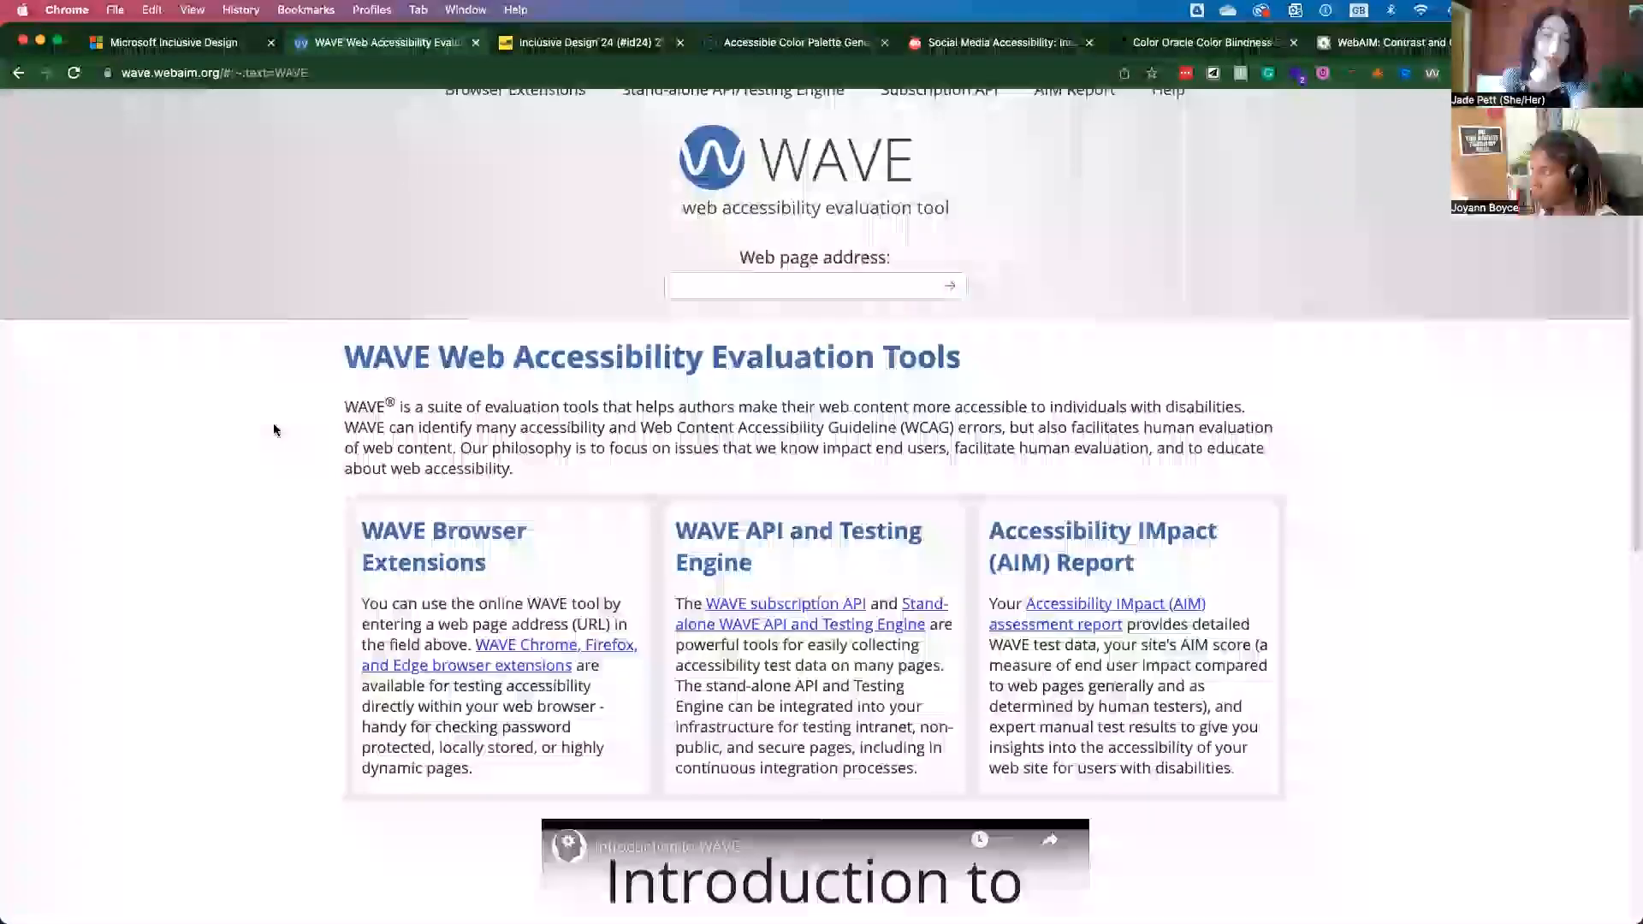
{"action": "scroll", "coordinate": [273, 430], "scroll_direction": "down", "scroll_amount": 1}
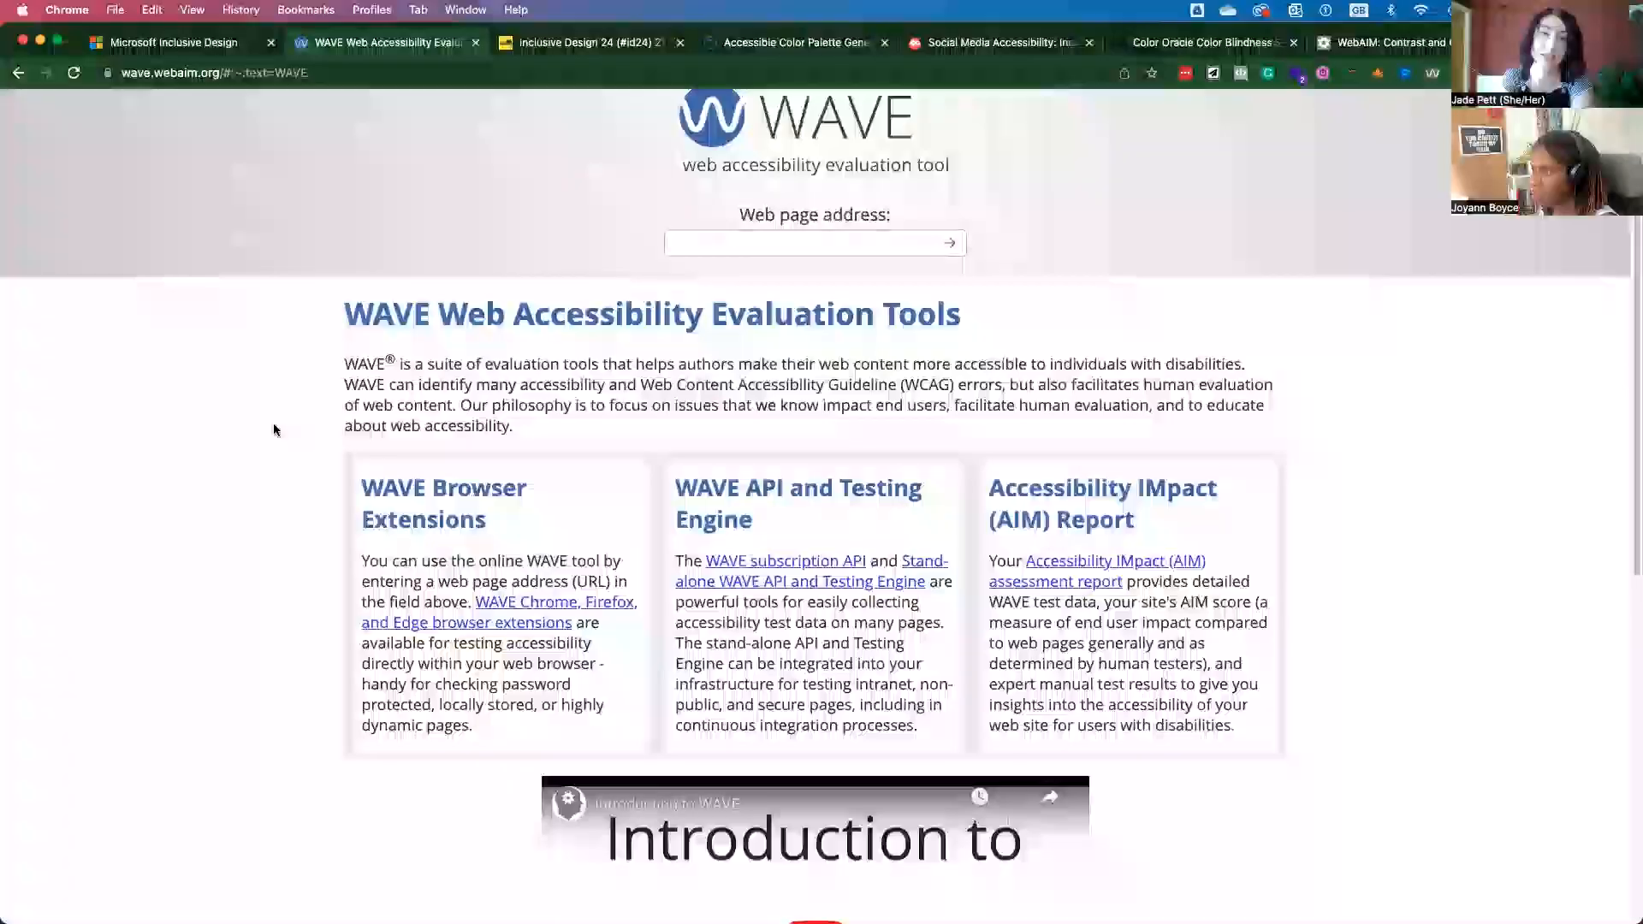
{"action": "scroll", "coordinate": [274, 430], "scroll_direction": "down", "scroll_amount": 1}
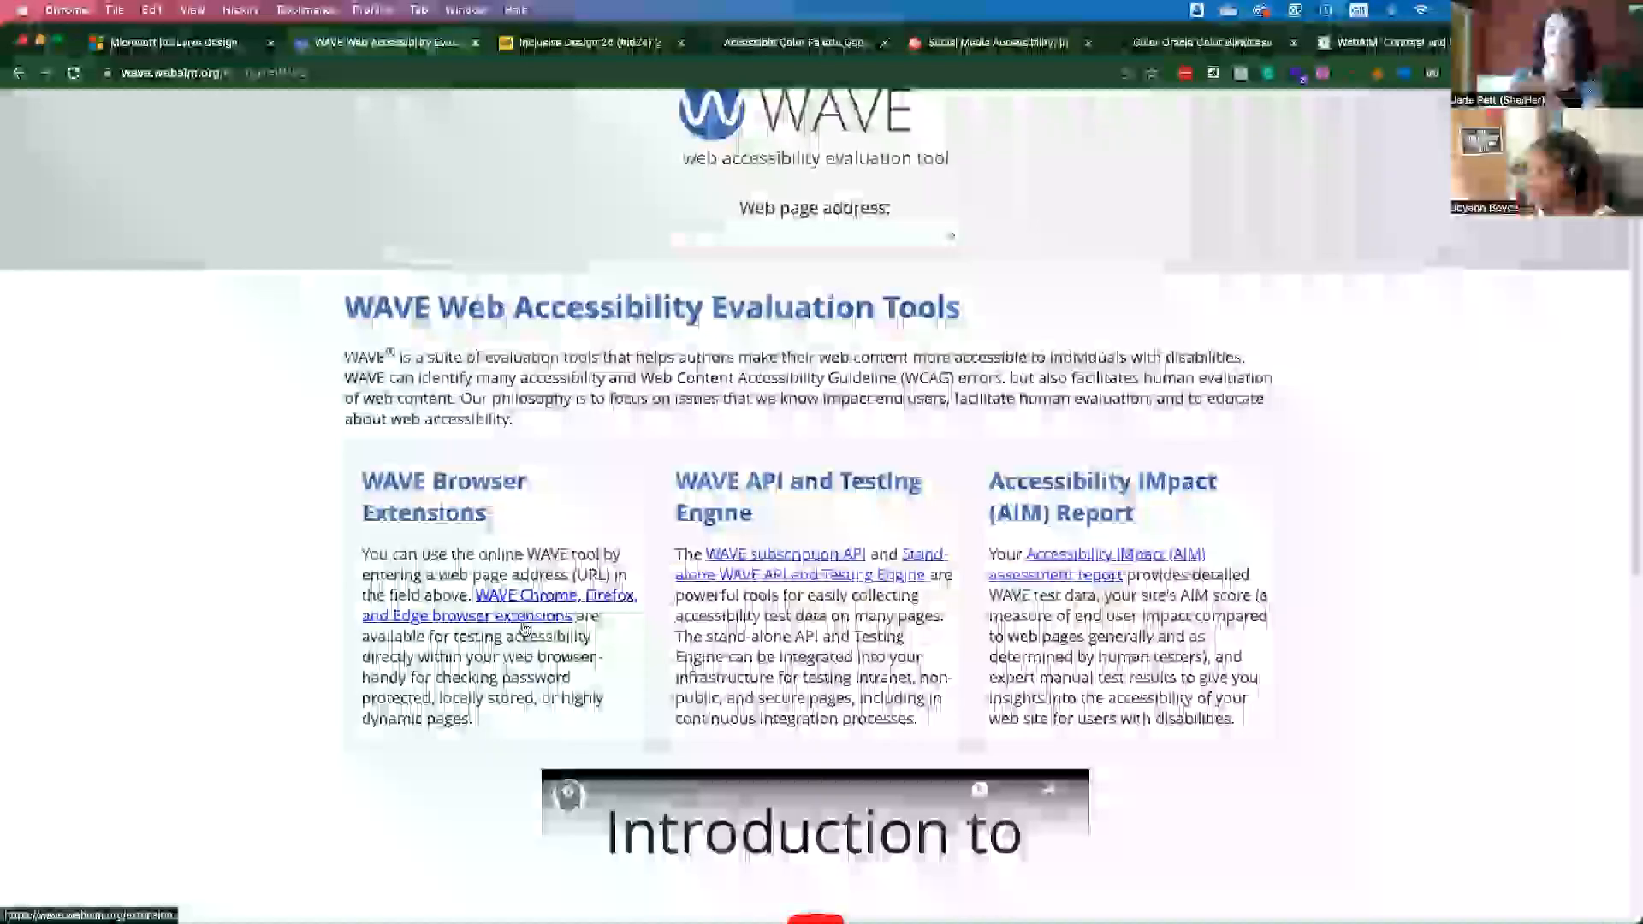
{"action": "scroll", "coordinate": [522, 626], "scroll_direction": "up", "scroll_amount": 2}
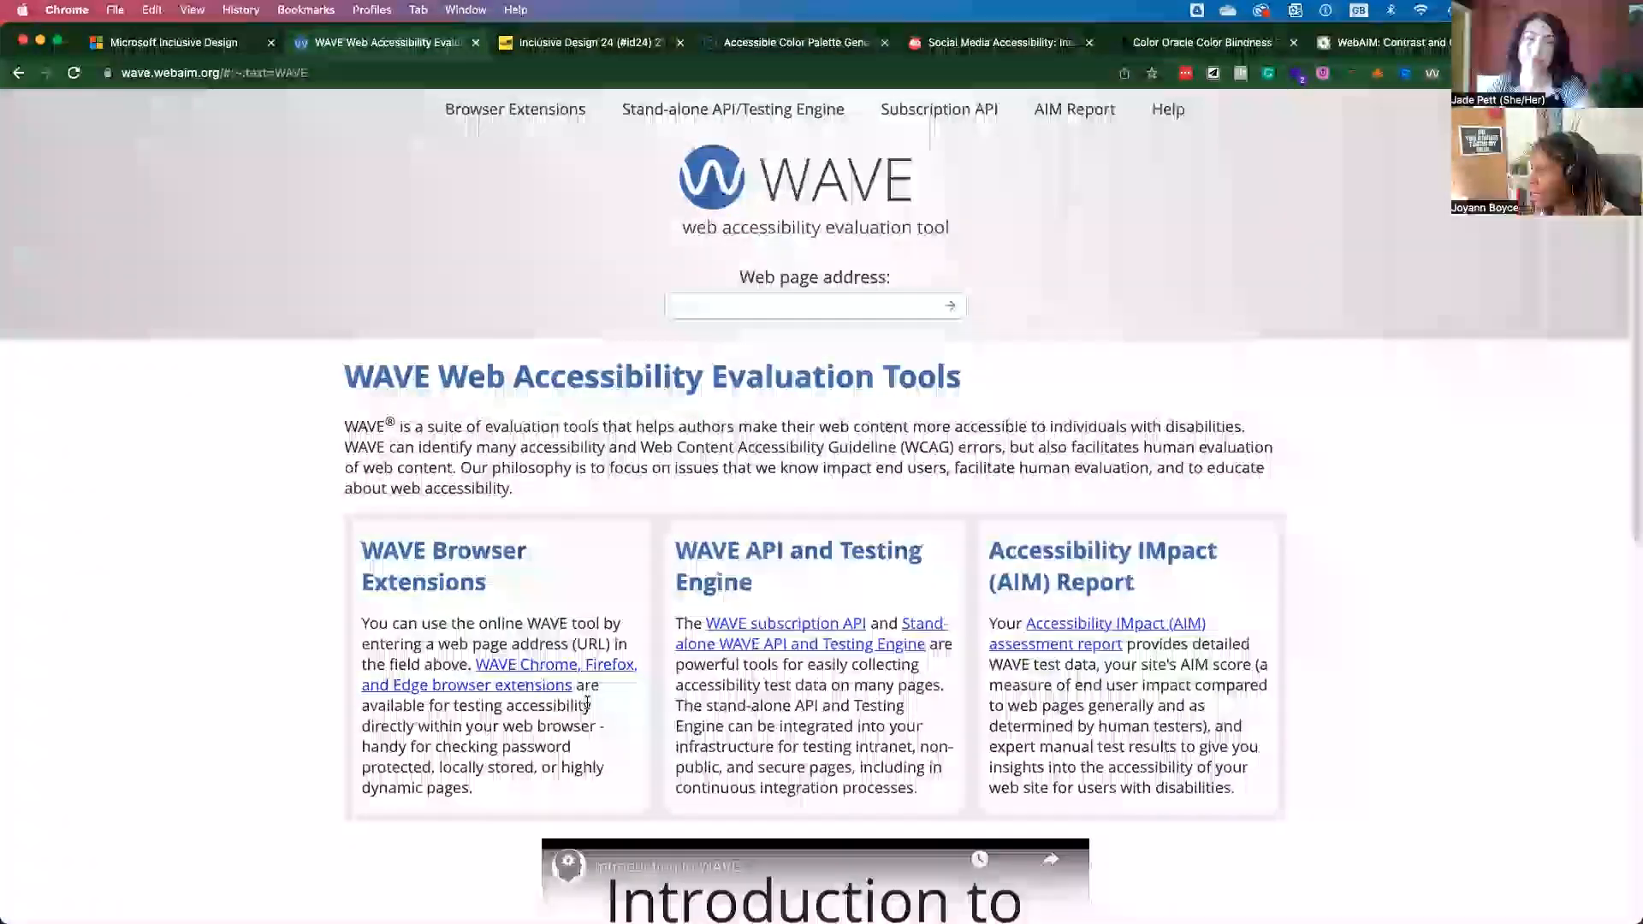
{"action": "scroll", "coordinate": [588, 705], "scroll_direction": "down", "scroll_amount": 1}
{"action": "scroll", "coordinate": [589, 705], "scroll_direction": "down", "scroll_amount": 3}
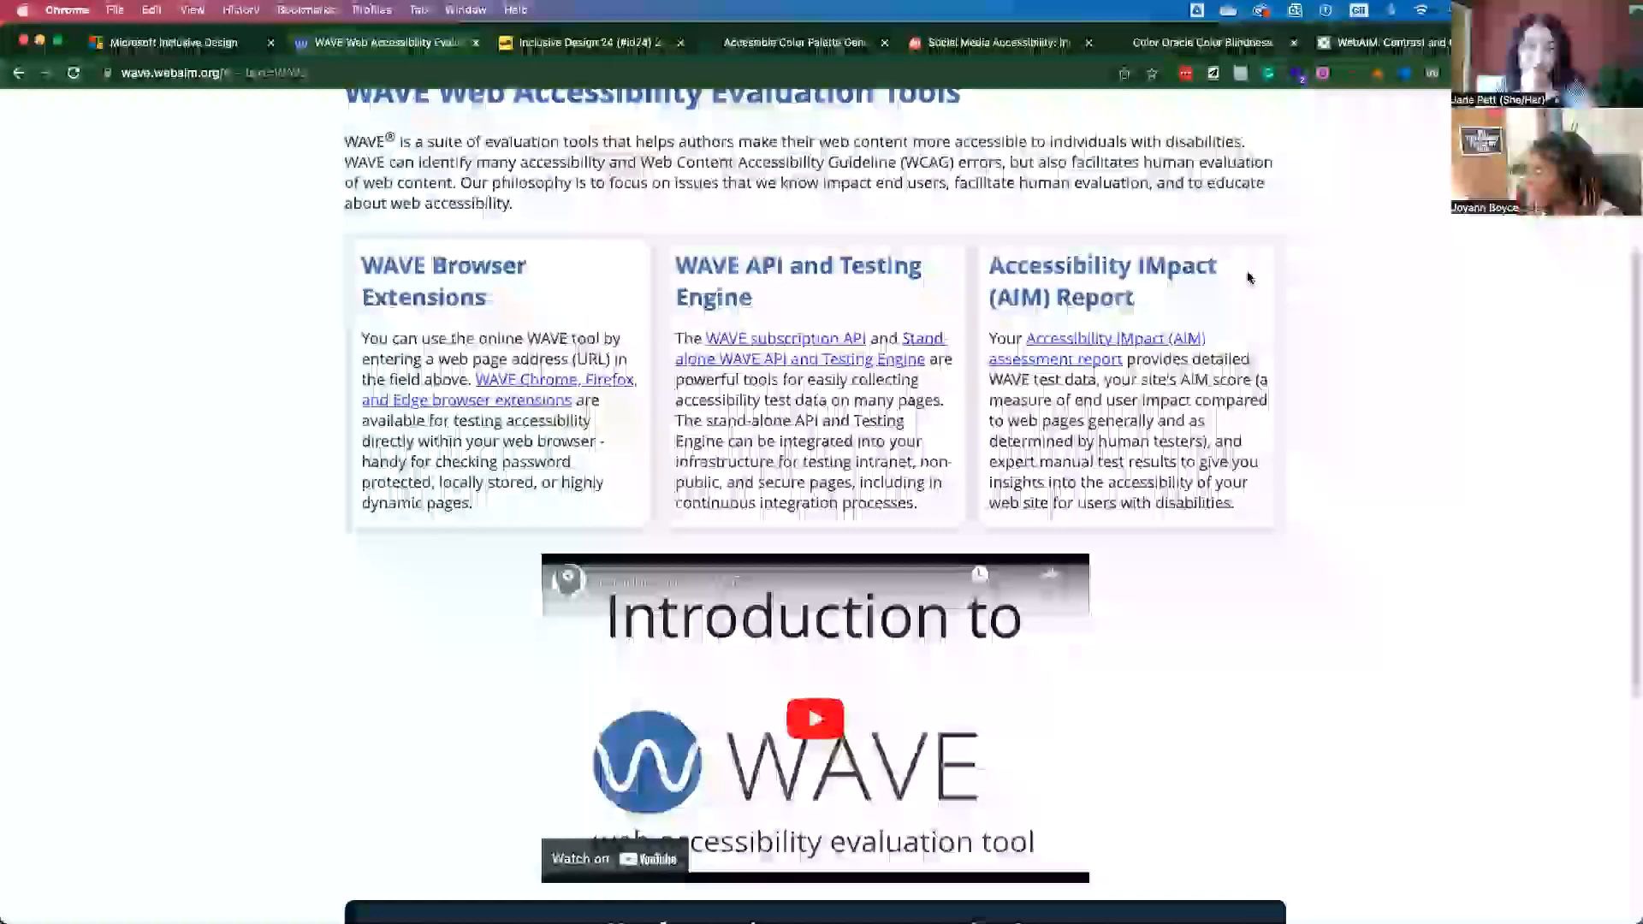
Step: Run the WAVE extension on the WAVE home page, showing 0 errors, 1 alert and 6 features
{"action": "left_click", "coordinate": [1432, 74]}
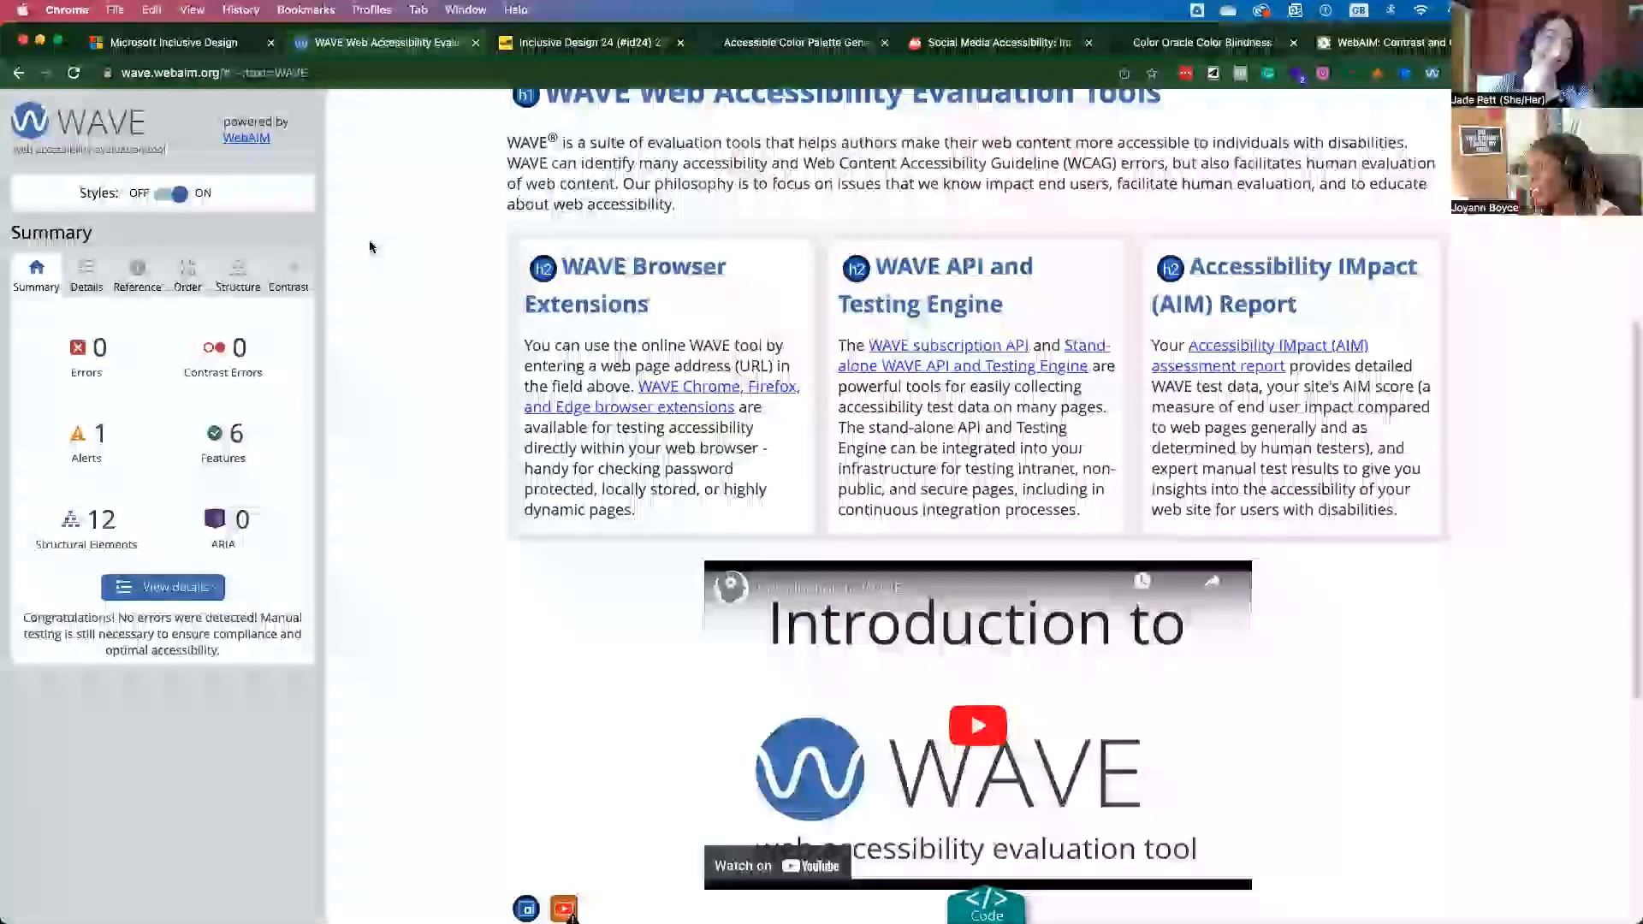
{"action": "scroll", "coordinate": [432, 549], "scroll_direction": "up", "scroll_amount": 5}
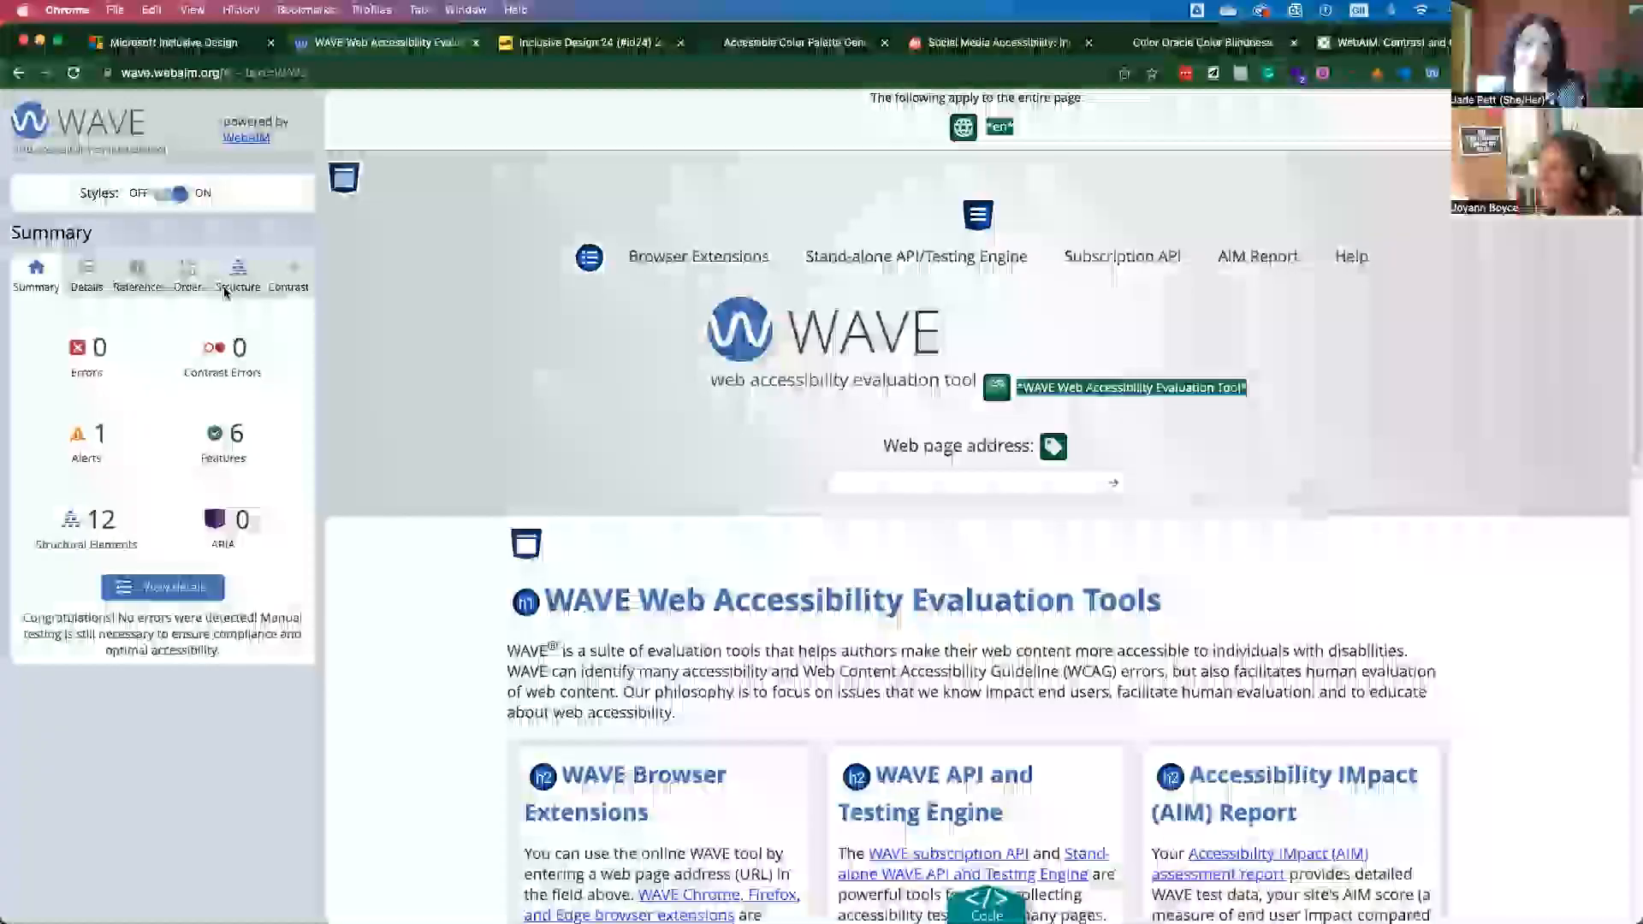
Step: Review the WAVE Details and the 8.59:1 Contrast result, then move to the Inclusive Design 24 site
{"action": "left_click", "coordinate": [136, 274]}
{"action": "left_click", "coordinate": [85, 274]}
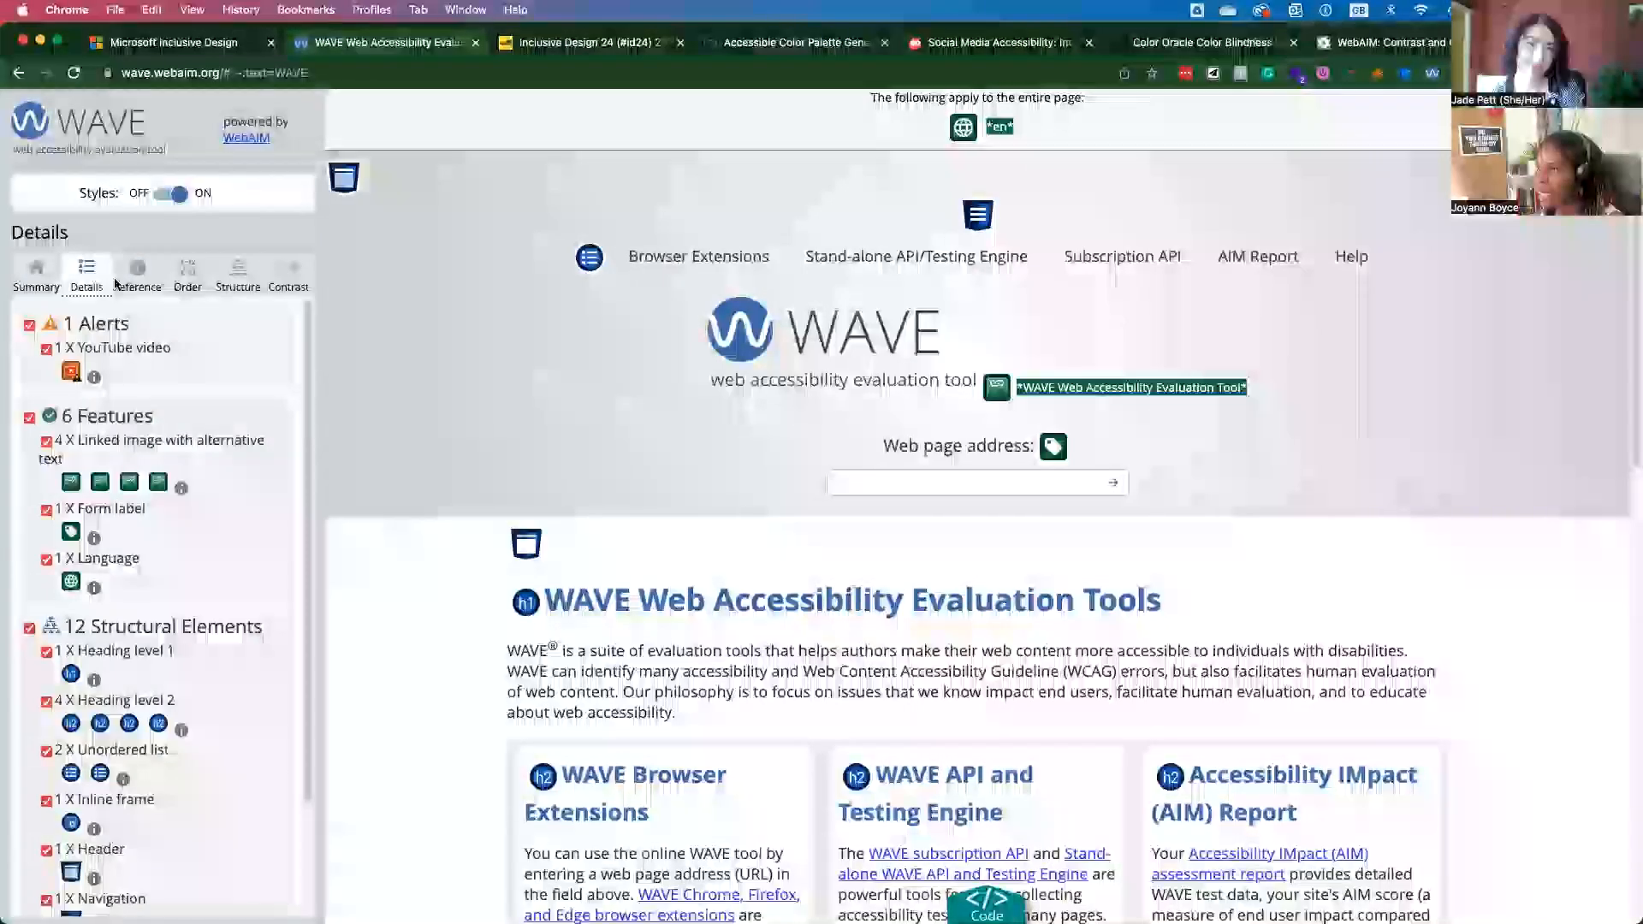
{"action": "left_click", "coordinate": [285, 275]}
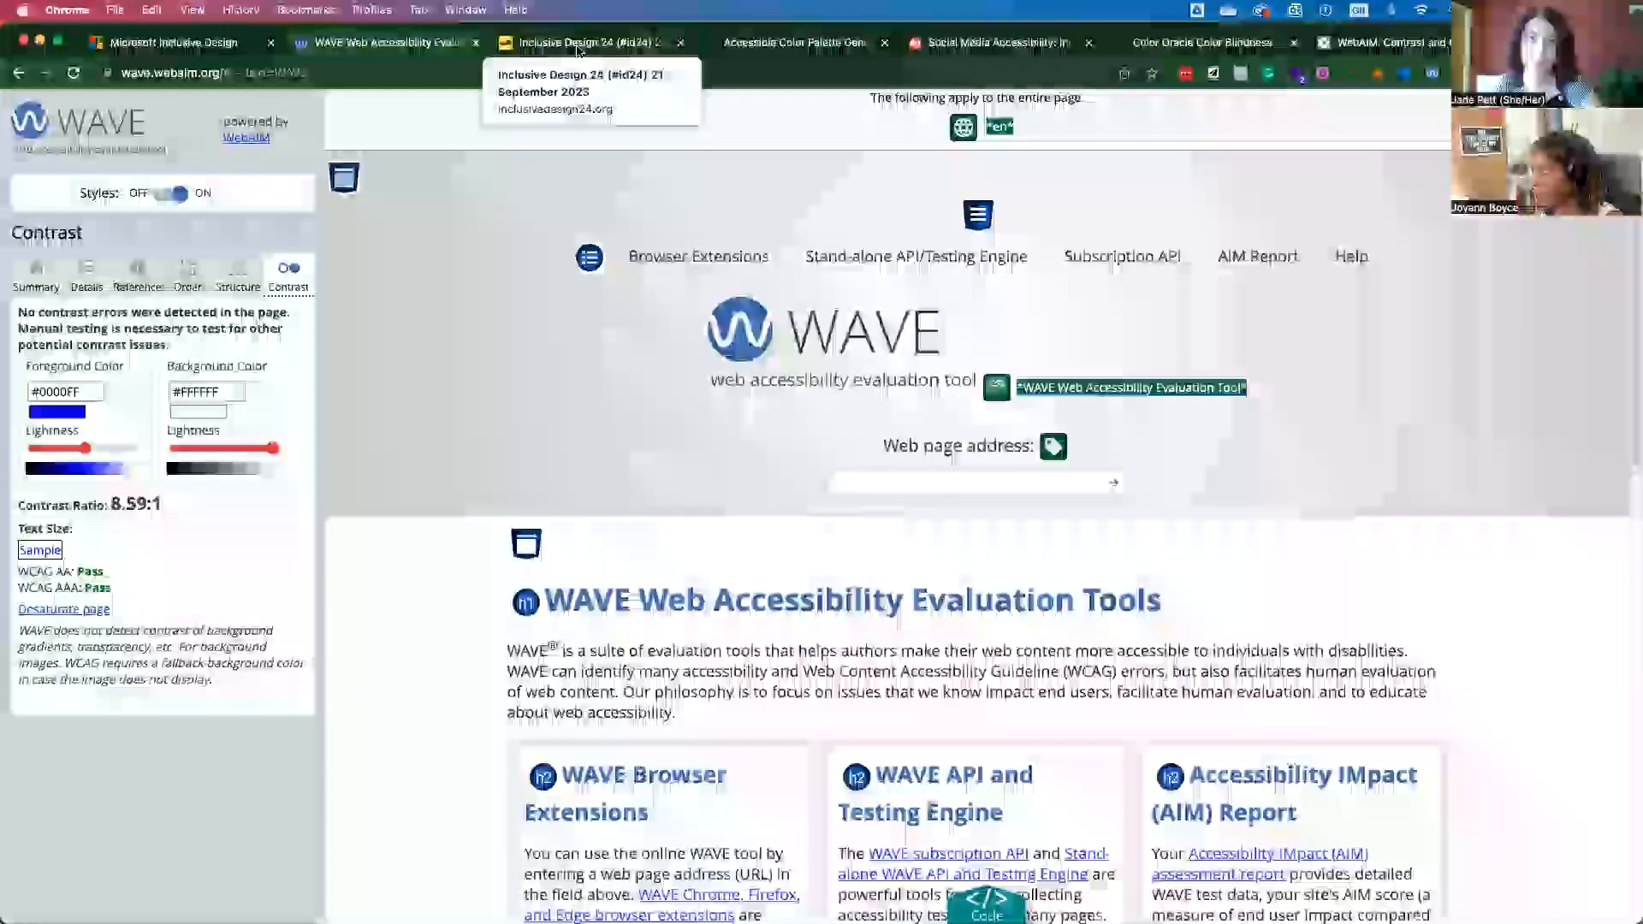
{"action": "left_click", "coordinate": [581, 42]}
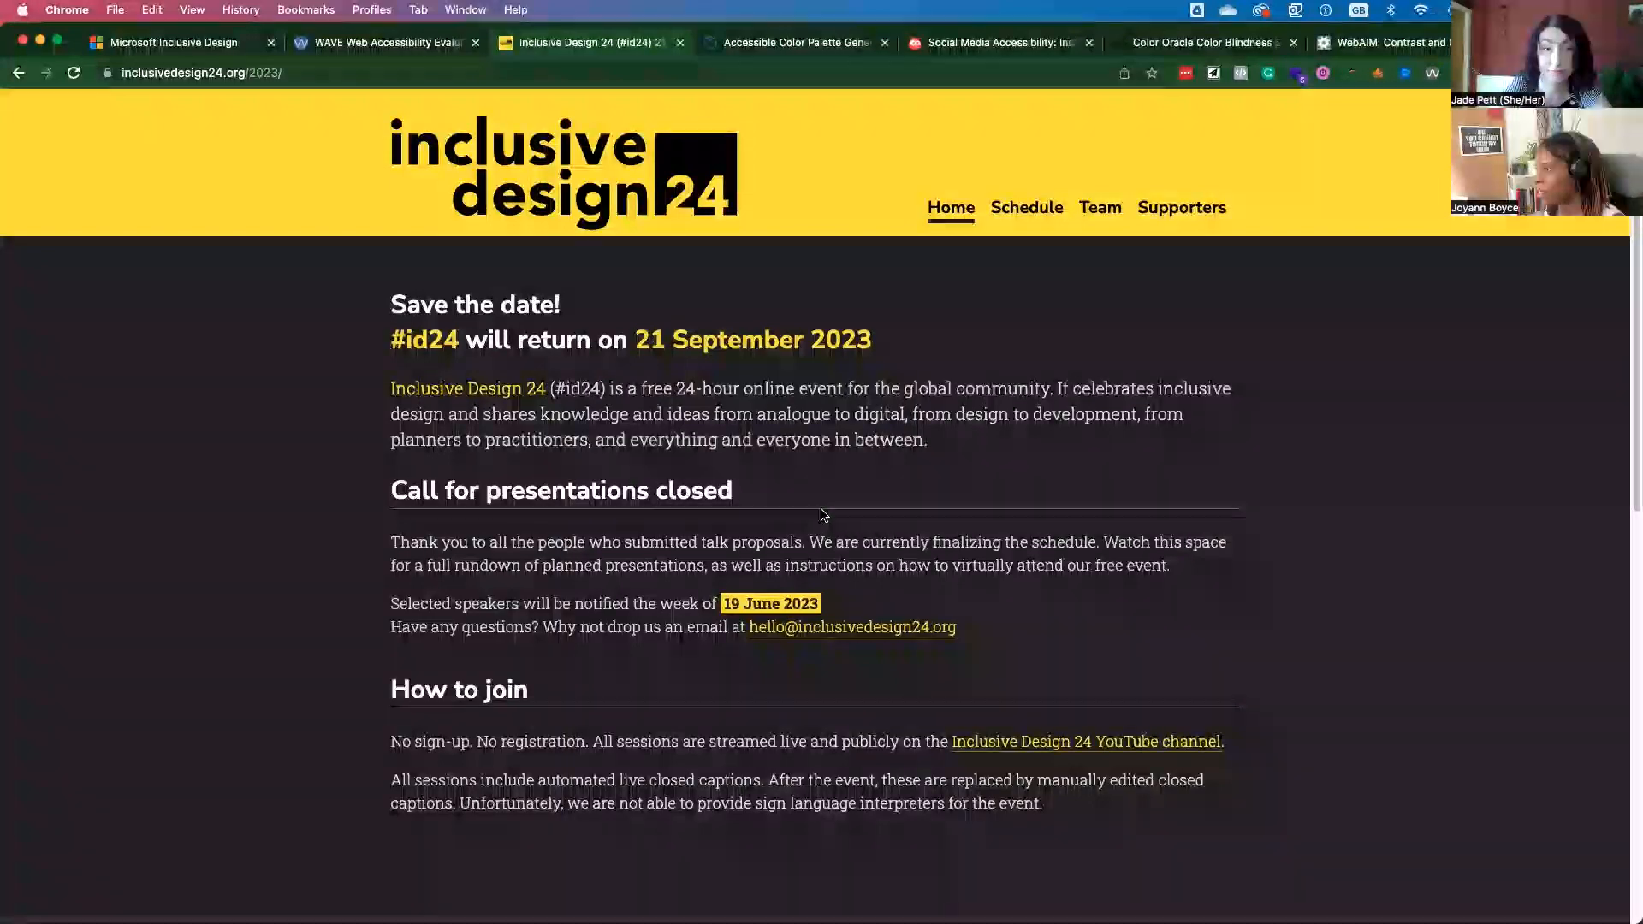
{"action": "scroll", "coordinate": [823, 516], "scroll_direction": "down", "scroll_amount": 3}
{"action": "scroll", "coordinate": [822, 516], "scroll_direction": "up", "scroll_amount": 3}
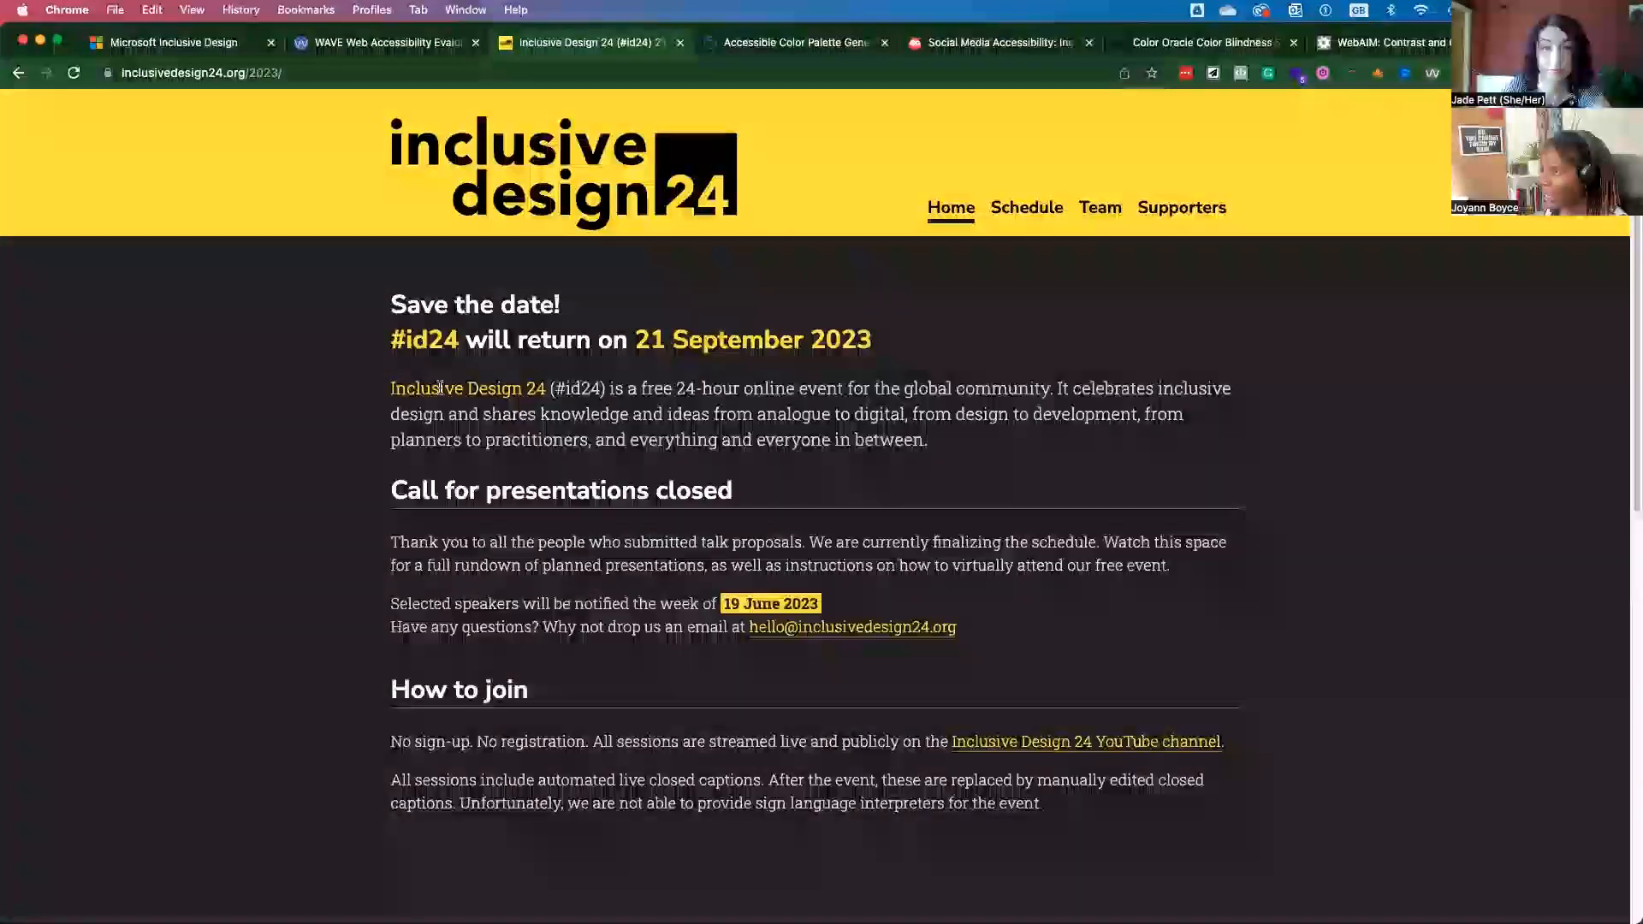
Step: Open the Inclusive Design 24 YouTube channel from the event homepage
{"action": "left_click", "coordinate": [1026, 208]}
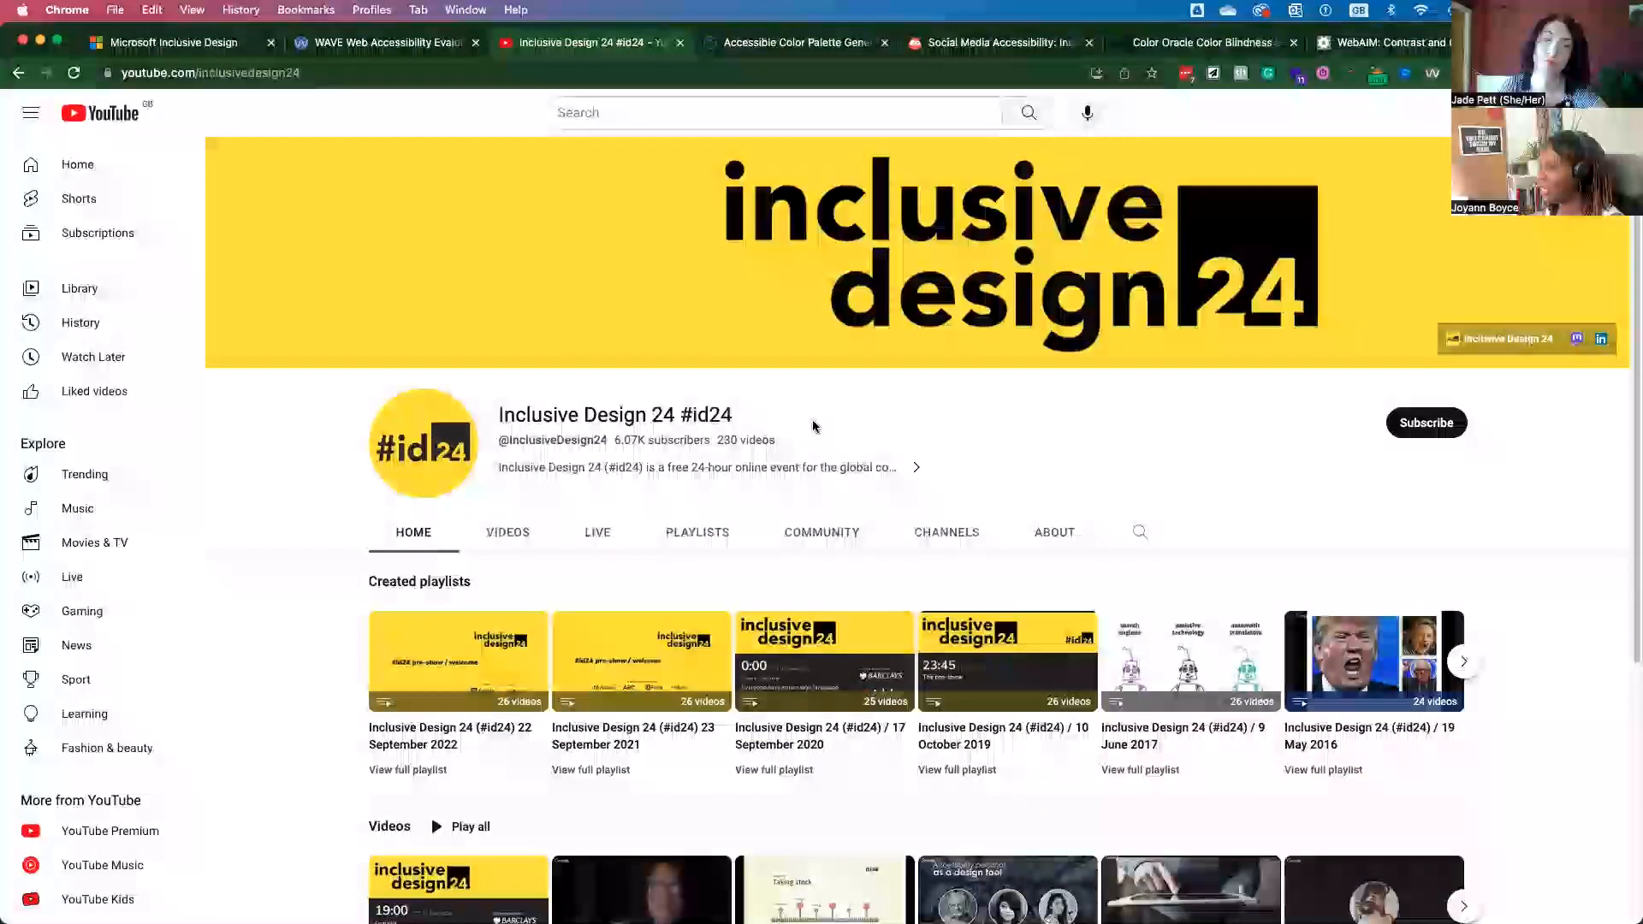
{"action": "scroll", "coordinate": [770, 442], "scroll_direction": "down", "scroll_amount": 2}
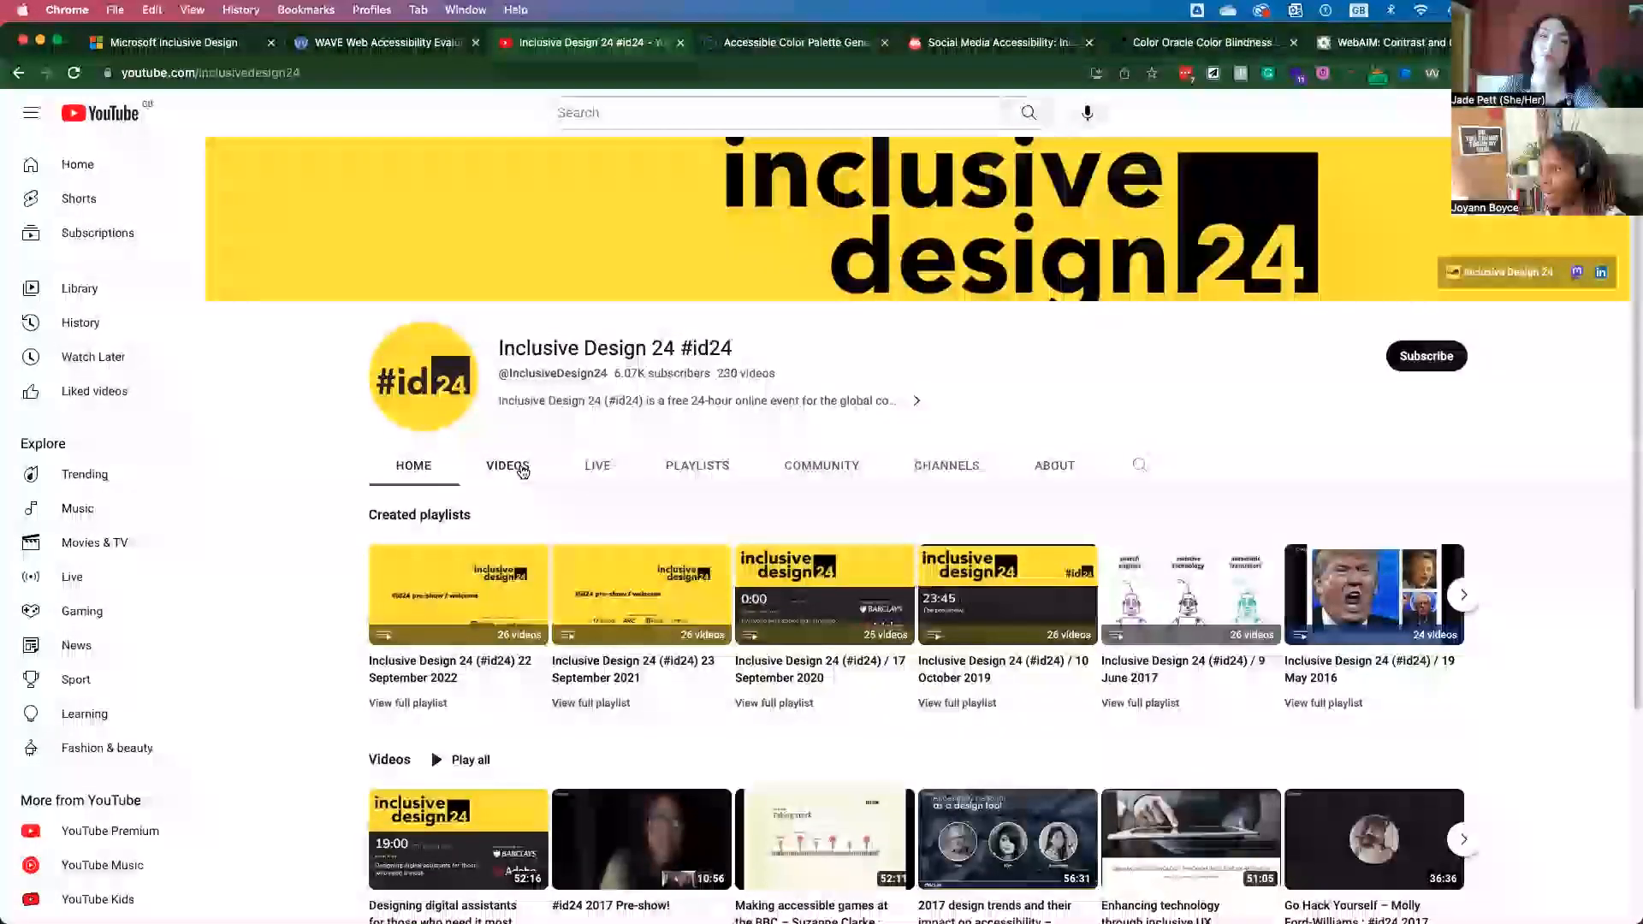
Step: Browse the channel's Videos archive of past talks, then go back to inclusivedesign24.org
{"action": "left_click", "coordinate": [508, 464]}
{"action": "scroll", "coordinate": [886, 554], "scroll_direction": "down", "scroll_amount": 1}
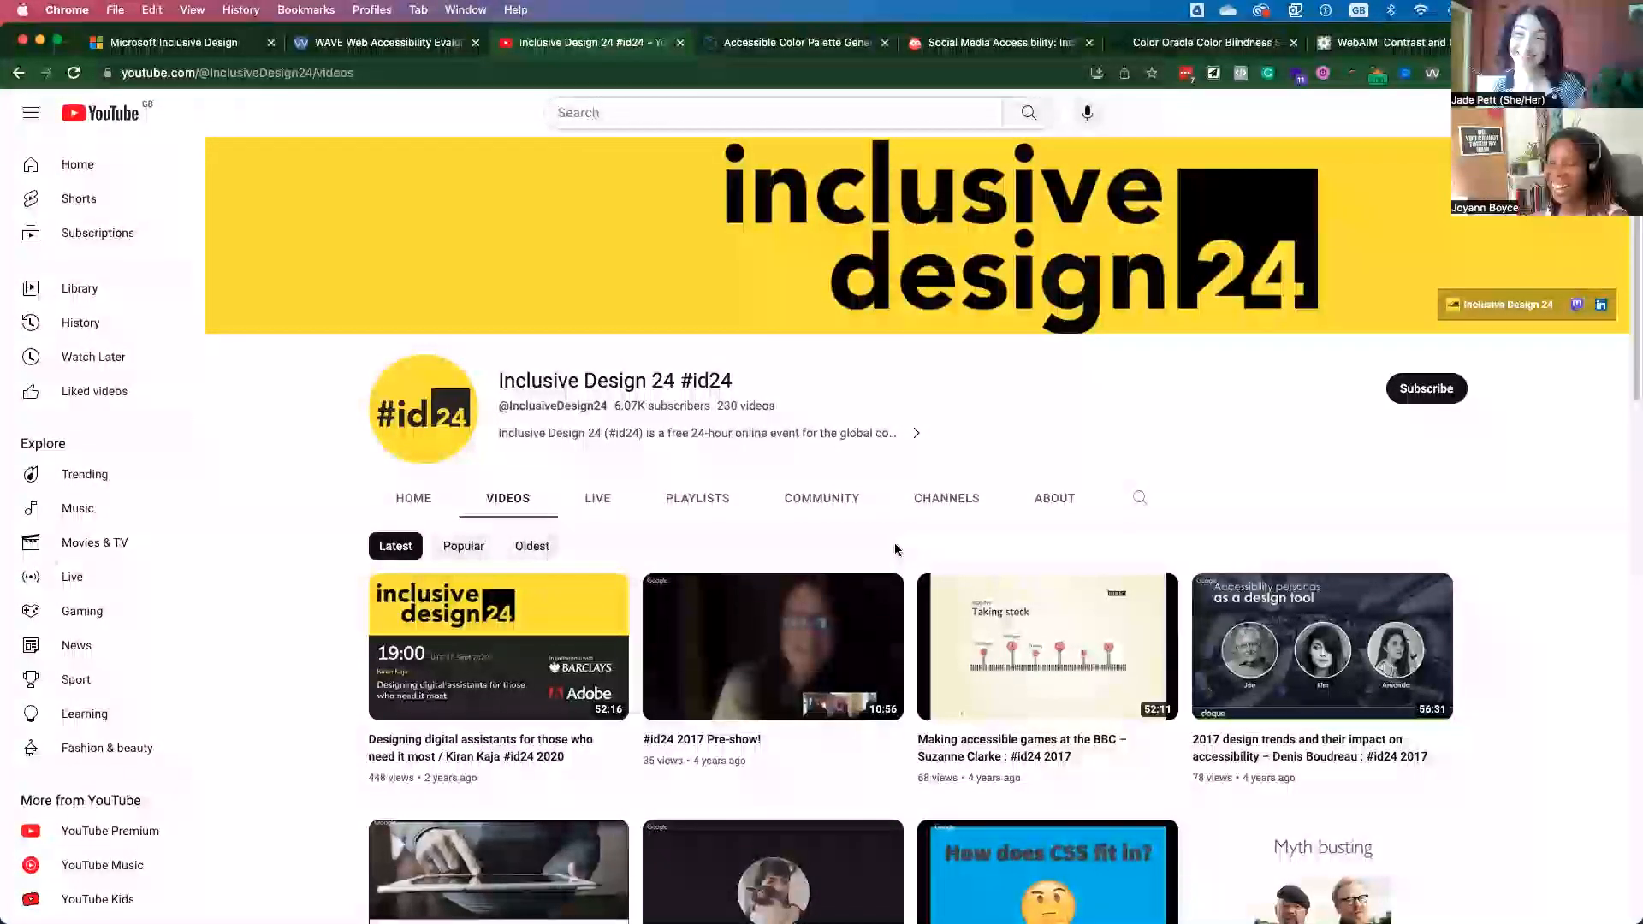
{"action": "scroll", "coordinate": [906, 527], "scroll_direction": "down", "scroll_amount": 2}
{"action": "scroll", "coordinate": [907, 531], "scroll_direction": "down", "scroll_amount": 1}
{"action": "scroll", "coordinate": [907, 530], "scroll_direction": "down", "scroll_amount": 2}
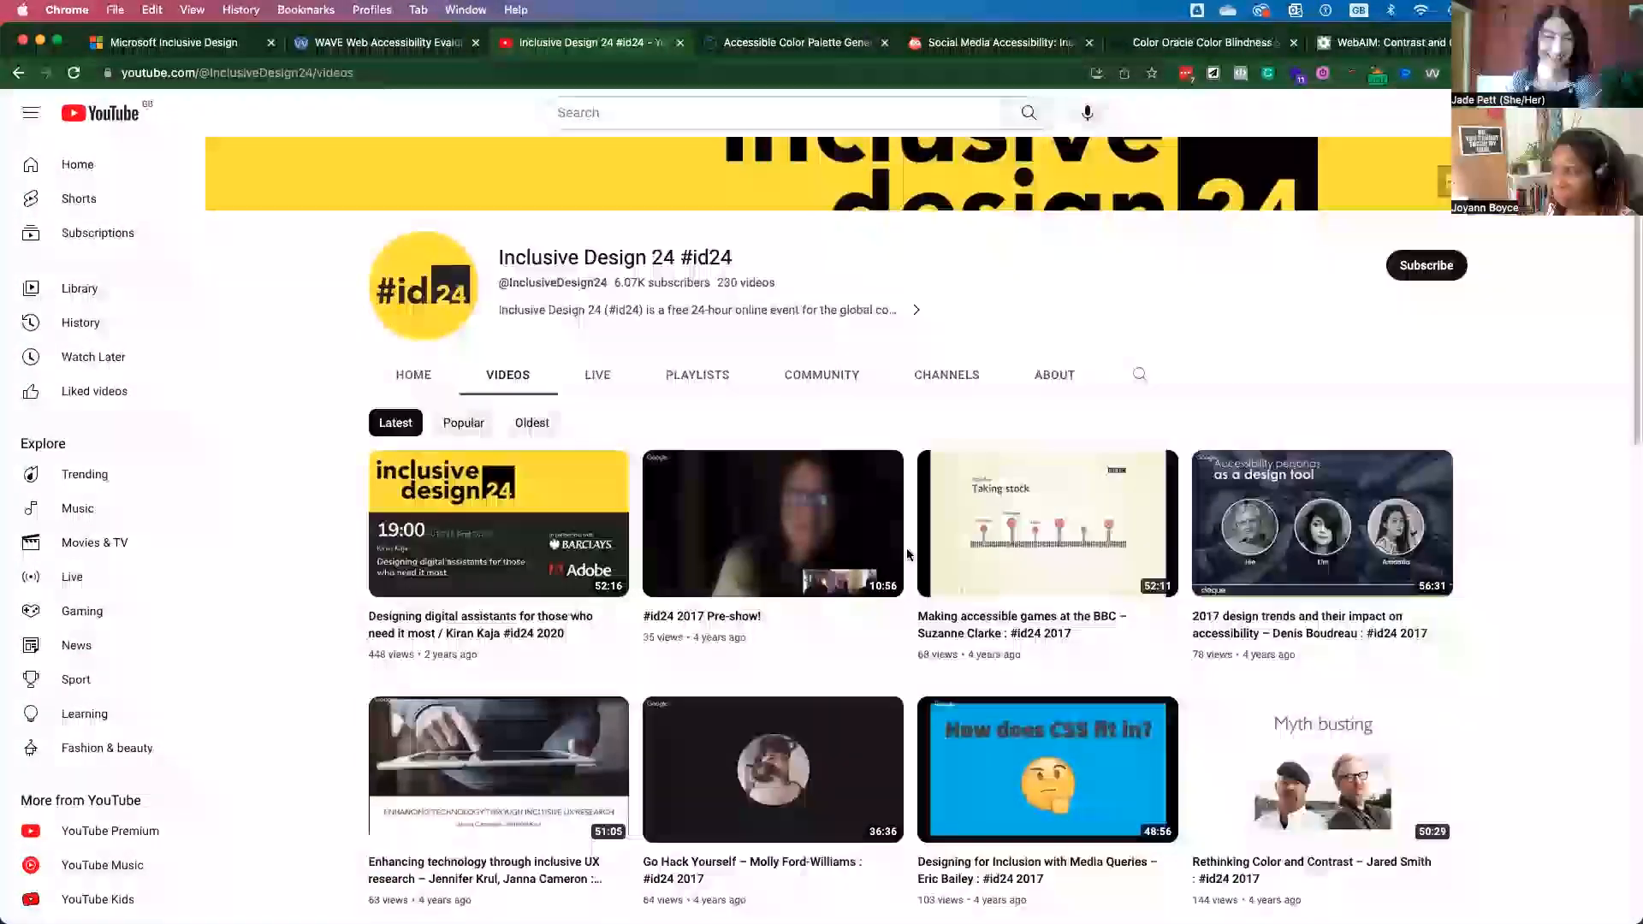
{"action": "scroll", "coordinate": [906, 539], "scroll_direction": "down", "scroll_amount": 4}
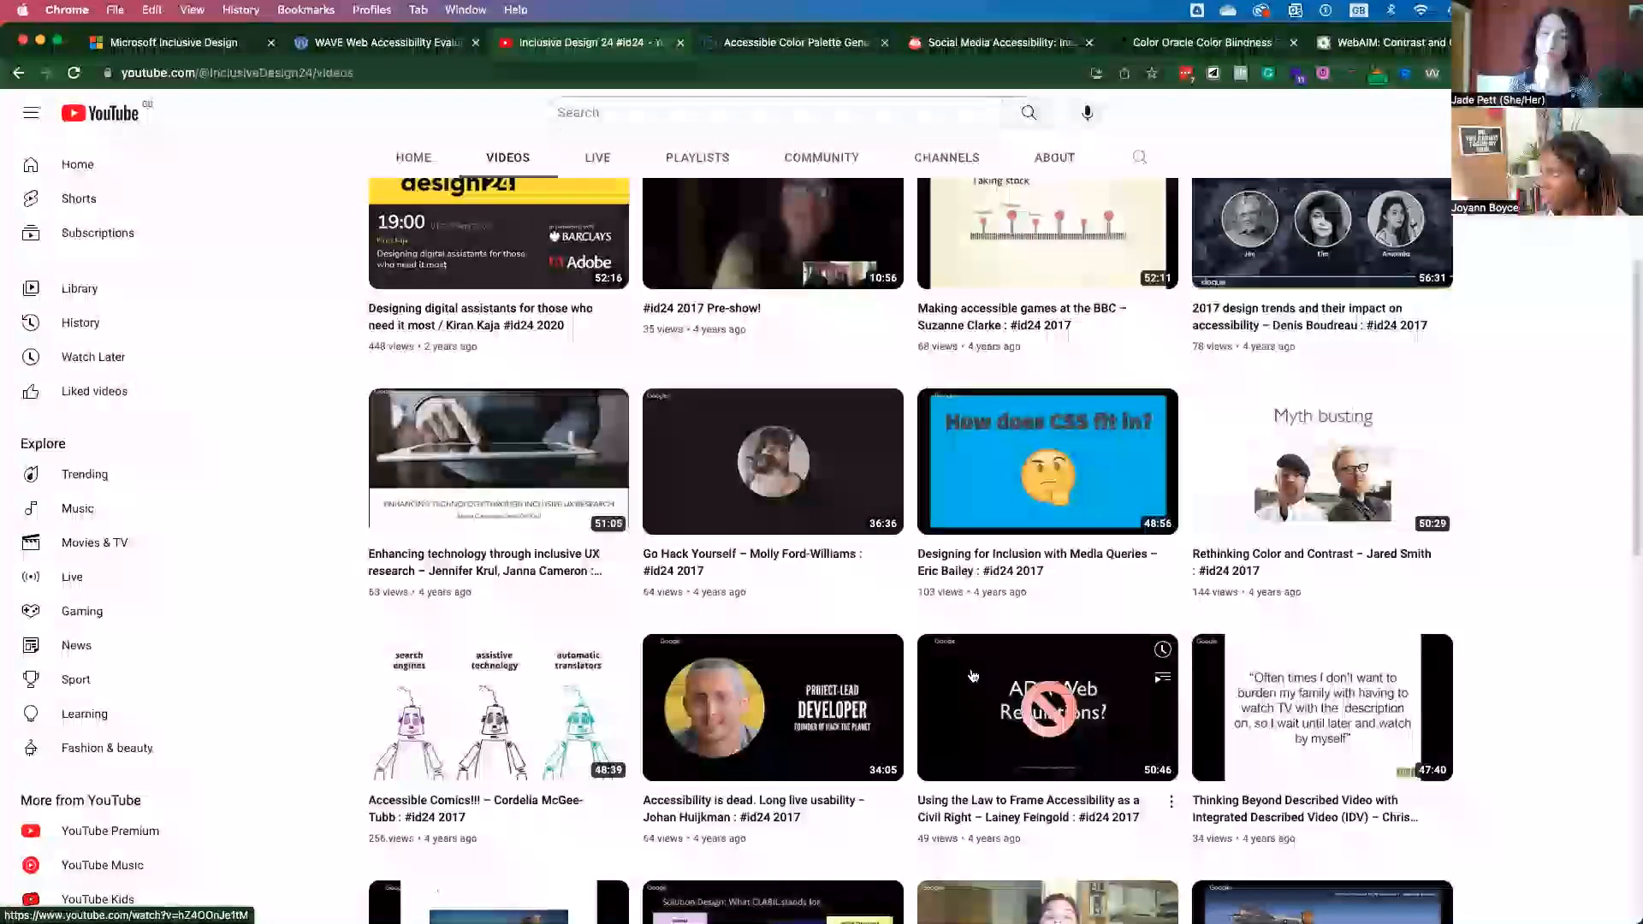
{"action": "scroll", "coordinate": [974, 628], "scroll_direction": "down", "scroll_amount": 2}
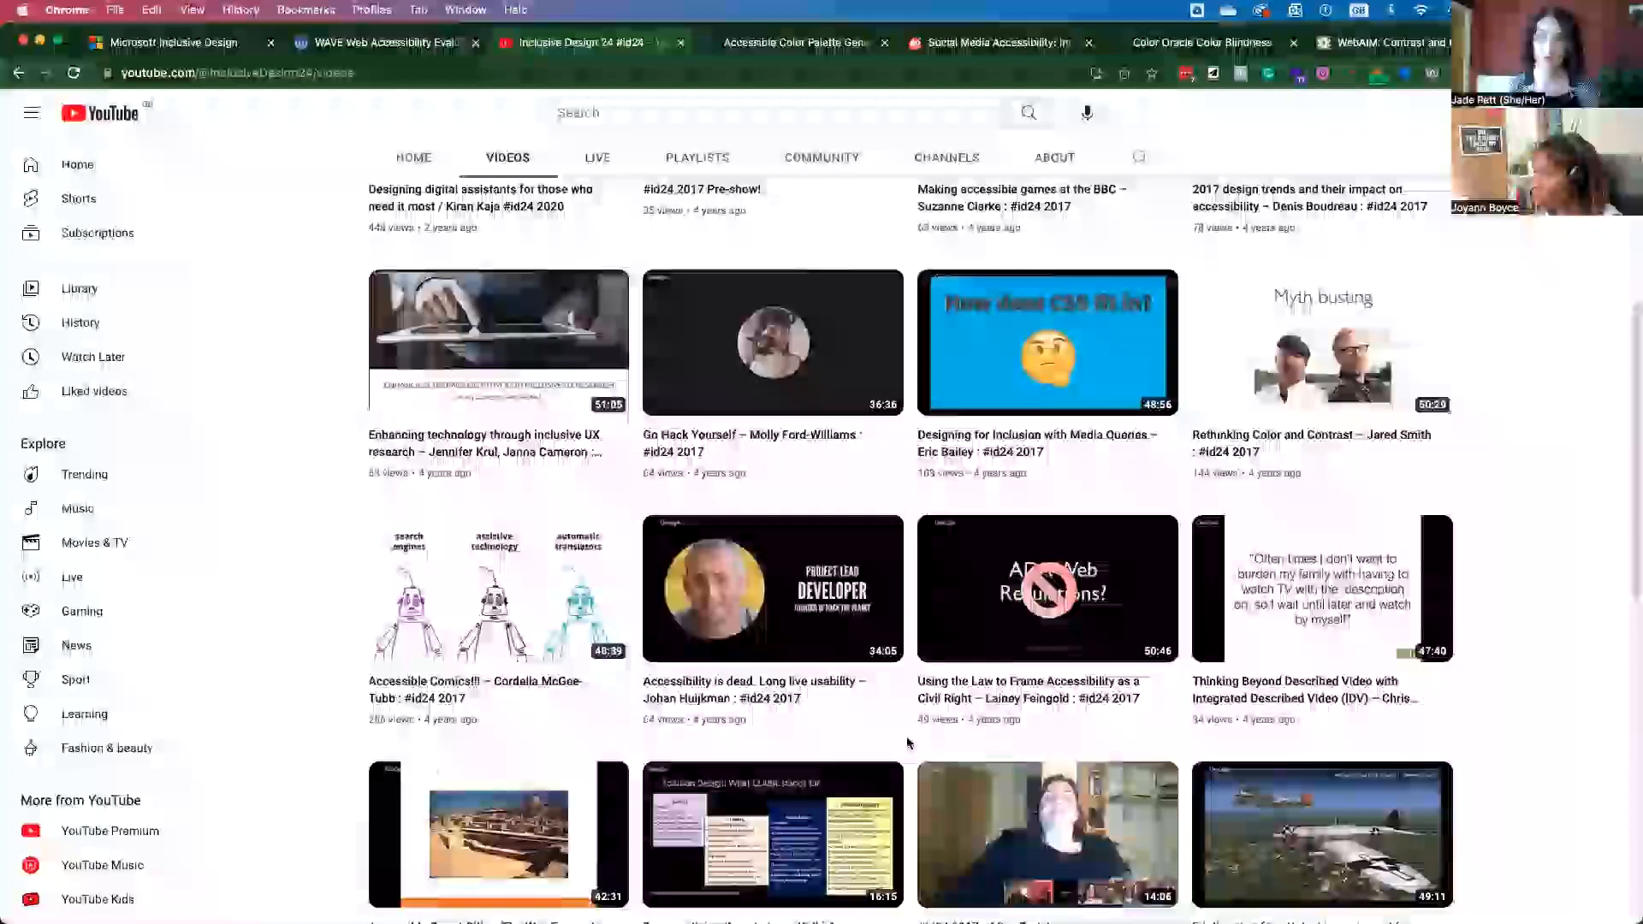
{"action": "scroll", "coordinate": [908, 739], "scroll_direction": "down", "scroll_amount": 2}
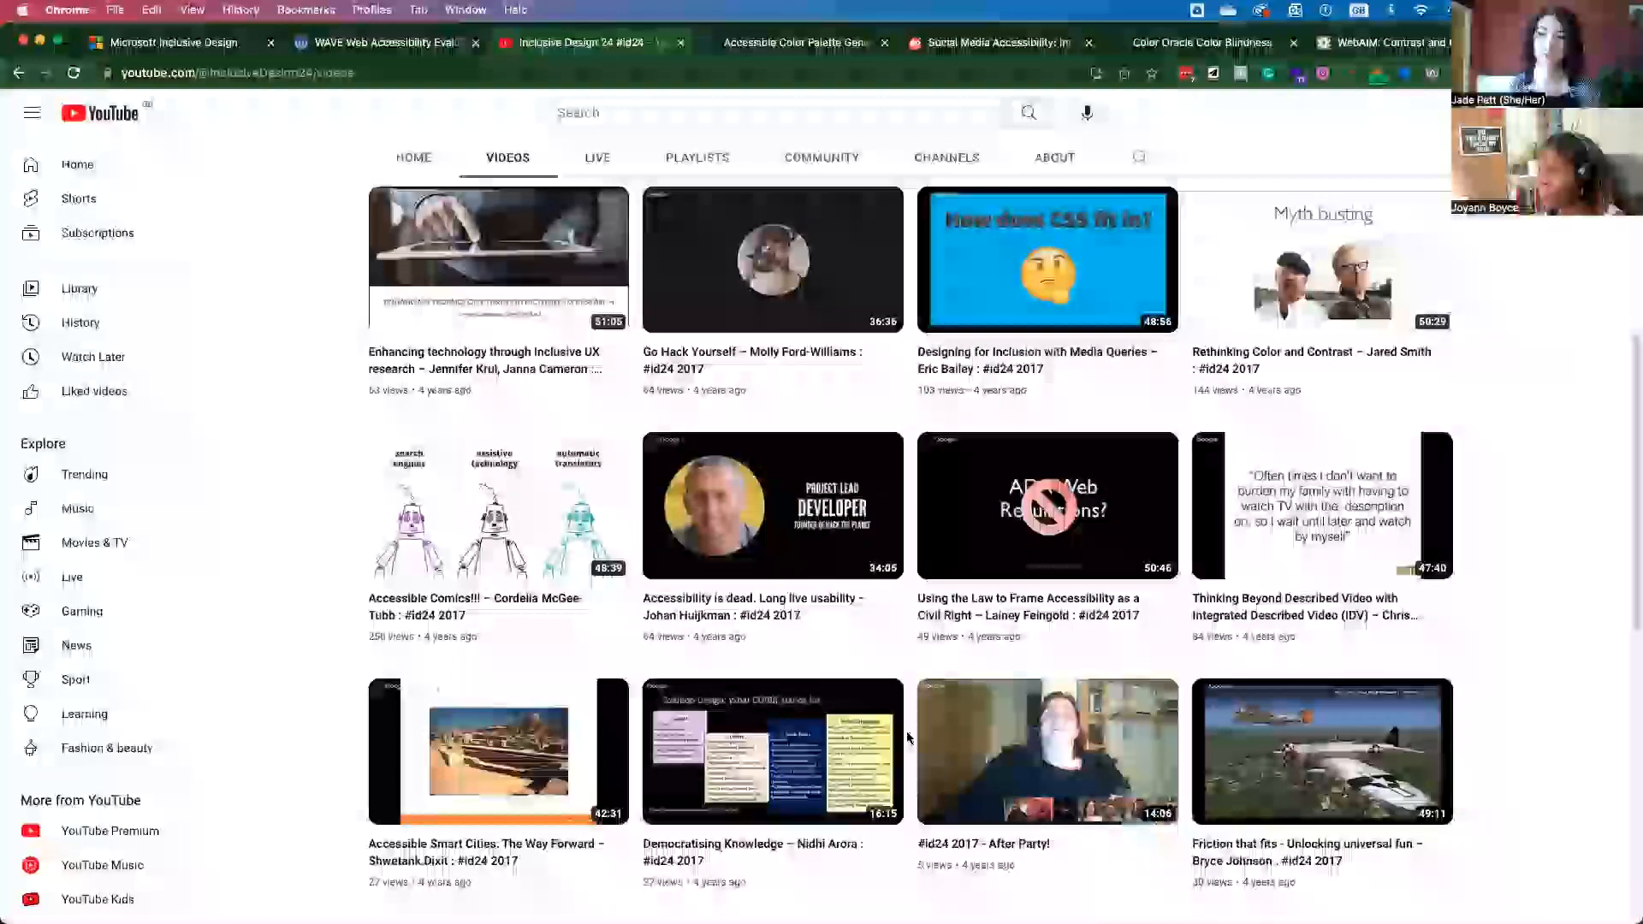
{"action": "scroll", "coordinate": [632, 731], "scroll_direction": "down", "scroll_amount": 1}
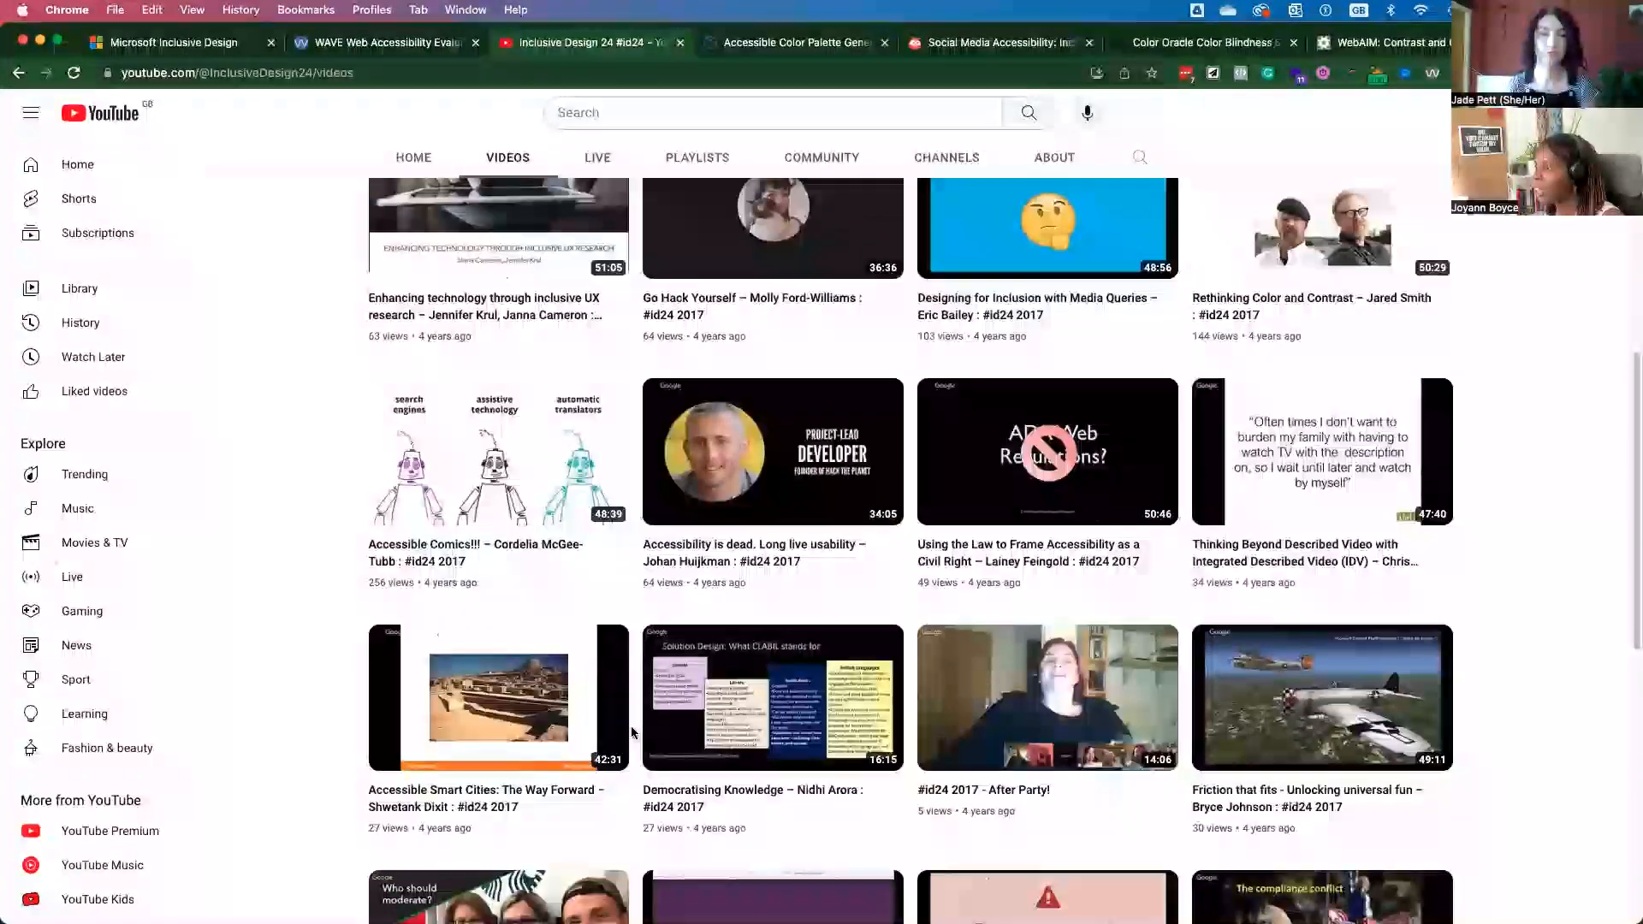
{"action": "scroll", "coordinate": [633, 726], "scroll_direction": "down", "scroll_amount": 1}
{"action": "scroll", "coordinate": [635, 727], "scroll_direction": "down", "scroll_amount": 2}
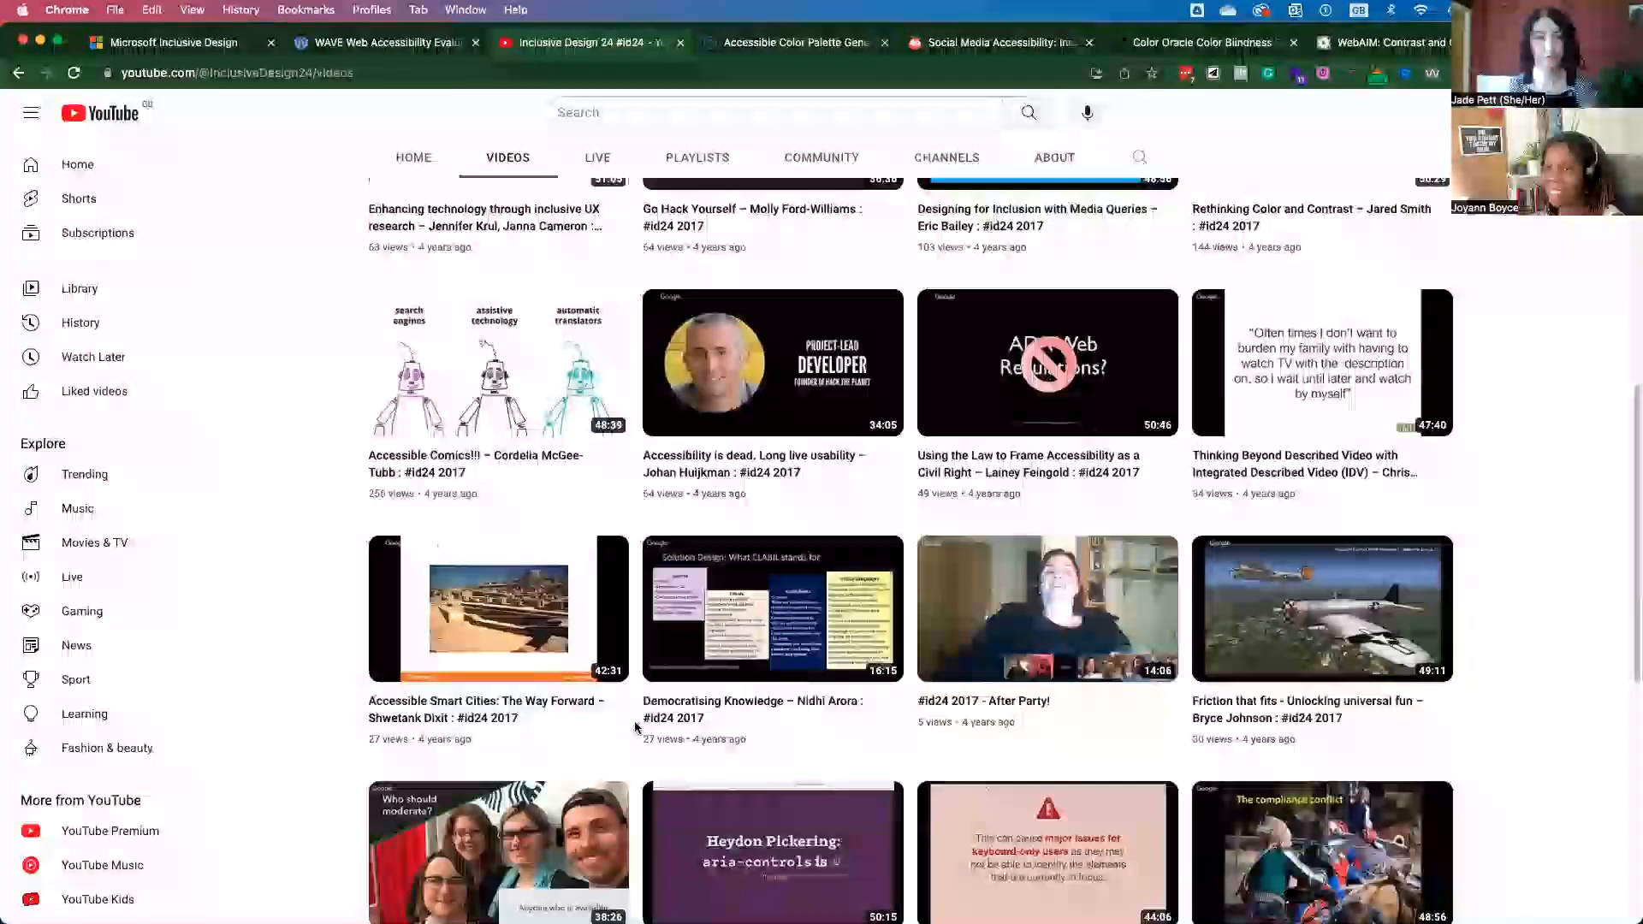
{"action": "scroll", "coordinate": [636, 728], "scroll_direction": "down", "scroll_amount": 2}
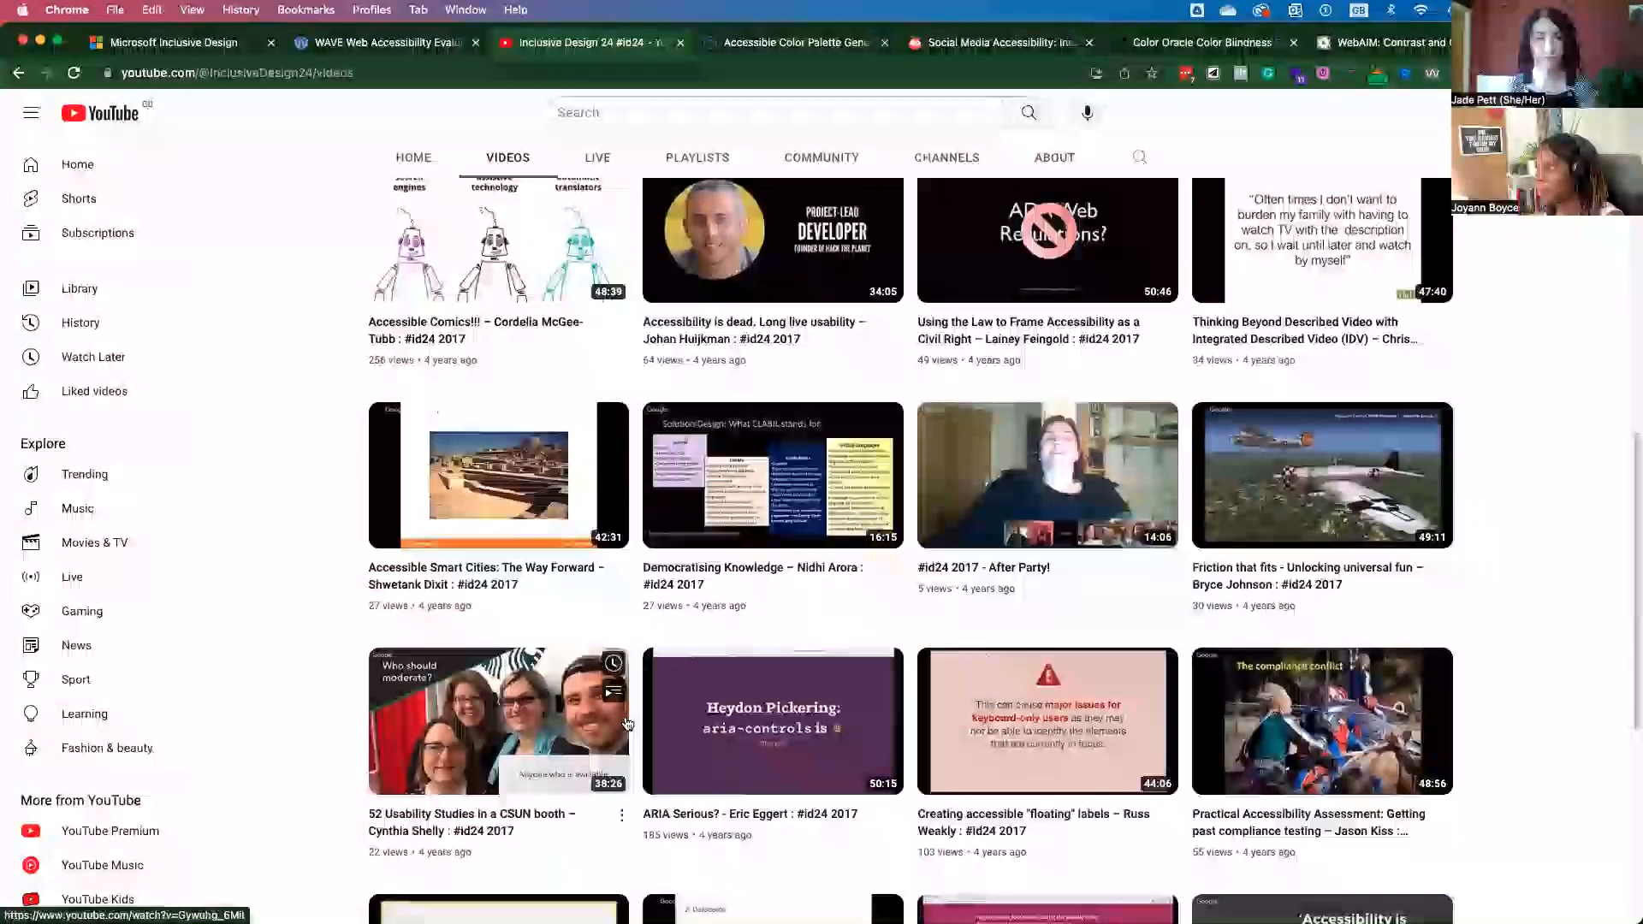
{"action": "scroll", "coordinate": [631, 726], "scroll_direction": "up", "scroll_amount": 3}
{"action": "scroll", "coordinate": [633, 726], "scroll_direction": "up", "scroll_amount": 10}
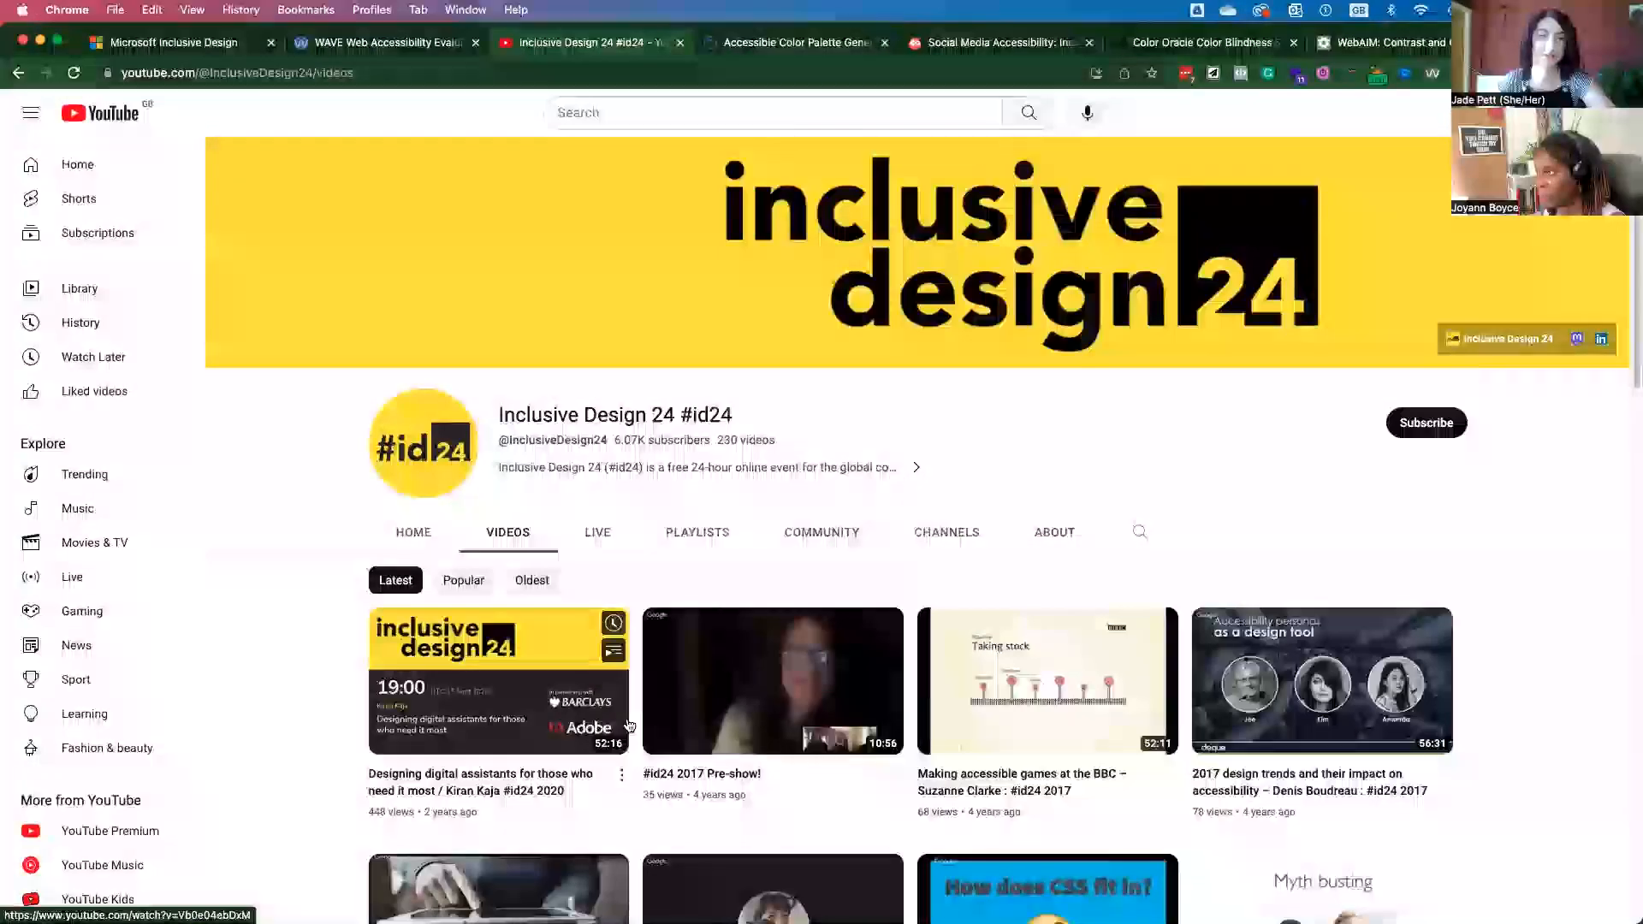
{"action": "key", "text": "alt+Left"}
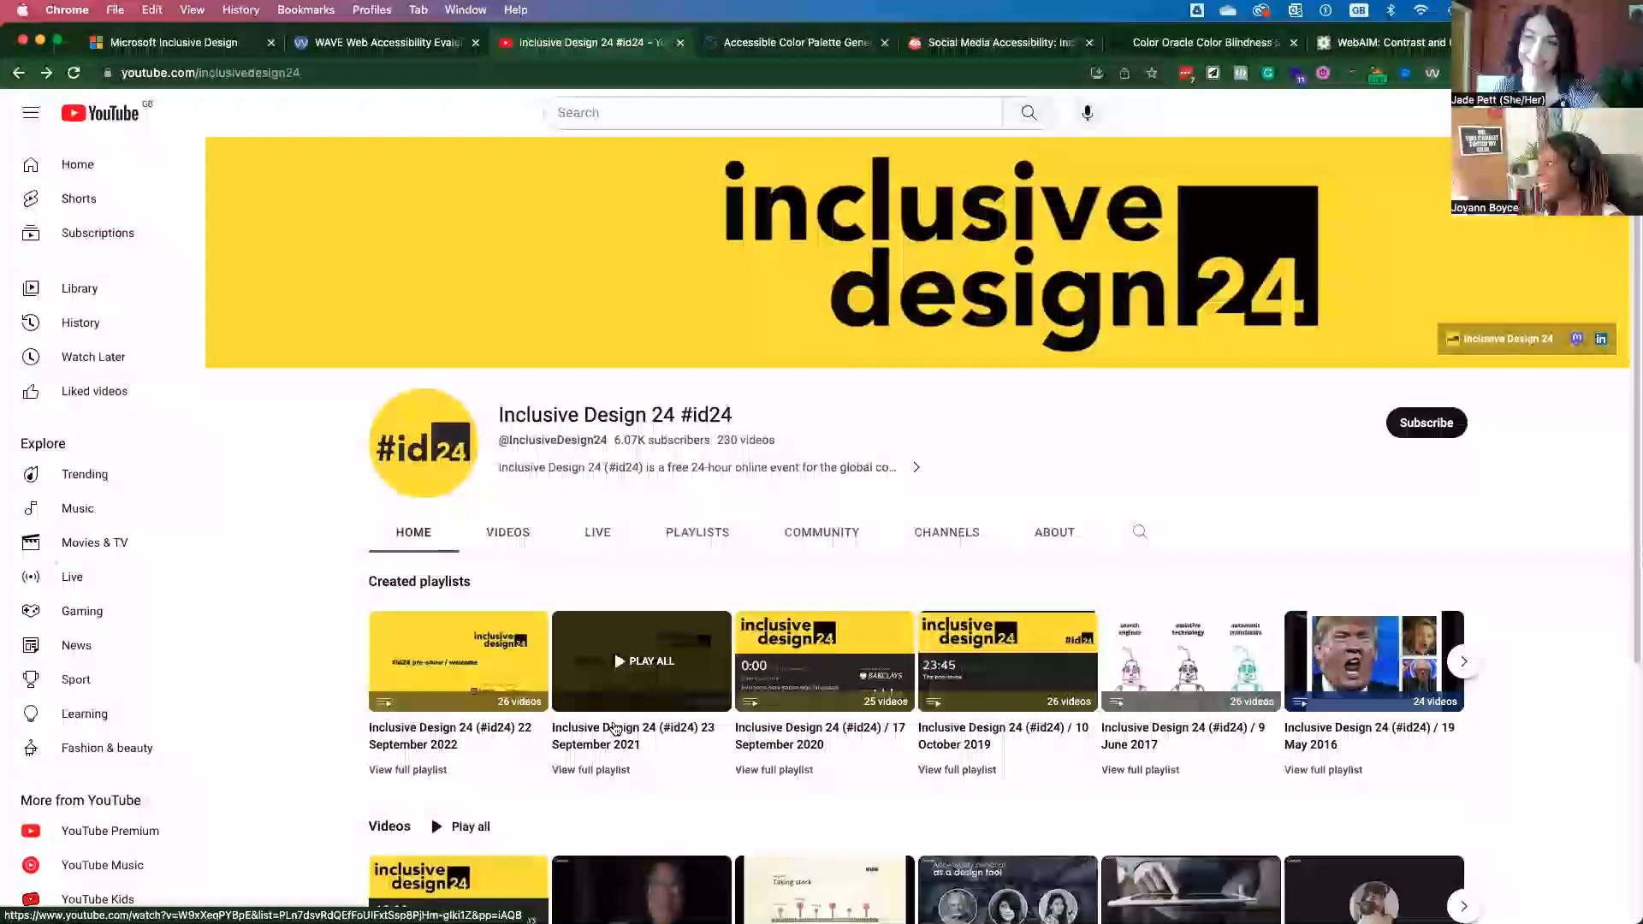
{"action": "key", "text": "alt+Left"}
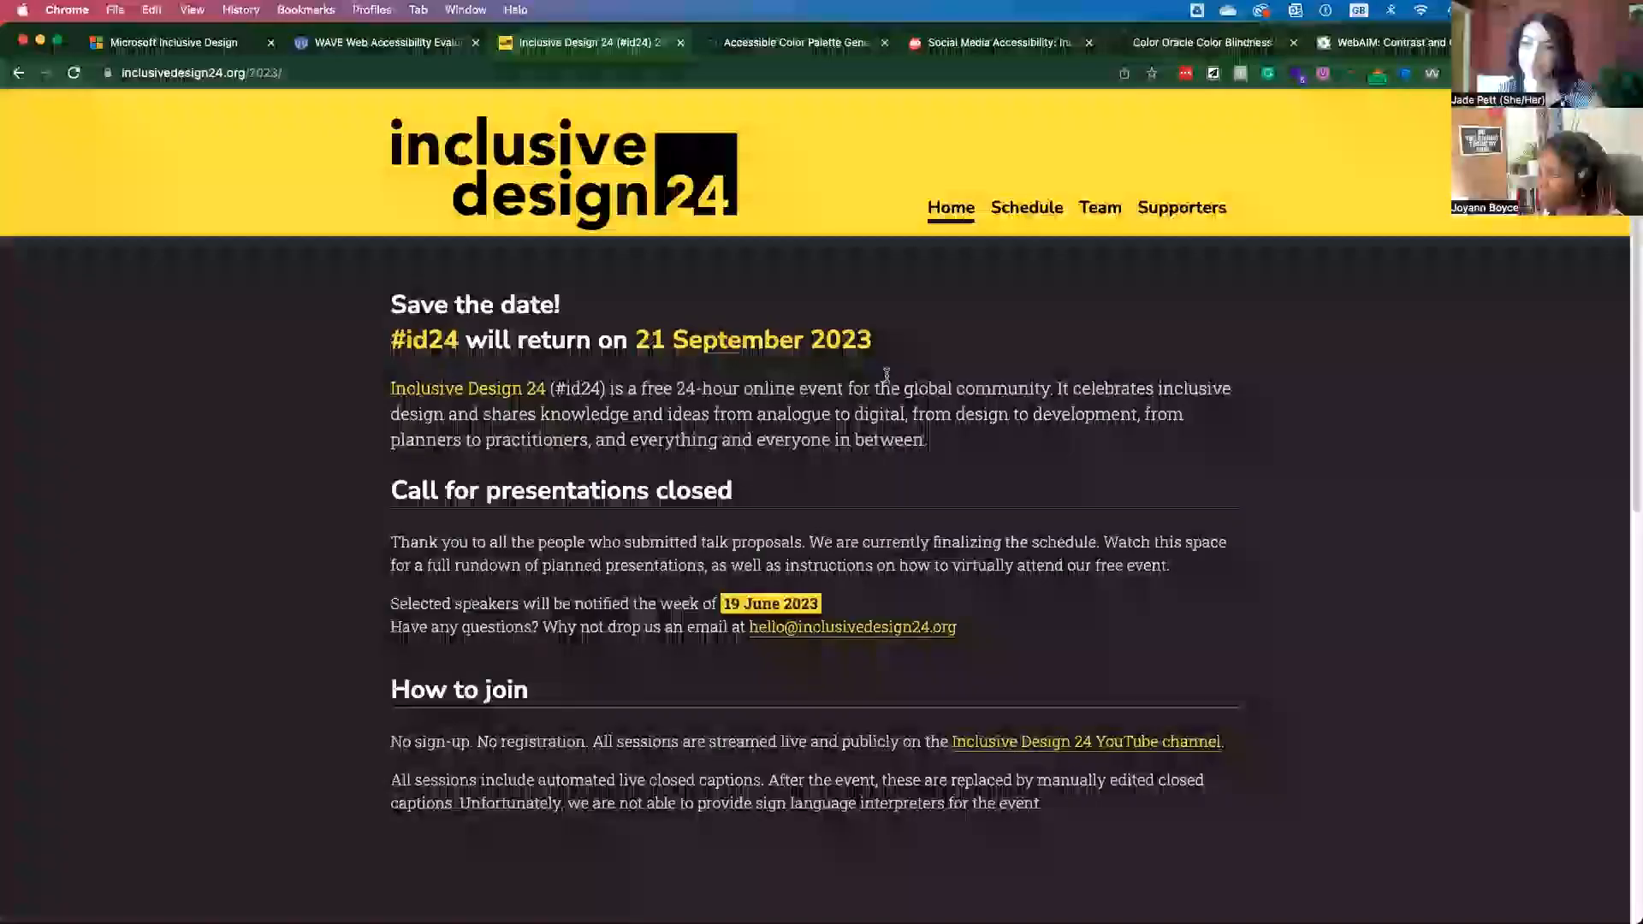
Step: Open the Inclusive Design 24 Team page listing organisers, guest host and platinum supporter
{"action": "left_click", "coordinate": [1120, 208]}
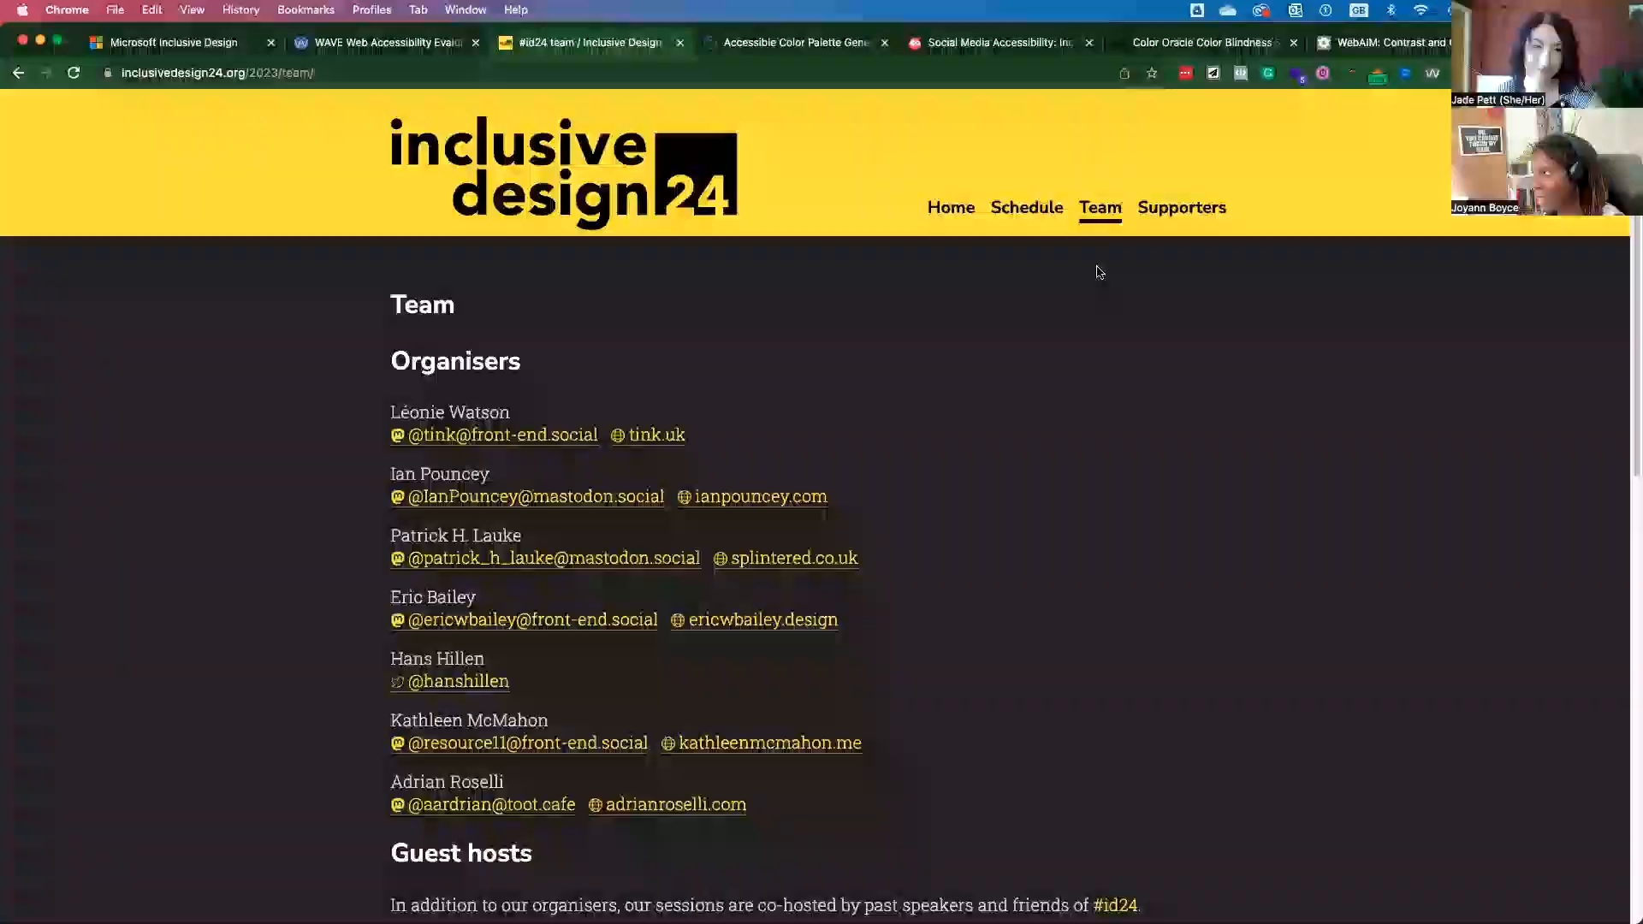
{"action": "scroll", "coordinate": [1156, 385], "scroll_direction": "down", "scroll_amount": 1}
{"action": "scroll", "coordinate": [1172, 401], "scroll_direction": "down", "scroll_amount": 4}
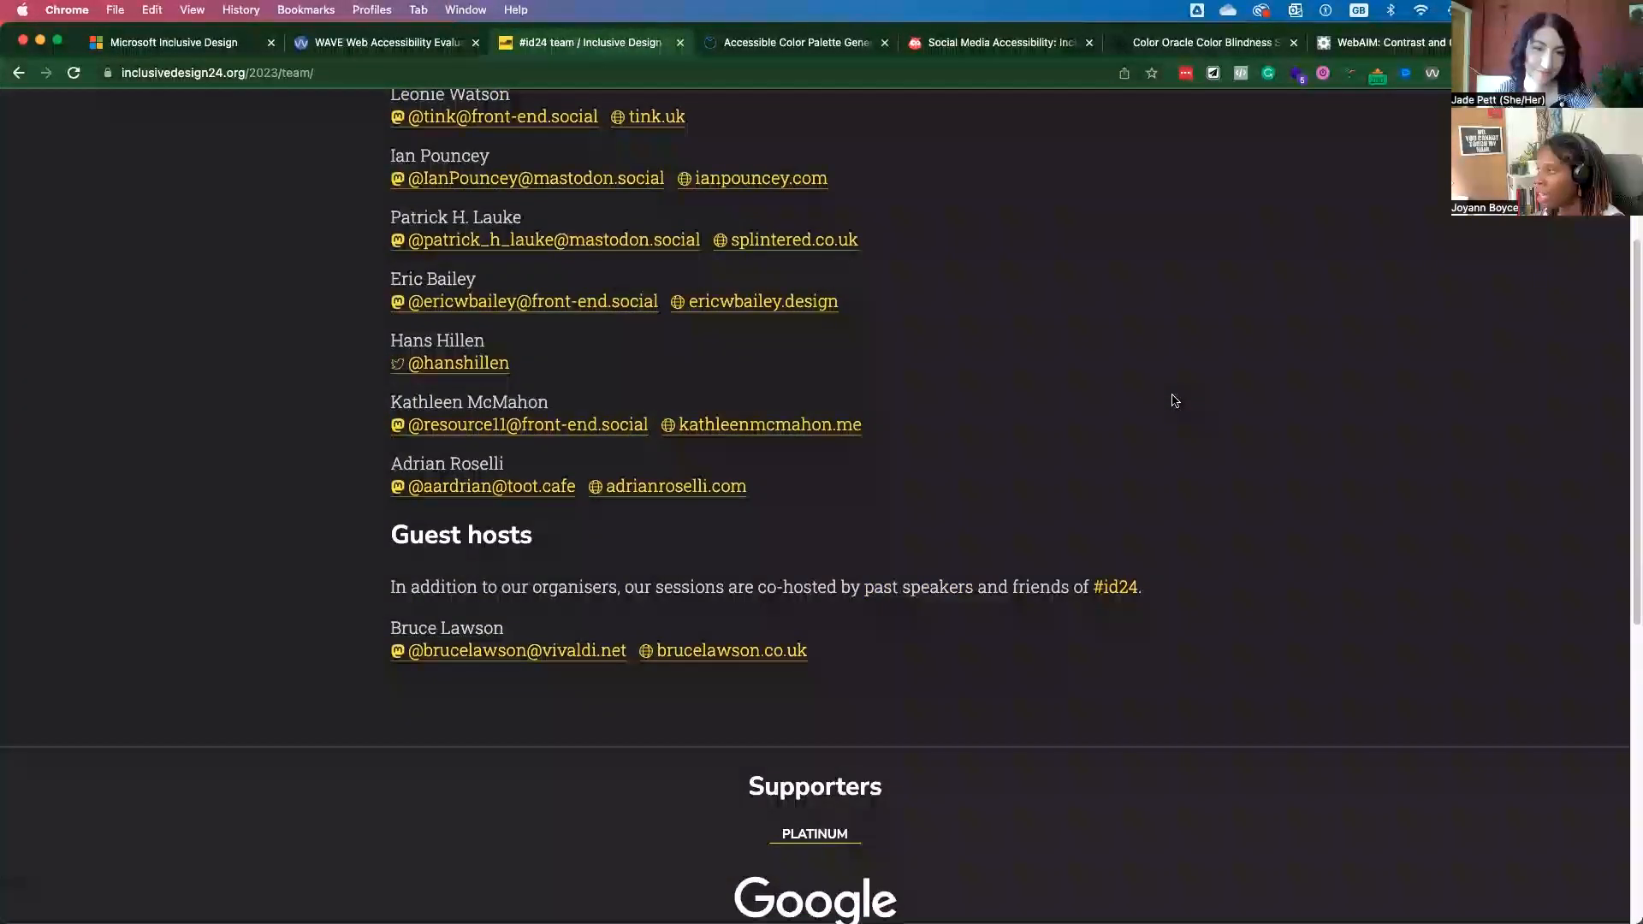
{"action": "scroll", "coordinate": [1170, 400], "scroll_direction": "up", "scroll_amount": 2}
{"action": "scroll", "coordinate": [1172, 400], "scroll_direction": "up", "scroll_amount": 4}
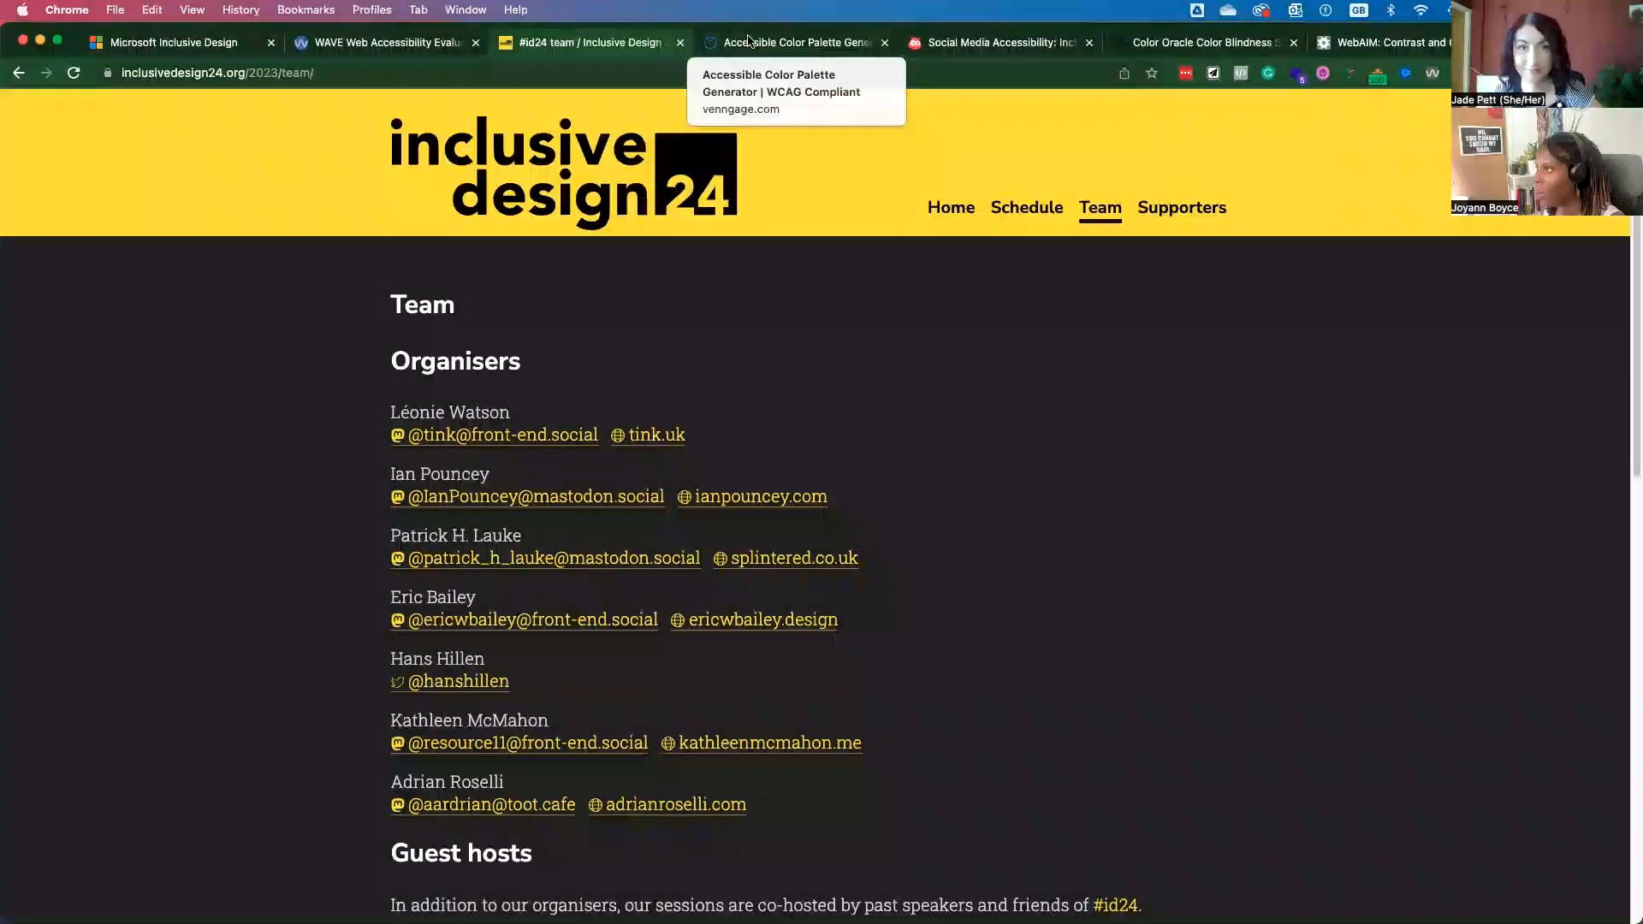
Step: Accept Venngage's cookies and shuffle random palettes until a purple #560FC4 set appears
{"action": "left_click", "coordinate": [748, 41]}
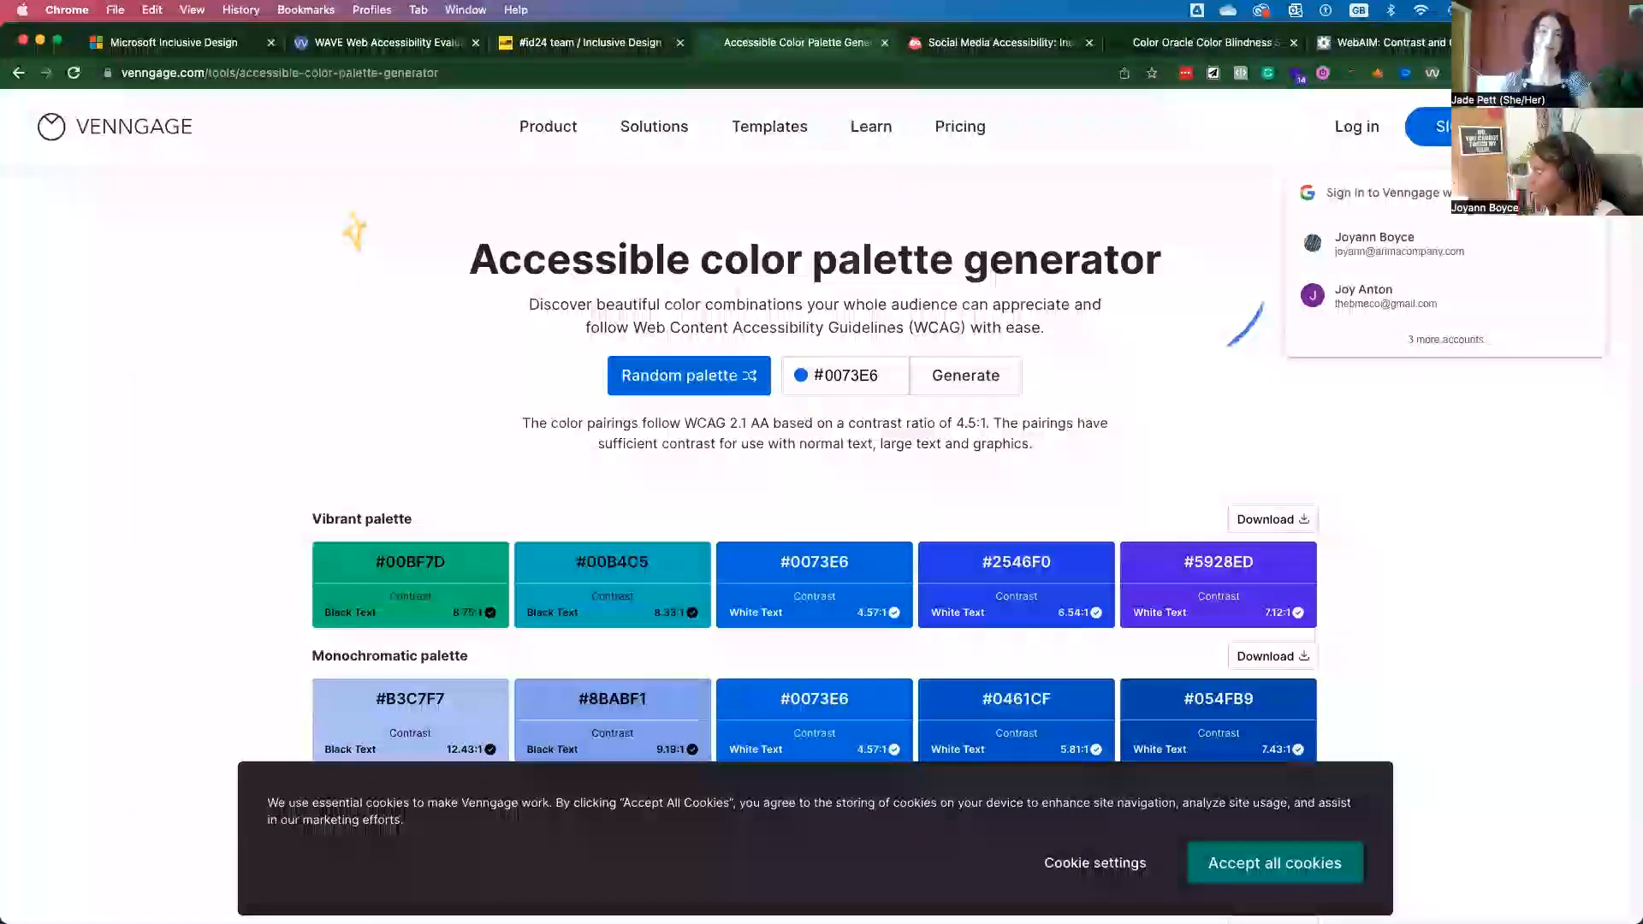
{"action": "left_click", "coordinate": [1275, 862]}
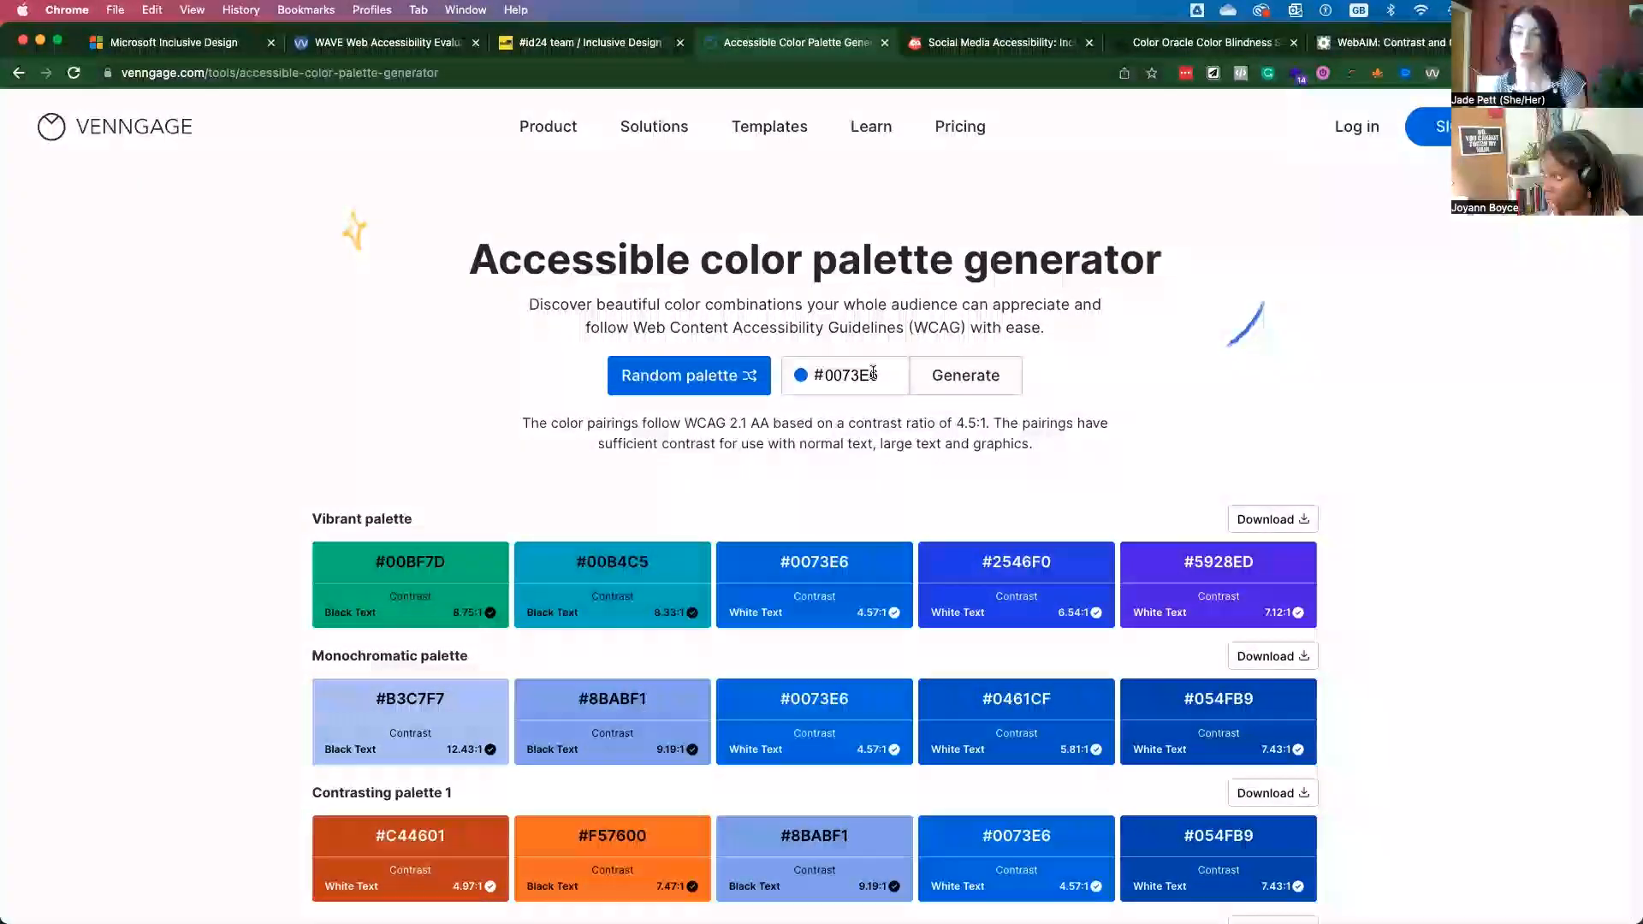
{"action": "left_click", "coordinate": [720, 376]}
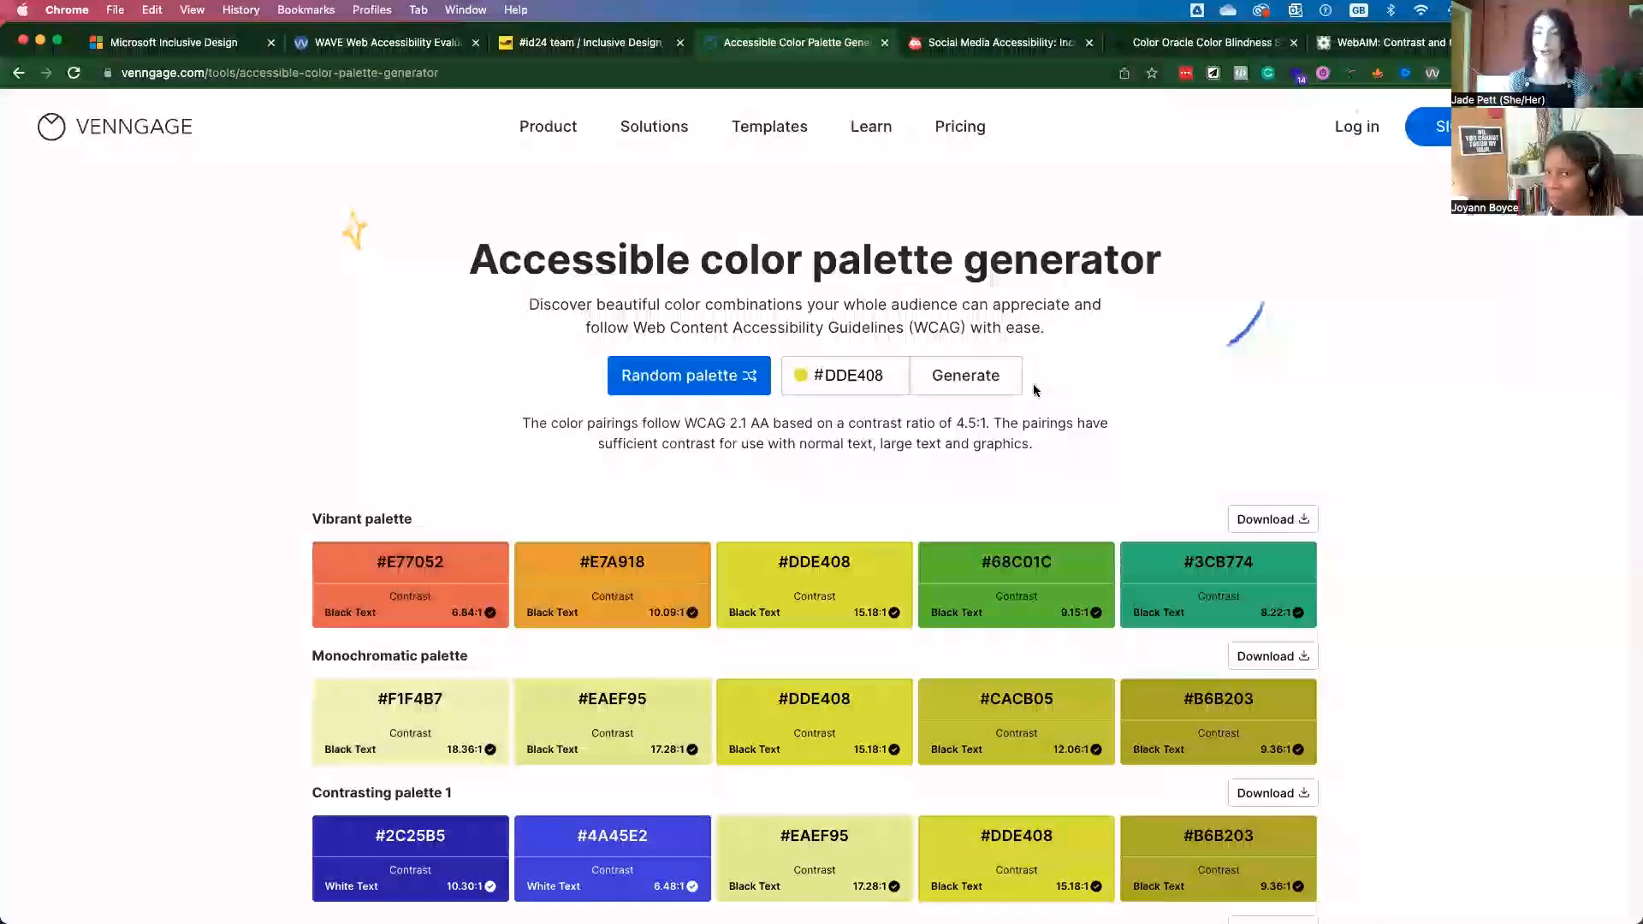
{"action": "left_click", "coordinate": [734, 376]}
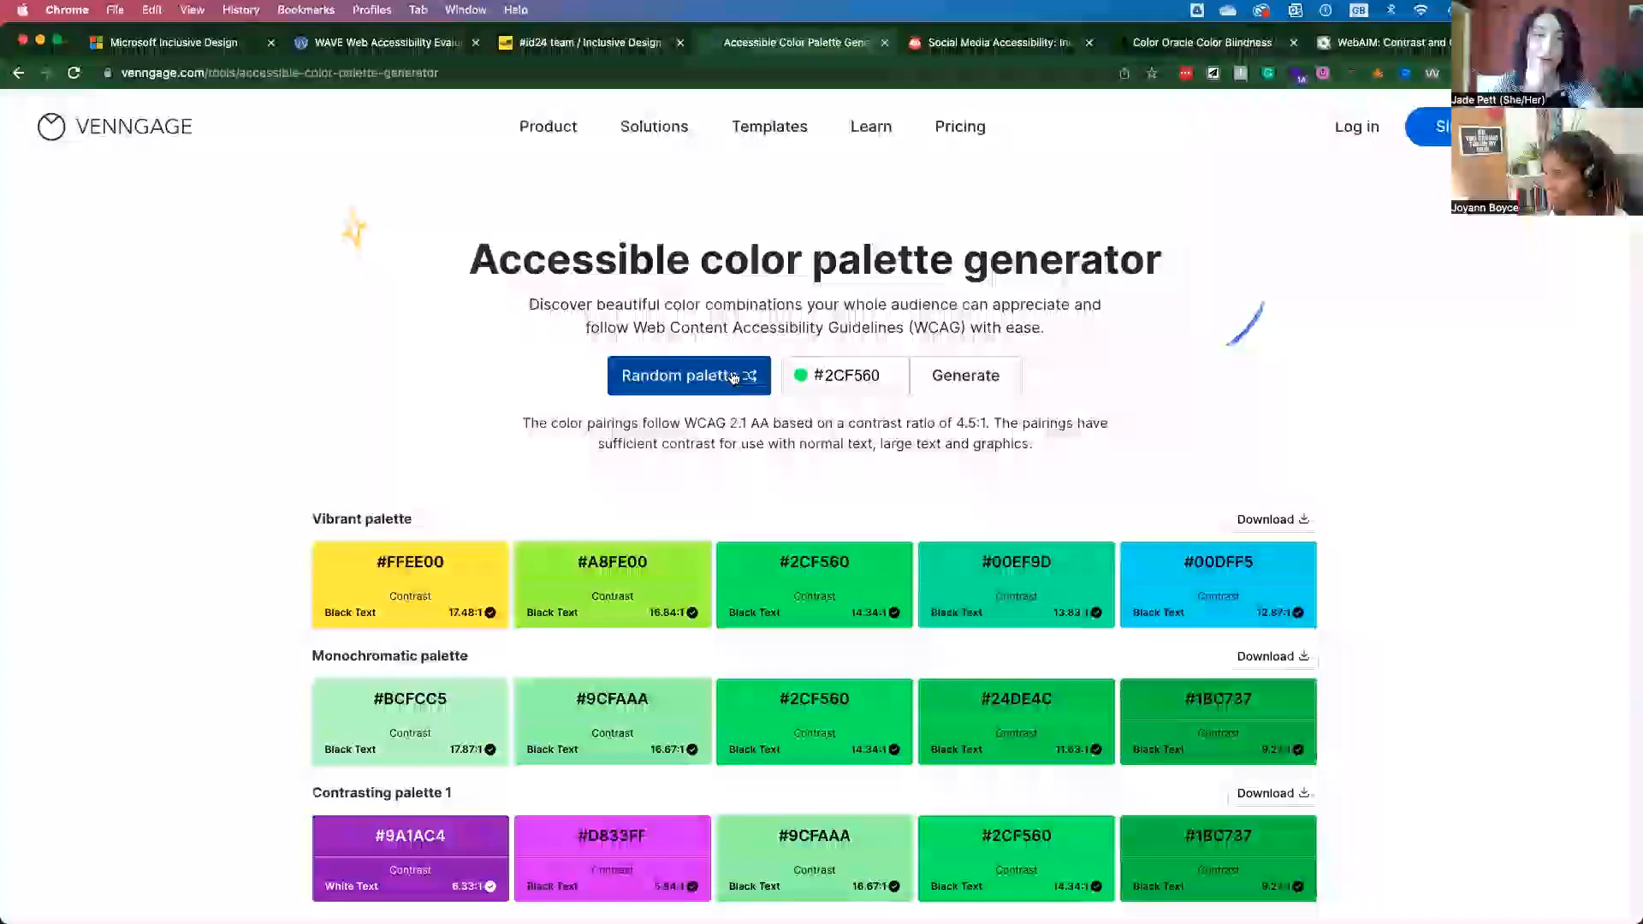
{"action": "left_click", "coordinate": [733, 375]}
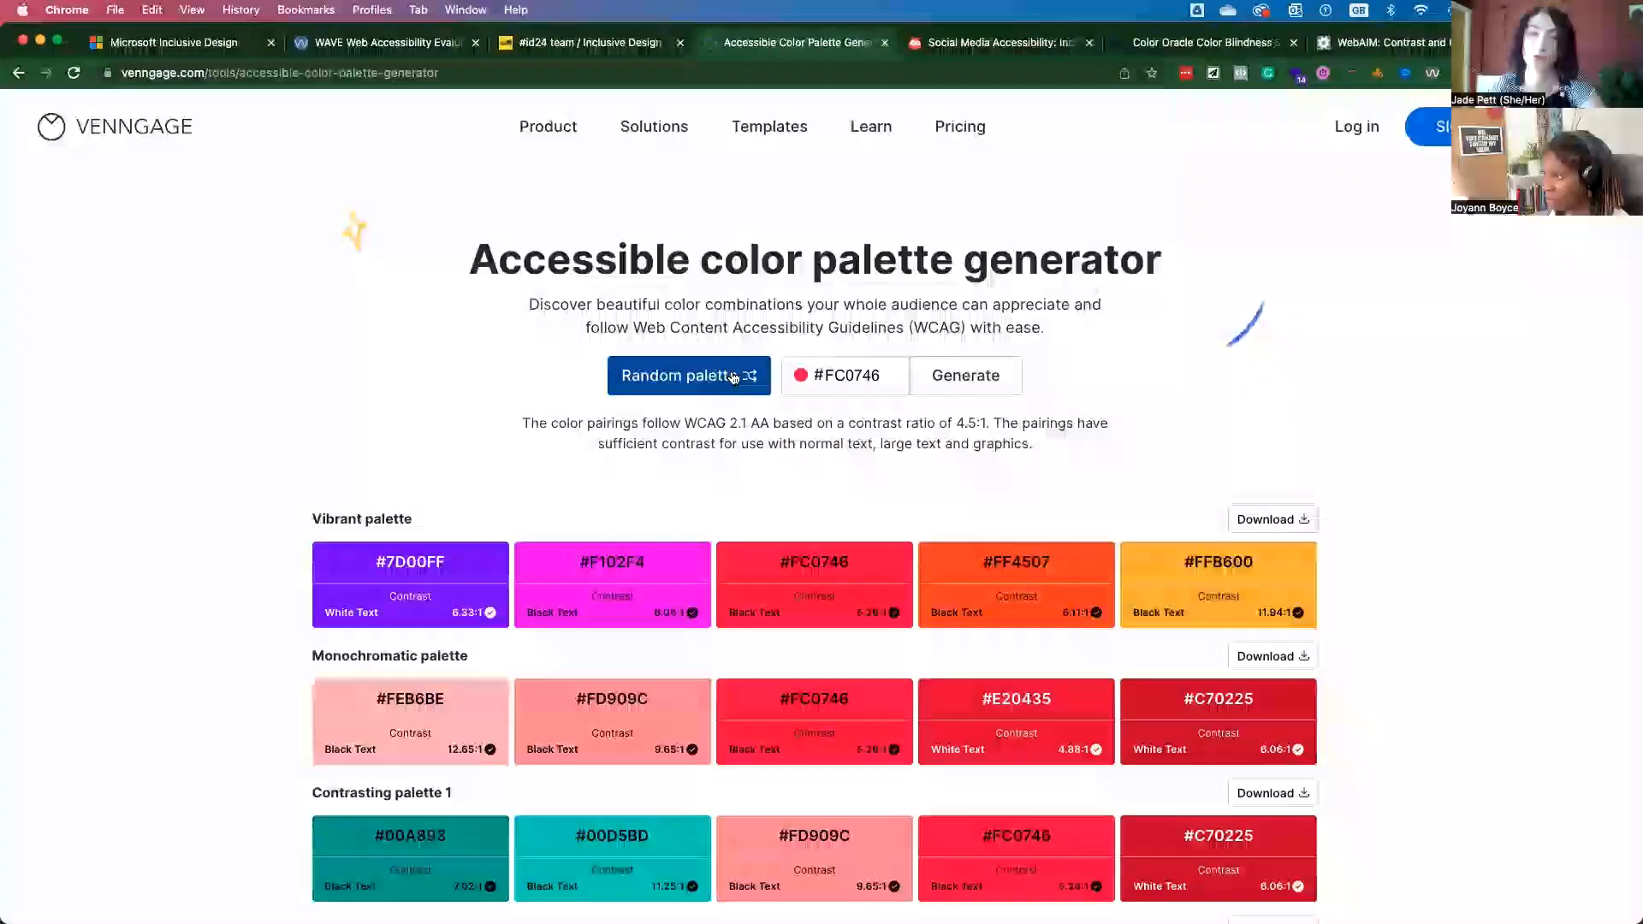
{"action": "scroll", "coordinate": [755, 447], "scroll_direction": "down", "scroll_amount": 2}
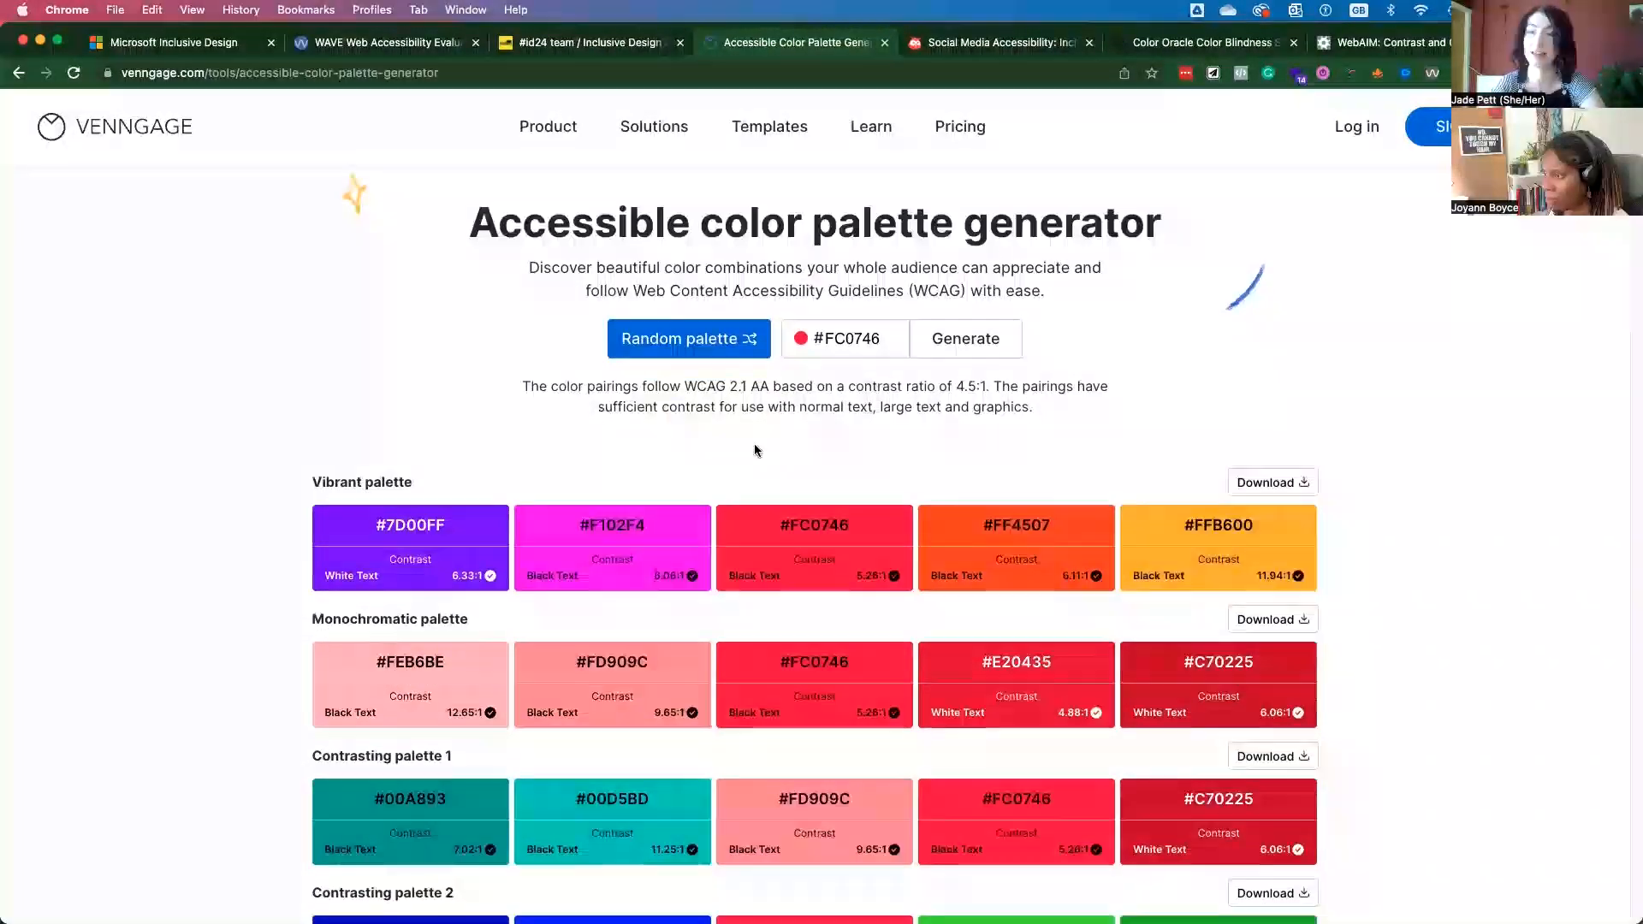
{"action": "scroll", "coordinate": [756, 447], "scroll_direction": "down", "scroll_amount": 3}
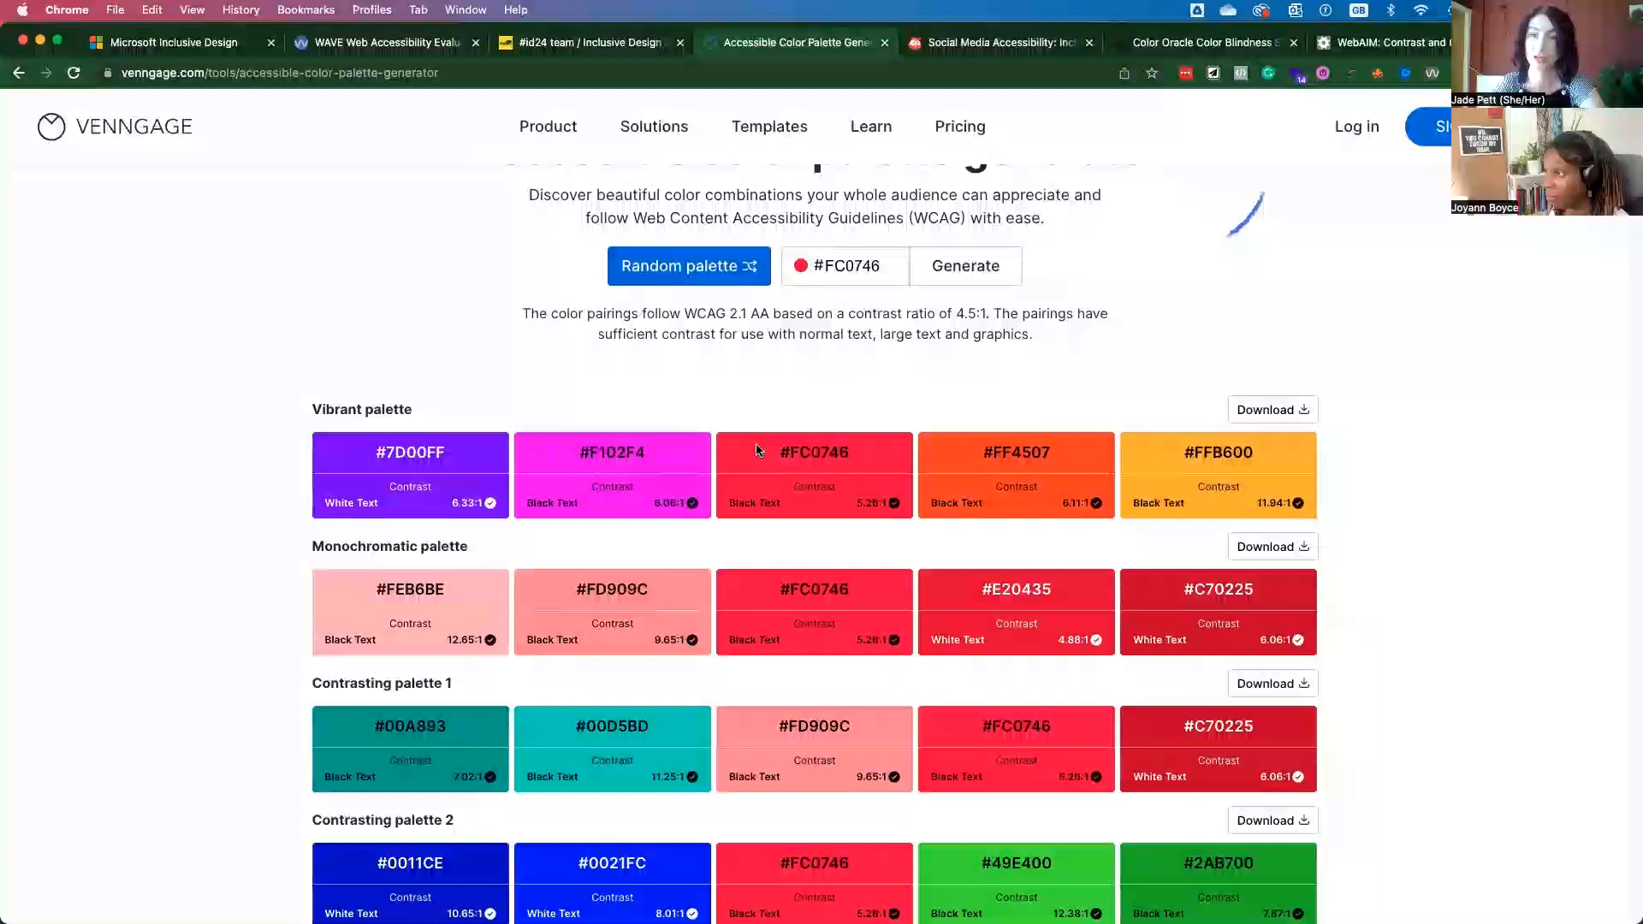
{"action": "scroll", "coordinate": [756, 446], "scroll_direction": "down", "scroll_amount": 4}
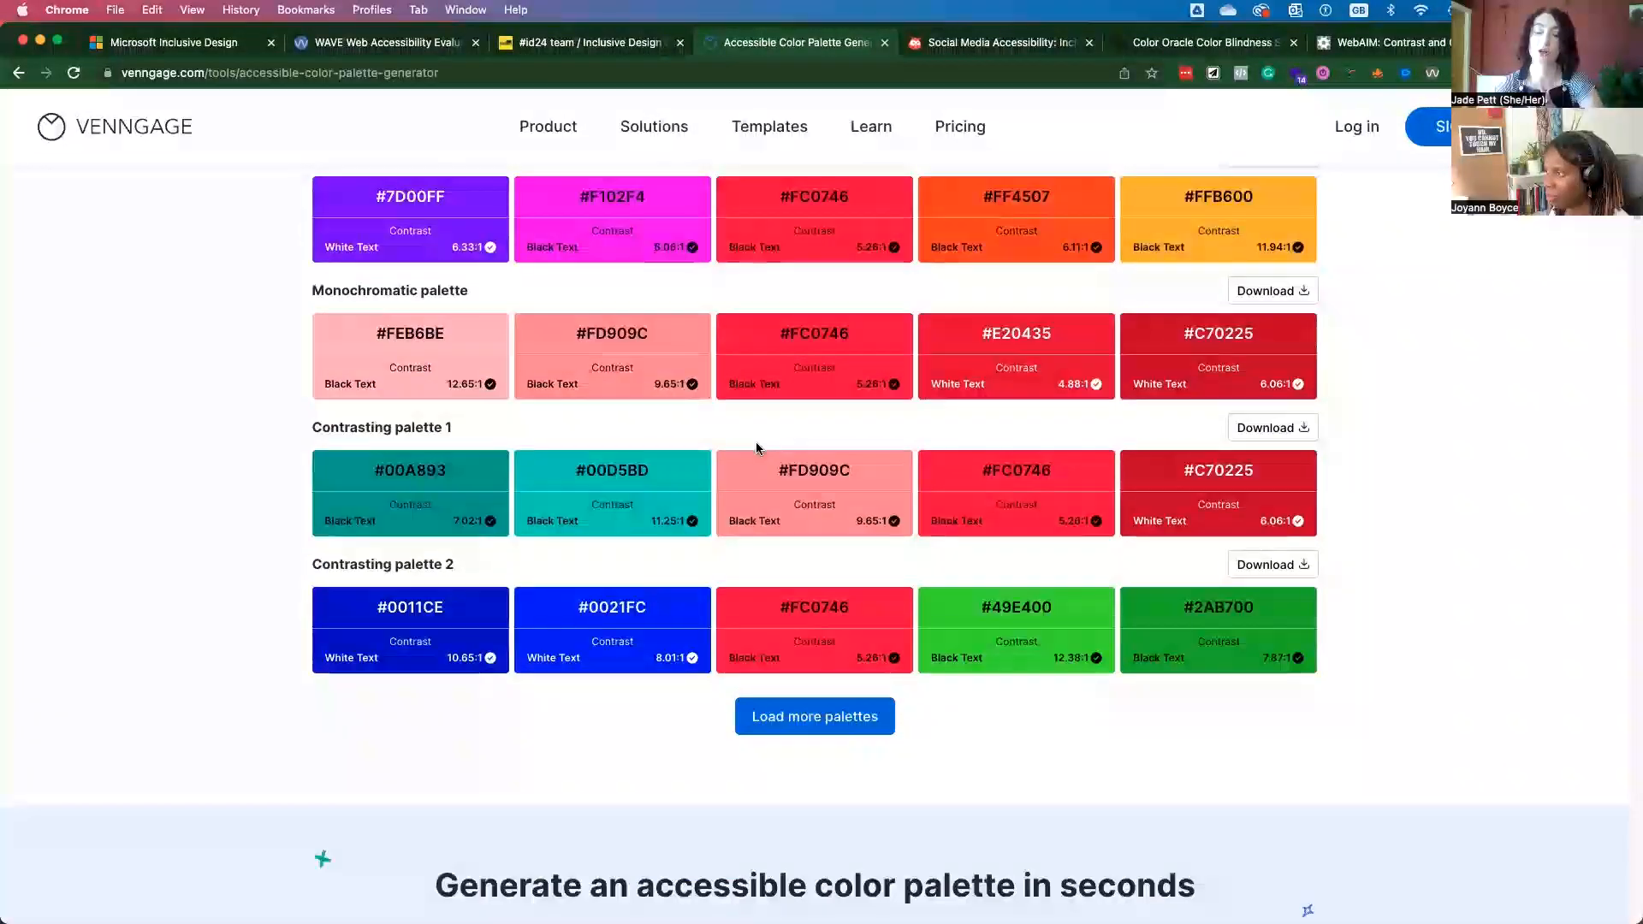
{"action": "scroll", "coordinate": [757, 441], "scroll_direction": "up", "scroll_amount": 3}
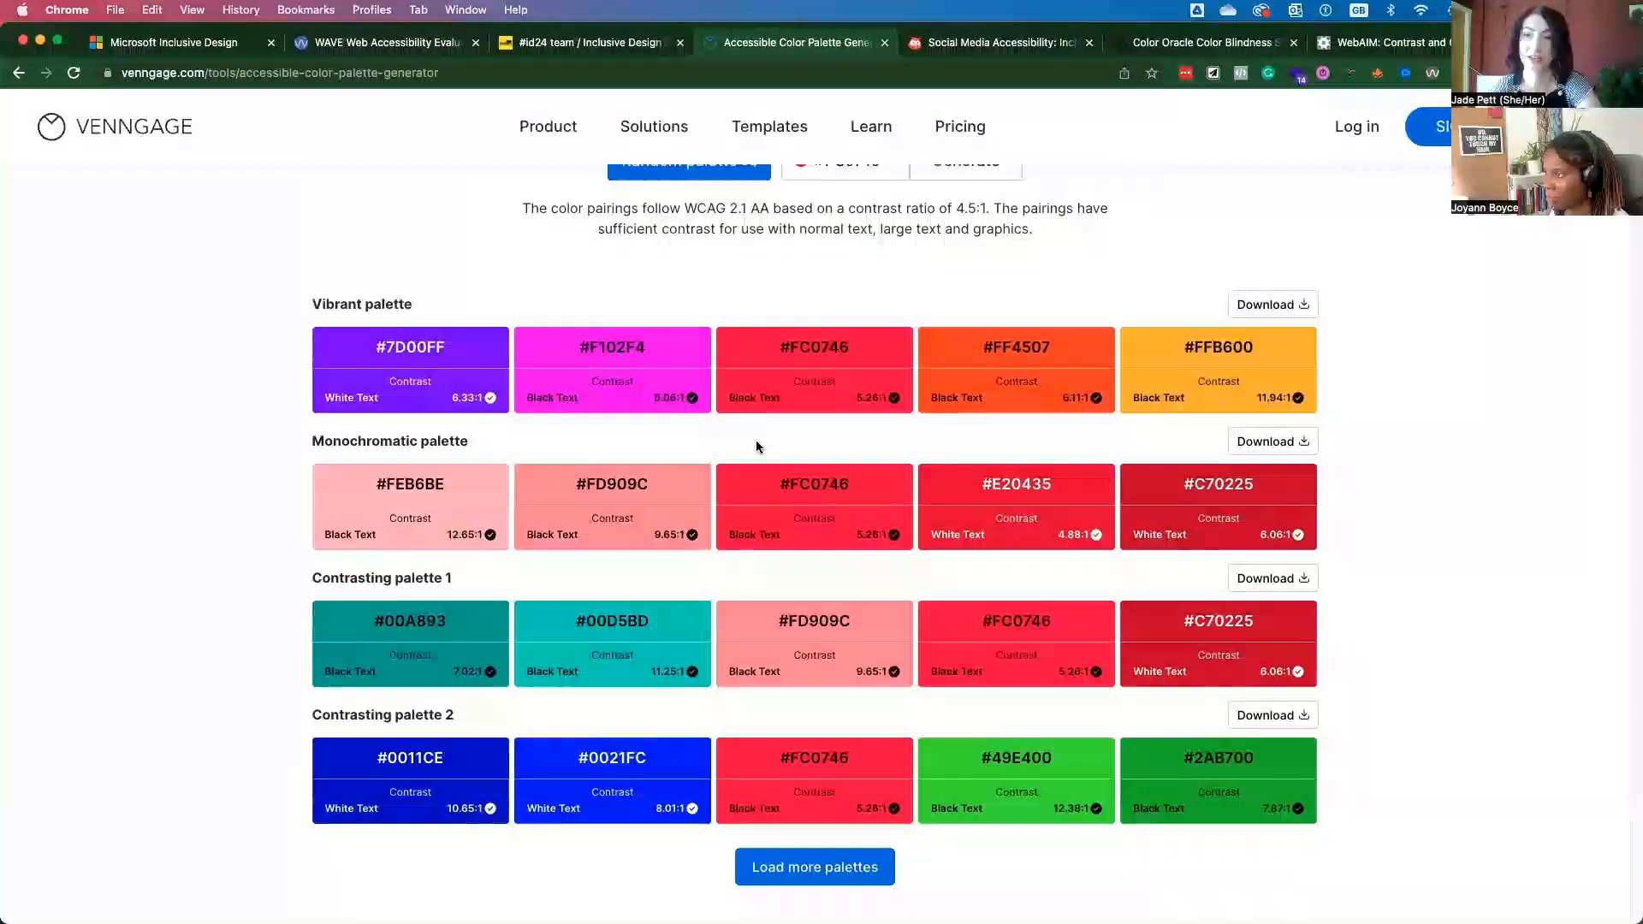
{"action": "scroll", "coordinate": [756, 440], "scroll_direction": "up", "scroll_amount": 3}
{"action": "left_click", "coordinate": [677, 372]}
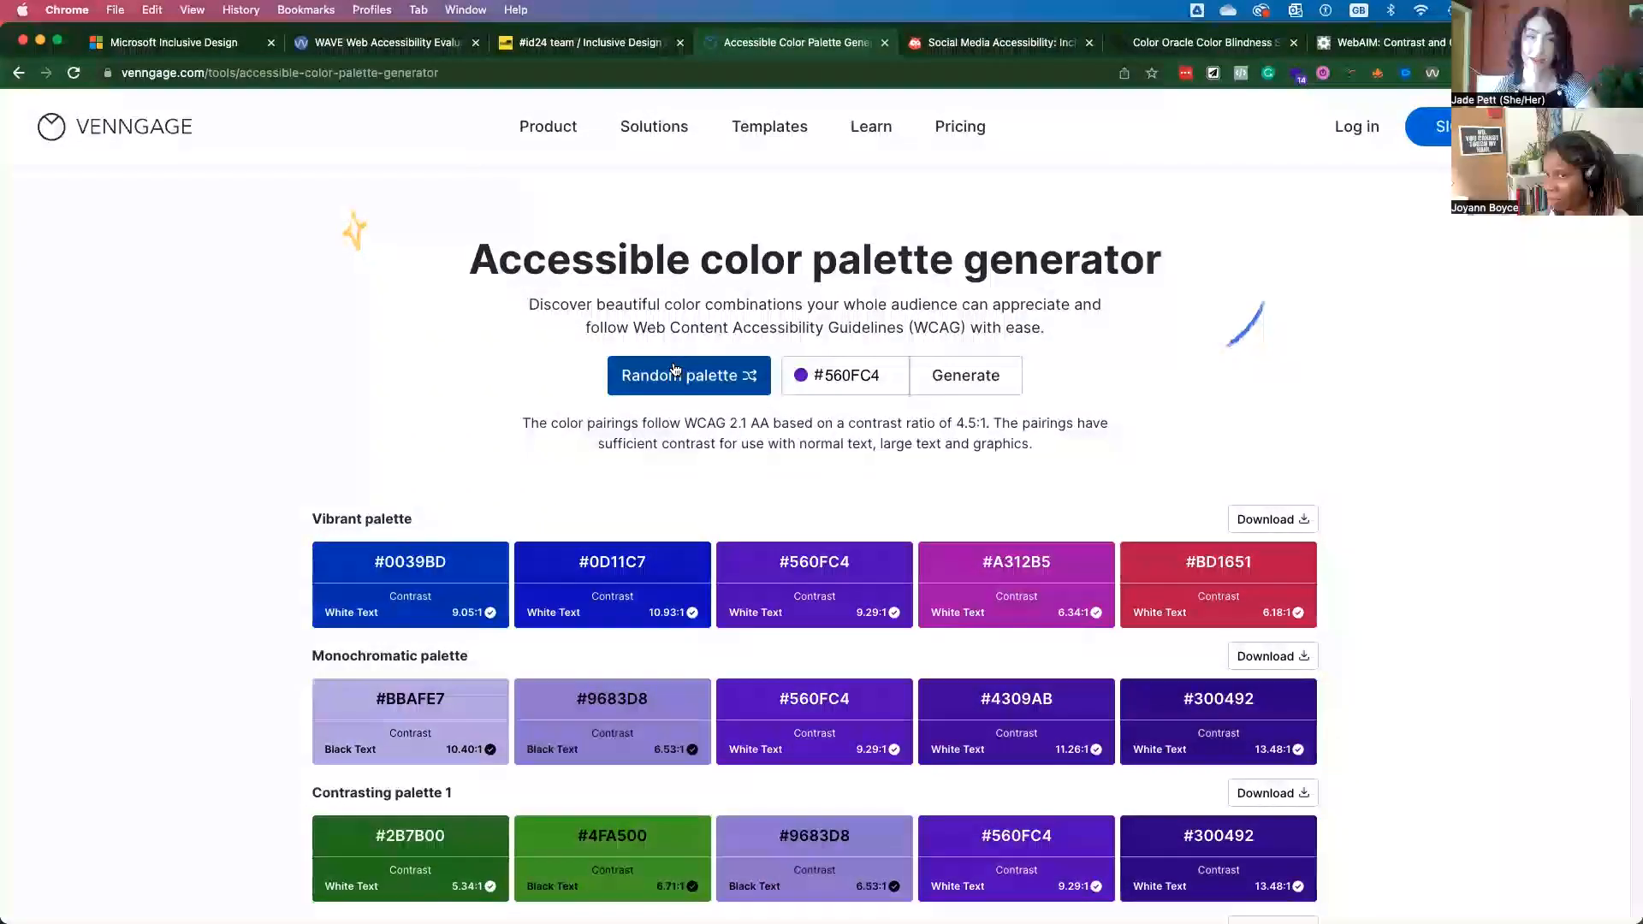
Step: Replace the base hex code with EF946C and generate orange palettes around it
{"action": "double_click", "coordinate": [854, 379]}
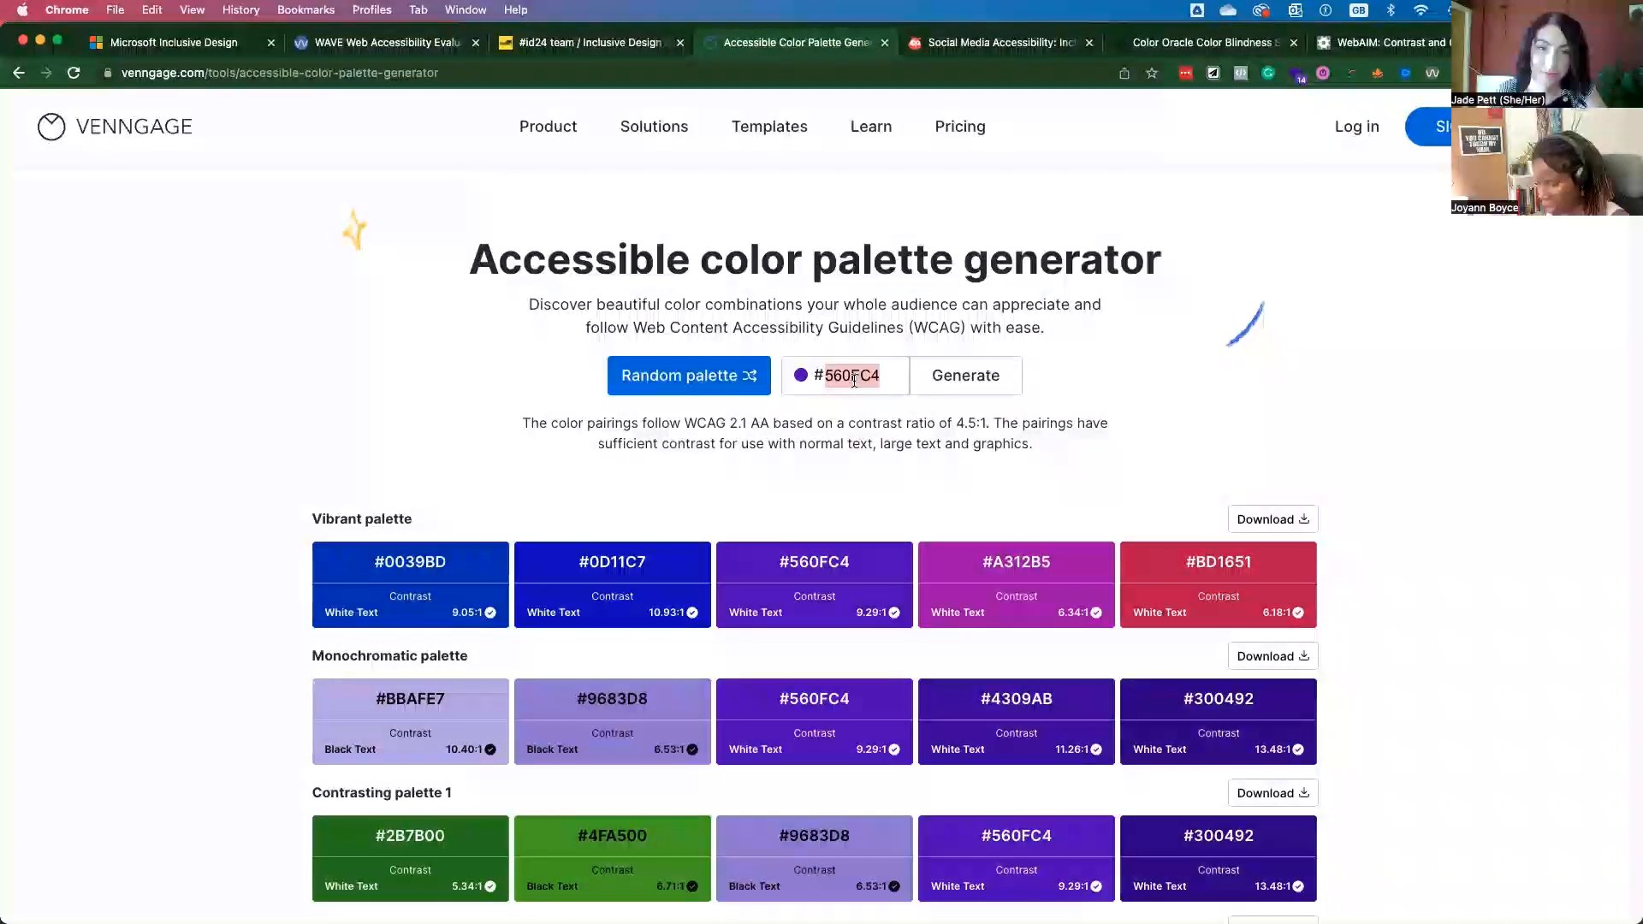
{"action": "type", "text": "EF"}
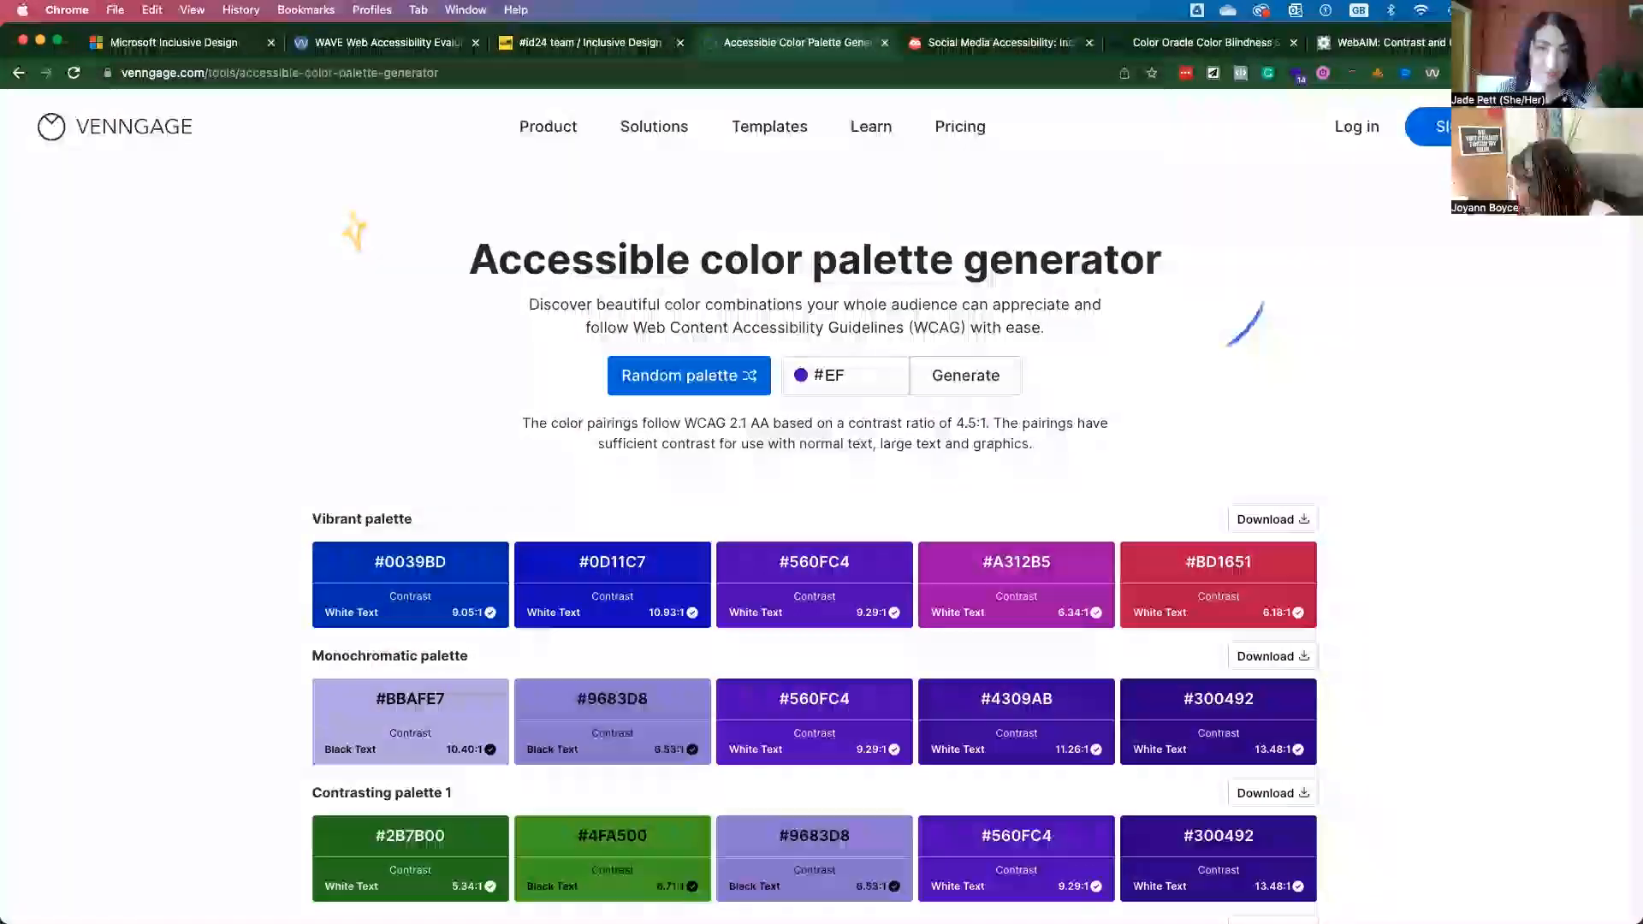
{"action": "type", "text": "9"}
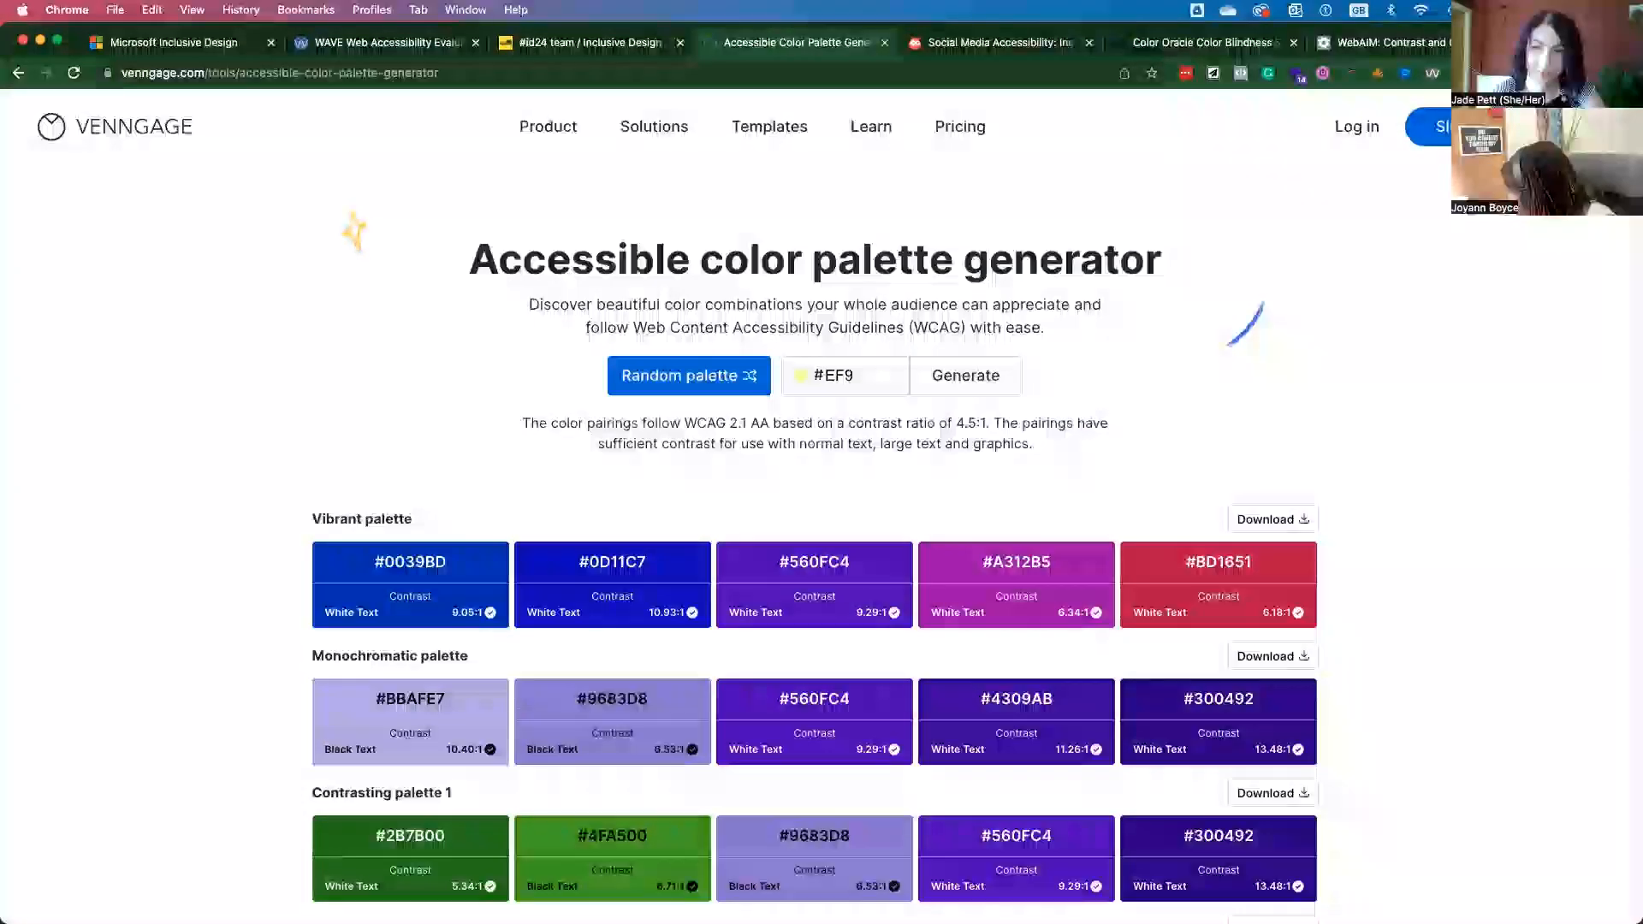
{"action": "type", "text": "46C"}
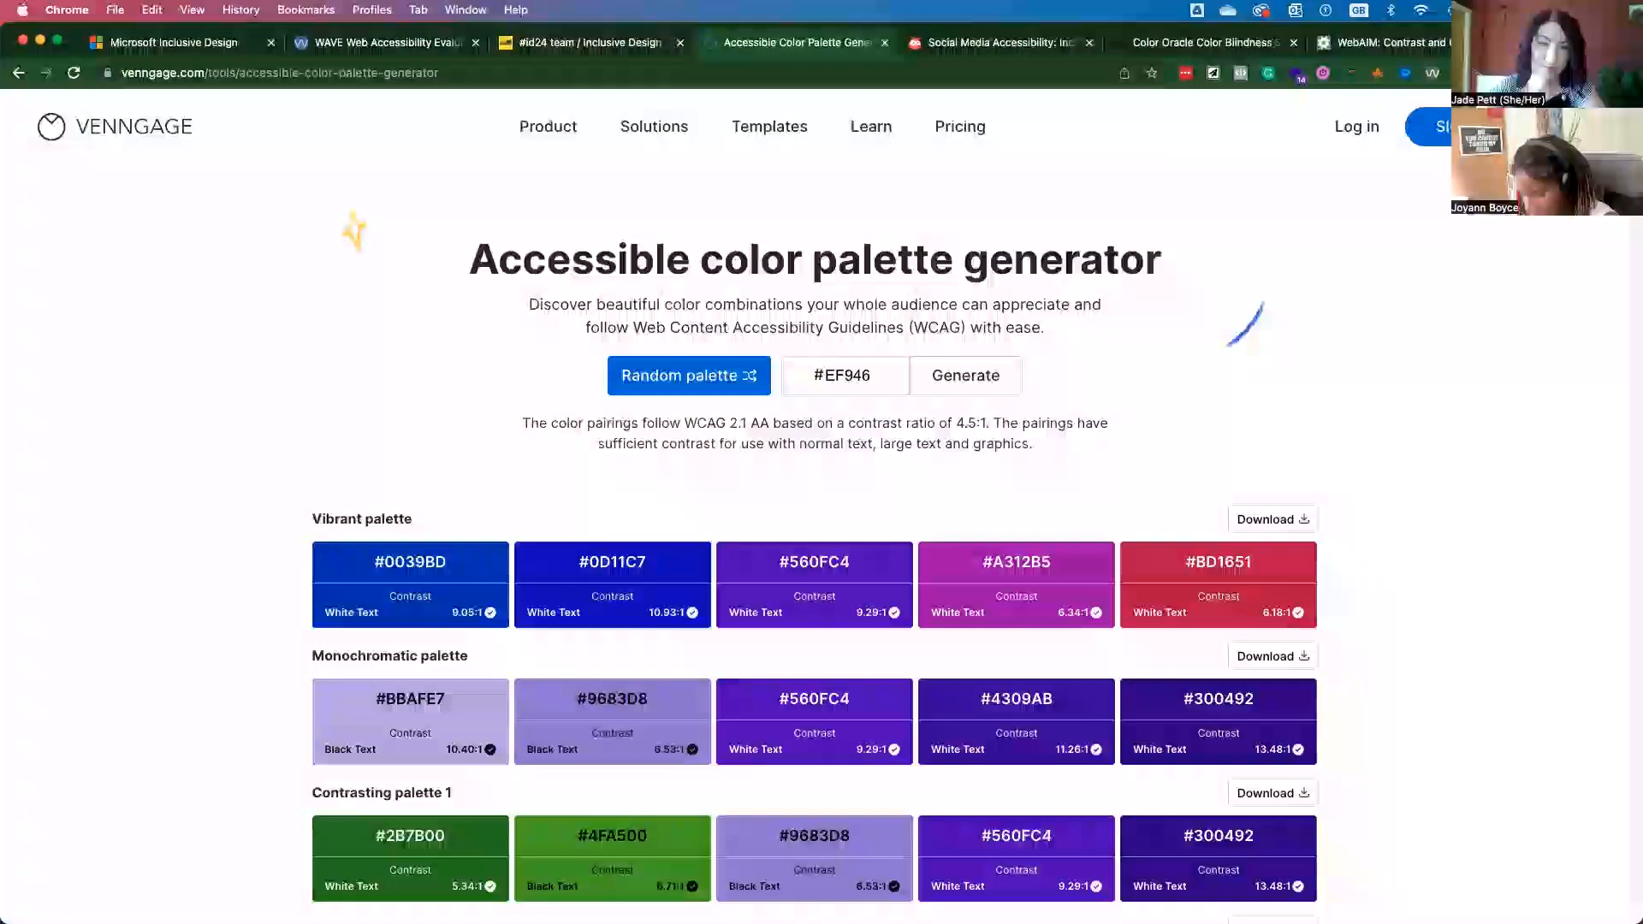
{"action": "left_click", "coordinate": [964, 376]}
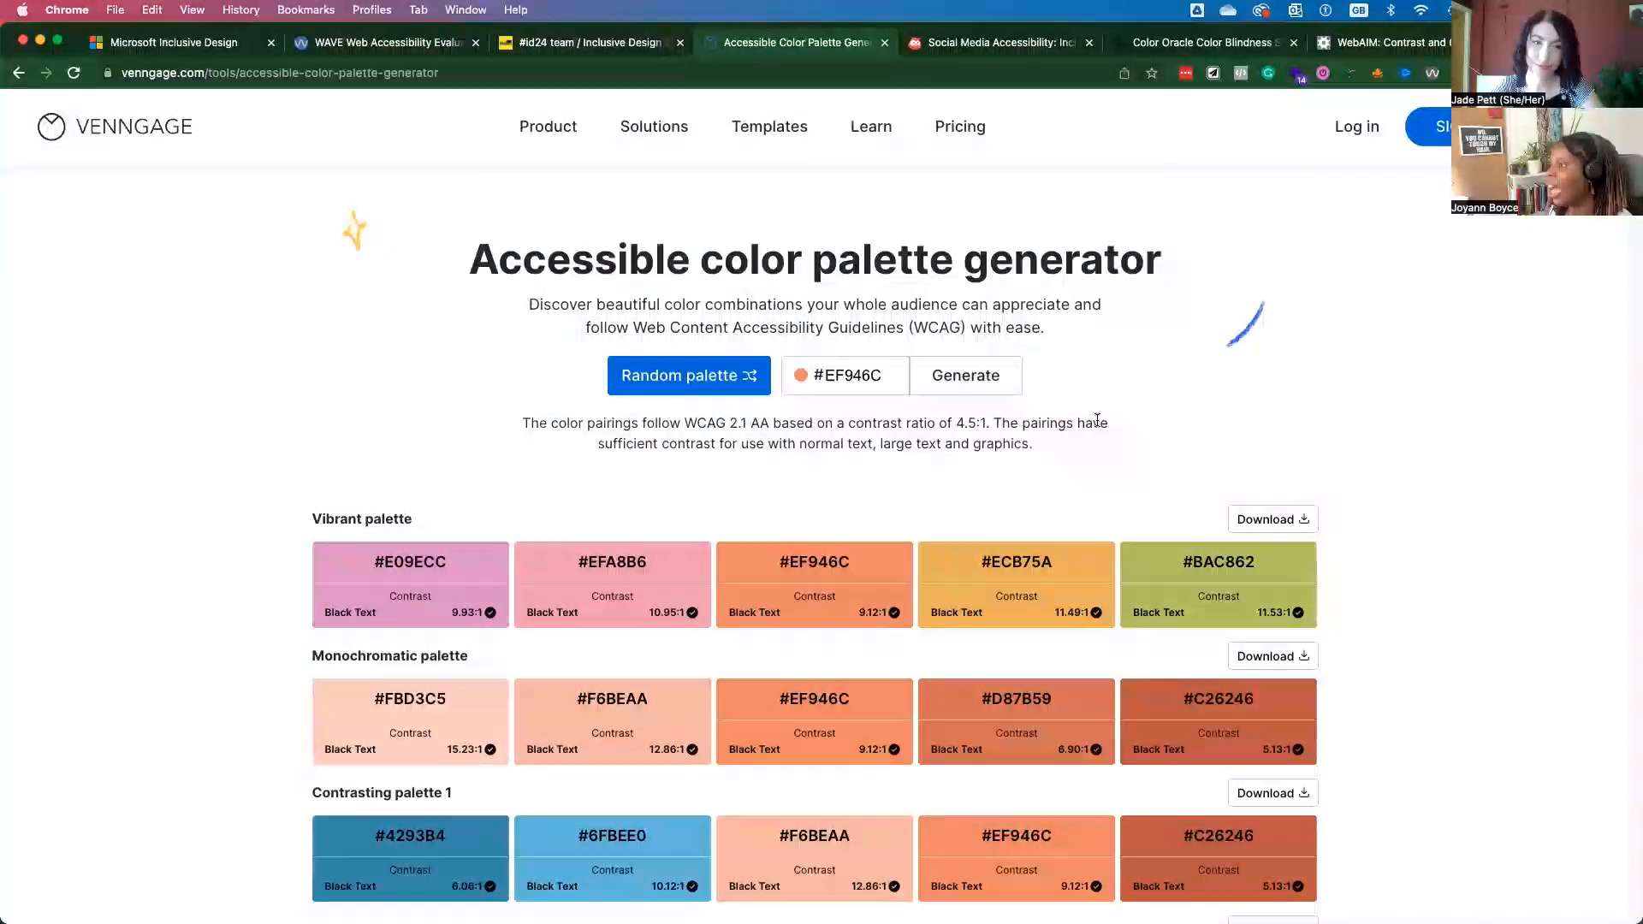
{"action": "scroll", "coordinate": [1108, 406], "scroll_direction": "down", "scroll_amount": 1}
{"action": "scroll", "coordinate": [1096, 421], "scroll_direction": "down", "scroll_amount": 3}
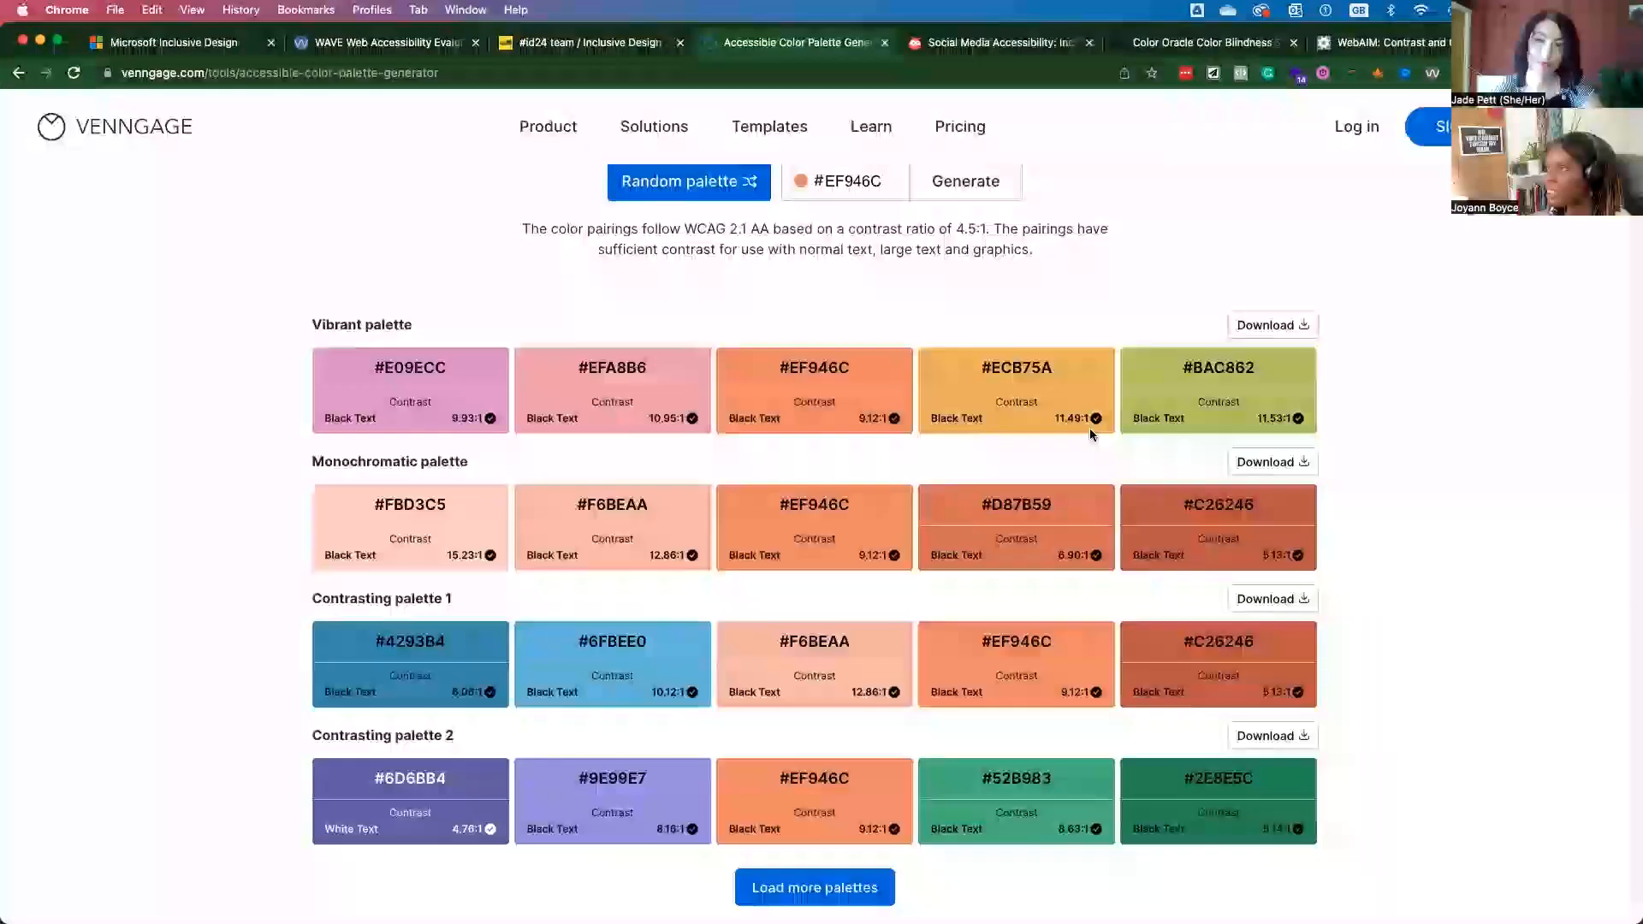
{"action": "scroll", "coordinate": [972, 575], "scroll_direction": "up", "scroll_amount": 1}
{"action": "scroll", "coordinate": [974, 574], "scroll_direction": "up", "scroll_amount": 3}
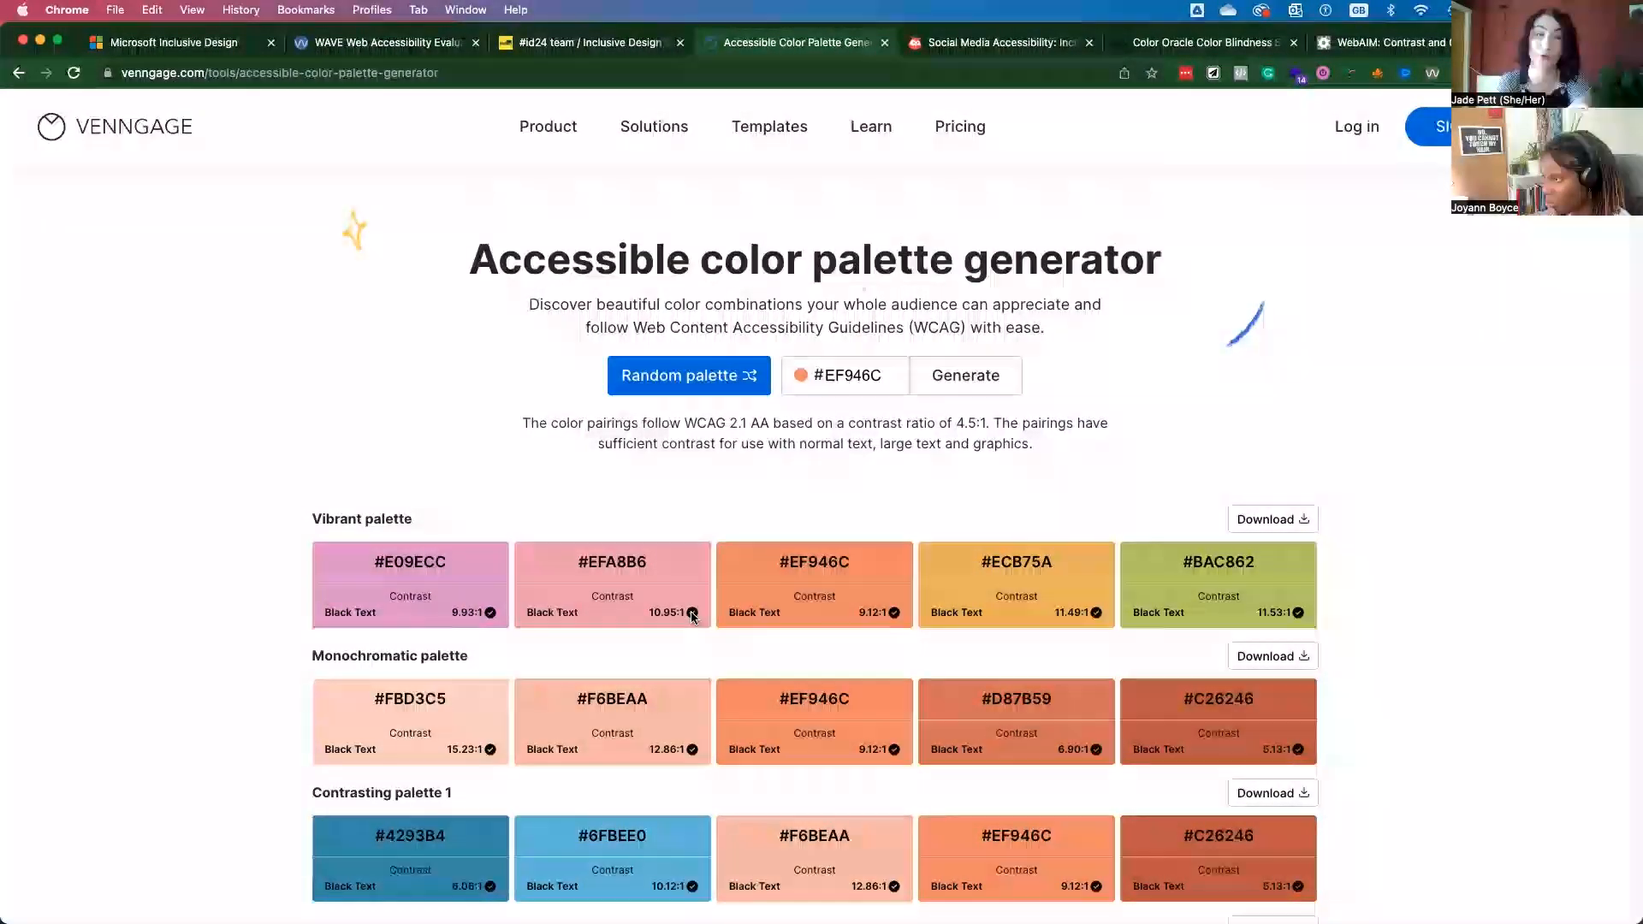
{"action": "scroll", "coordinate": [691, 614], "scroll_direction": "down", "scroll_amount": 3}
{"action": "scroll", "coordinate": [720, 668], "scroll_direction": "down", "scroll_amount": 3}
{"action": "scroll", "coordinate": [741, 739], "scroll_direction": "down", "scroll_amount": 1}
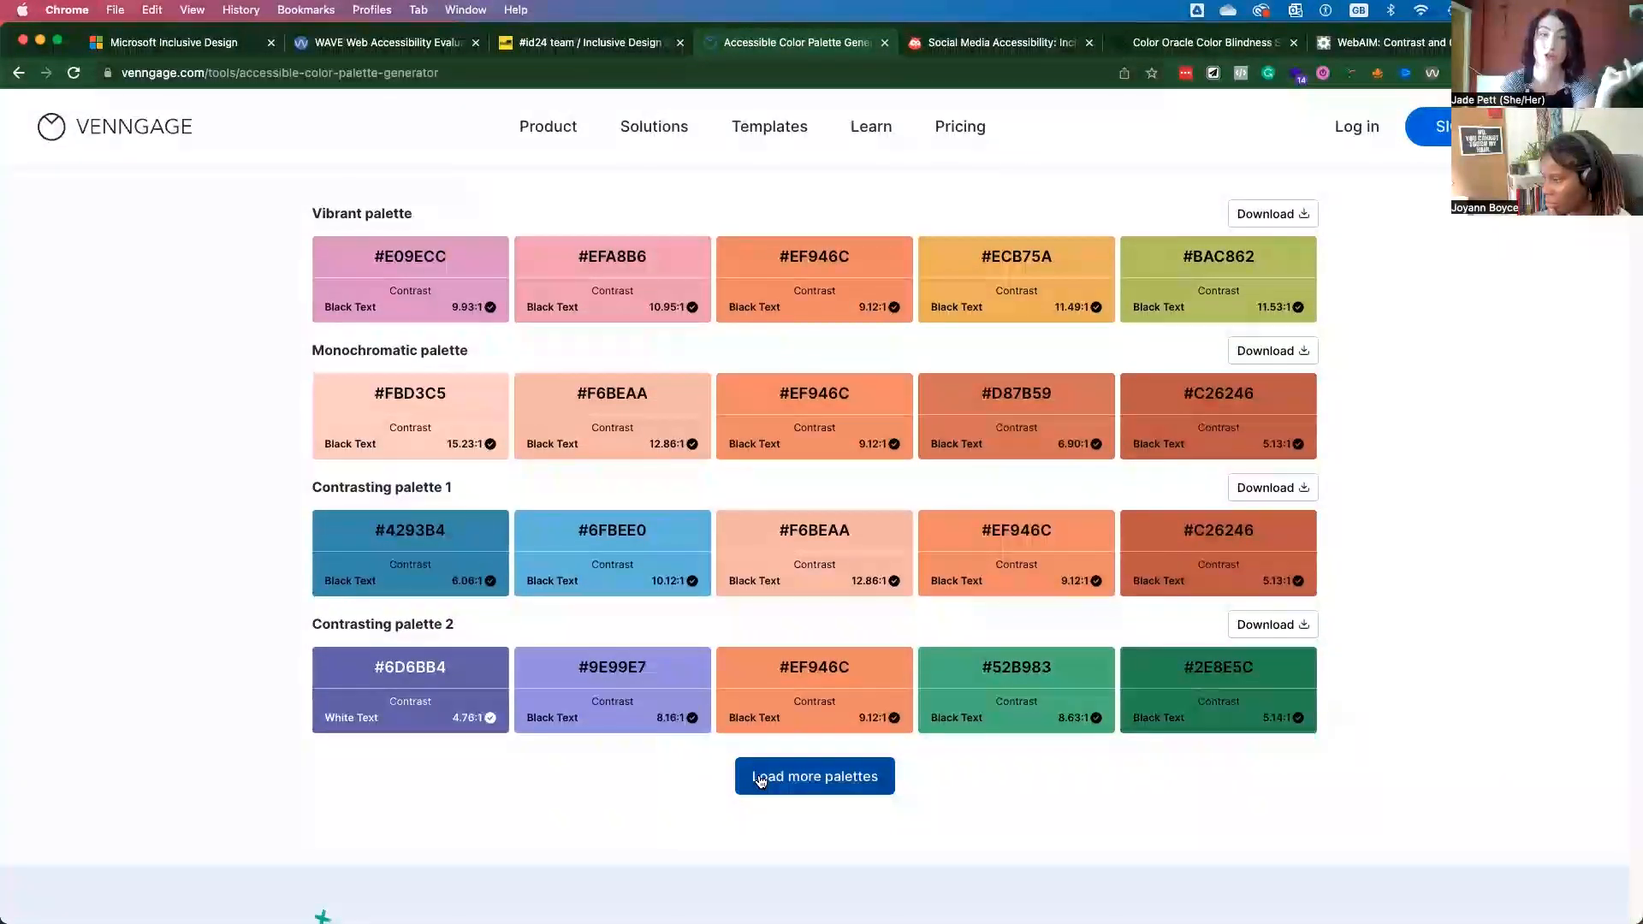
{"action": "left_click", "coordinate": [757, 778]}
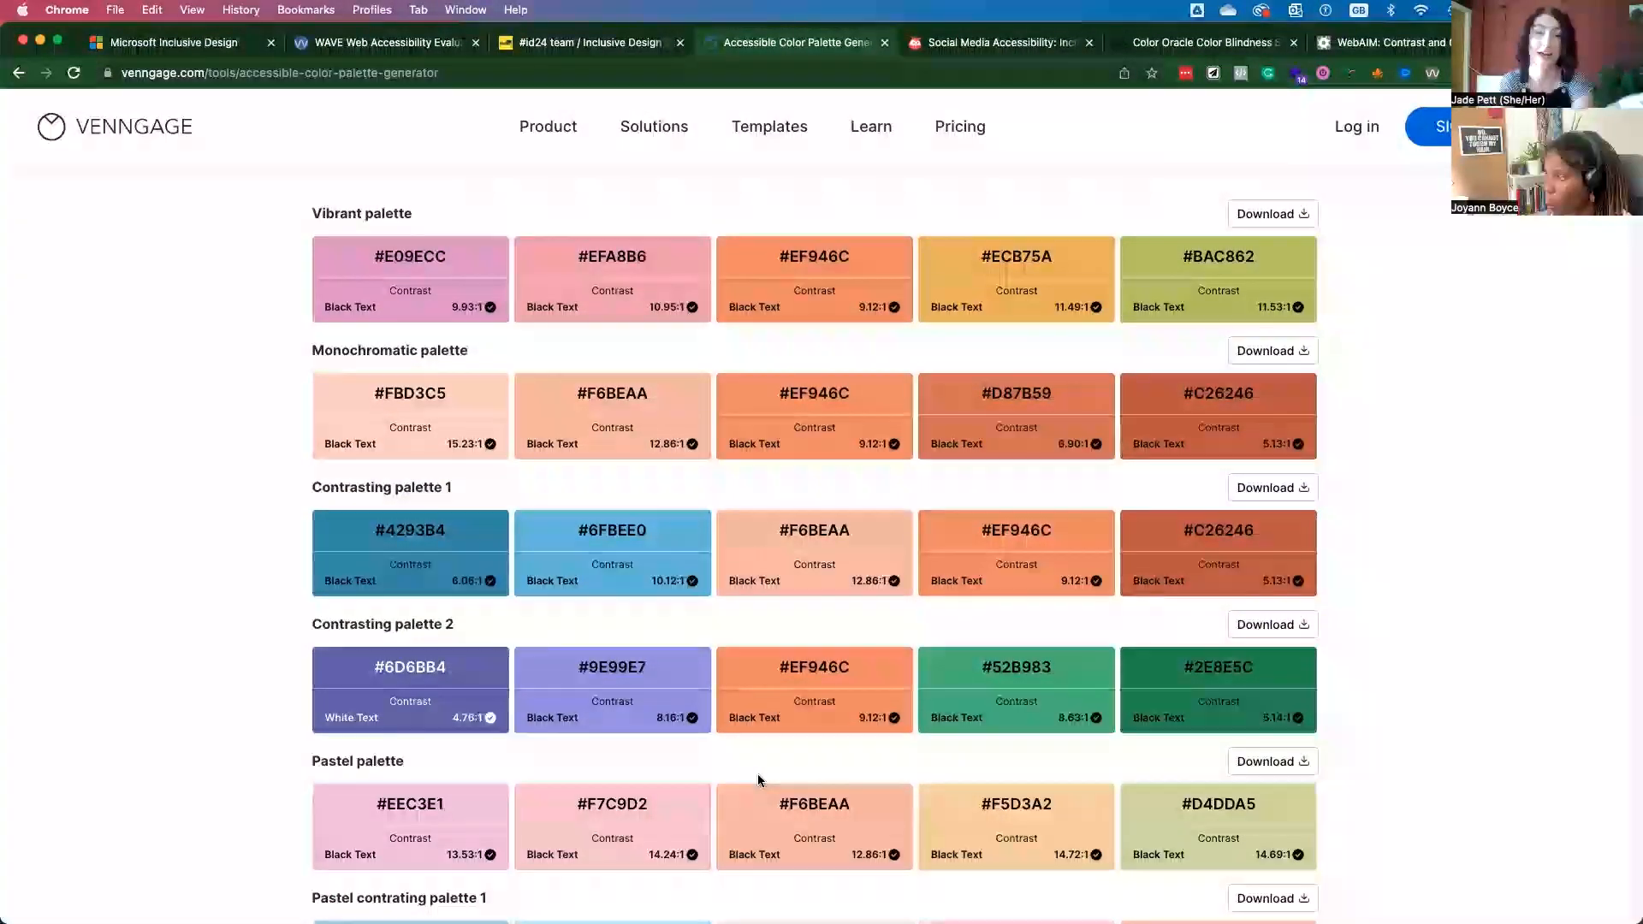
{"action": "scroll", "coordinate": [757, 775], "scroll_direction": "down", "scroll_amount": 1}
{"action": "scroll", "coordinate": [757, 774], "scroll_direction": "down", "scroll_amount": 4}
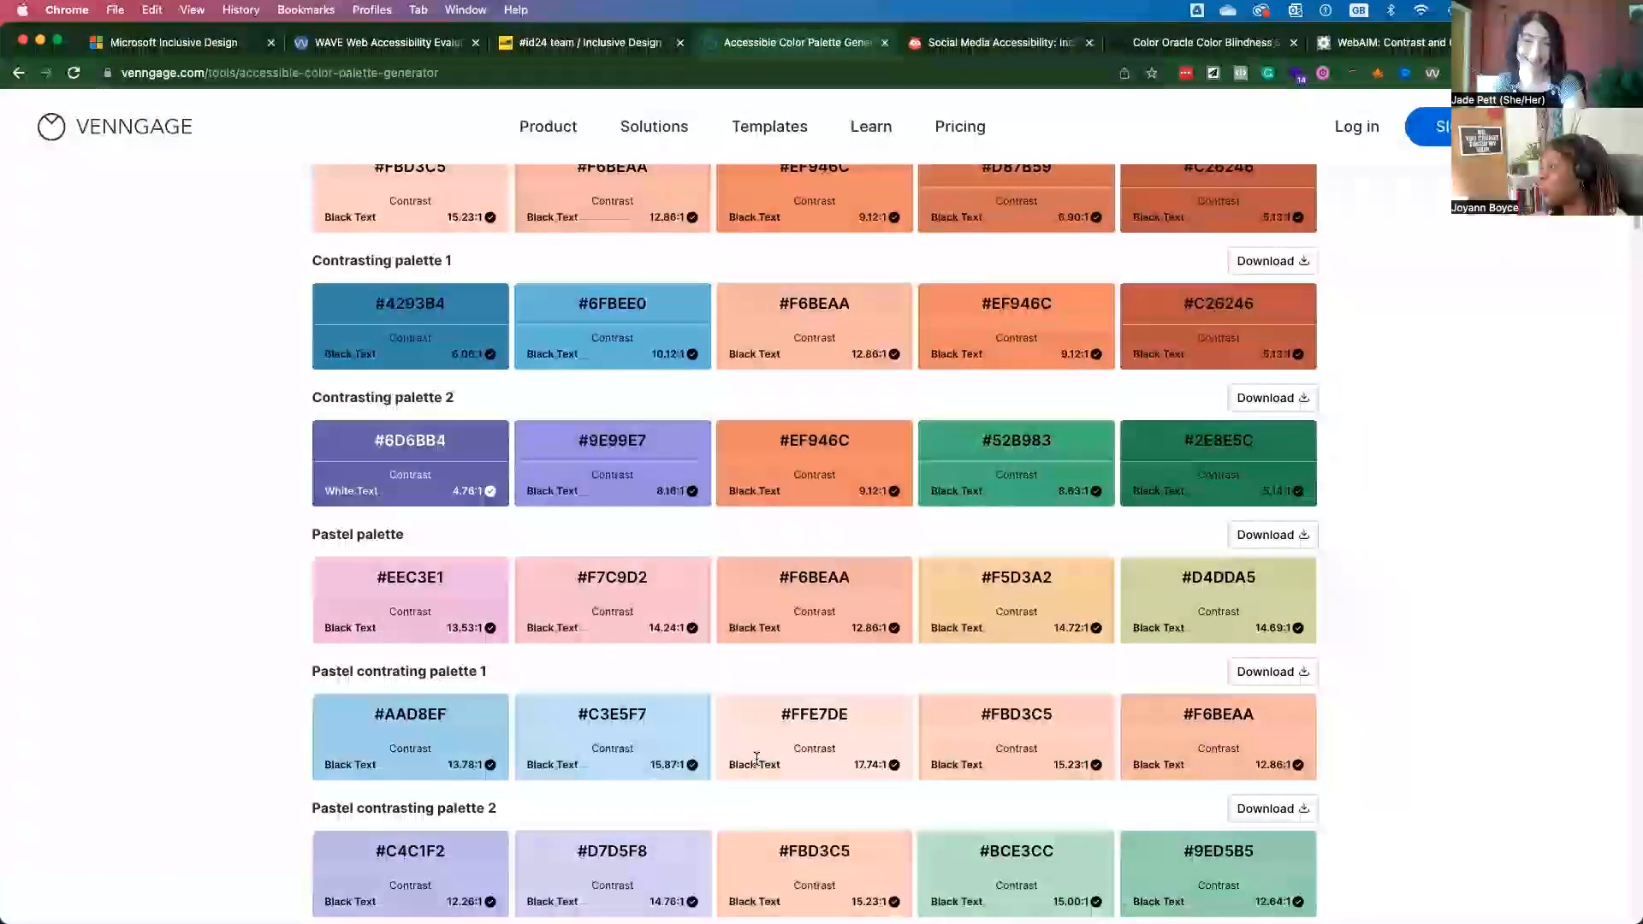
{"action": "scroll", "coordinate": [758, 761], "scroll_direction": "down", "scroll_amount": 2}
{"action": "scroll", "coordinate": [758, 761], "scroll_direction": "down", "scroll_amount": 2}
{"action": "scroll", "coordinate": [758, 762], "scroll_direction": "down", "scroll_amount": 2}
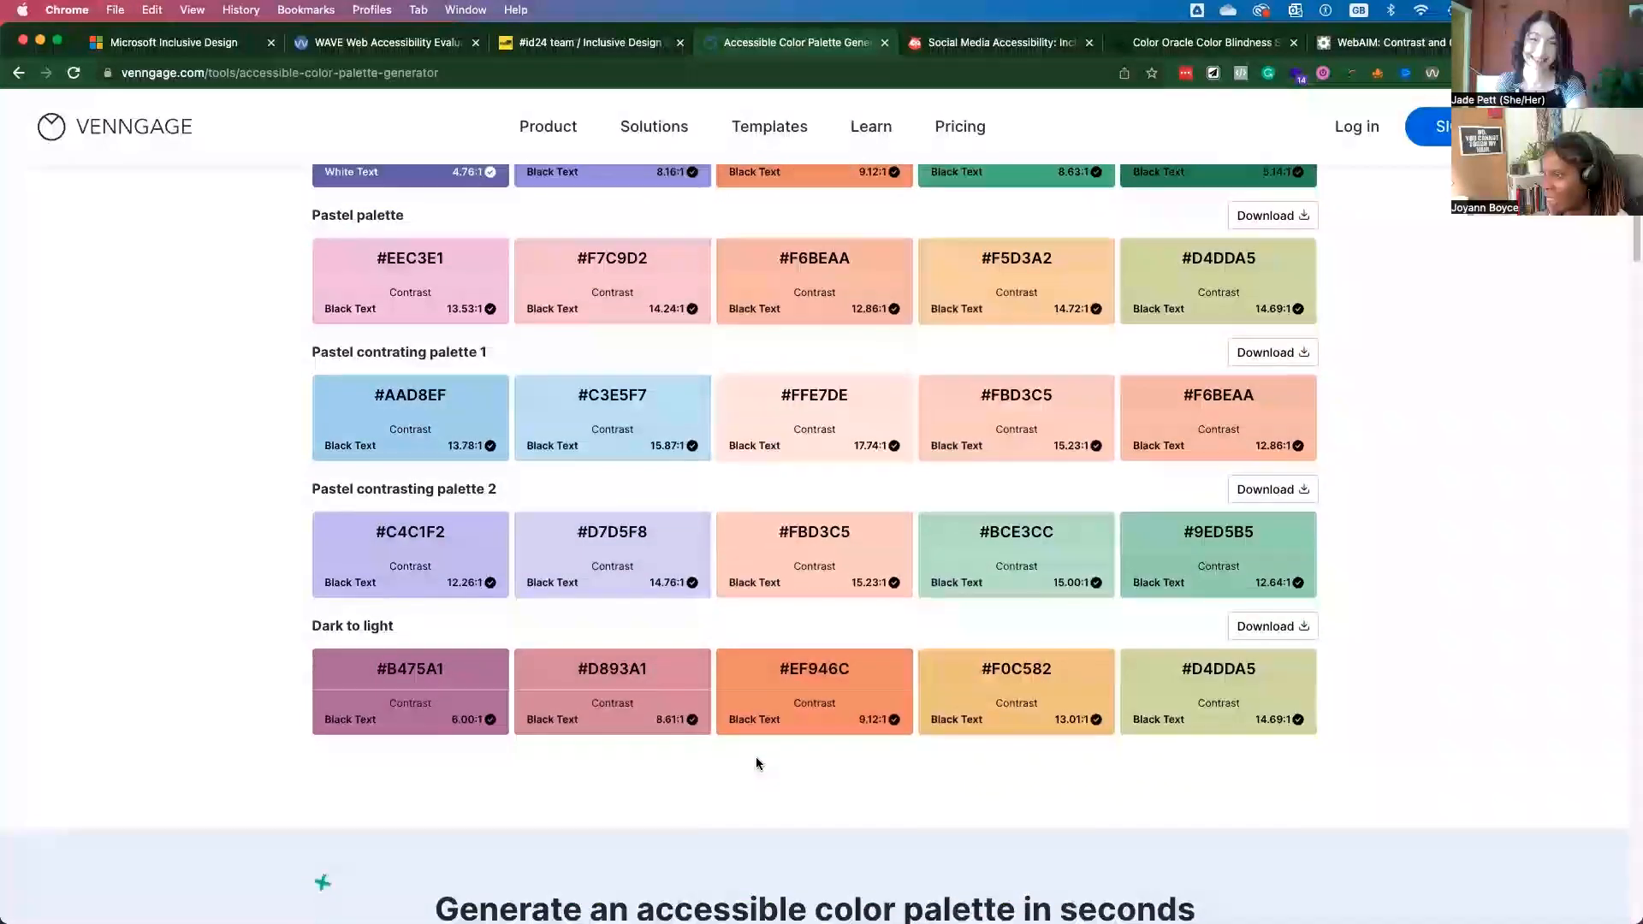
{"action": "scroll", "coordinate": [757, 764], "scroll_direction": "up", "scroll_amount": 1}
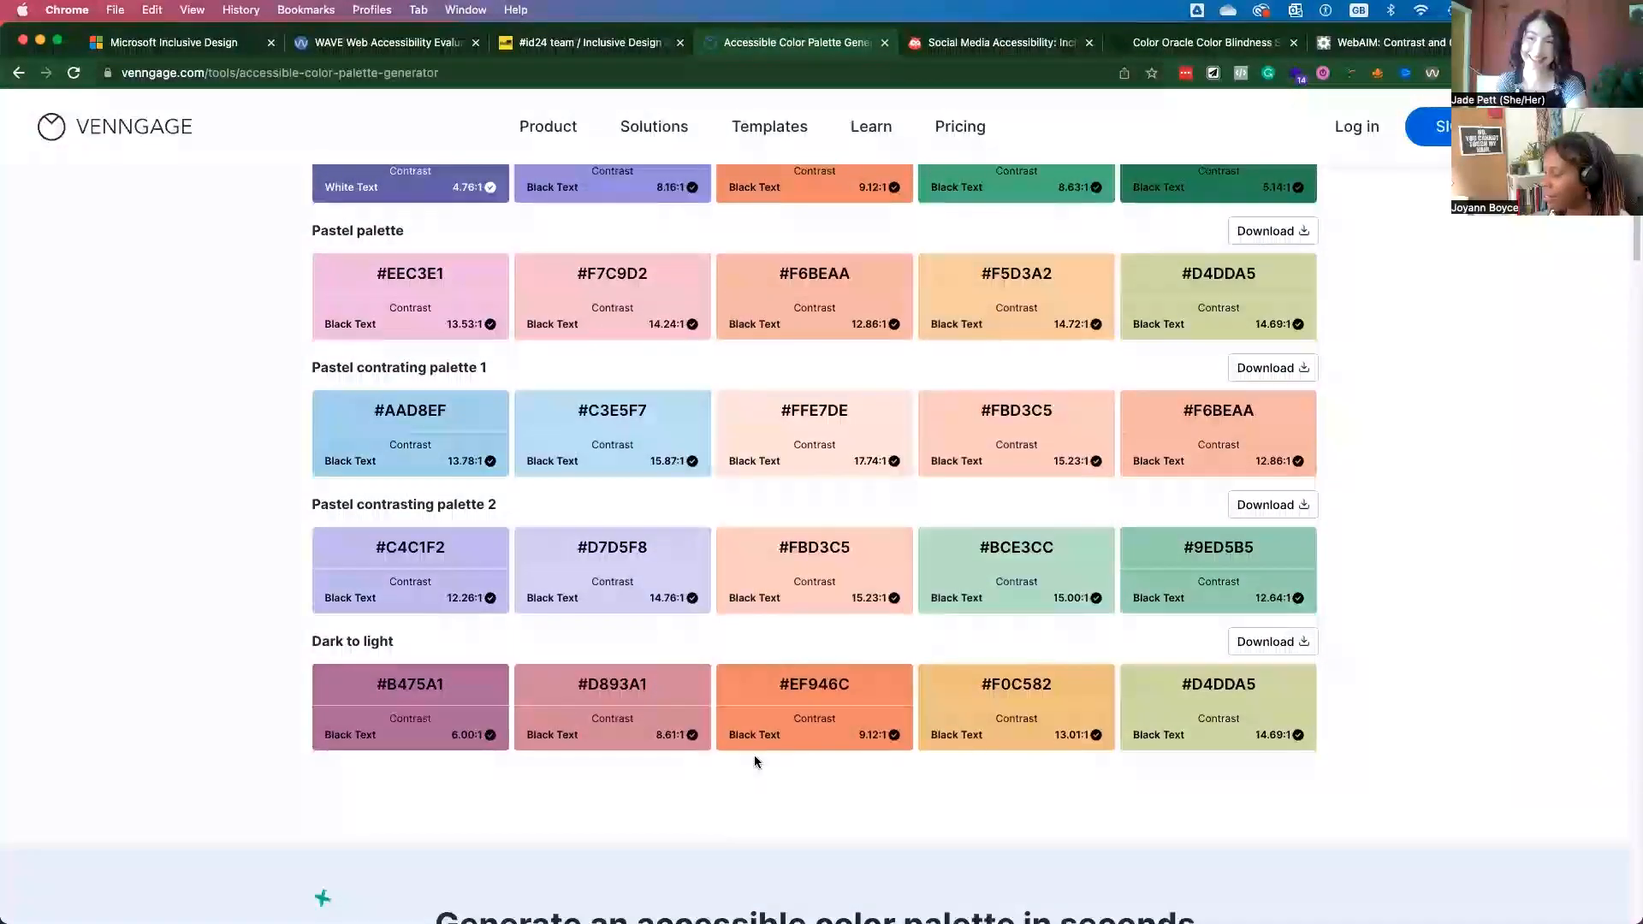
{"action": "scroll", "coordinate": [754, 761], "scroll_direction": "down", "scroll_amount": 5}
{"action": "scroll", "coordinate": [755, 761], "scroll_direction": "down", "scroll_amount": 2}
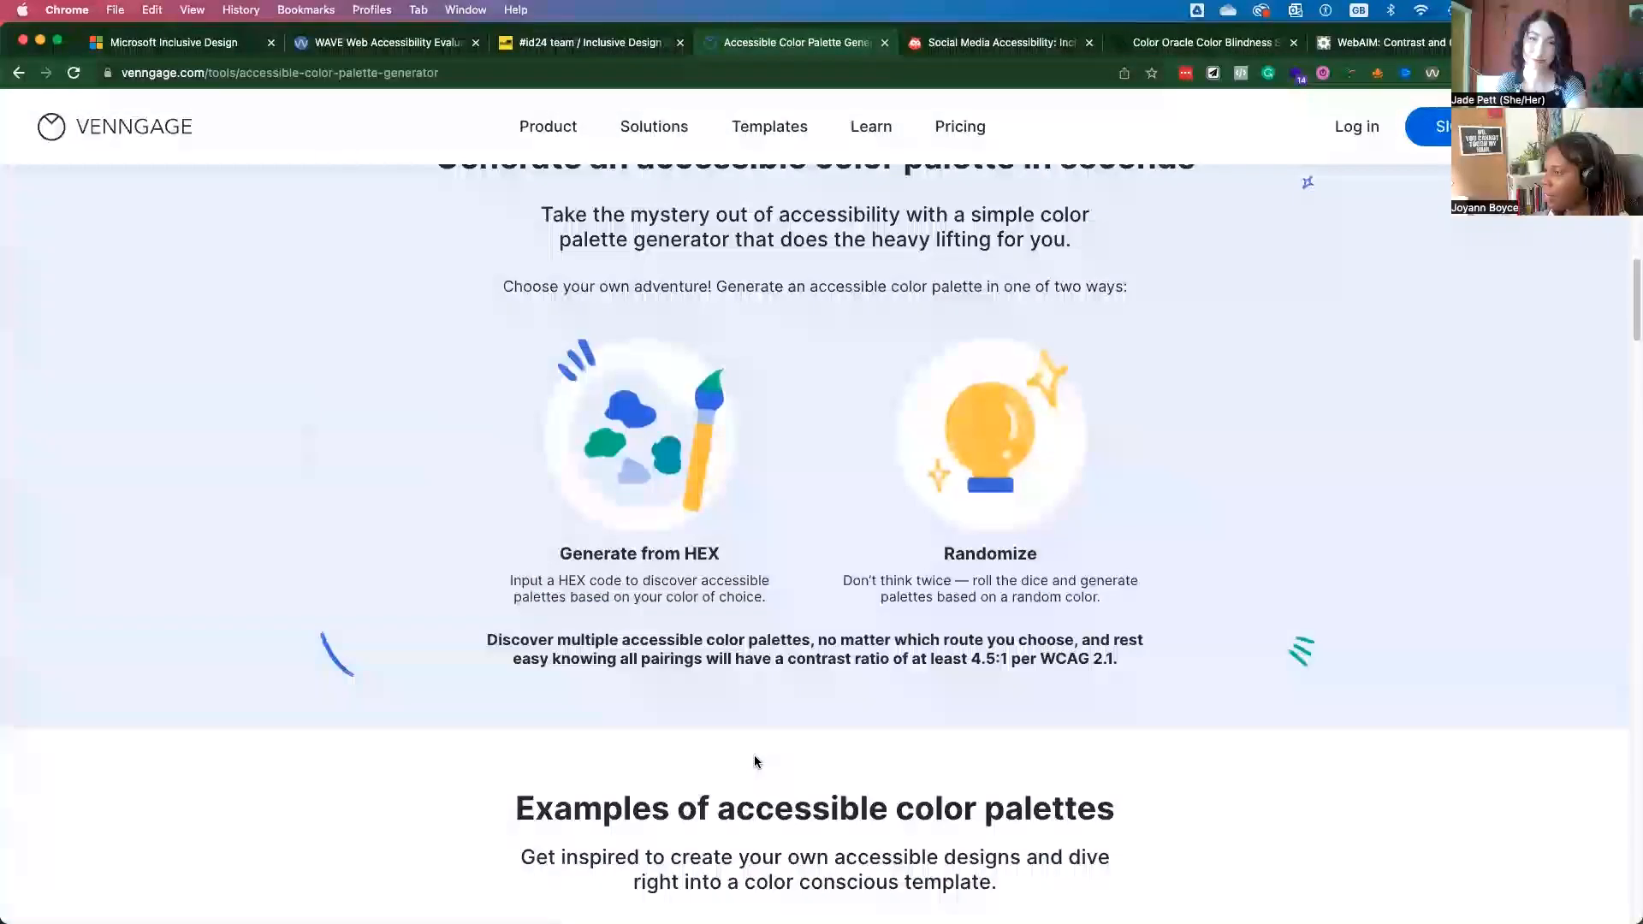
{"action": "scroll", "coordinate": [754, 762], "scroll_direction": "up", "scroll_amount": 3}
{"action": "scroll", "coordinate": [755, 762], "scroll_direction": "up", "scroll_amount": 1}
{"action": "scroll", "coordinate": [756, 761], "scroll_direction": "up", "scroll_amount": 4}
{"action": "scroll", "coordinate": [756, 763], "scroll_direction": "up", "scroll_amount": 3}
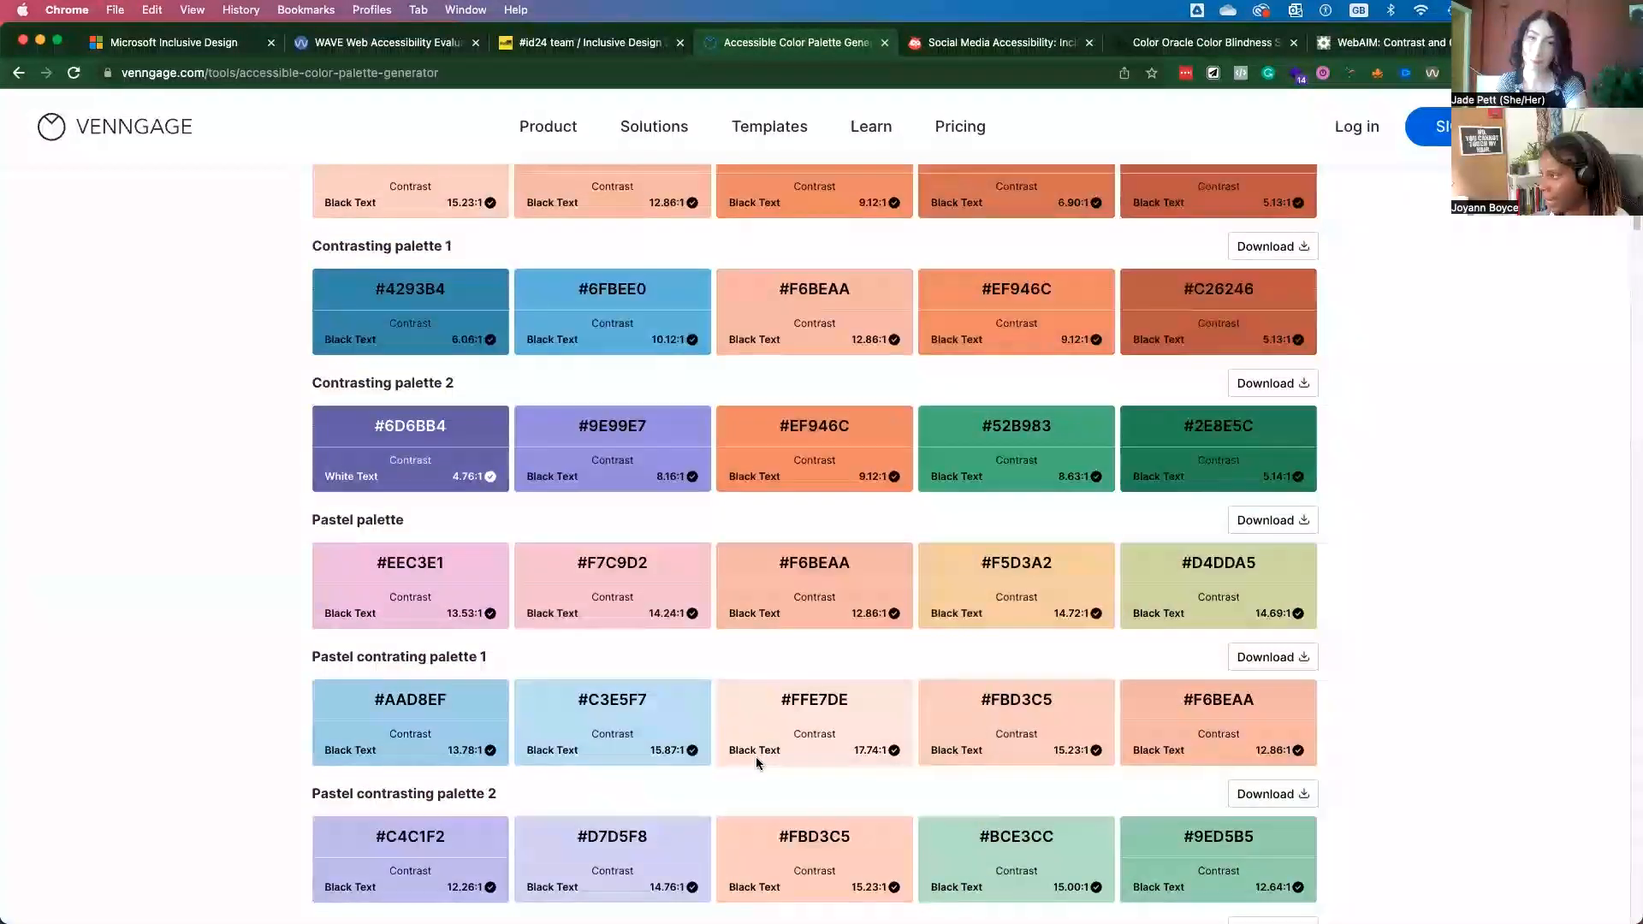
{"action": "scroll", "coordinate": [757, 756], "scroll_direction": "up", "scroll_amount": 1}
{"action": "scroll", "coordinate": [756, 756], "scroll_direction": "up", "scroll_amount": 4}
{"action": "scroll", "coordinate": [747, 751], "scroll_direction": "up", "scroll_amount": 2}
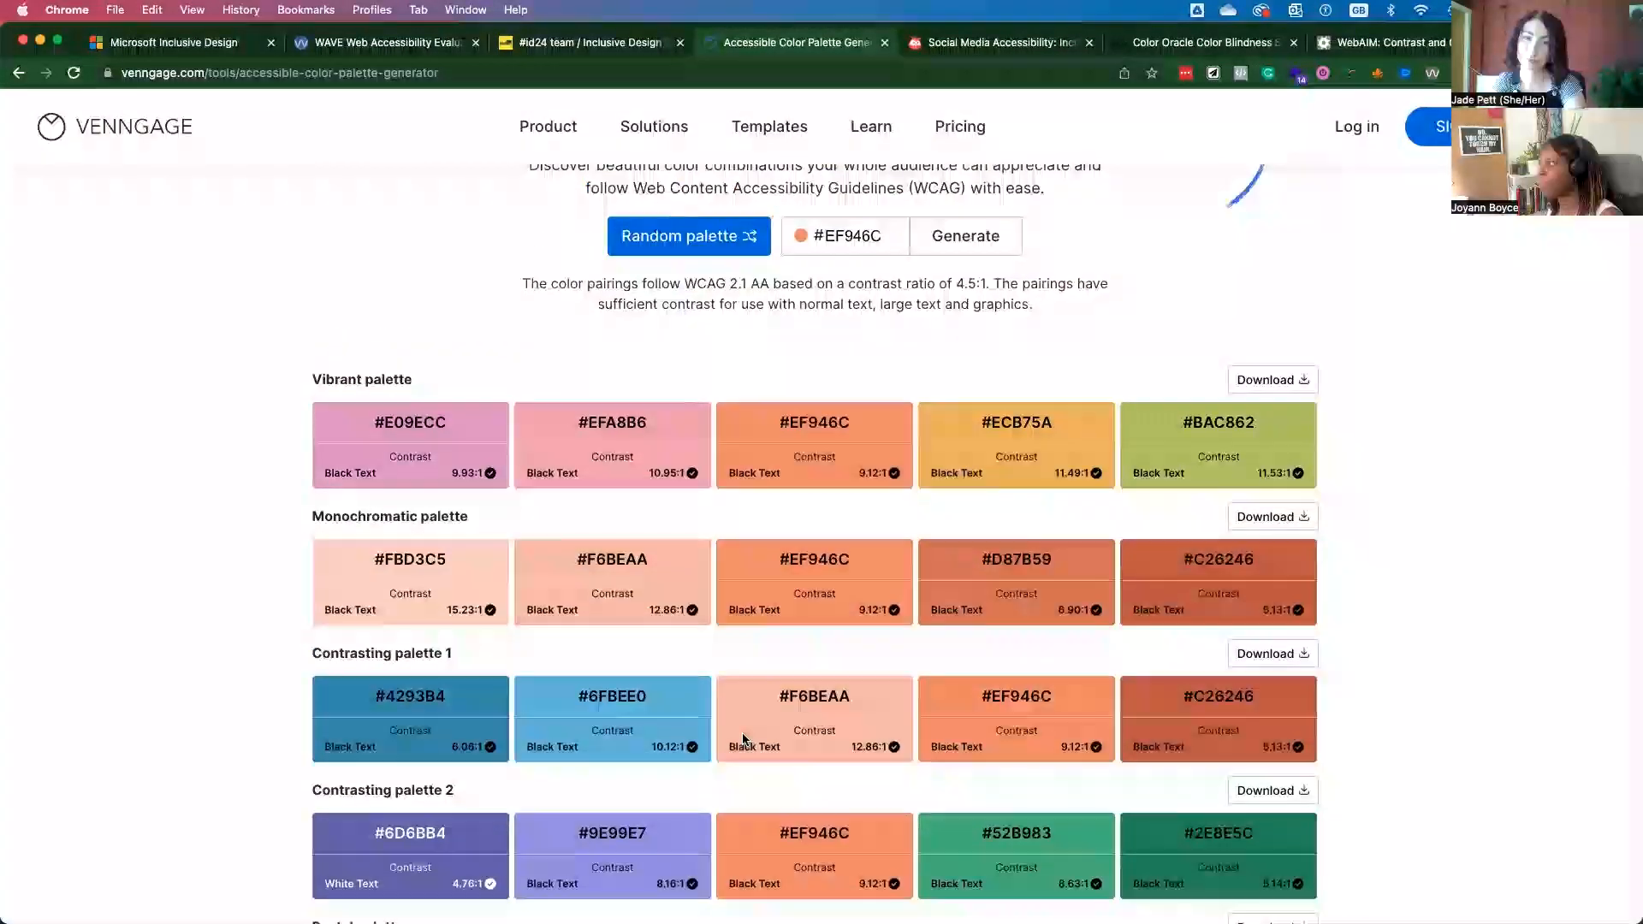
{"action": "scroll", "coordinate": [748, 752], "scroll_direction": "up", "scroll_amount": 3}
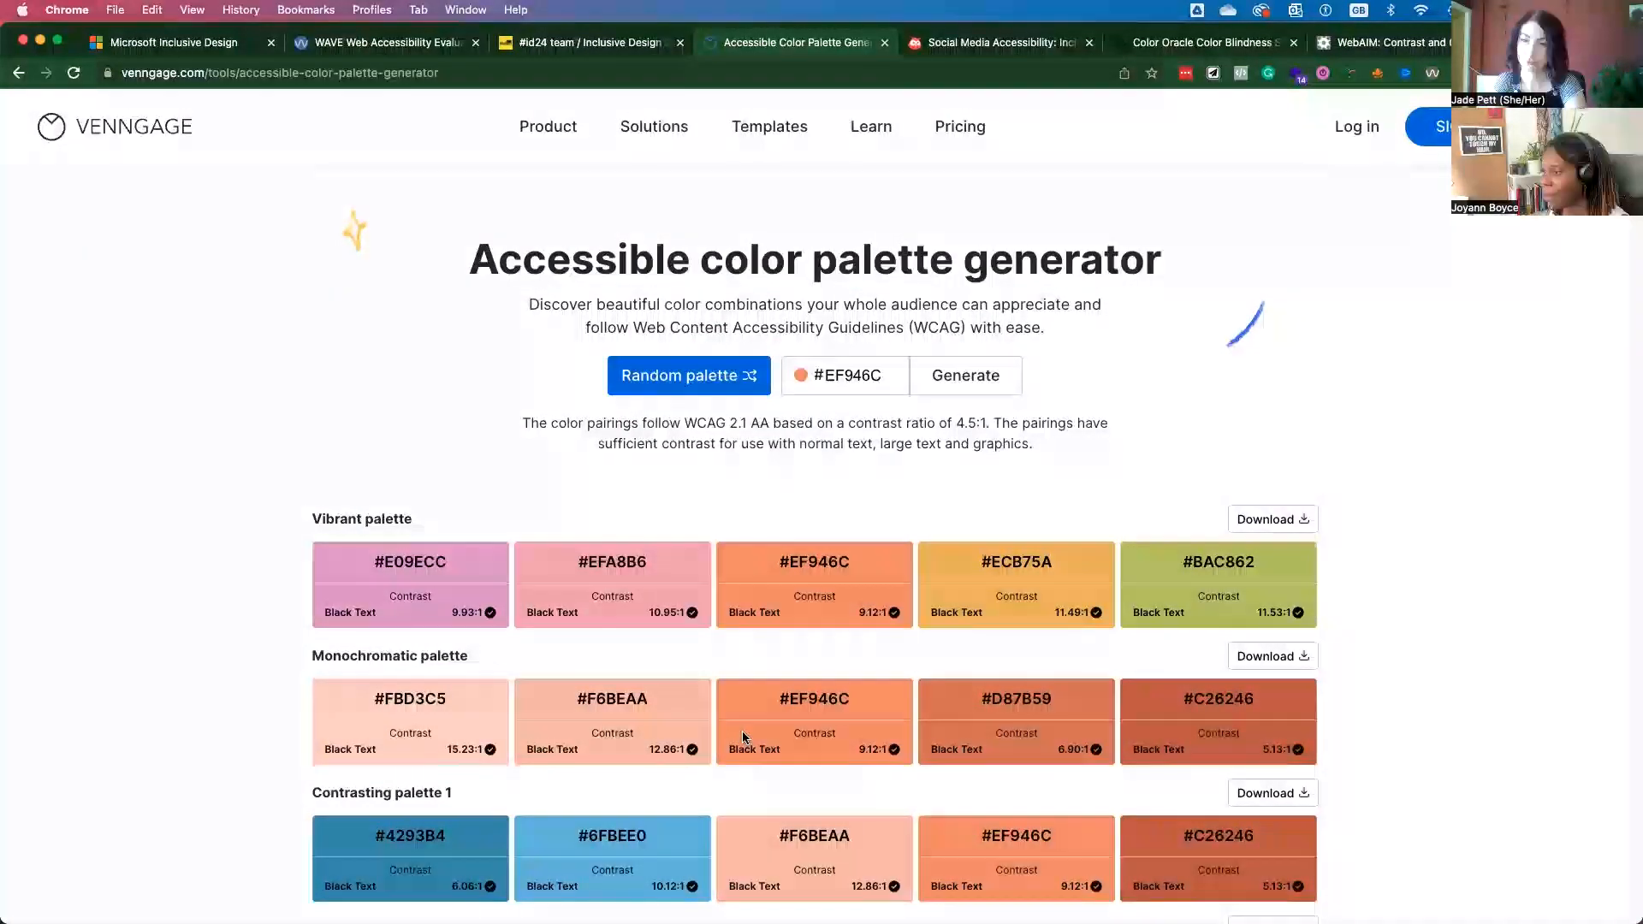
Step: Regenerate random accessible palettes six times, ending with the pink #ED6683 set
{"action": "left_click", "coordinate": [742, 380]}
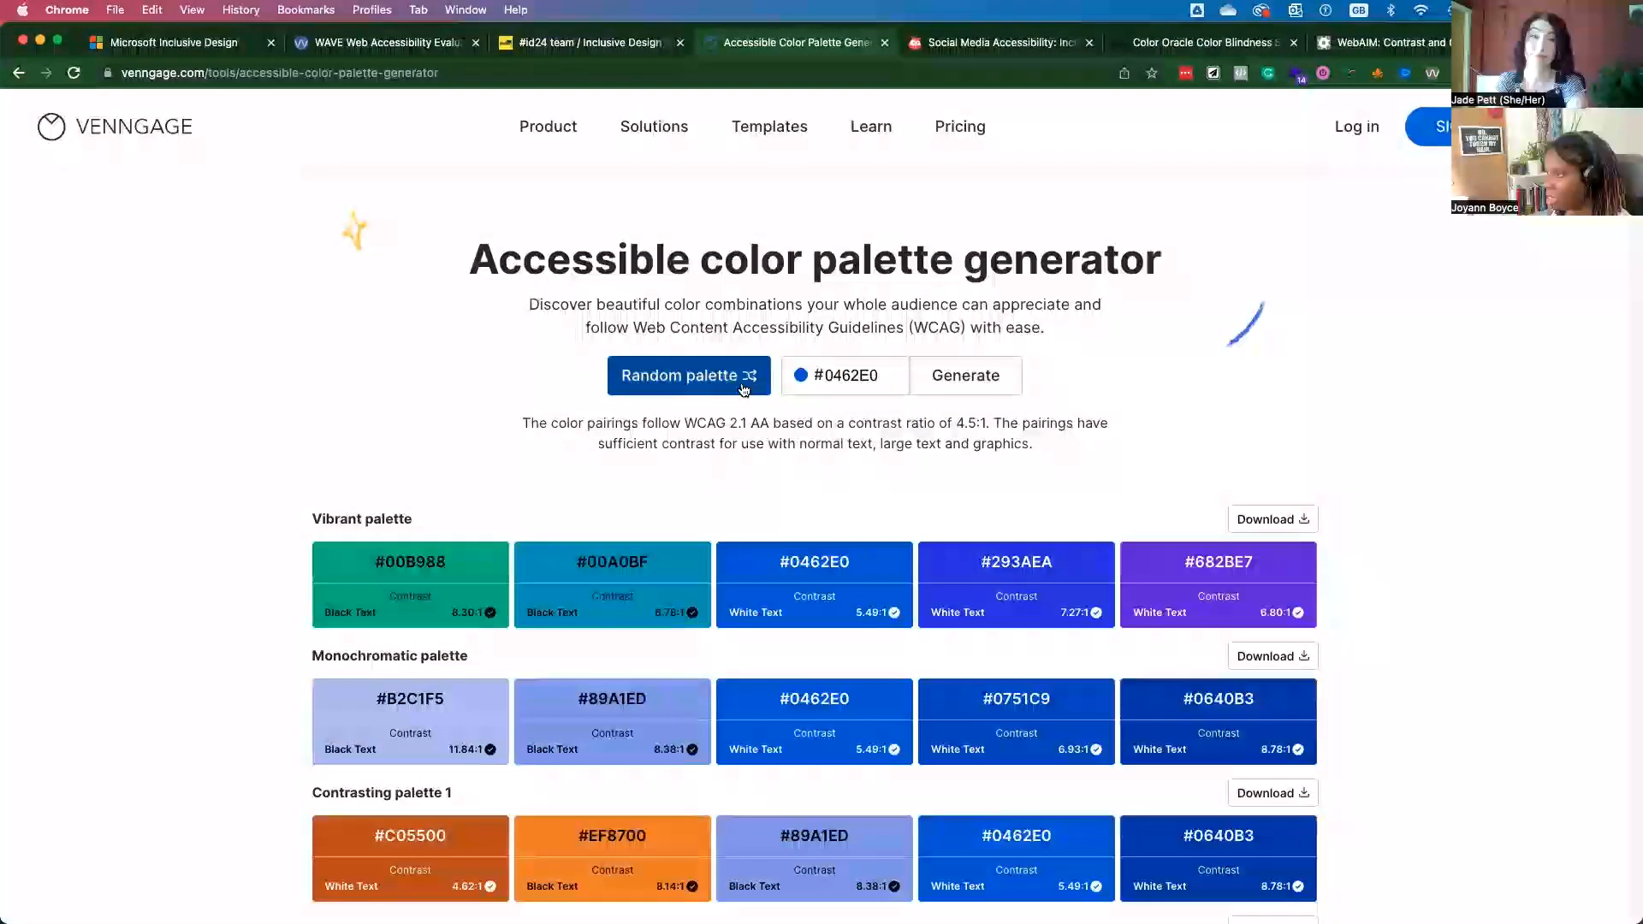
{"action": "left_click", "coordinate": [744, 385]}
{"action": "left_click", "coordinate": [745, 386]}
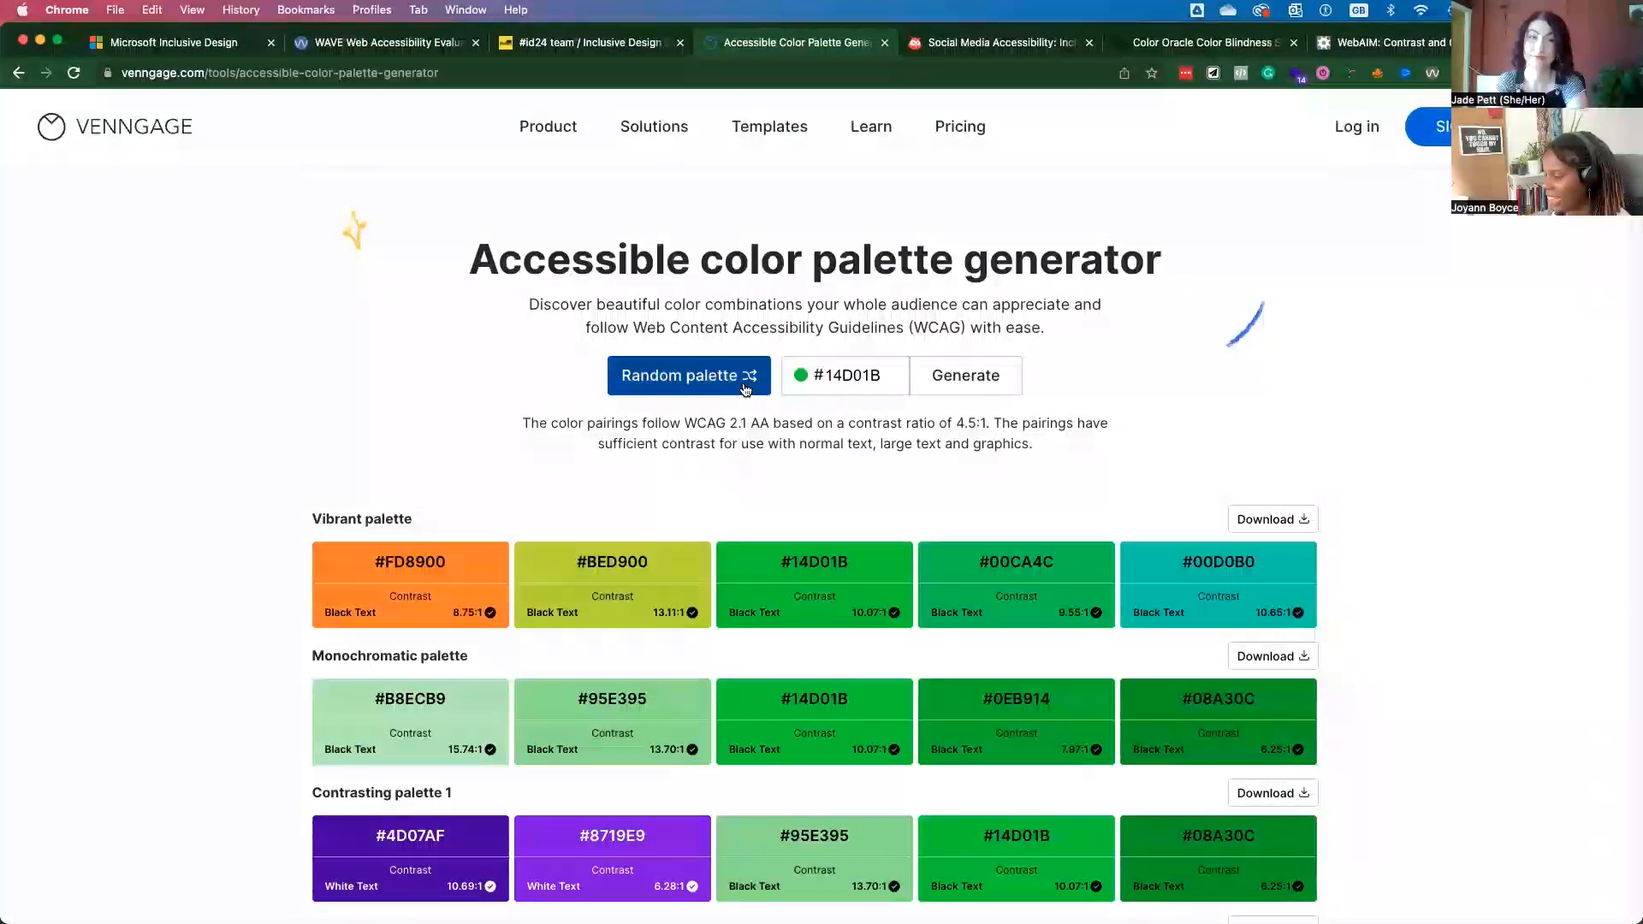
{"action": "left_click", "coordinate": [745, 385]}
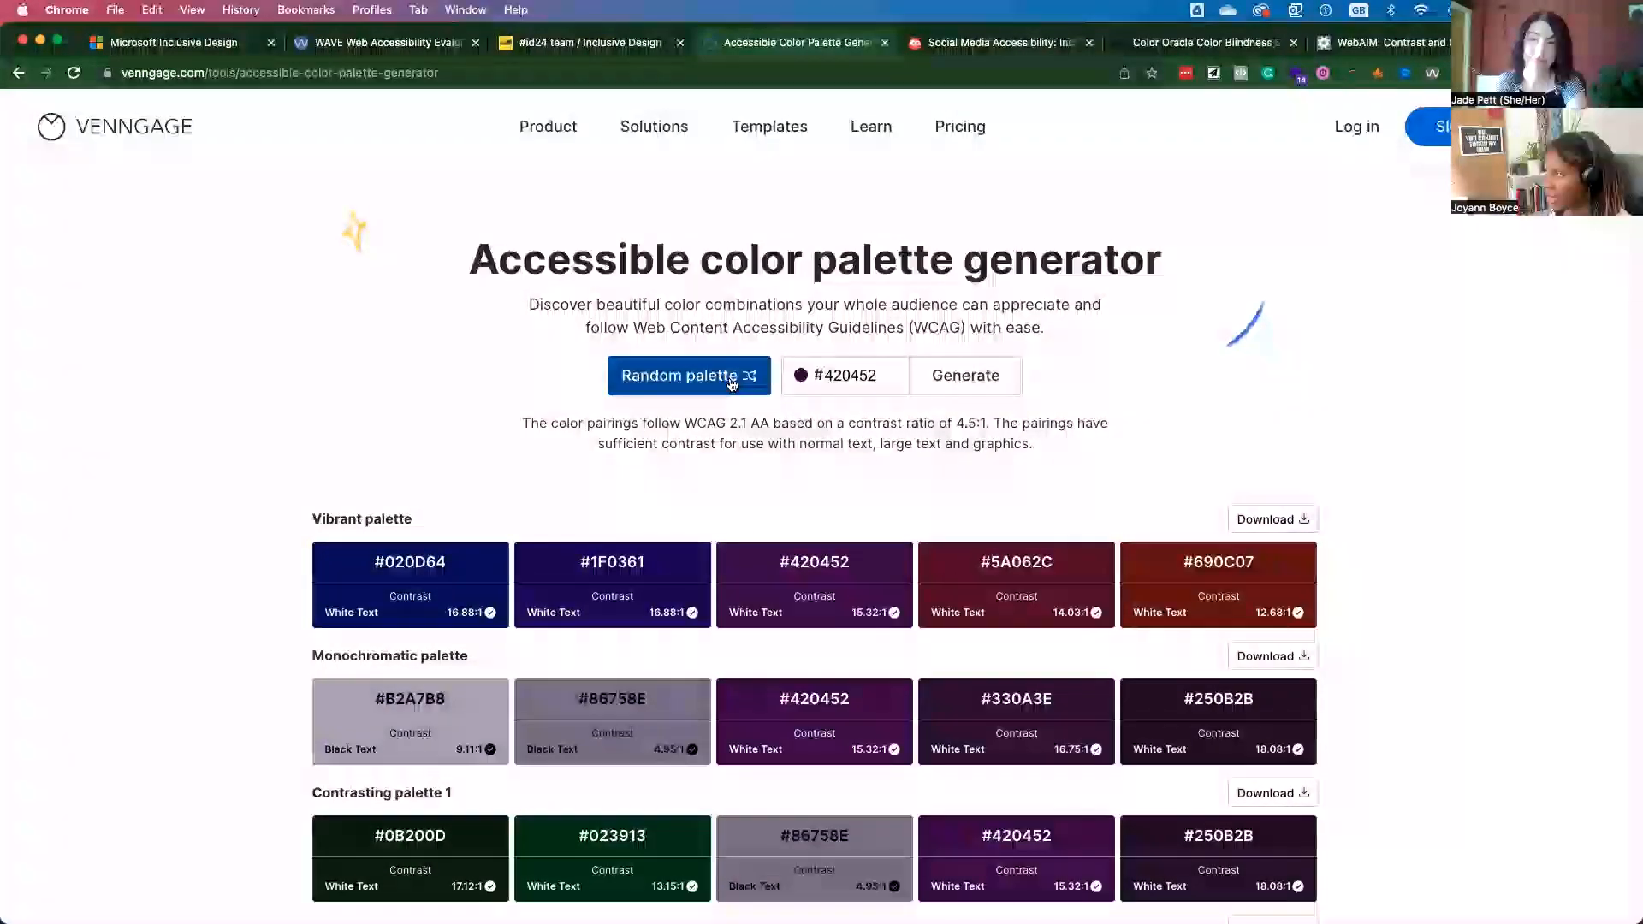
{"action": "left_click", "coordinate": [730, 385]}
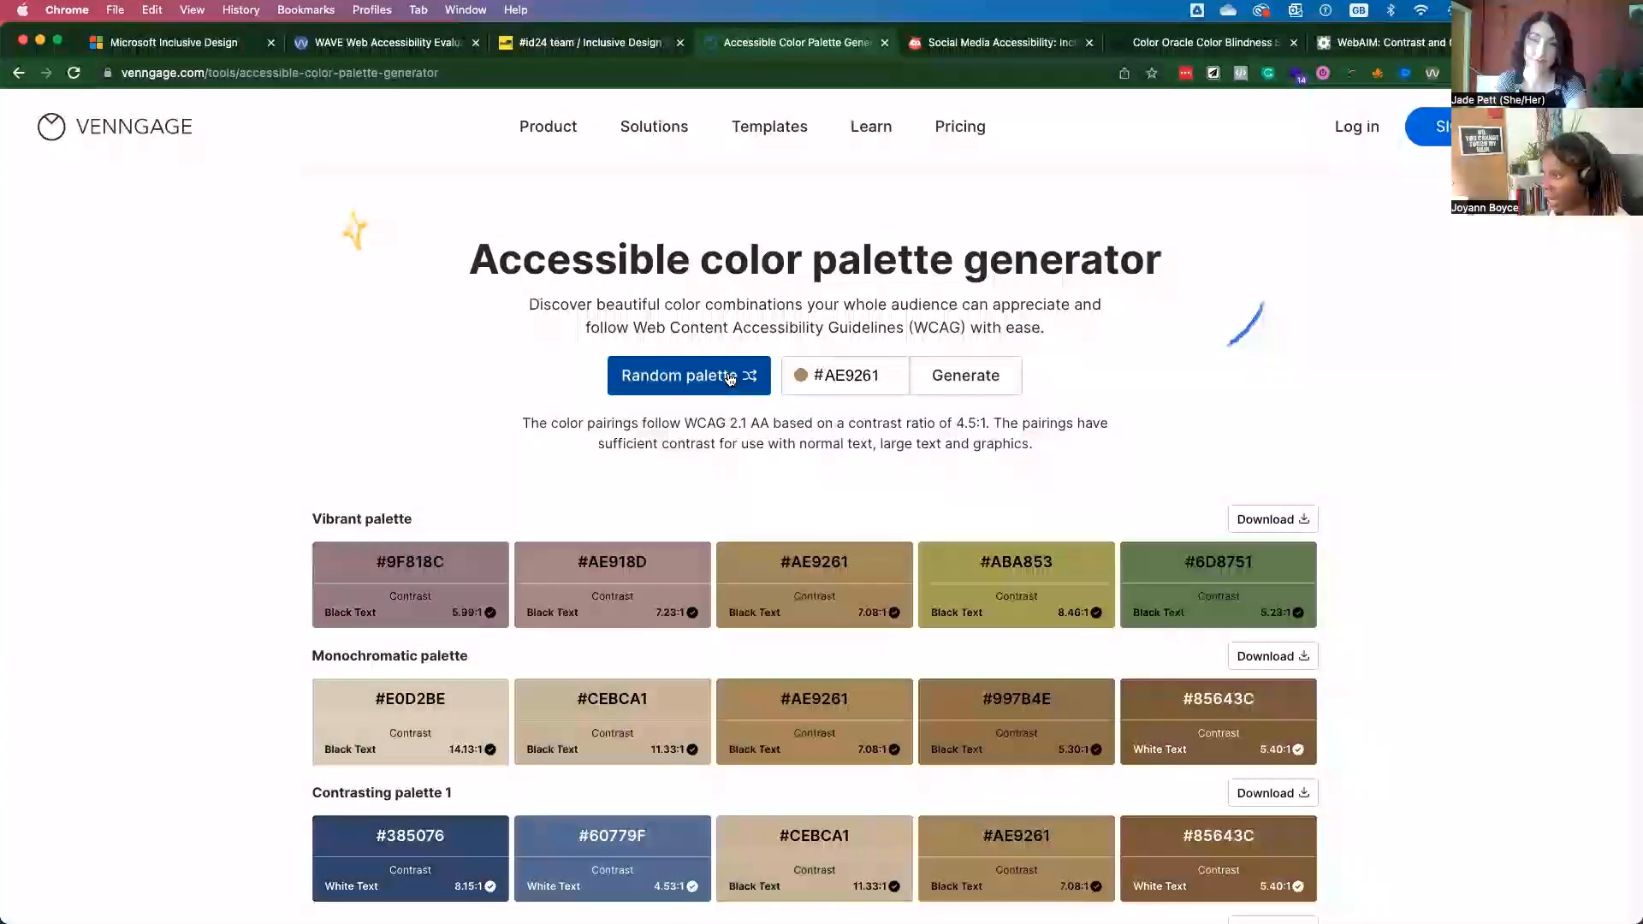
{"action": "left_click", "coordinate": [730, 377]}
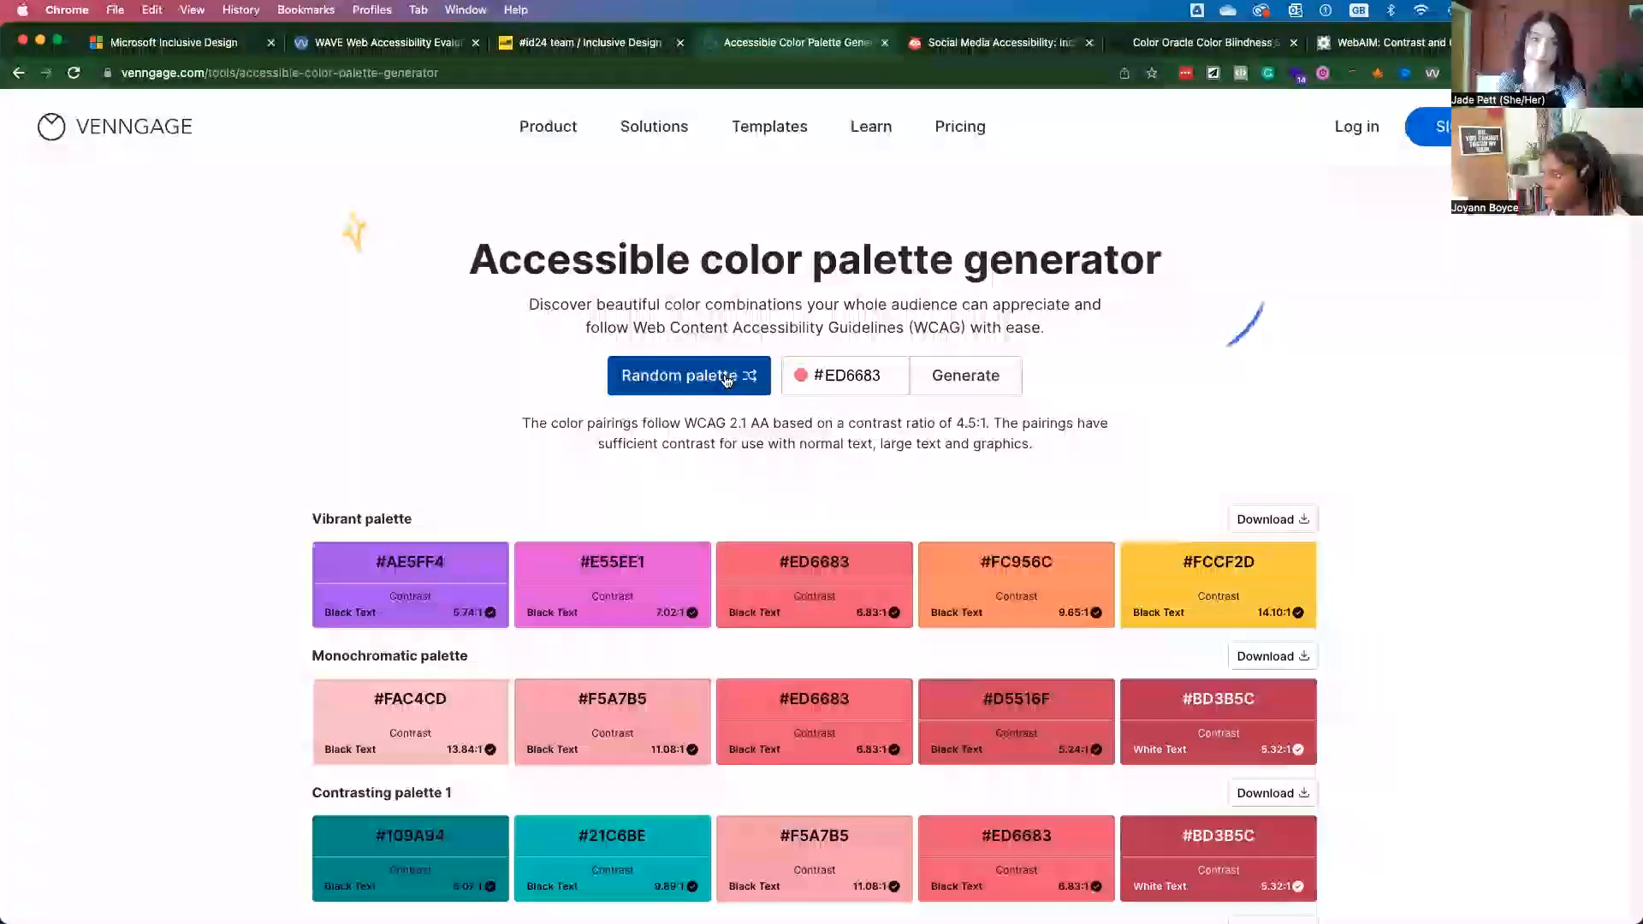
{"action": "mouse_move", "coordinate": [1000, 43]}
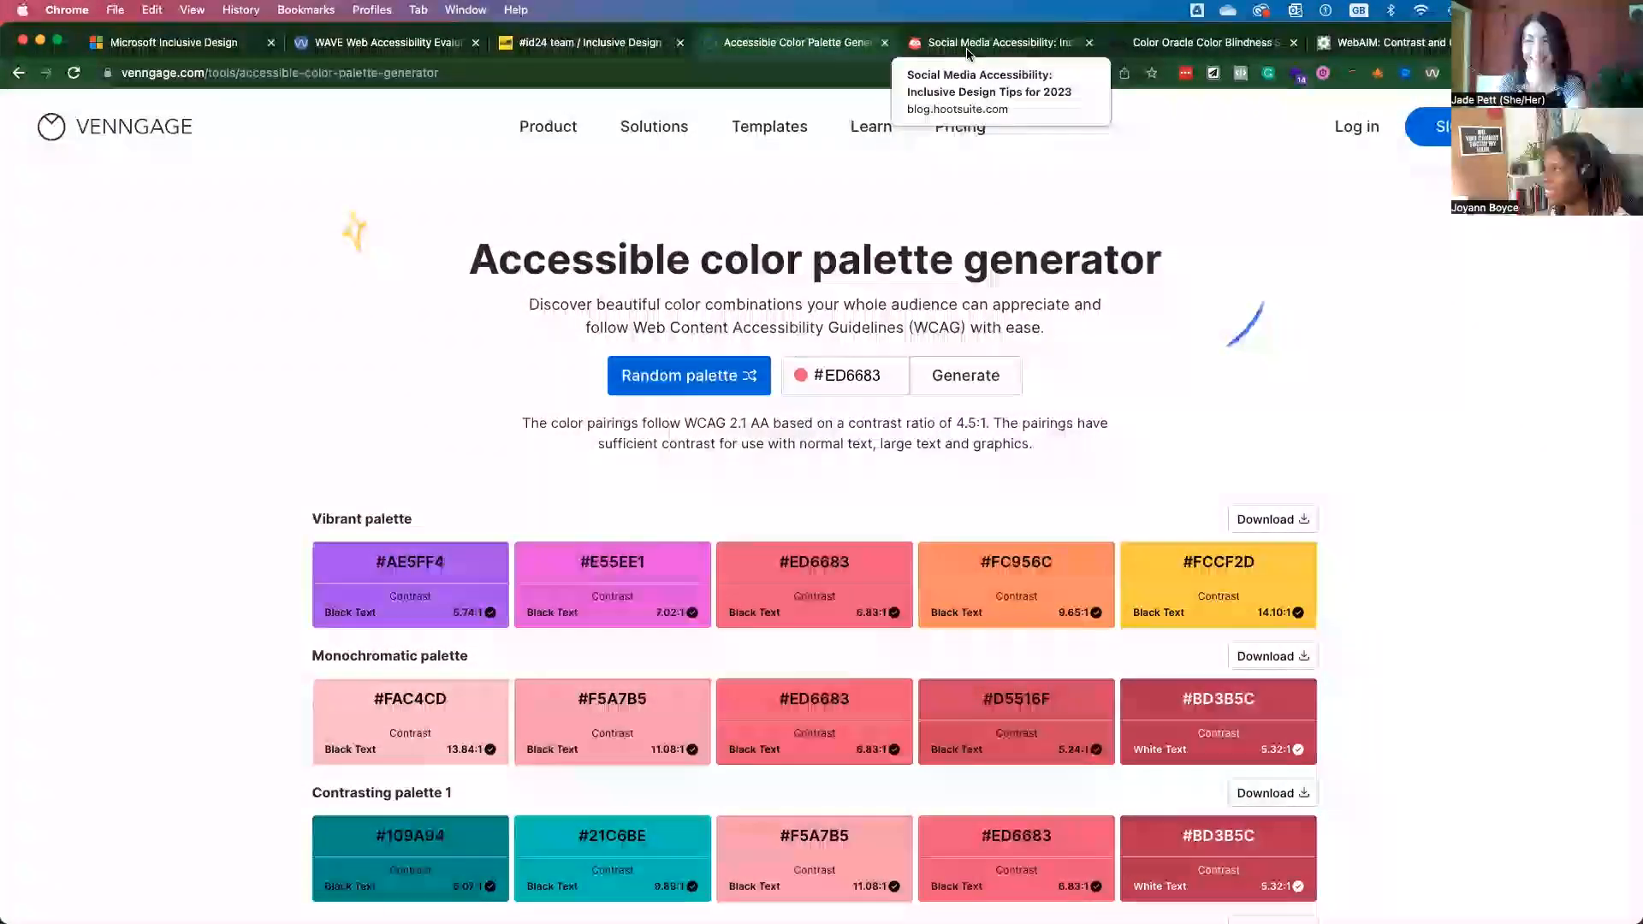
Step: Switch to the Hootsuite 'Social Media Accessibility: Inclusive Design Tips for 2023' article
{"action": "left_click", "coordinate": [970, 42]}
{"action": "scroll", "coordinate": [825, 385], "scroll_direction": "up", "scroll_amount": 10}
{"action": "scroll", "coordinate": [825, 385], "scroll_direction": "up", "scroll_amount": 10}
{"action": "scroll", "coordinate": [825, 385], "scroll_direction": "up", "scroll_amount": 5}
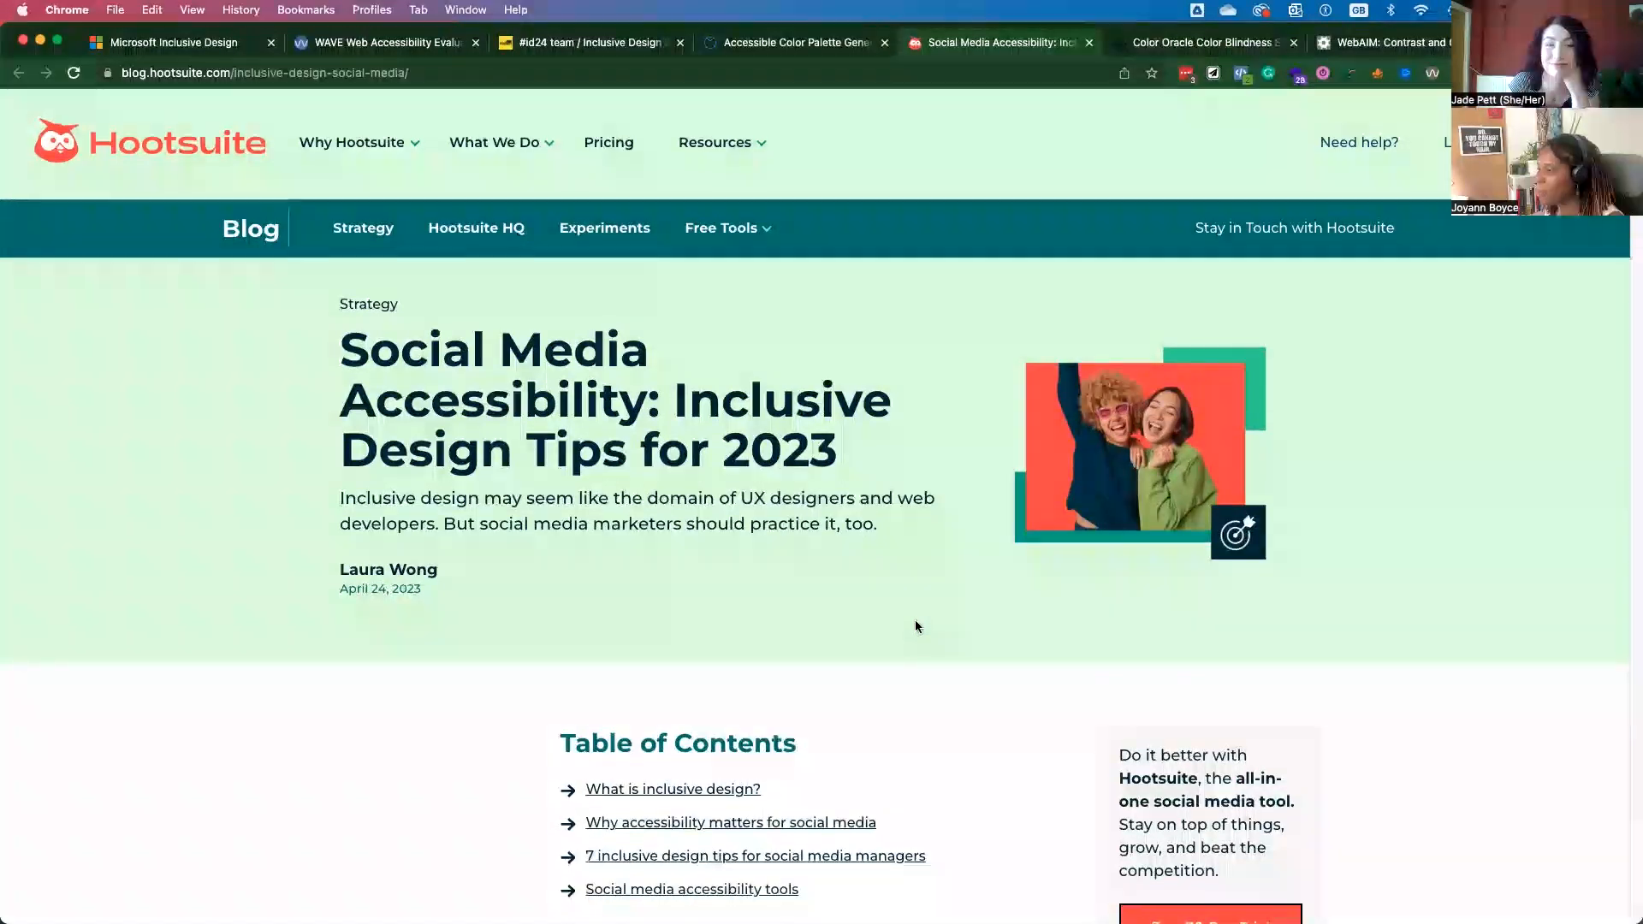
{"action": "scroll", "coordinate": [914, 620], "scroll_direction": "down", "scroll_amount": 2}
{"action": "scroll", "coordinate": [913, 620], "scroll_direction": "down", "scroll_amount": 1}
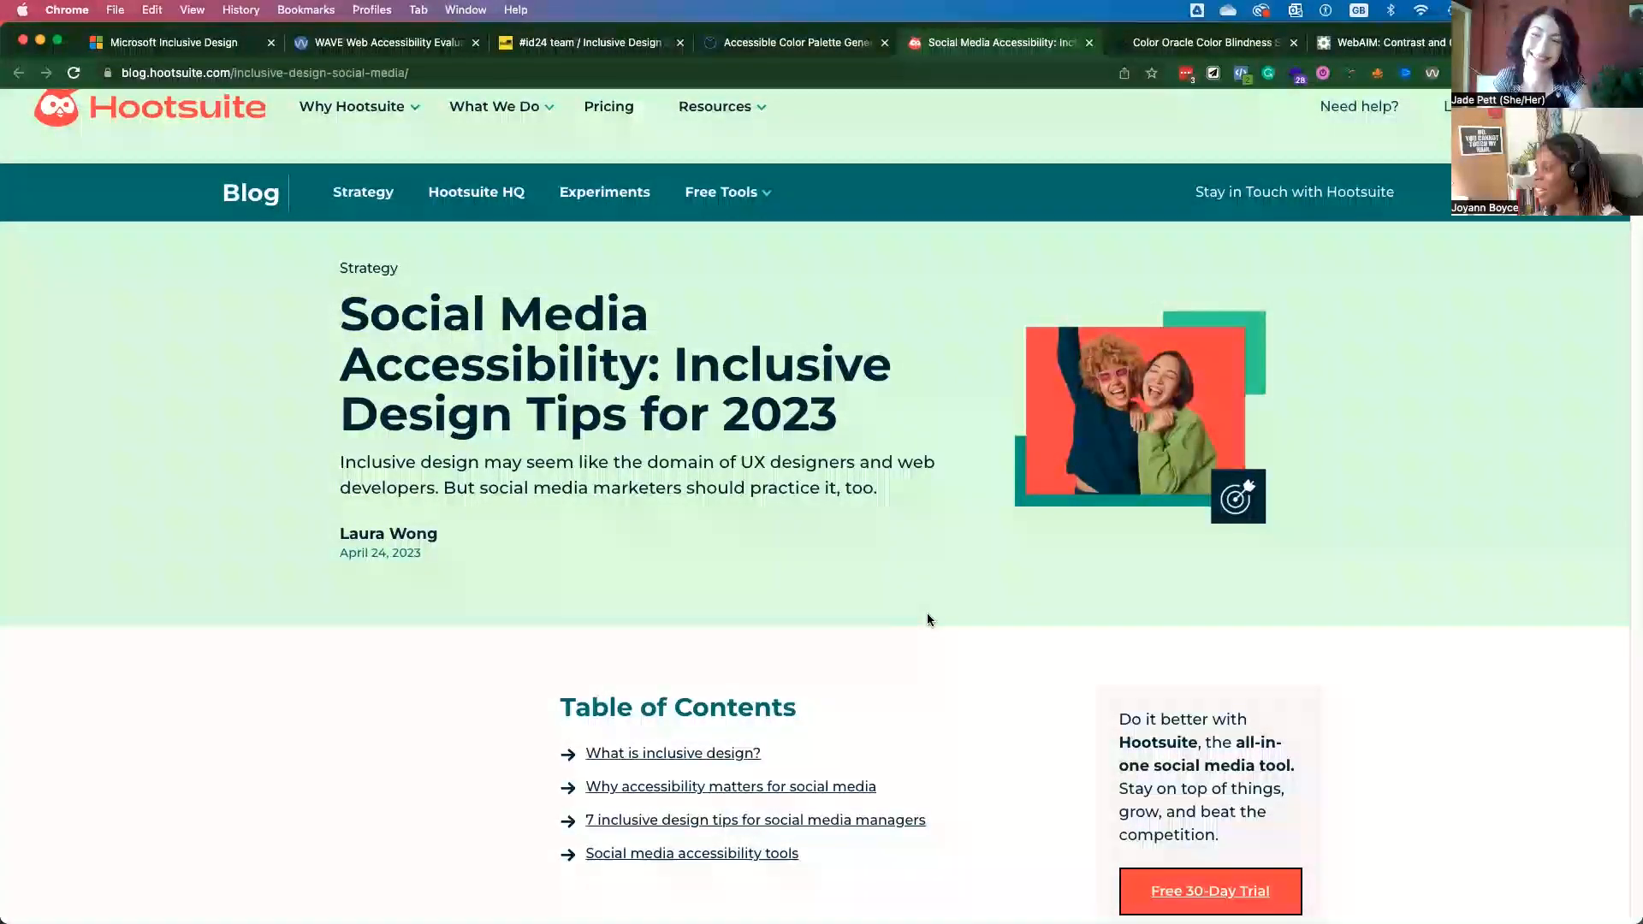
{"action": "scroll", "coordinate": [928, 628], "scroll_direction": "down", "scroll_amount": 2}
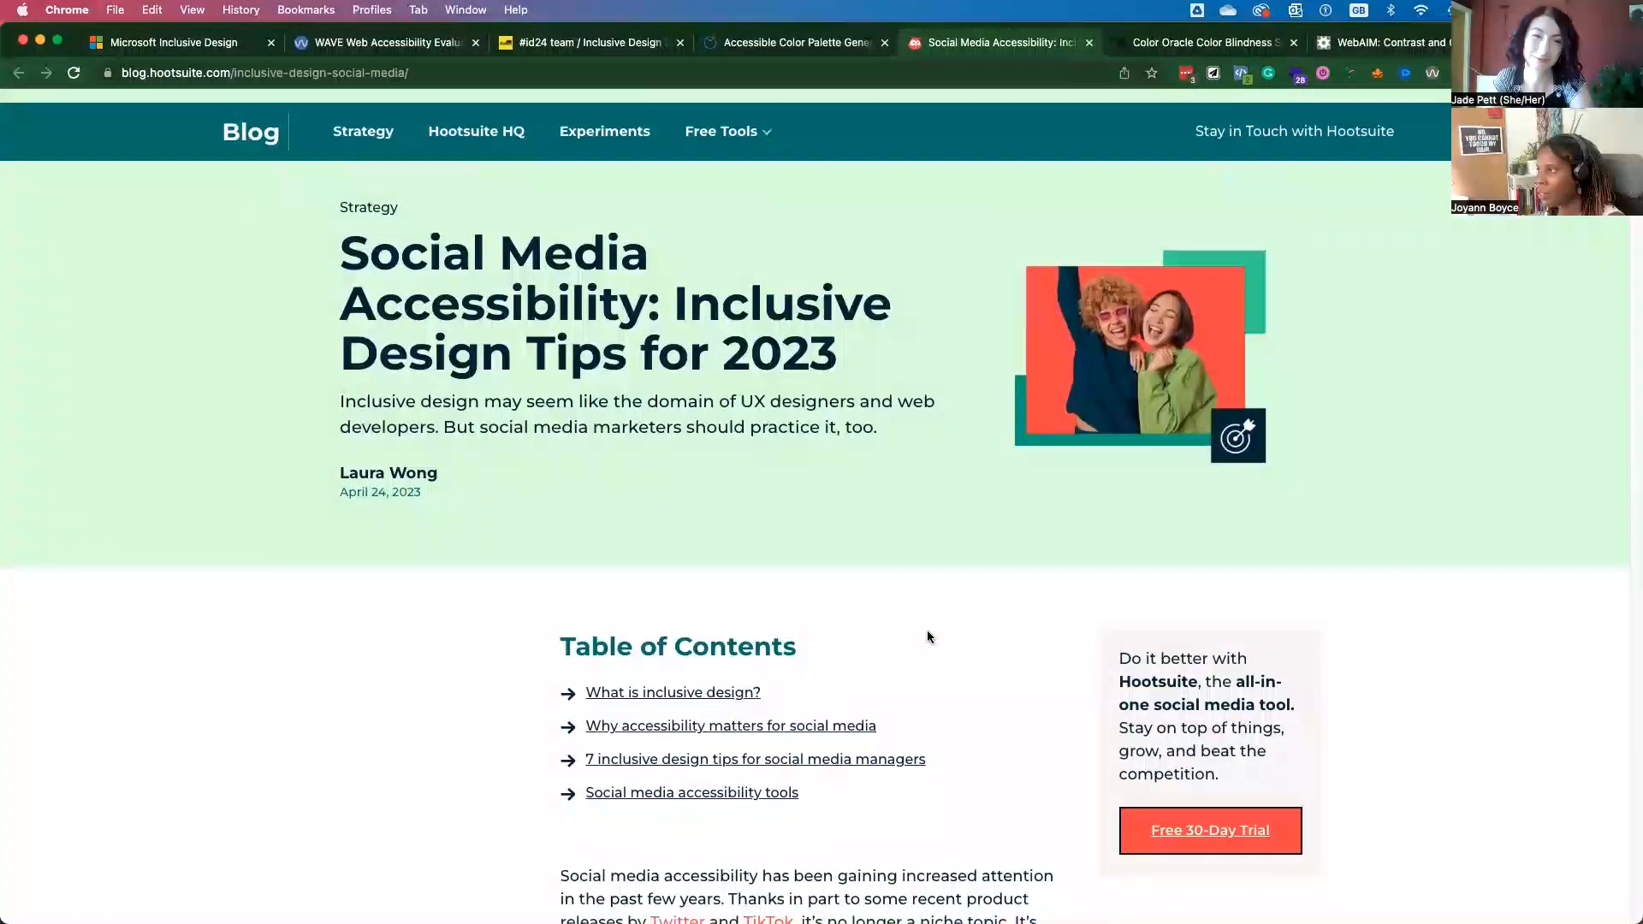
{"action": "scroll", "coordinate": [927, 631], "scroll_direction": "down", "scroll_amount": 1}
{"action": "scroll", "coordinate": [922, 630], "scroll_direction": "down", "scroll_amount": 2}
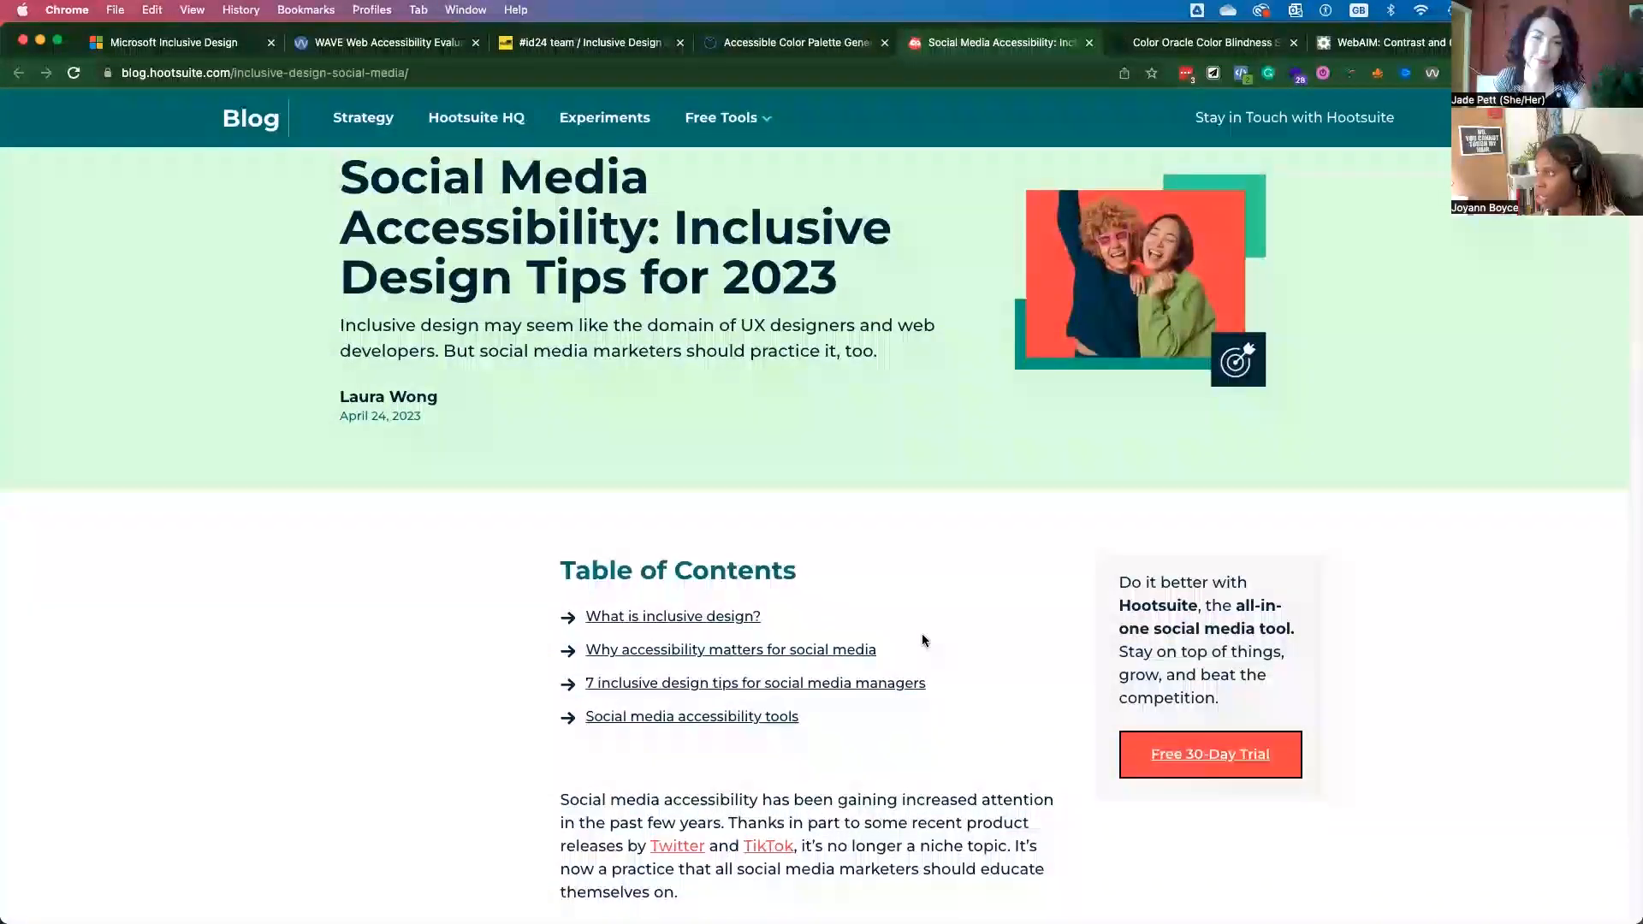
{"action": "scroll", "coordinate": [921, 633], "scroll_direction": "down", "scroll_amount": 1}
{"action": "scroll", "coordinate": [922, 633], "scroll_direction": "down", "scroll_amount": 1}
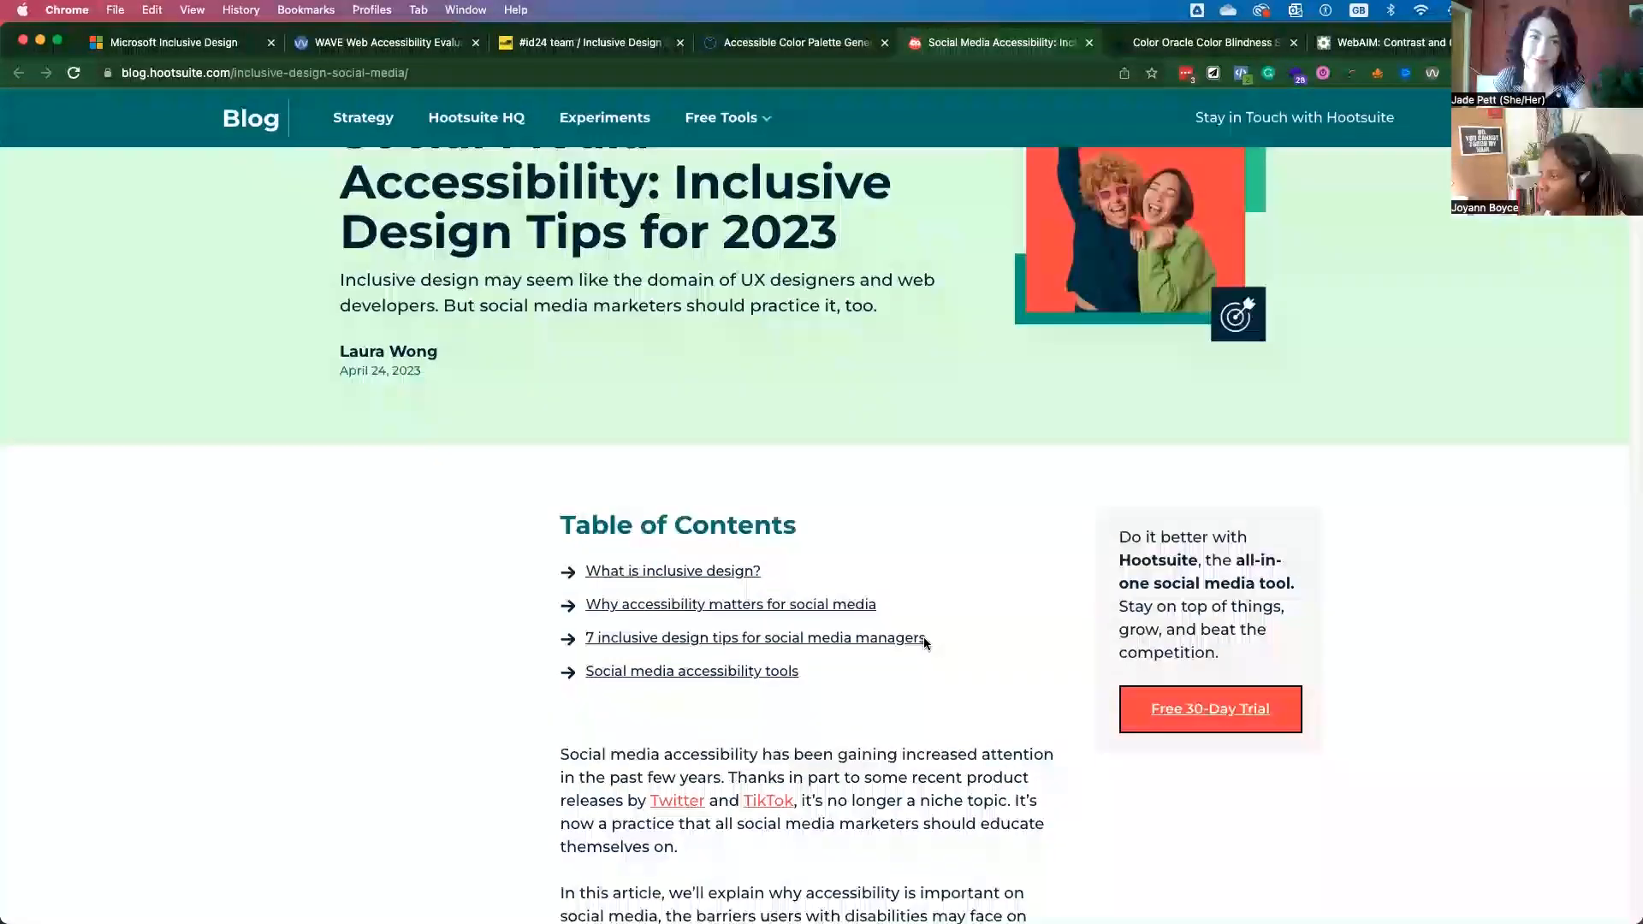
{"action": "scroll", "coordinate": [924, 637], "scroll_direction": "down", "scroll_amount": 2}
{"action": "scroll", "coordinate": [921, 648], "scroll_direction": "down", "scroll_amount": 1}
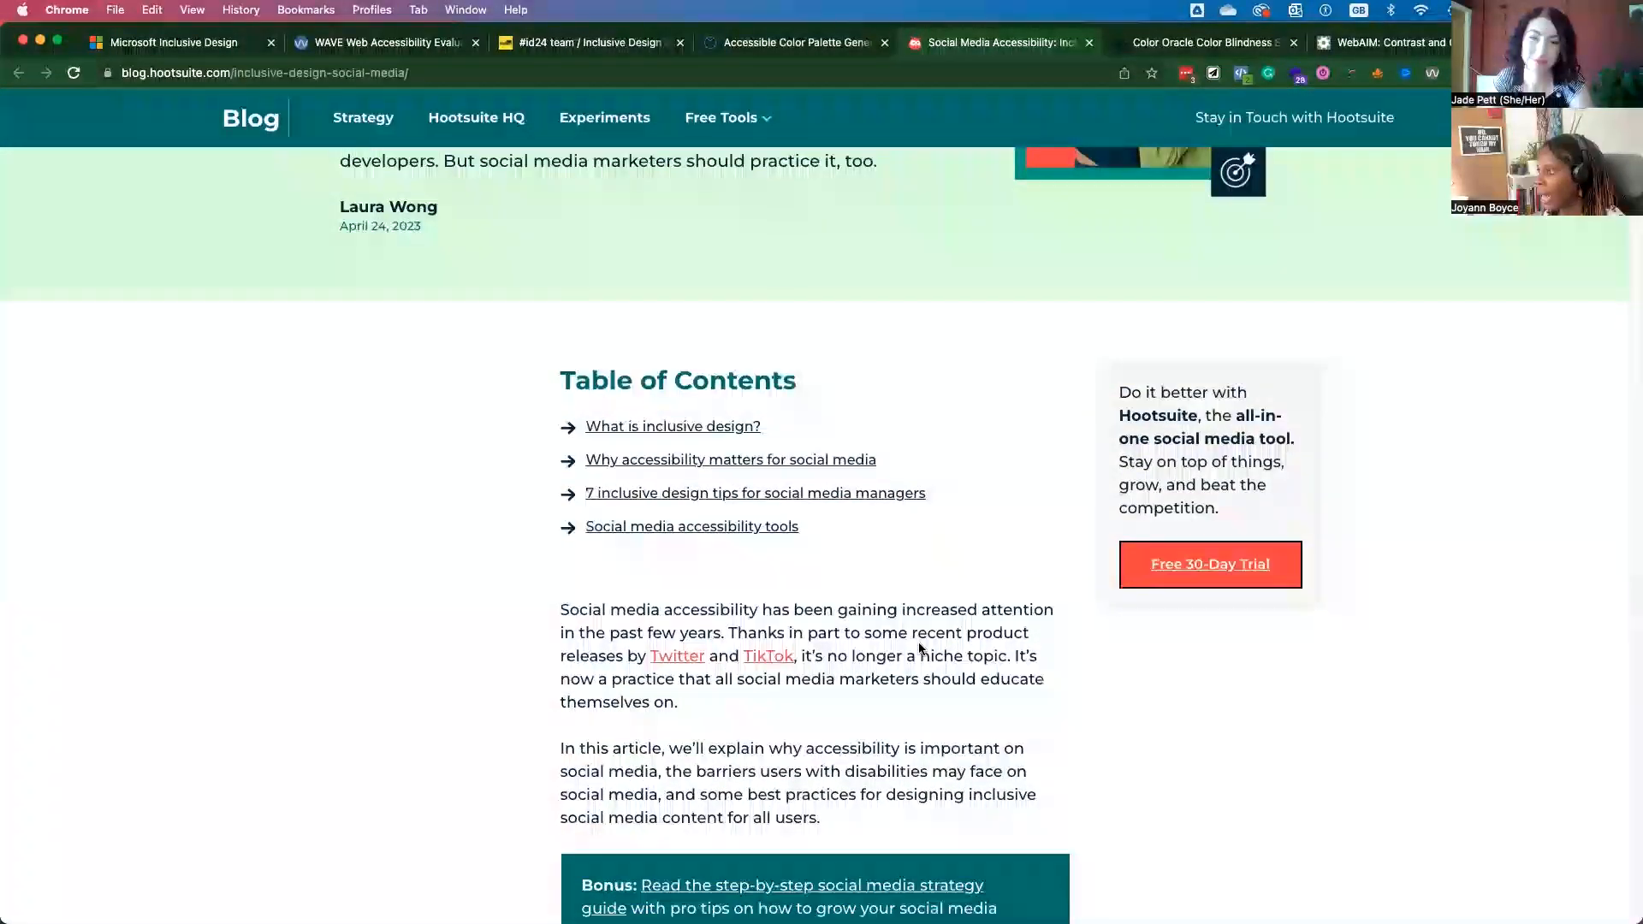
{"action": "scroll", "coordinate": [918, 643], "scroll_direction": "down", "scroll_amount": 1}
{"action": "scroll", "coordinate": [918, 642], "scroll_direction": "down", "scroll_amount": 3}
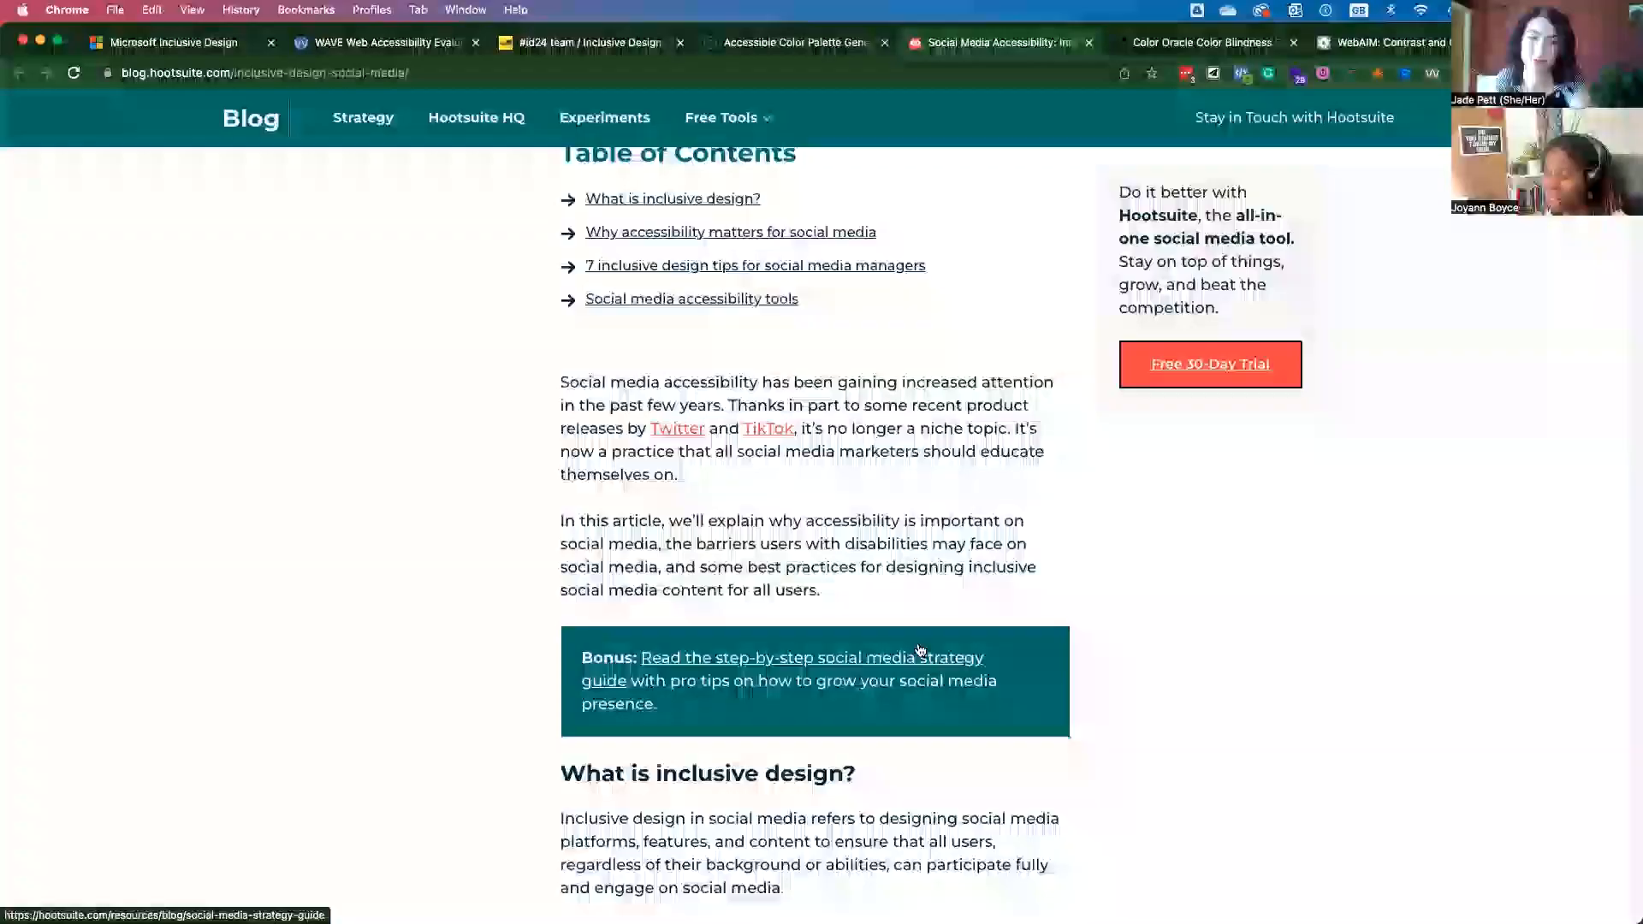
{"action": "scroll", "coordinate": [918, 648], "scroll_direction": "down", "scroll_amount": 5}
{"action": "scroll", "coordinate": [917, 642], "scroll_direction": "down", "scroll_amount": 3}
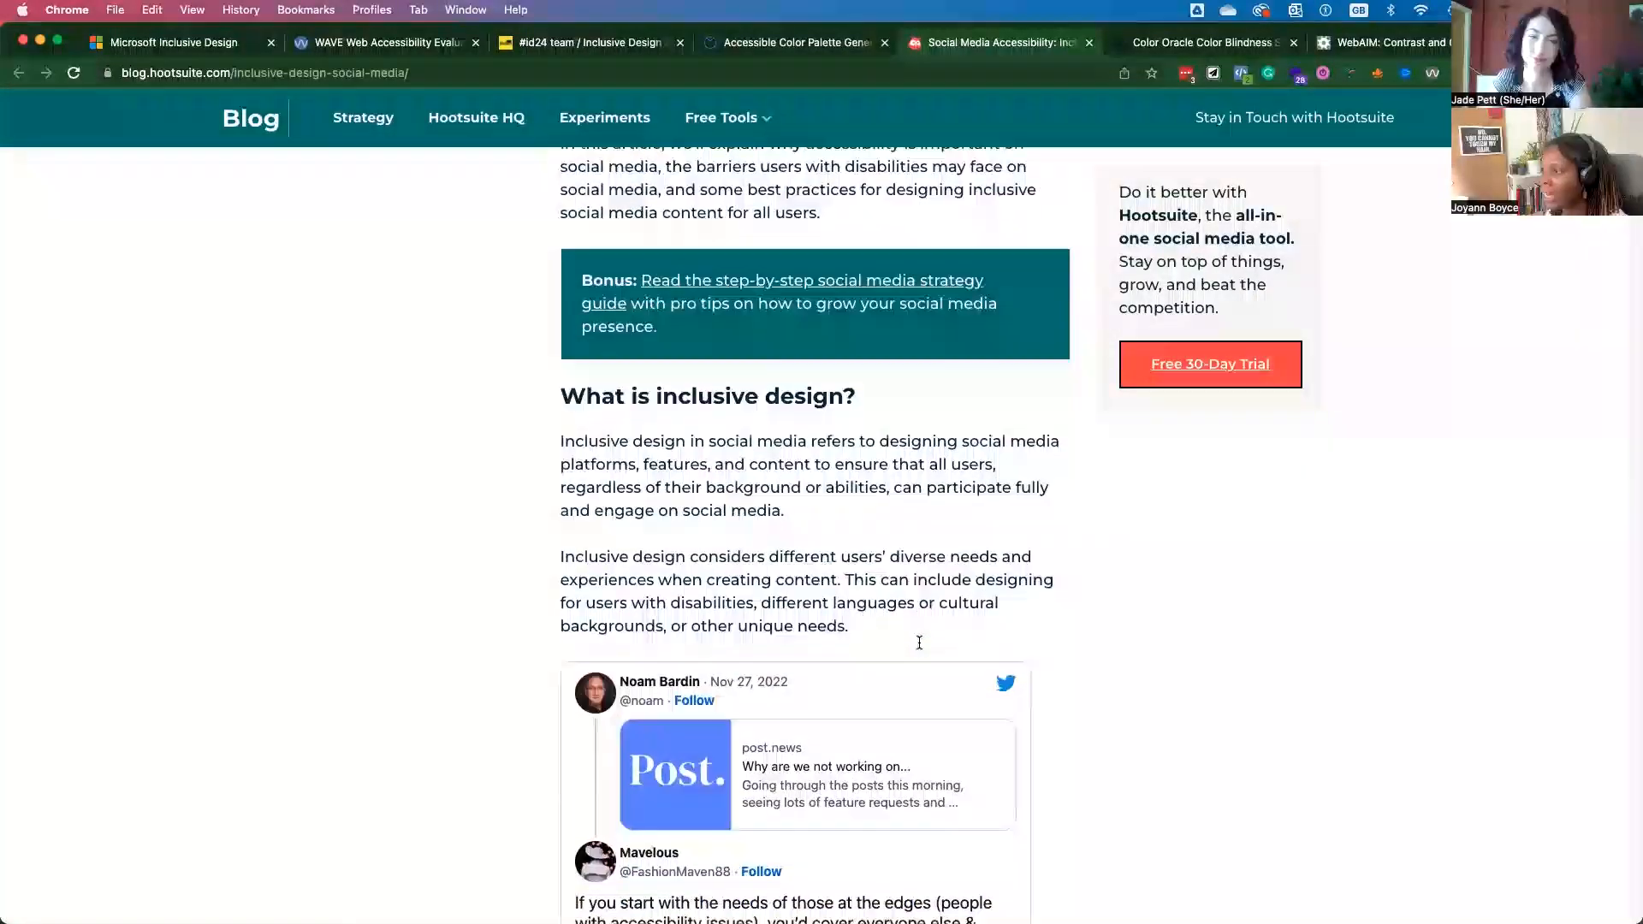
{"action": "scroll", "coordinate": [917, 642], "scroll_direction": "down", "scroll_amount": 2}
{"action": "scroll", "coordinate": [914, 616], "scroll_direction": "down", "scroll_amount": 8}
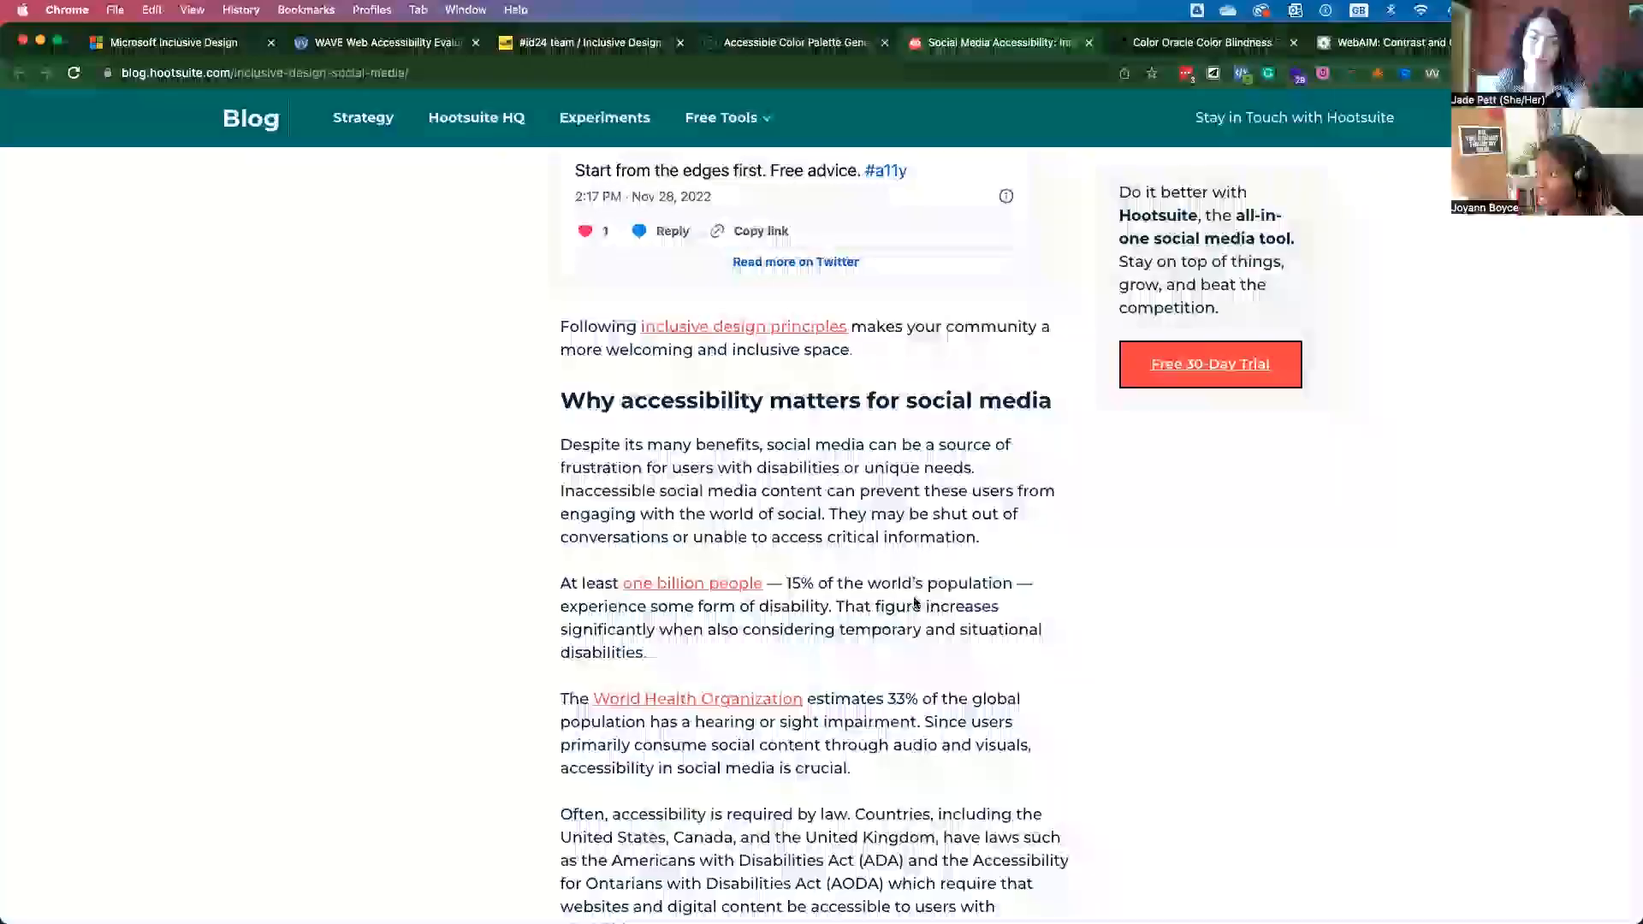
{"action": "scroll", "coordinate": [915, 597], "scroll_direction": "up", "scroll_amount": 5}
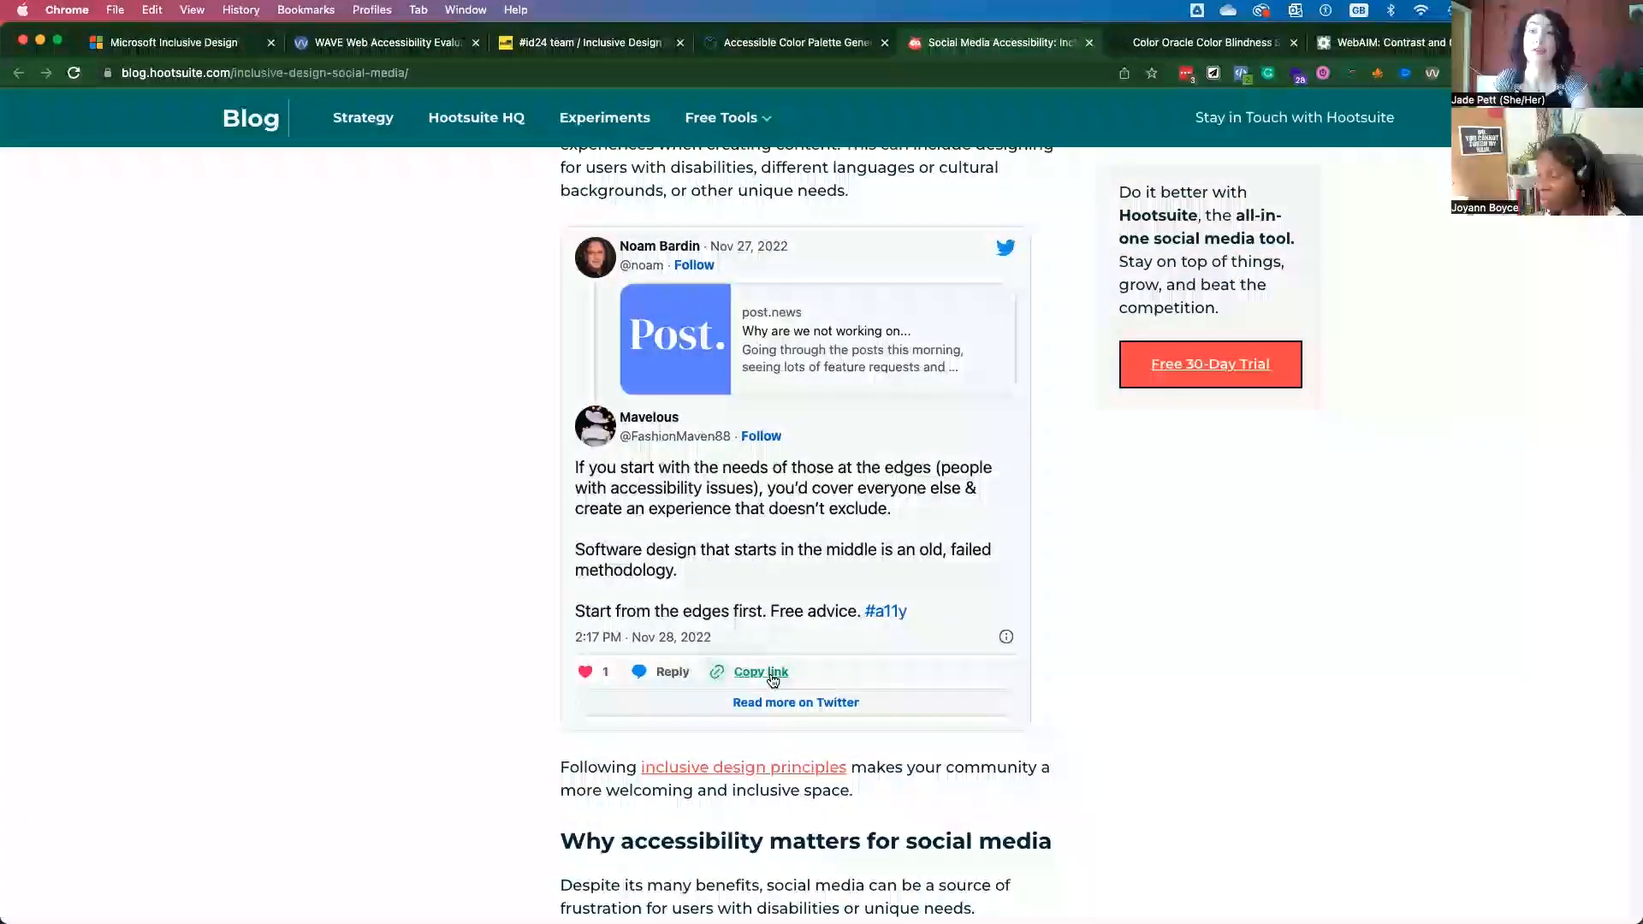
{"action": "scroll", "coordinate": [775, 688], "scroll_direction": "down", "scroll_amount": 3}
{"action": "scroll", "coordinate": [771, 694], "scroll_direction": "down", "scroll_amount": 3}
{"action": "scroll", "coordinate": [770, 693], "scroll_direction": "down", "scroll_amount": 4}
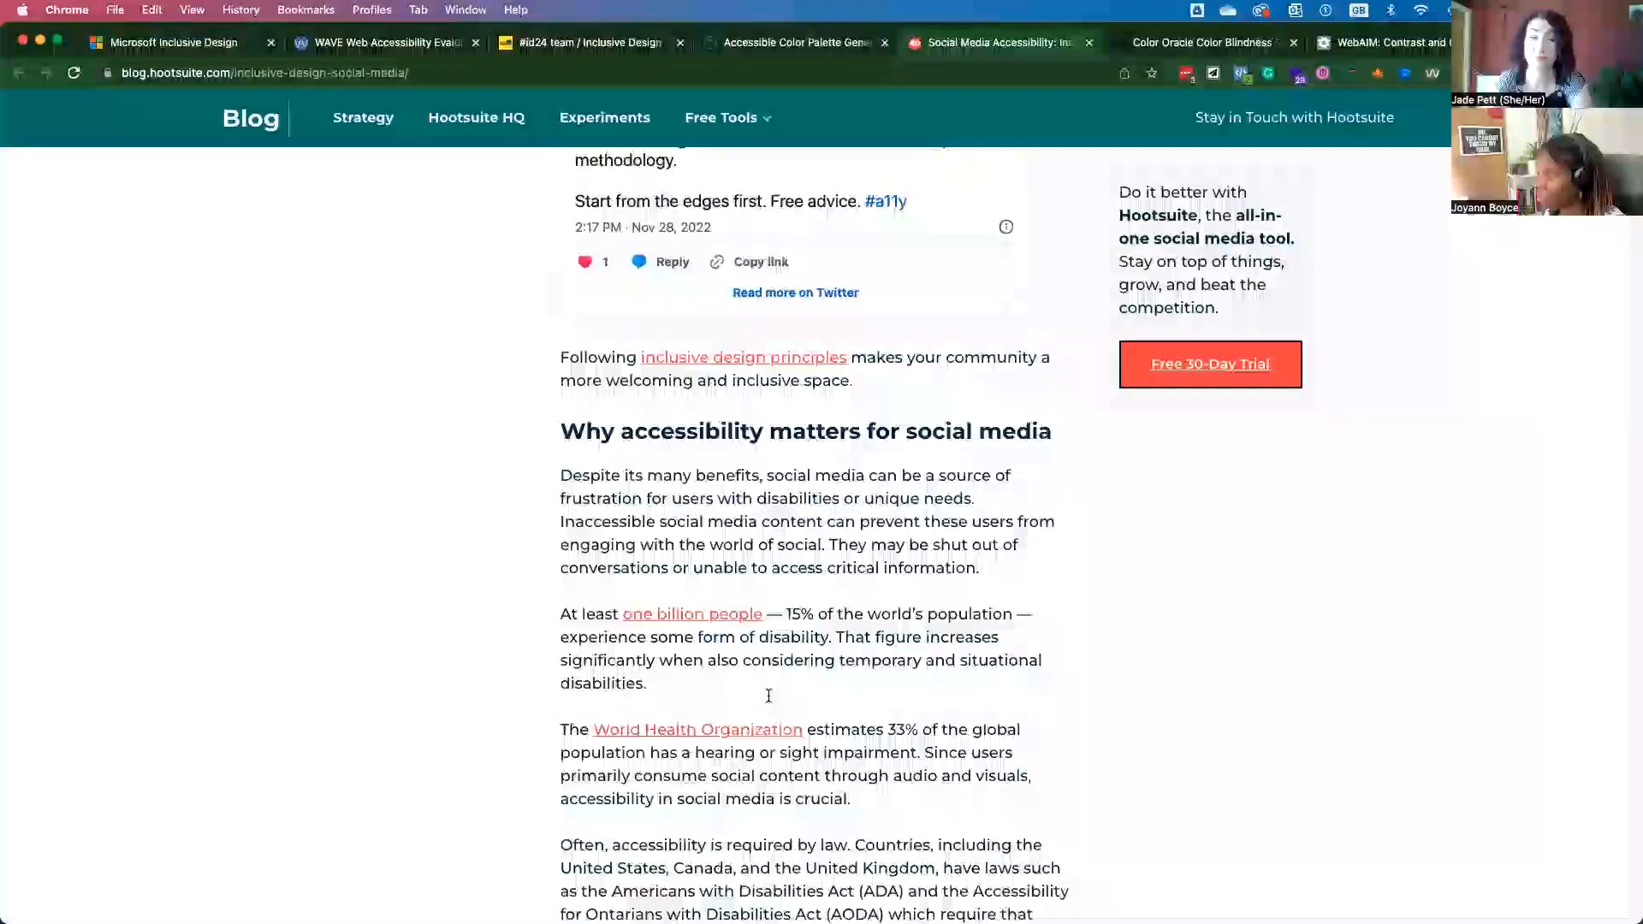
{"action": "scroll", "coordinate": [770, 693], "scroll_direction": "down", "scroll_amount": 3}
{"action": "scroll", "coordinate": [770, 695], "scroll_direction": "down", "scroll_amount": 3}
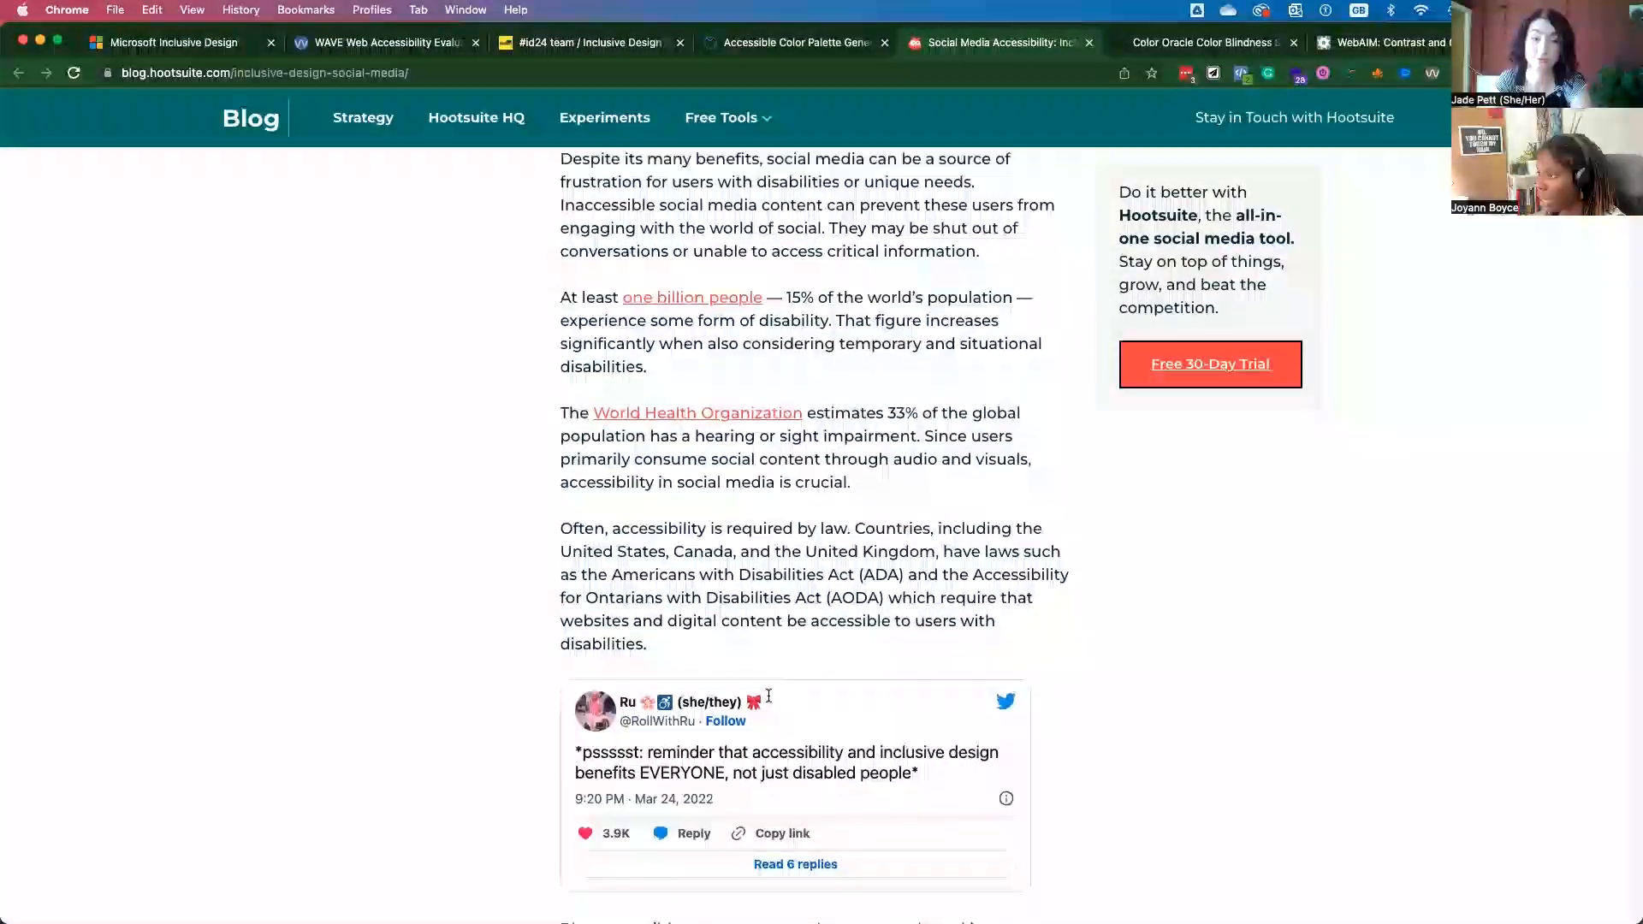
{"action": "scroll", "coordinate": [770, 697], "scroll_direction": "down", "scroll_amount": 3}
{"action": "scroll", "coordinate": [768, 694], "scroll_direction": "down", "scroll_amount": 5}
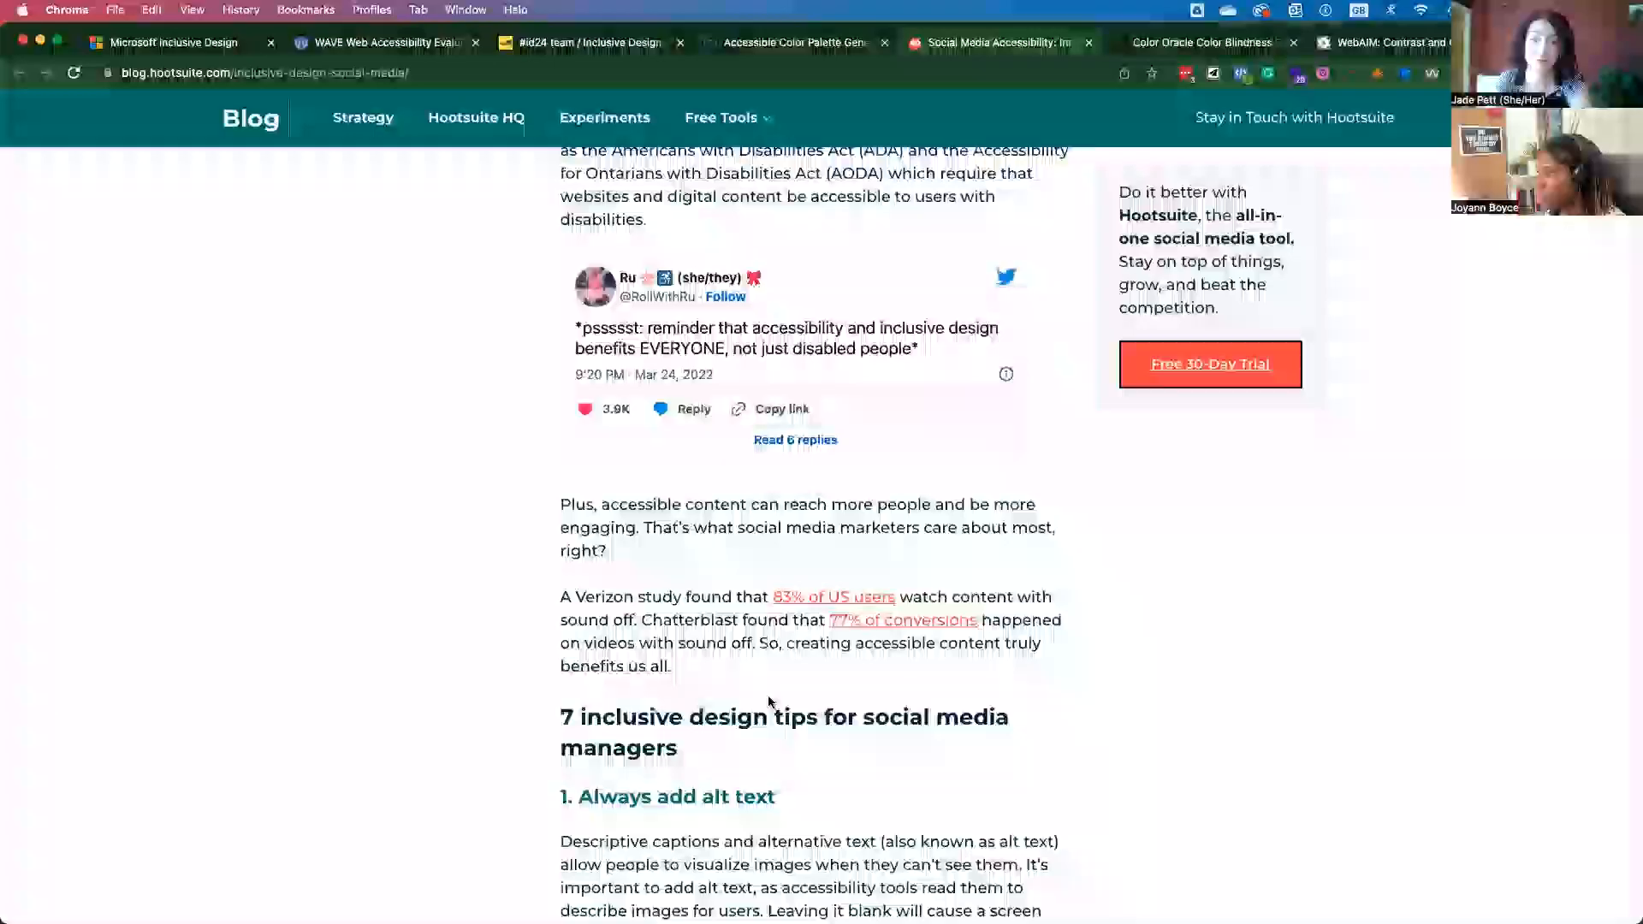
{"action": "scroll", "coordinate": [769, 694], "scroll_direction": "down", "scroll_amount": 3}
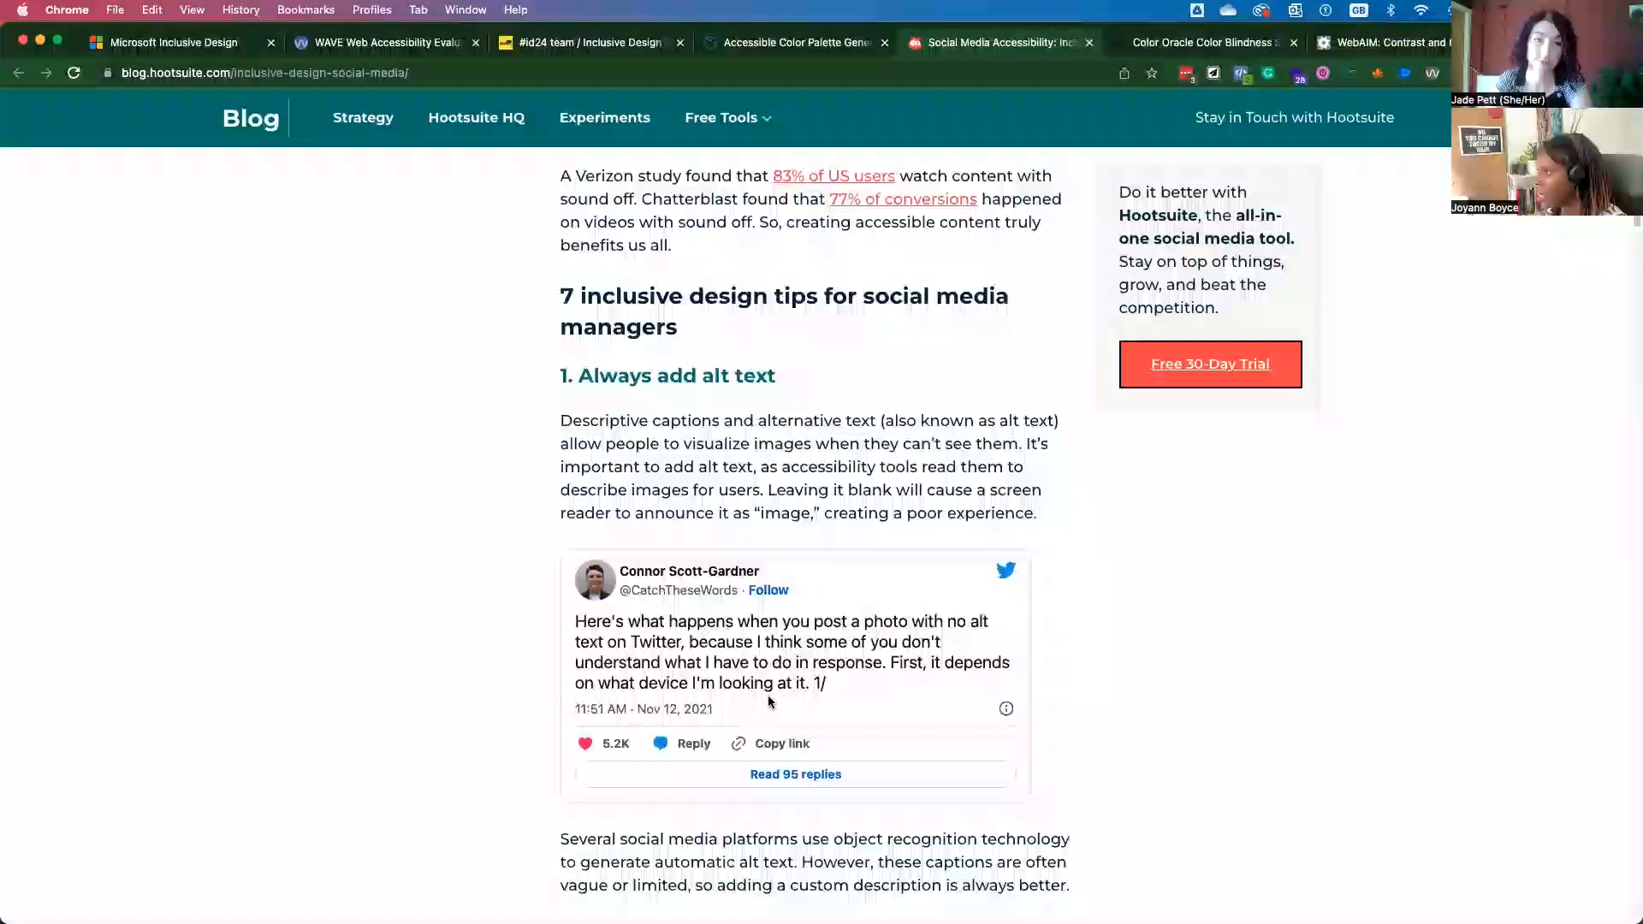
{"action": "scroll", "coordinate": [770, 700], "scroll_direction": "down", "scroll_amount": 5}
{"action": "scroll", "coordinate": [769, 701], "scroll_direction": "down", "scroll_amount": 3}
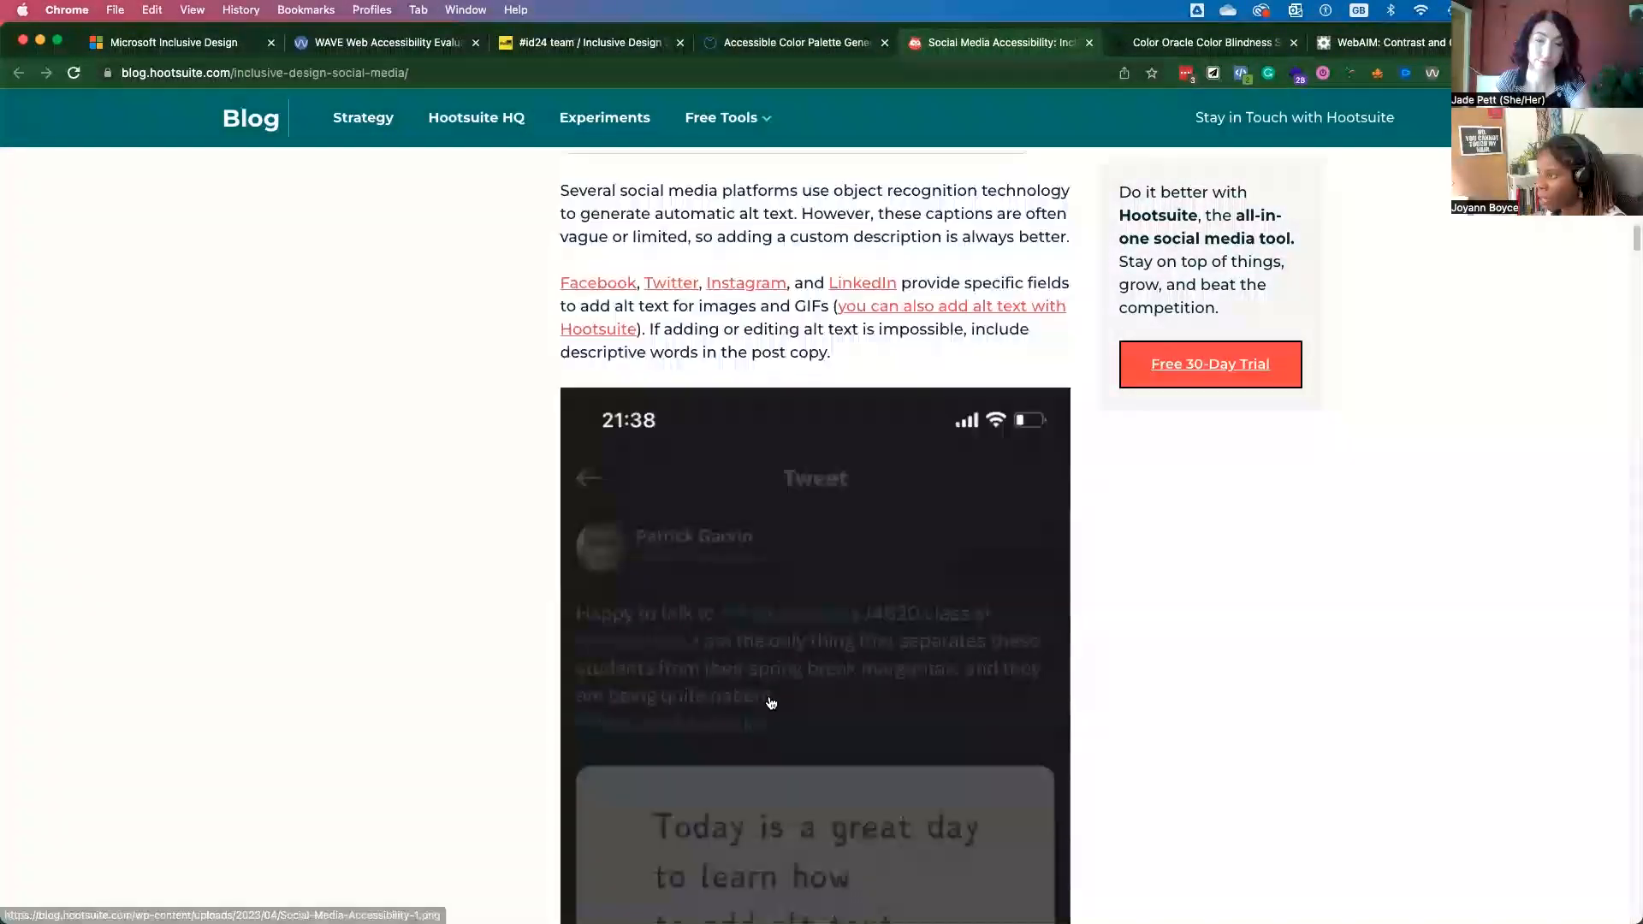
{"action": "scroll", "coordinate": [769, 701], "scroll_direction": "down", "scroll_amount": 2}
{"action": "scroll", "coordinate": [770, 701], "scroll_direction": "down", "scroll_amount": 3}
{"action": "scroll", "coordinate": [769, 701], "scroll_direction": "down", "scroll_amount": 1}
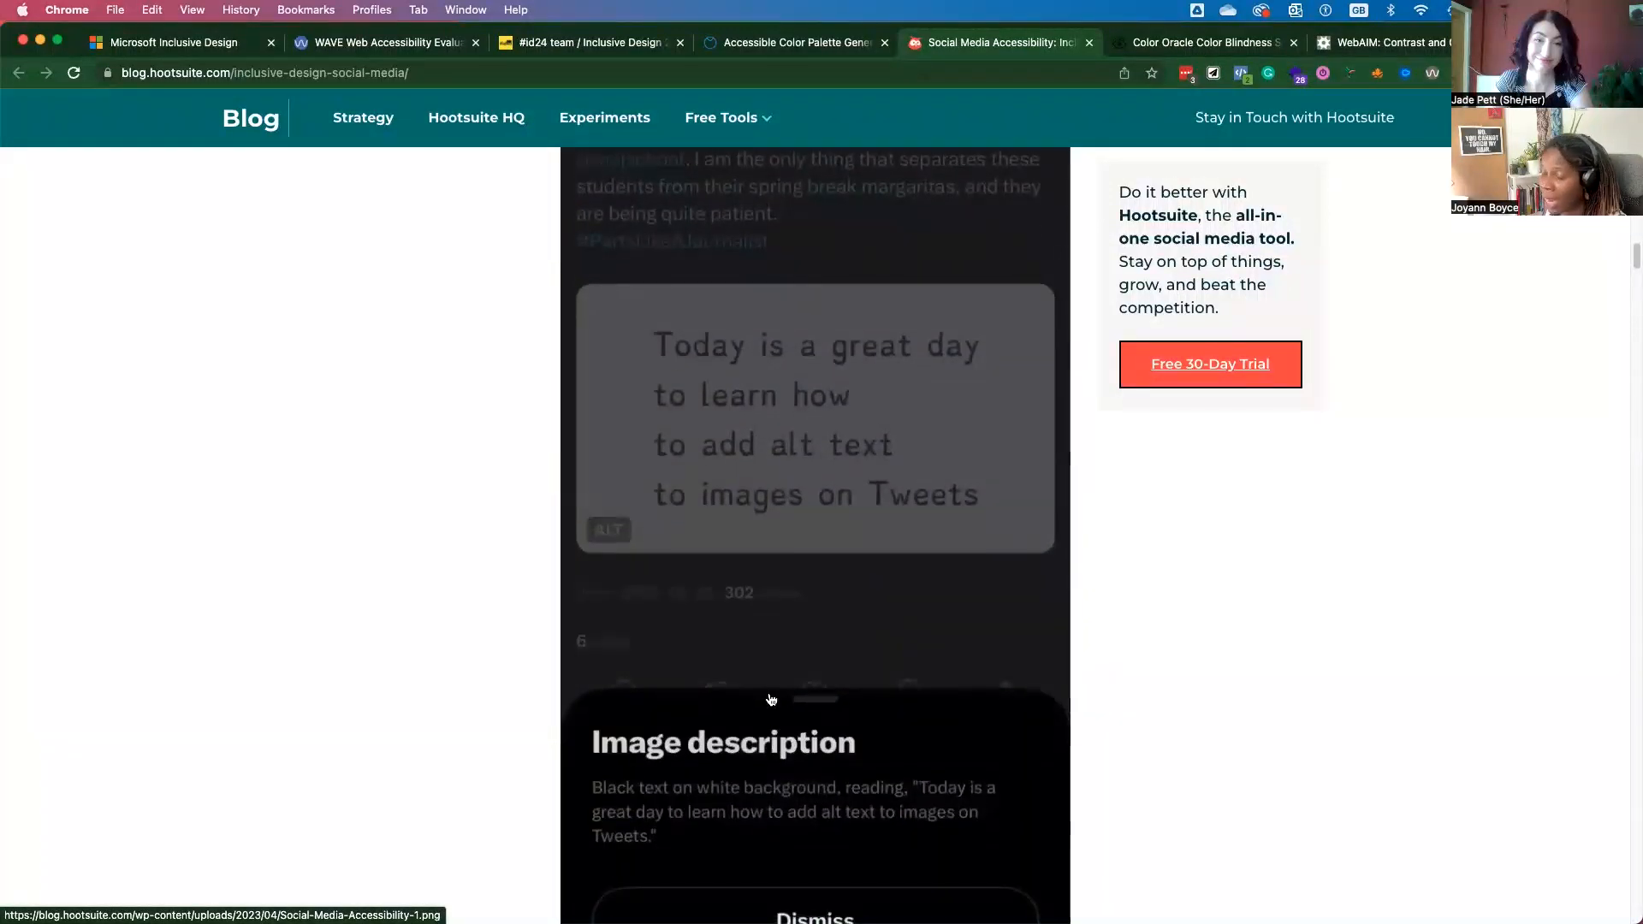
{"action": "scroll", "coordinate": [771, 703], "scroll_direction": "down", "scroll_amount": 3}
{"action": "scroll", "coordinate": [771, 700], "scroll_direction": "down", "scroll_amount": 1}
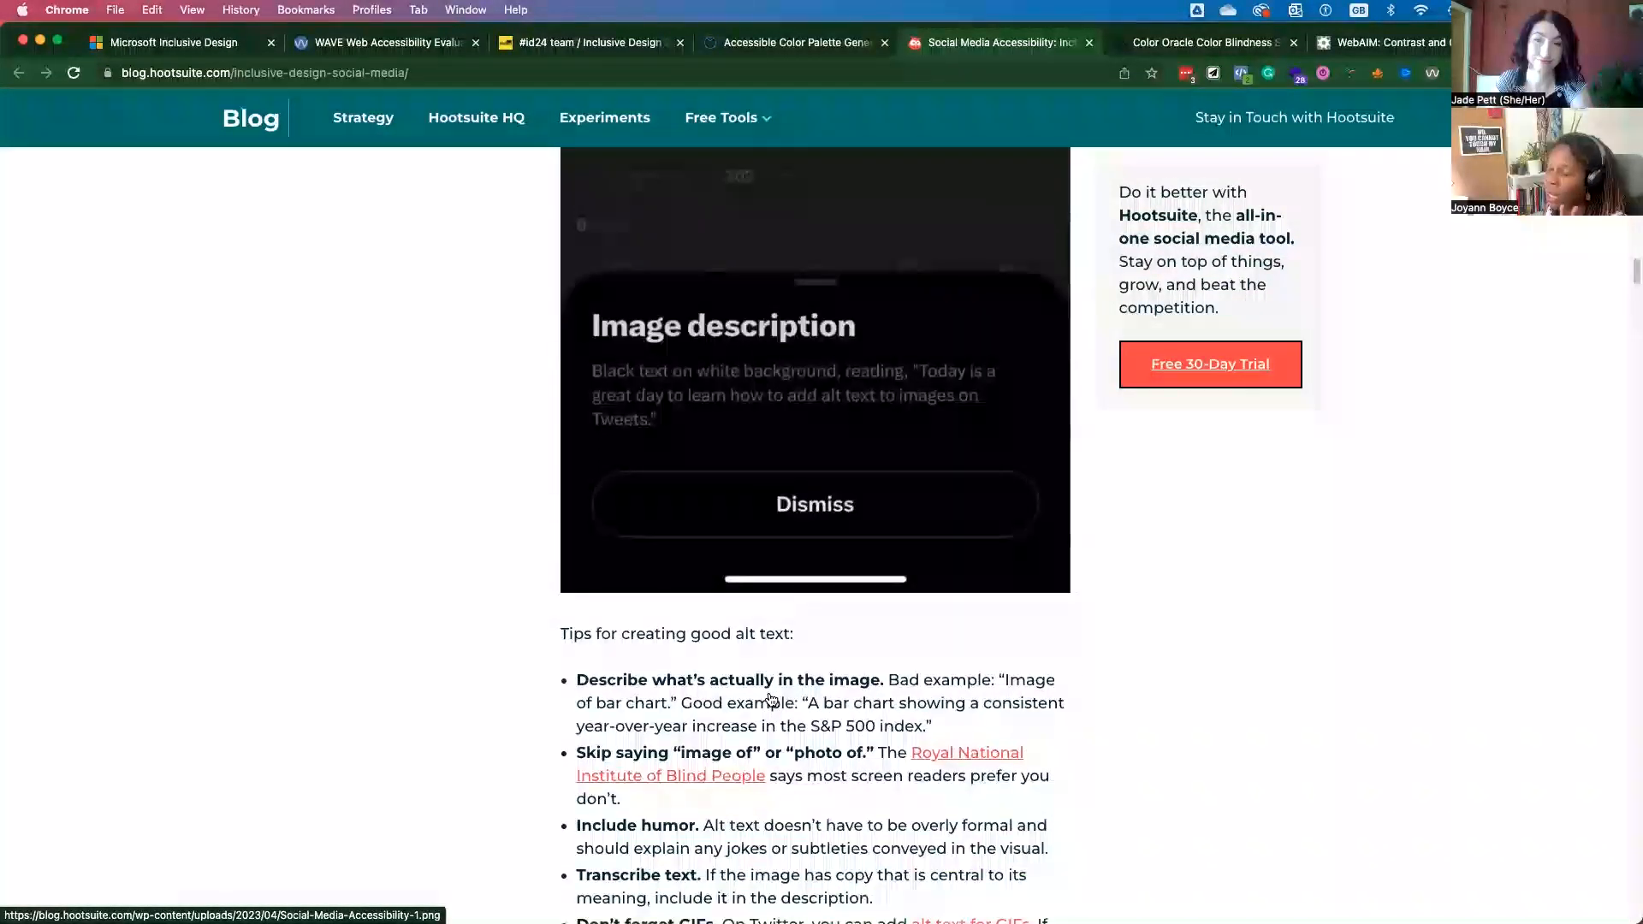
{"action": "scroll", "coordinate": [771, 700], "scroll_direction": "down", "scroll_amount": 4}
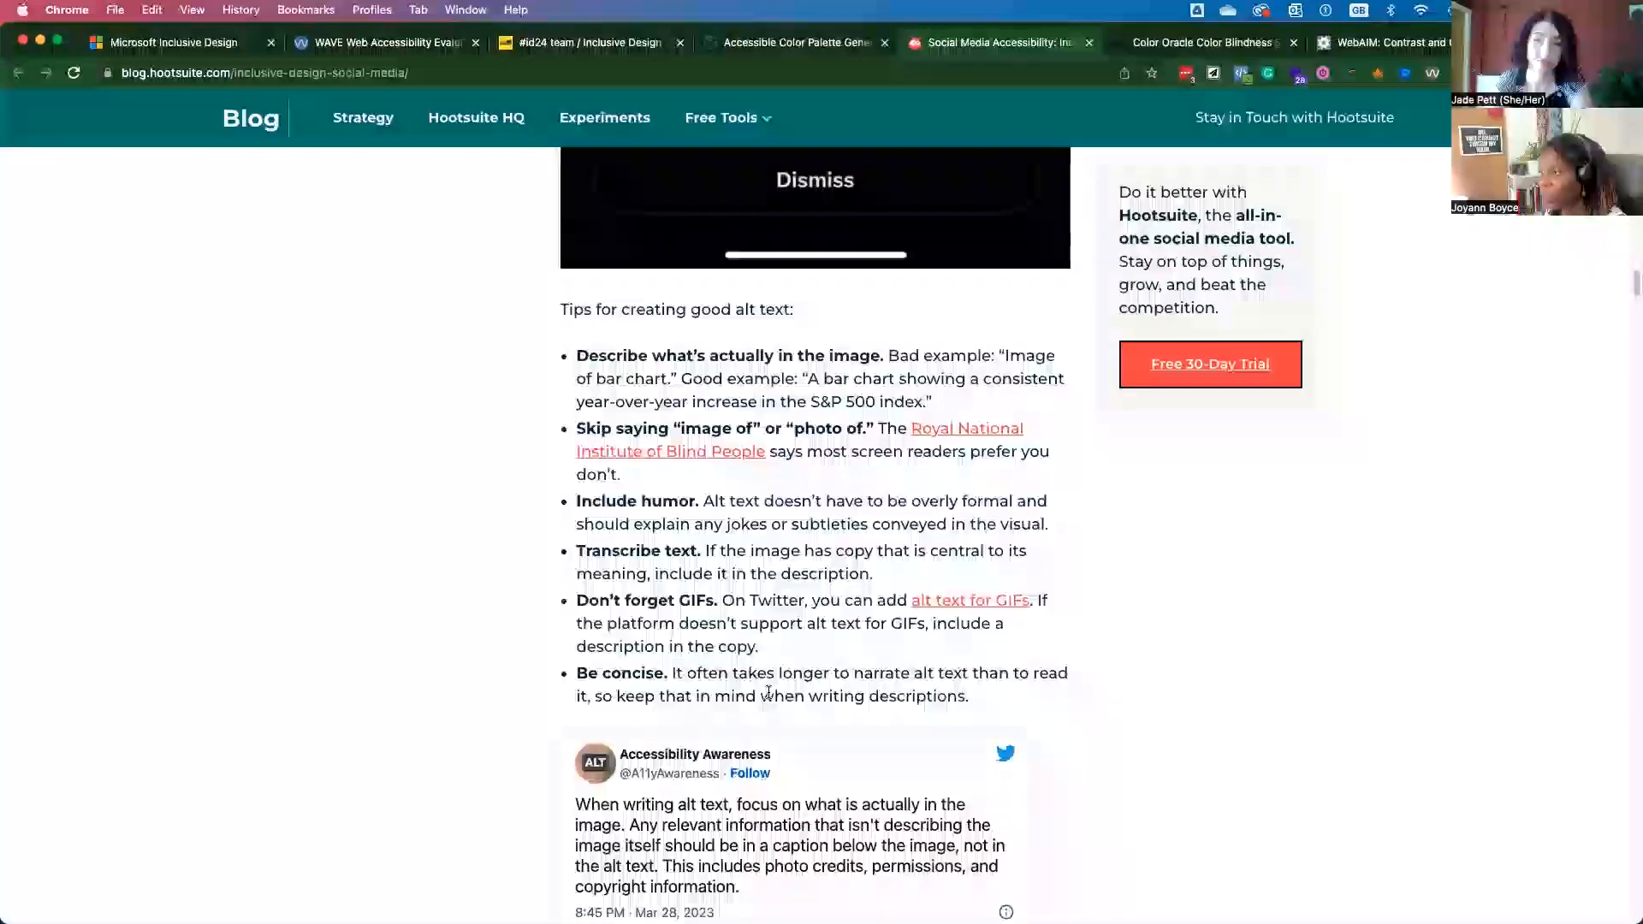
{"action": "scroll", "coordinate": [769, 697], "scroll_direction": "down", "scroll_amount": 3}
{"action": "scroll", "coordinate": [769, 696], "scroll_direction": "down", "scroll_amount": 2}
{"action": "scroll", "coordinate": [769, 697], "scroll_direction": "down", "scroll_amount": 2}
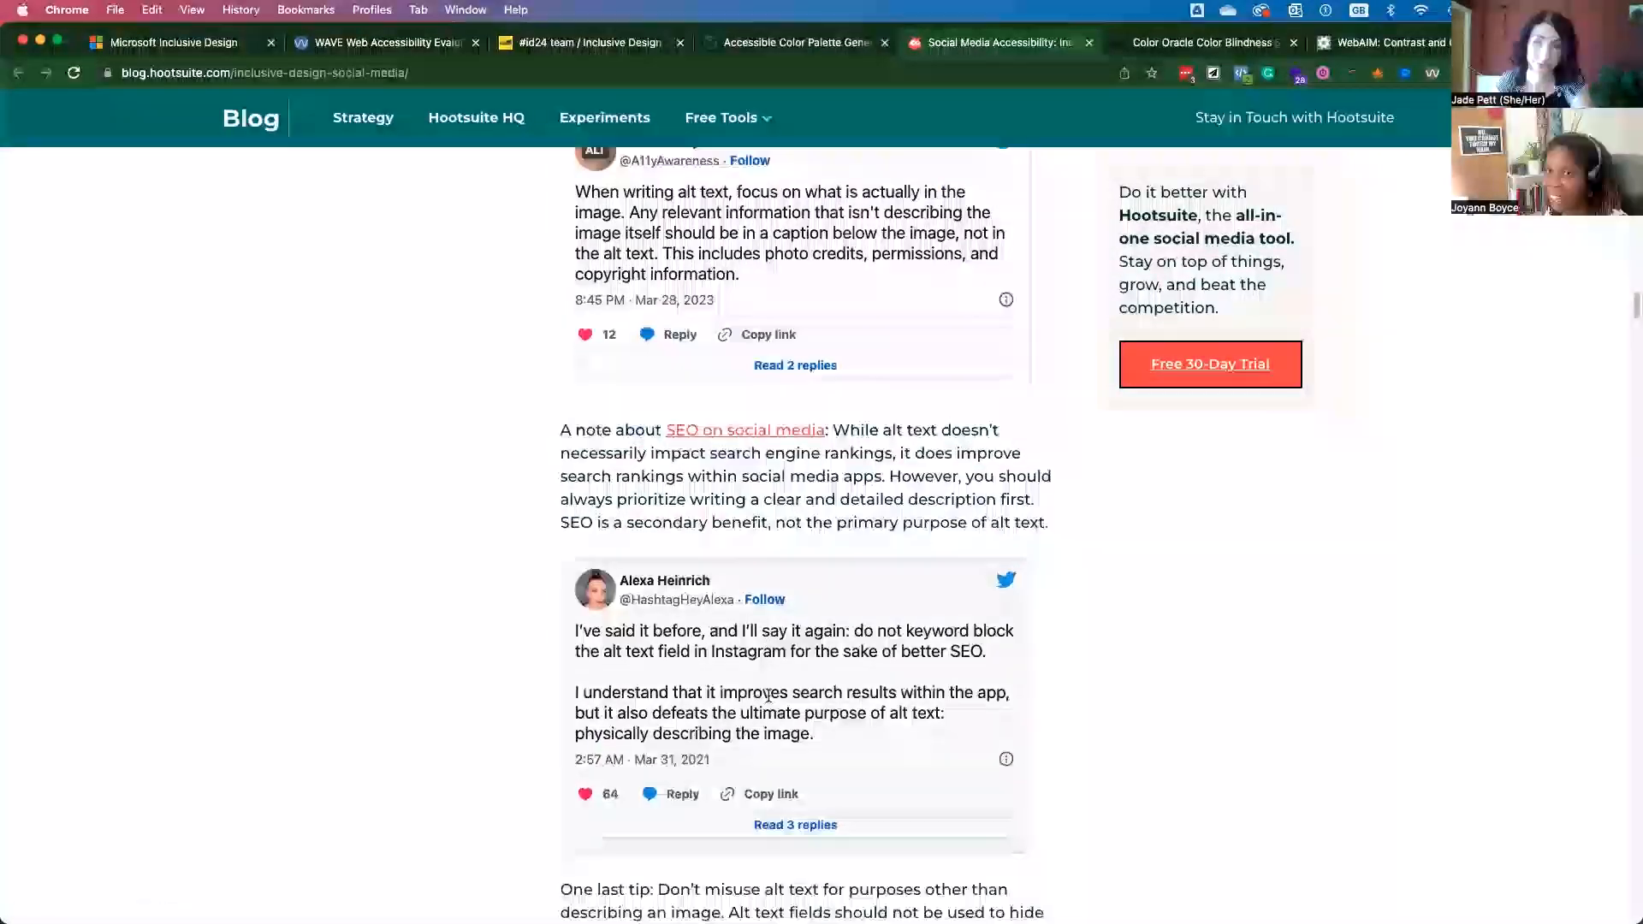
{"action": "scroll", "coordinate": [769, 696], "scroll_direction": "down", "scroll_amount": 2}
{"action": "scroll", "coordinate": [769, 696], "scroll_direction": "down", "scroll_amount": 3}
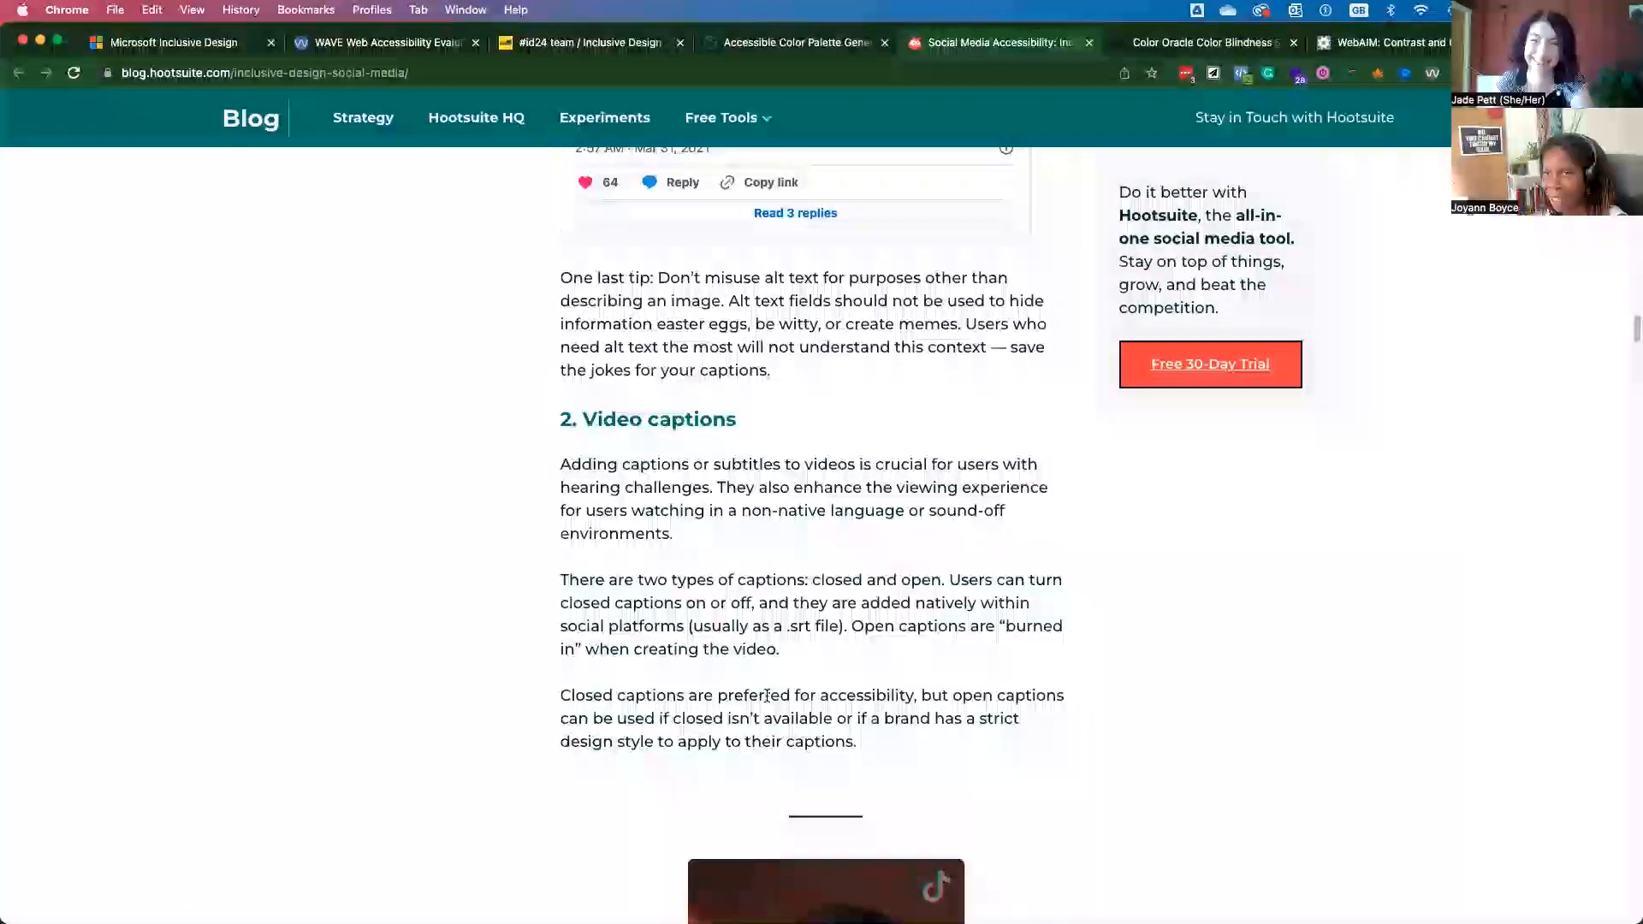
{"action": "scroll", "coordinate": [766, 699], "scroll_direction": "down", "scroll_amount": 2}
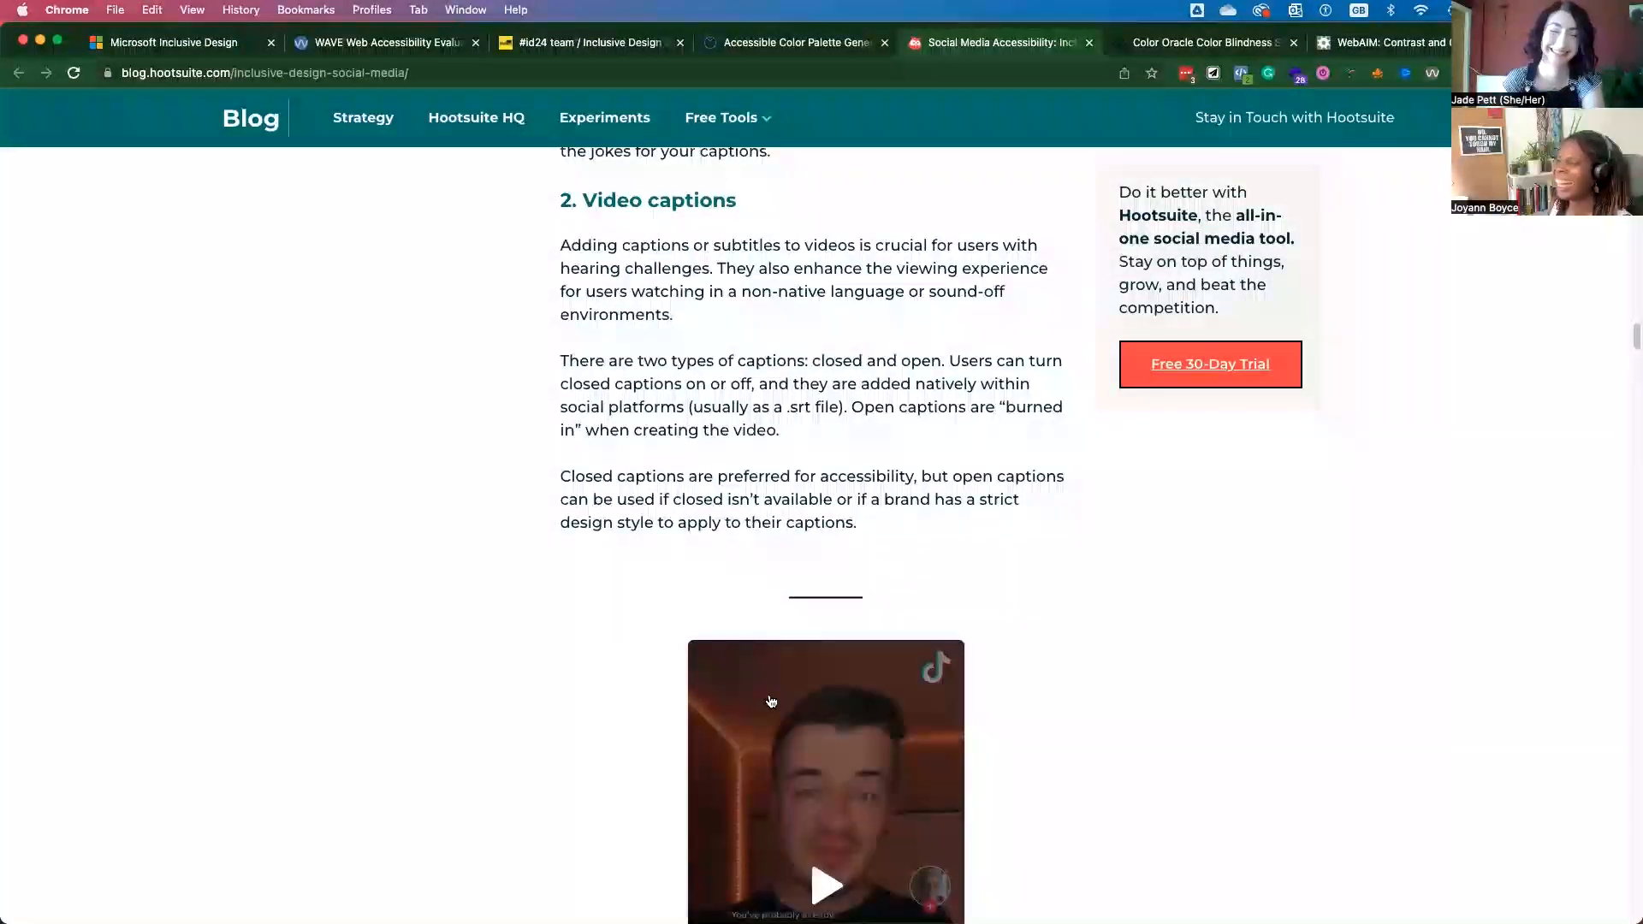
{"action": "scroll", "coordinate": [766, 700], "scroll_direction": "down", "scroll_amount": 3}
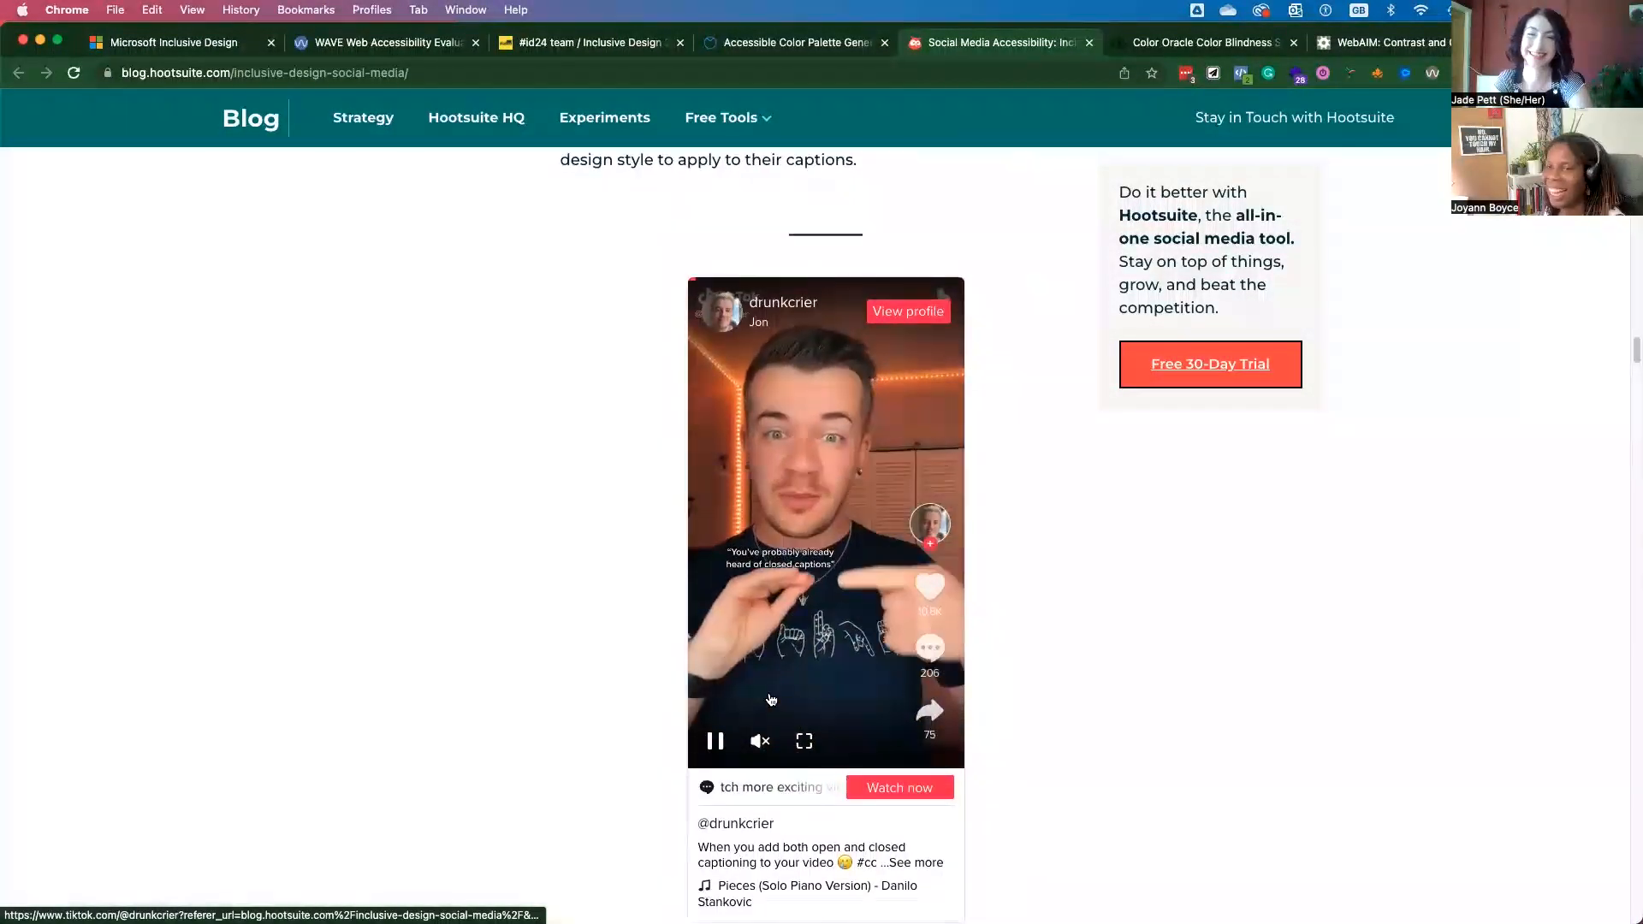
{"action": "scroll", "coordinate": [770, 699], "scroll_direction": "down", "scroll_amount": 3}
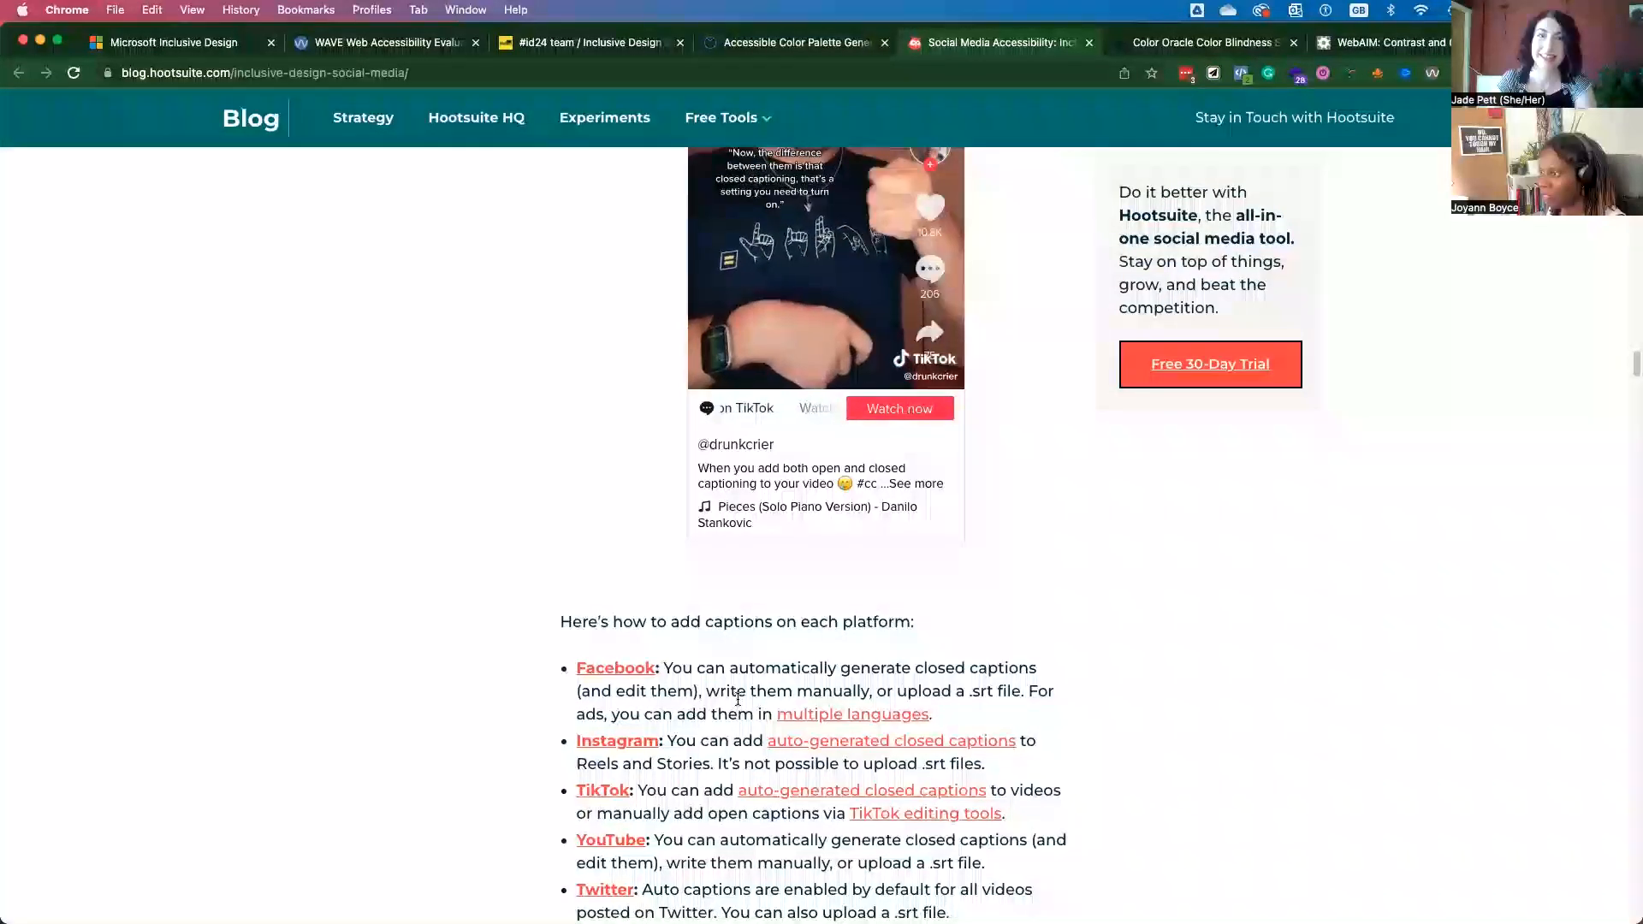
{"action": "scroll", "coordinate": [718, 728], "scroll_direction": "down", "scroll_amount": 2}
{"action": "scroll", "coordinate": [719, 728], "scroll_direction": "down", "scroll_amount": 2}
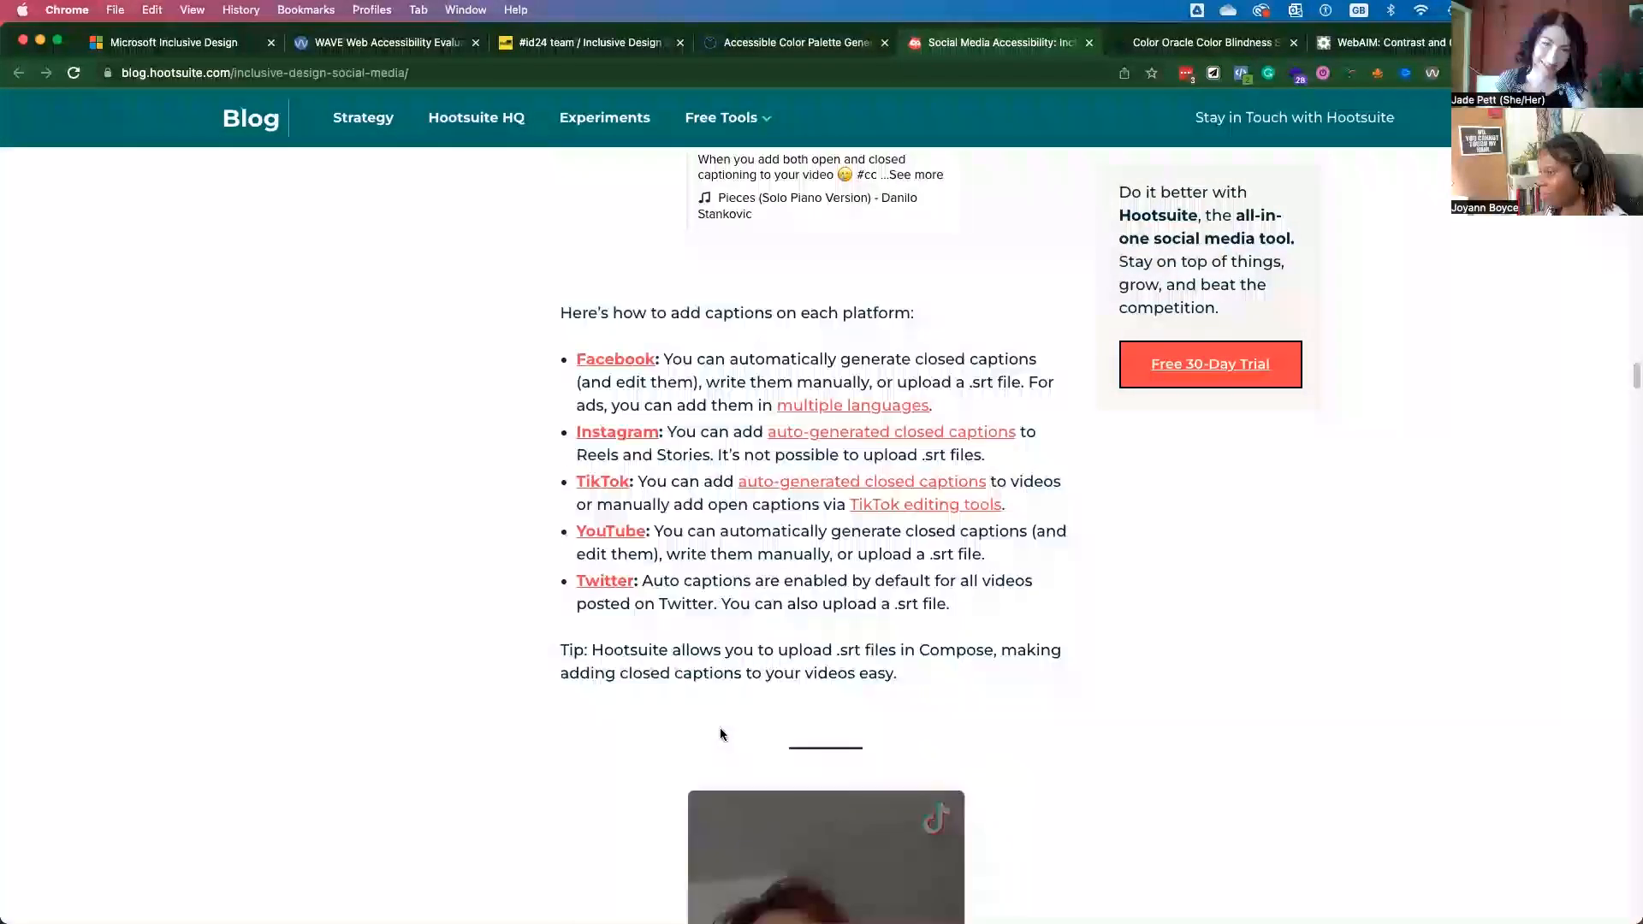
{"action": "scroll", "coordinate": [721, 728], "scroll_direction": "down", "scroll_amount": 2}
{"action": "scroll", "coordinate": [721, 732], "scroll_direction": "down", "scroll_amount": 2}
{"action": "scroll", "coordinate": [723, 735], "scroll_direction": "down", "scroll_amount": 2}
{"action": "scroll", "coordinate": [723, 735], "scroll_direction": "down", "scroll_amount": 4}
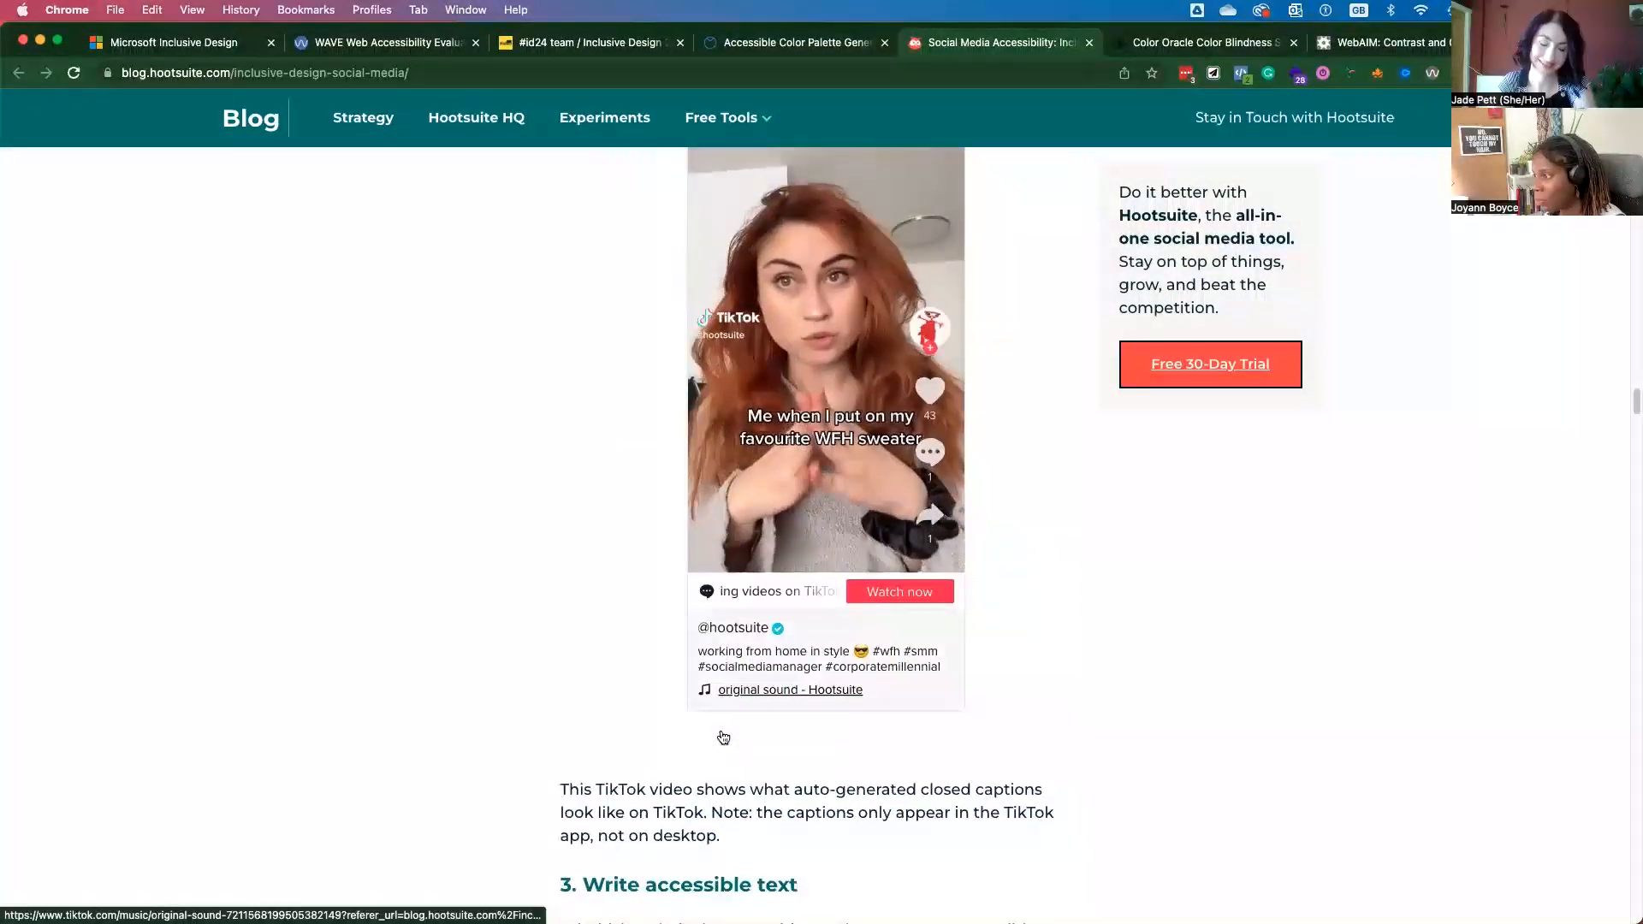
{"action": "scroll", "coordinate": [723, 735], "scroll_direction": "down", "scroll_amount": 5}
{"action": "scroll", "coordinate": [722, 735], "scroll_direction": "down", "scroll_amount": 2}
{"action": "scroll", "coordinate": [720, 731], "scroll_direction": "down", "scroll_amount": 1}
{"action": "scroll", "coordinate": [719, 731], "scroll_direction": "down", "scroll_amount": 2}
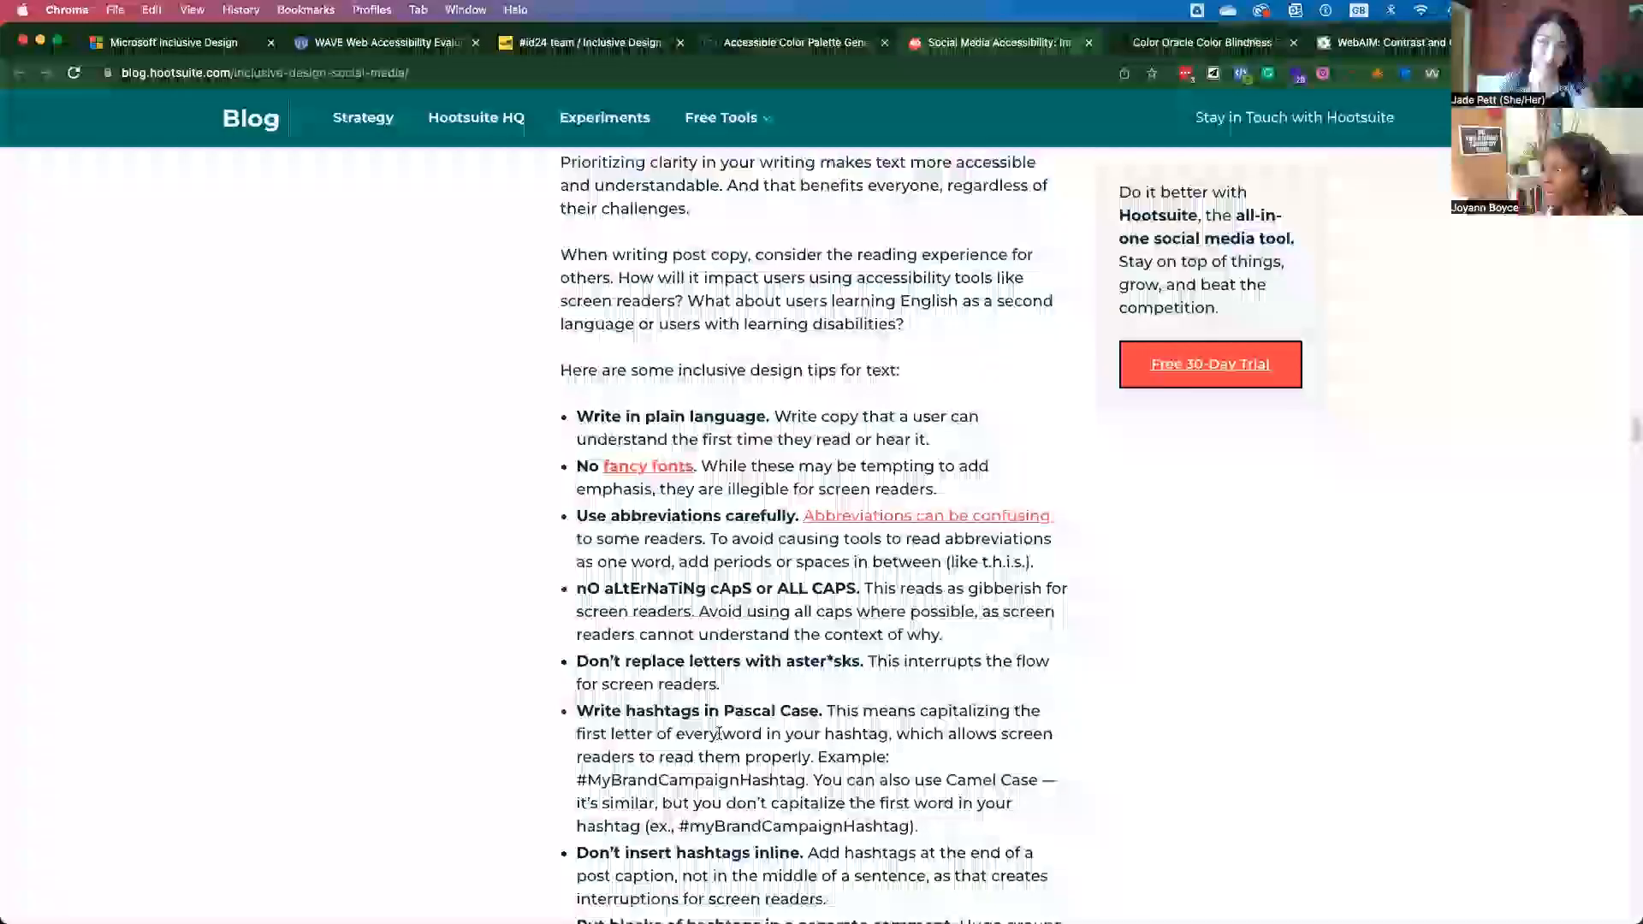
{"action": "scroll", "coordinate": [718, 733], "scroll_direction": "down", "scroll_amount": 1}
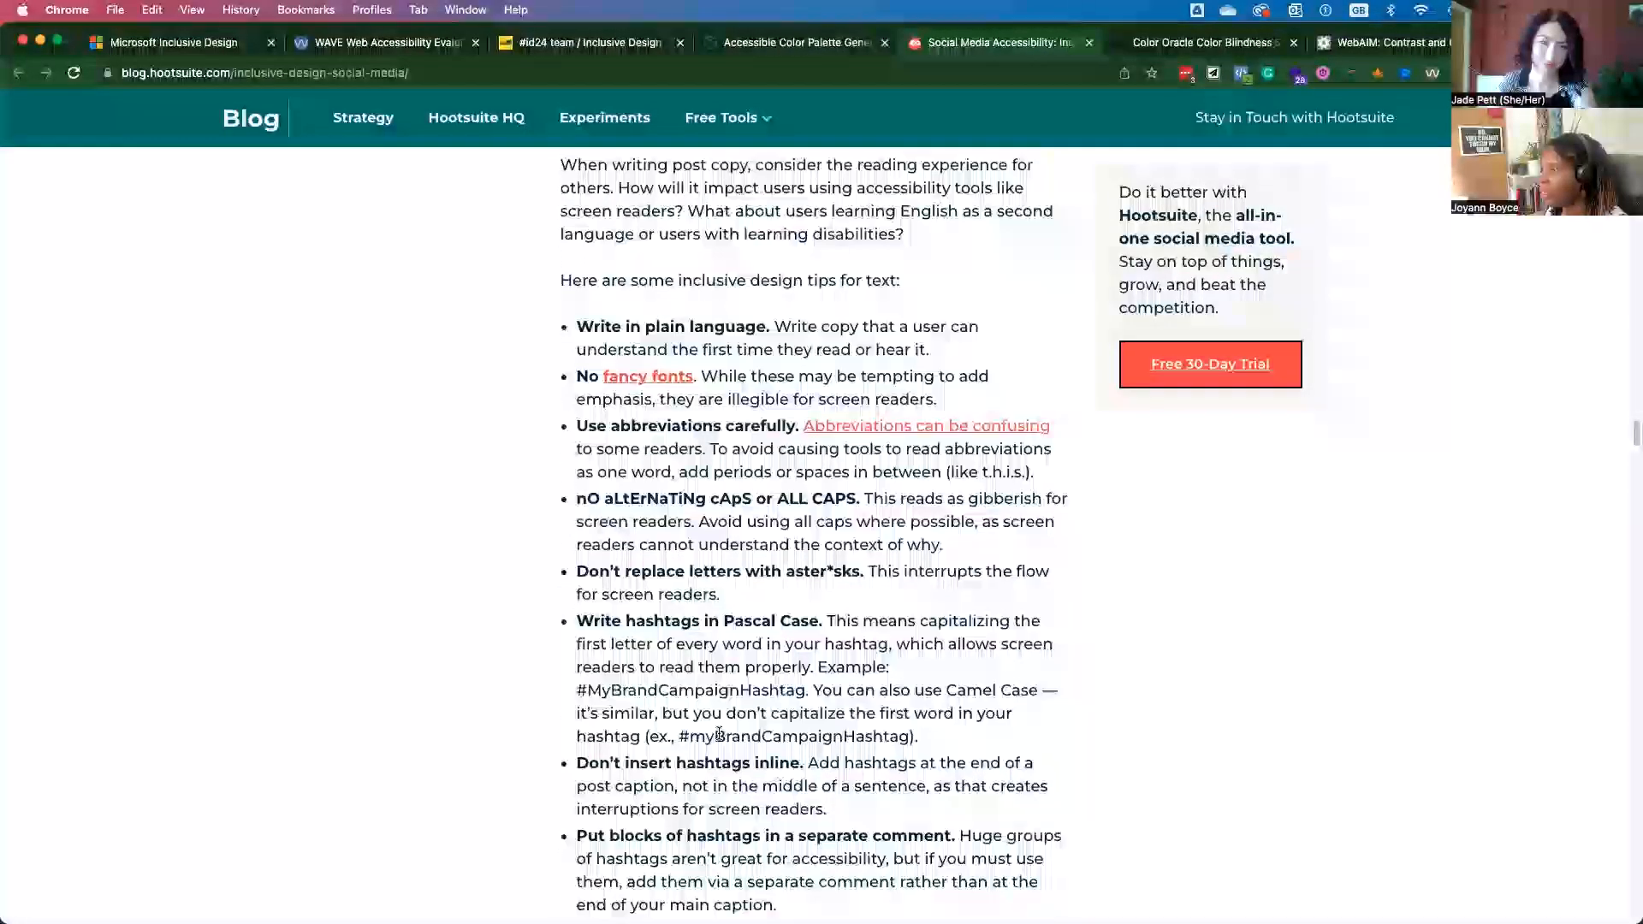
{"action": "scroll", "coordinate": [718, 733], "scroll_direction": "up", "scroll_amount": 2}
{"action": "scroll", "coordinate": [718, 731], "scroll_direction": "up", "scroll_amount": 2}
{"action": "scroll", "coordinate": [717, 731], "scroll_direction": "up", "scroll_amount": 1}
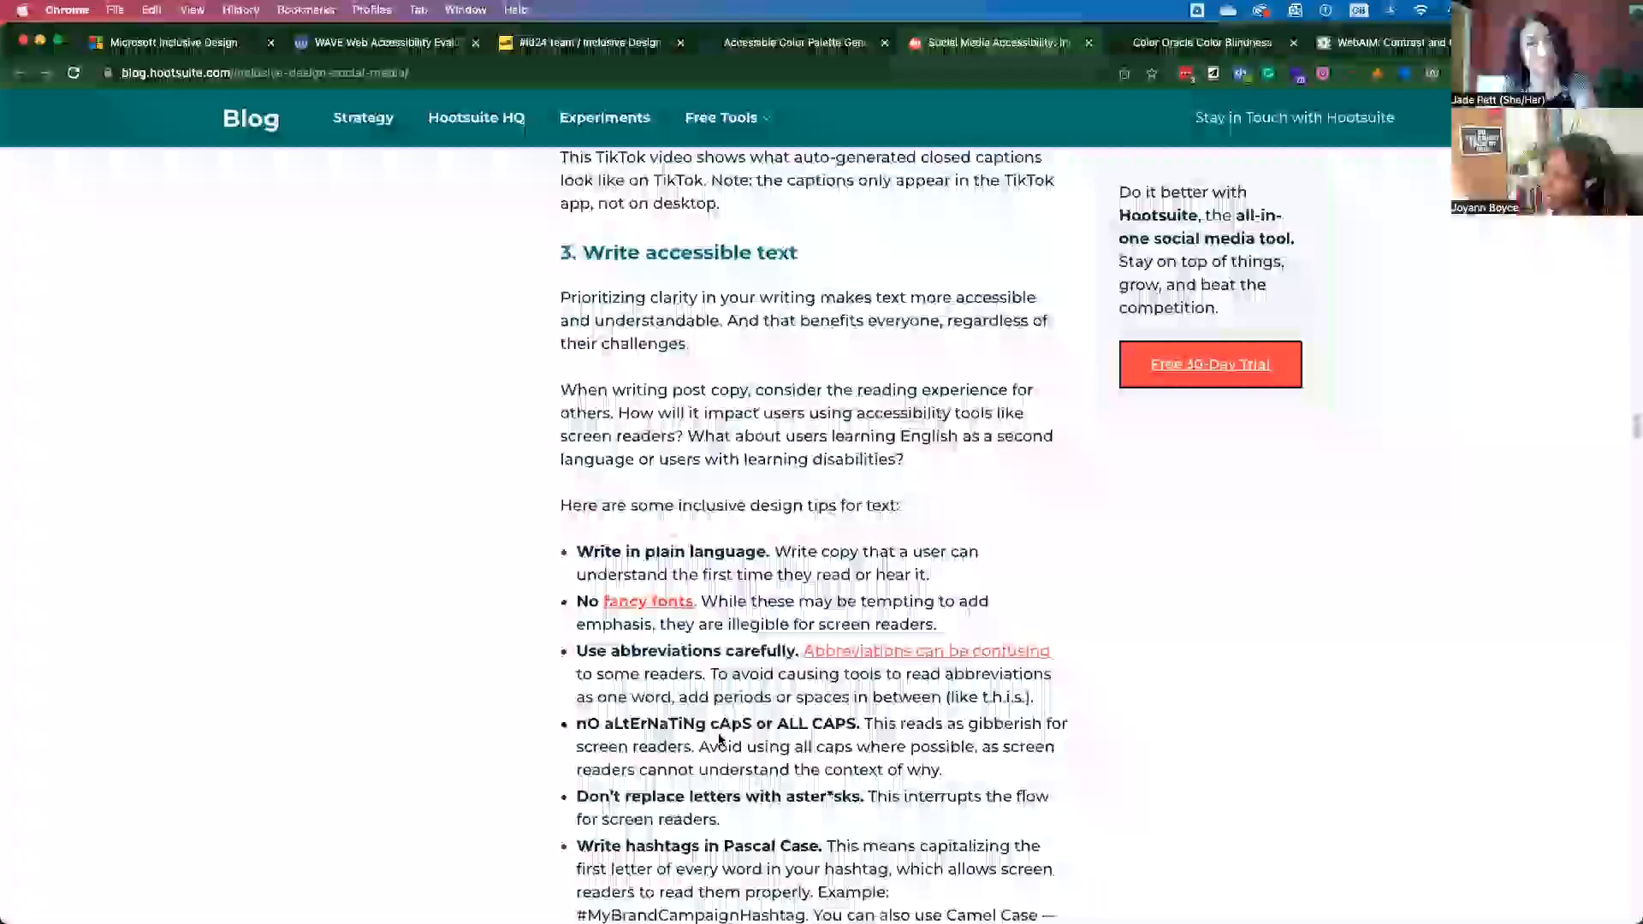
{"action": "scroll", "coordinate": [718, 736], "scroll_direction": "down", "scroll_amount": 1}
{"action": "scroll", "coordinate": [718, 733], "scroll_direction": "down", "scroll_amount": 1}
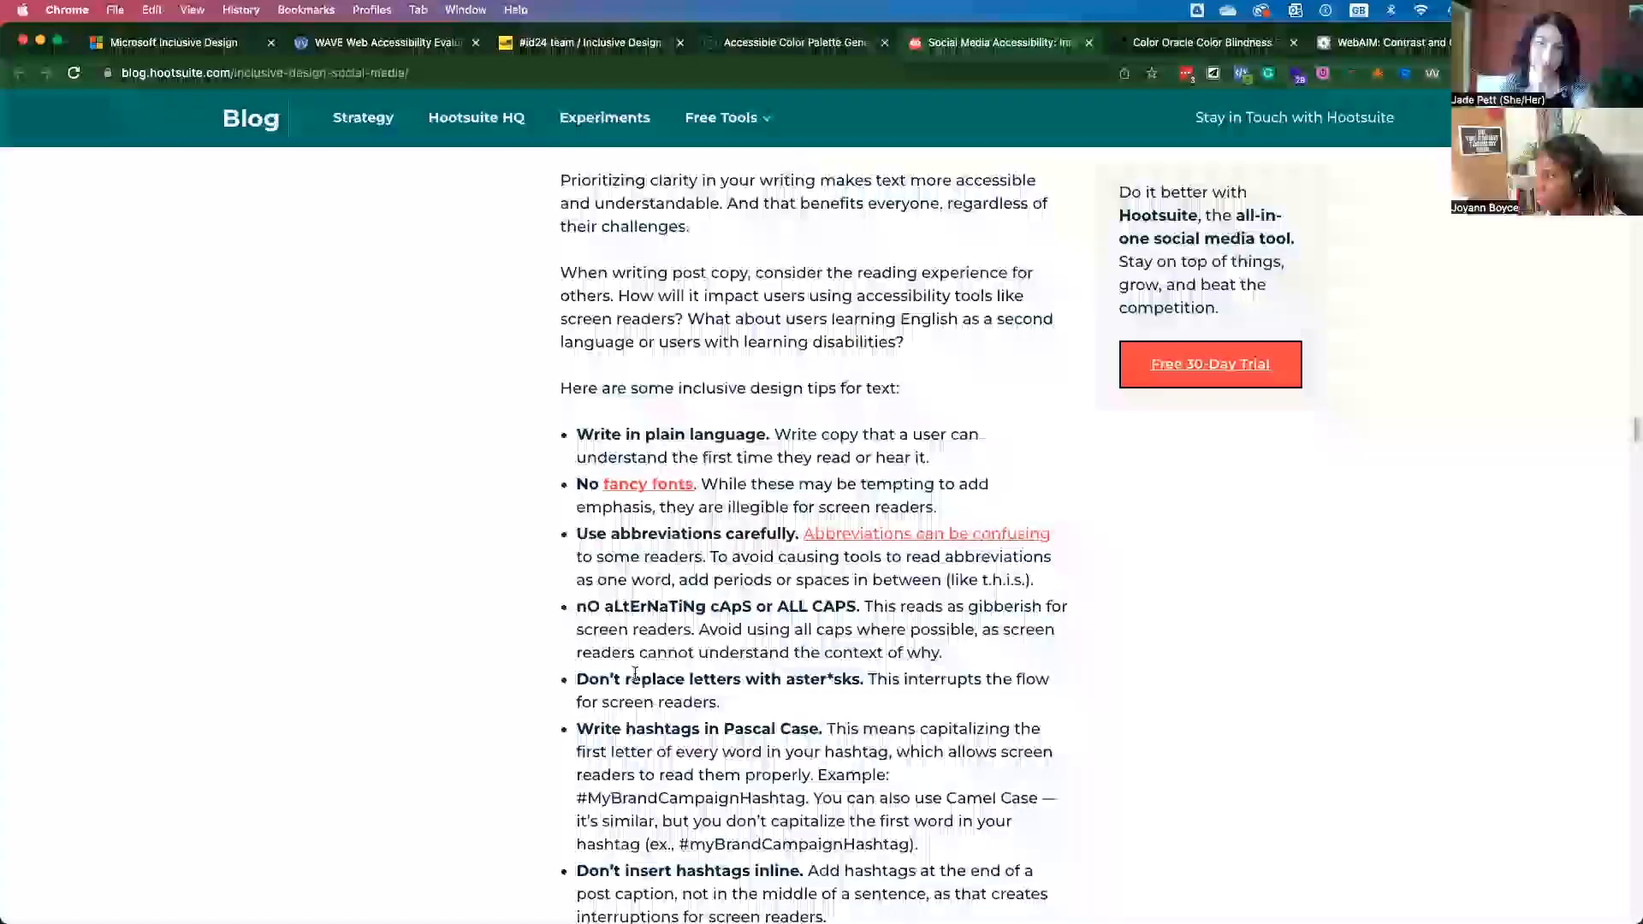
{"action": "scroll", "coordinate": [635, 675], "scroll_direction": "down", "scroll_amount": 5}
{"action": "scroll", "coordinate": [636, 673], "scroll_direction": "down", "scroll_amount": 3}
{"action": "scroll", "coordinate": [636, 679], "scroll_direction": "up", "scroll_amount": 2}
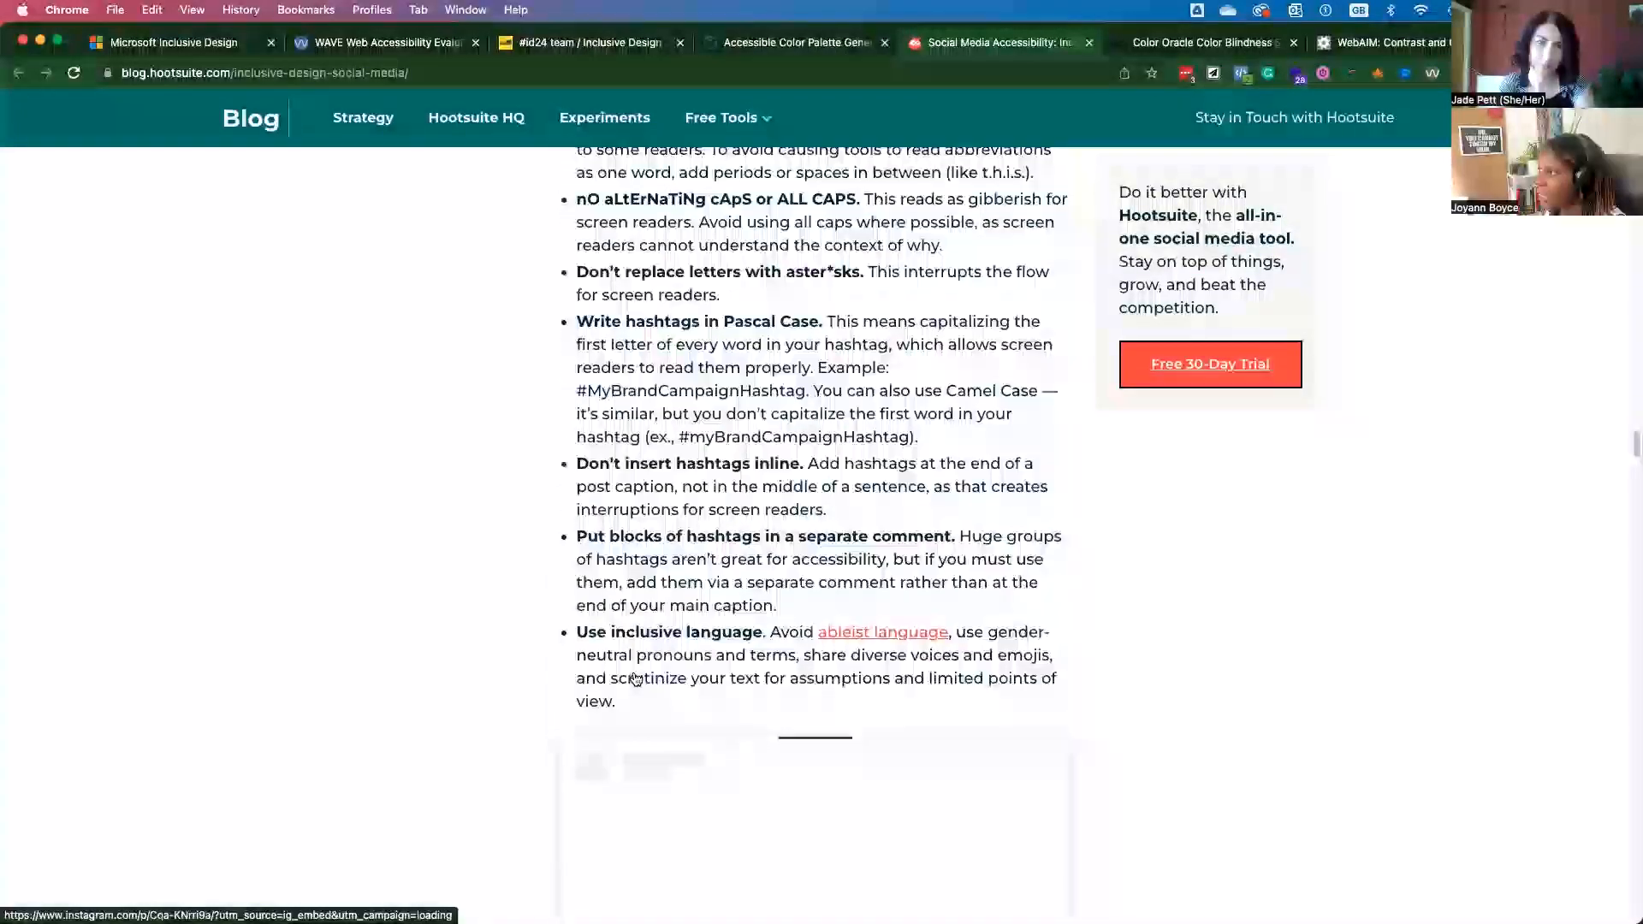
{"action": "scroll", "coordinate": [636, 642], "scroll_direction": "up", "scroll_amount": 1}
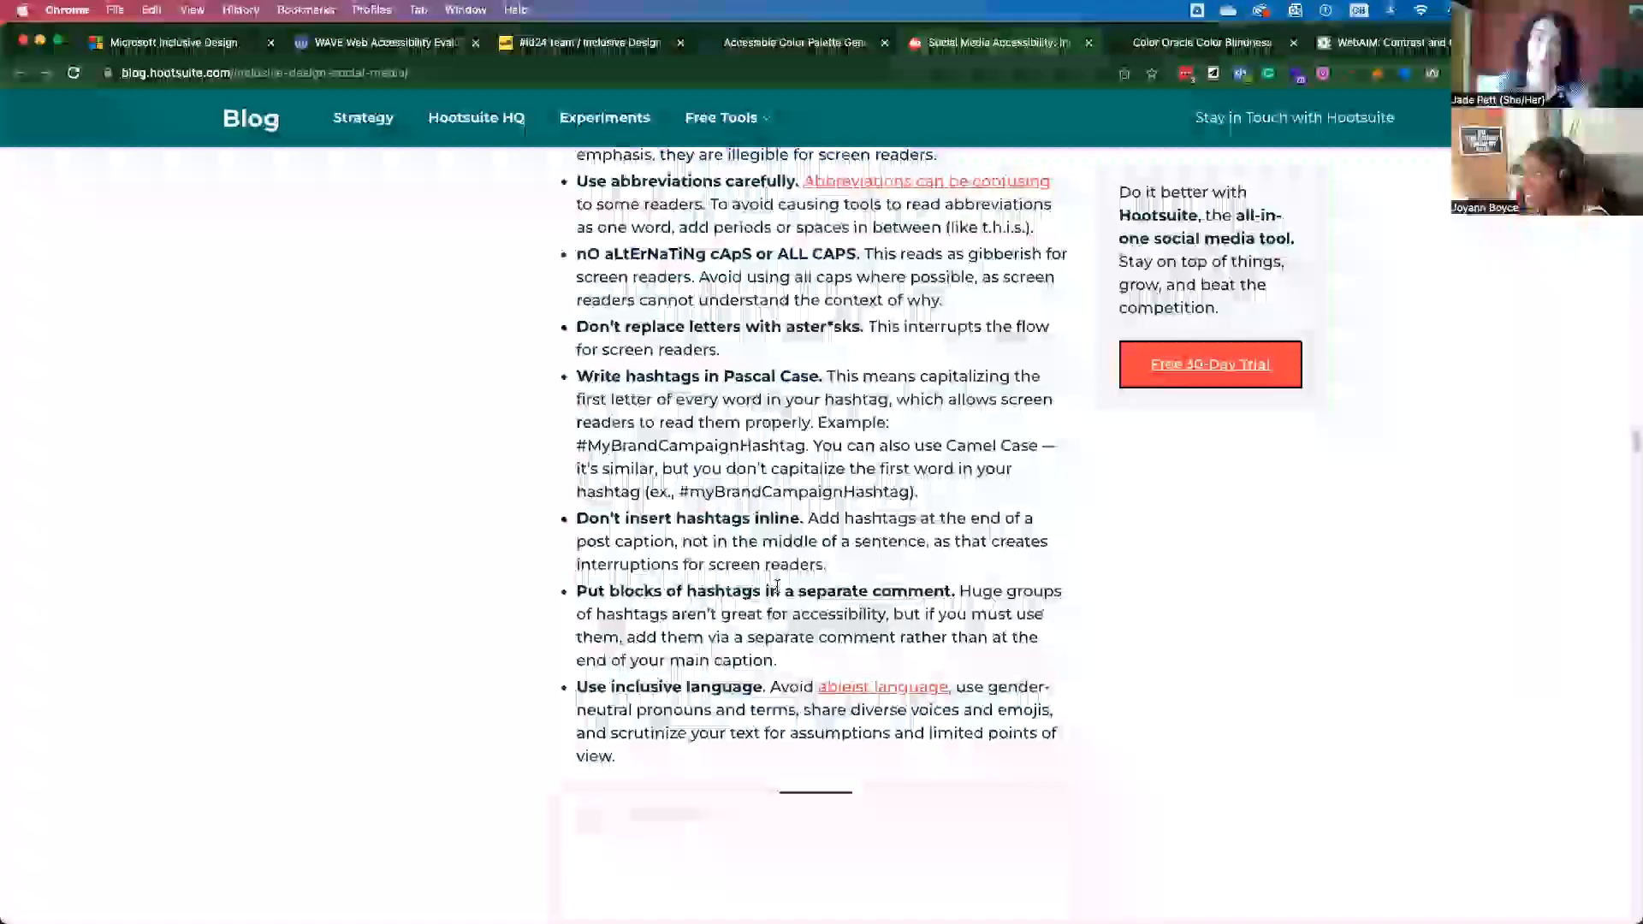
{"action": "scroll", "coordinate": [860, 514], "scroll_direction": "down", "scroll_amount": 2}
{"action": "scroll", "coordinate": [861, 386], "scroll_direction": "down", "scroll_amount": 3}
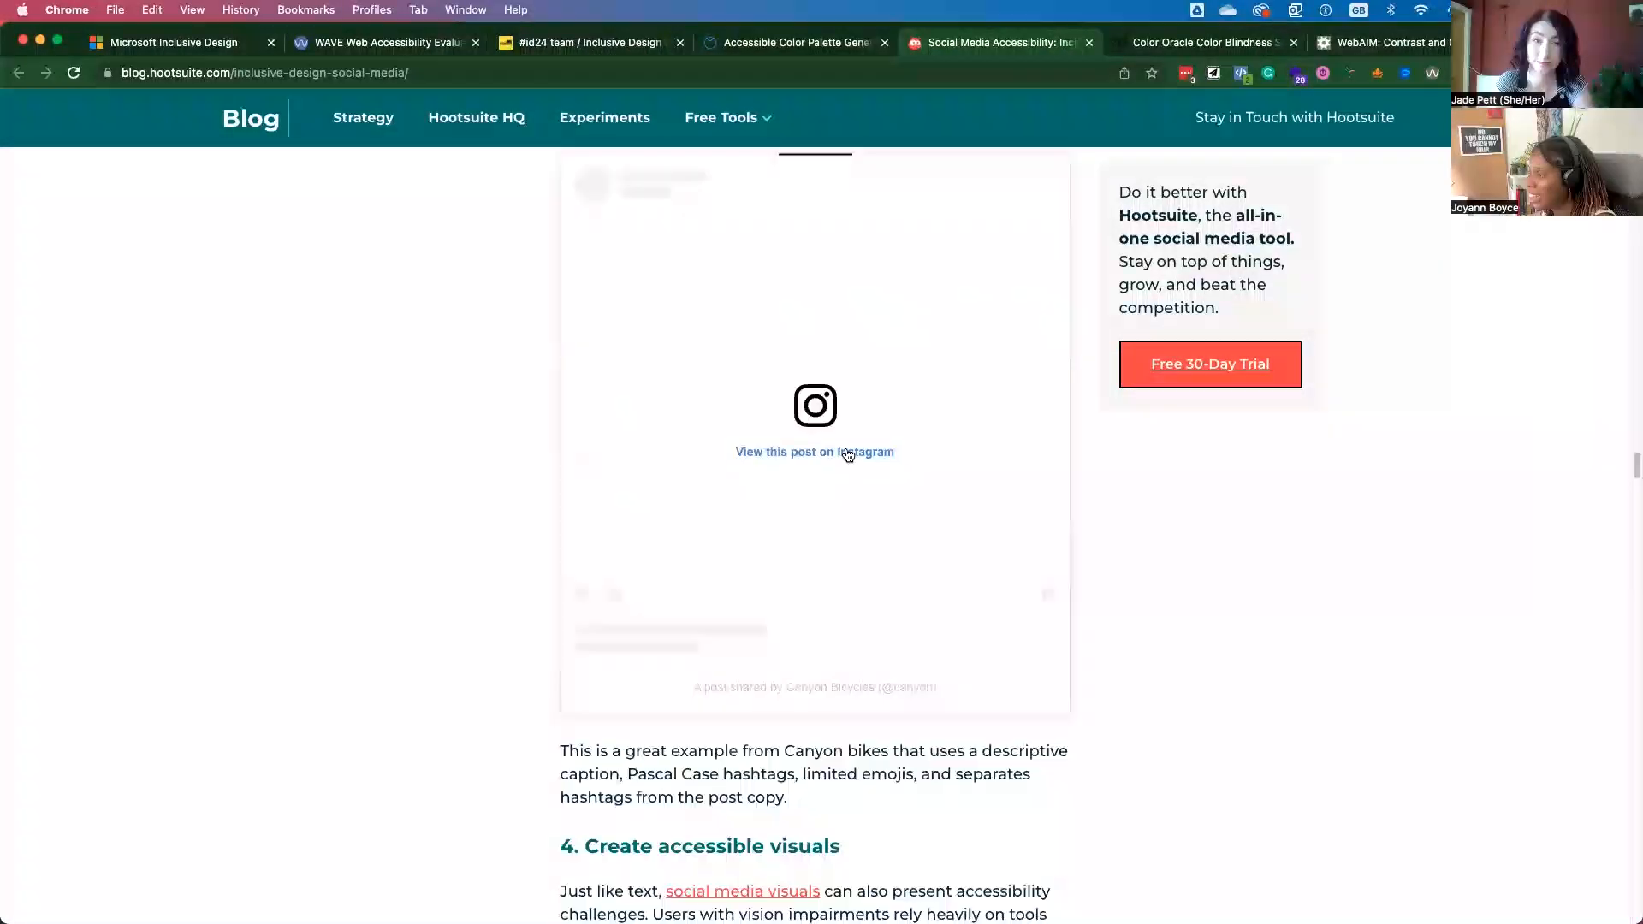
{"action": "scroll", "coordinate": [845, 462], "scroll_direction": "down", "scroll_amount": 3}
{"action": "scroll", "coordinate": [846, 488], "scroll_direction": "down", "scroll_amount": 2}
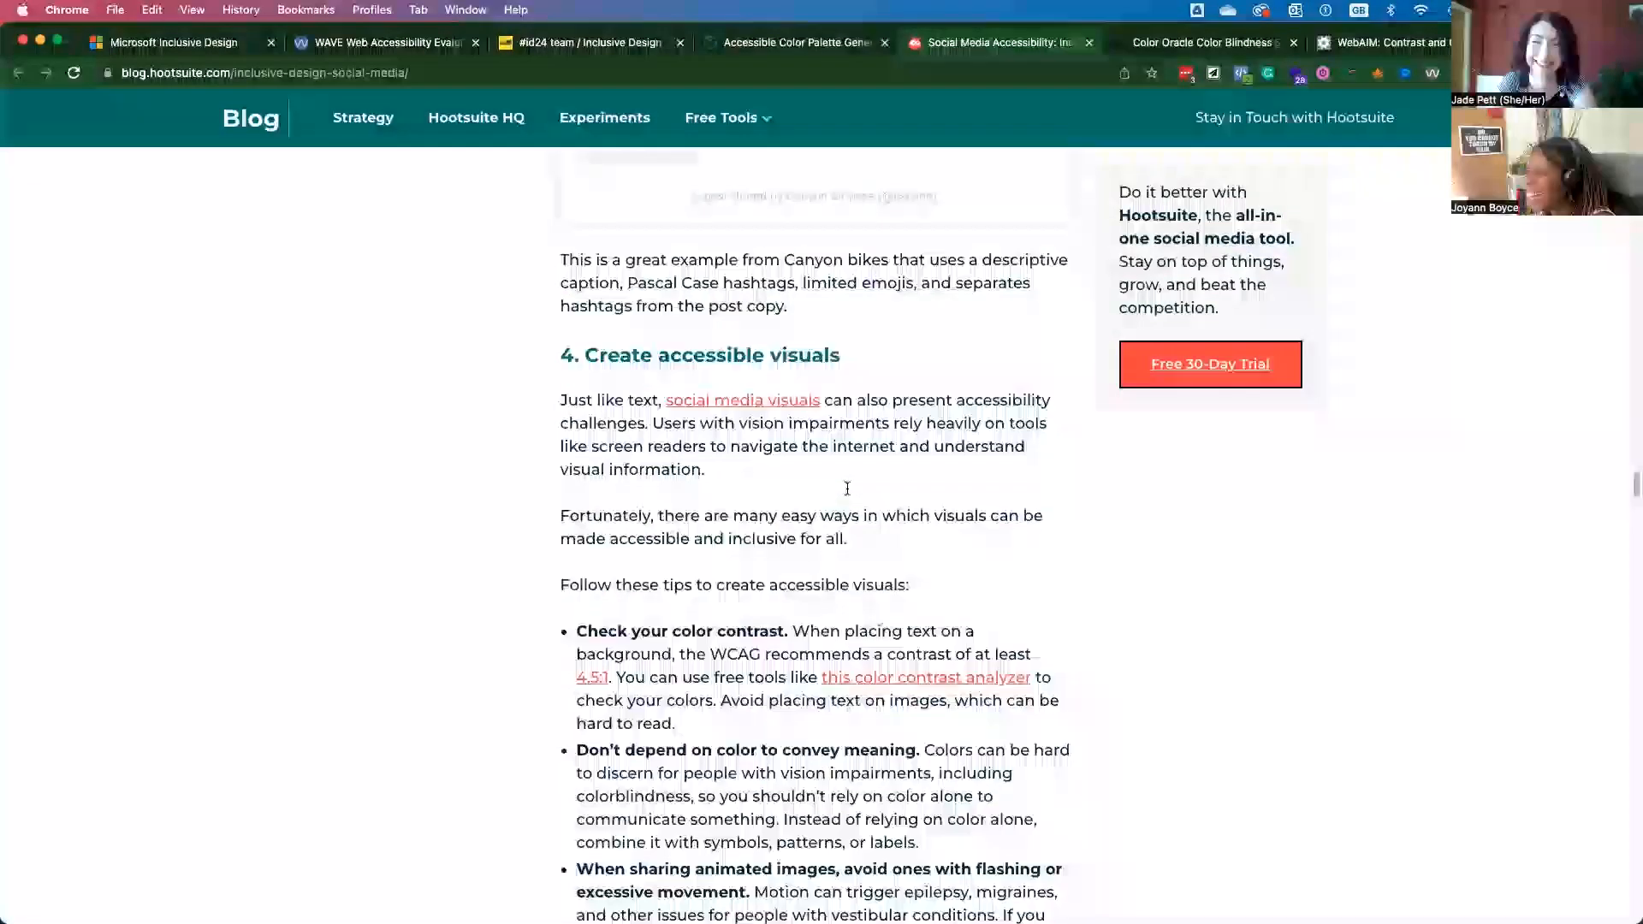
{"action": "scroll", "coordinate": [847, 489], "scroll_direction": "down", "scroll_amount": 4}
{"action": "scroll", "coordinate": [847, 488], "scroll_direction": "down", "scroll_amount": 4}
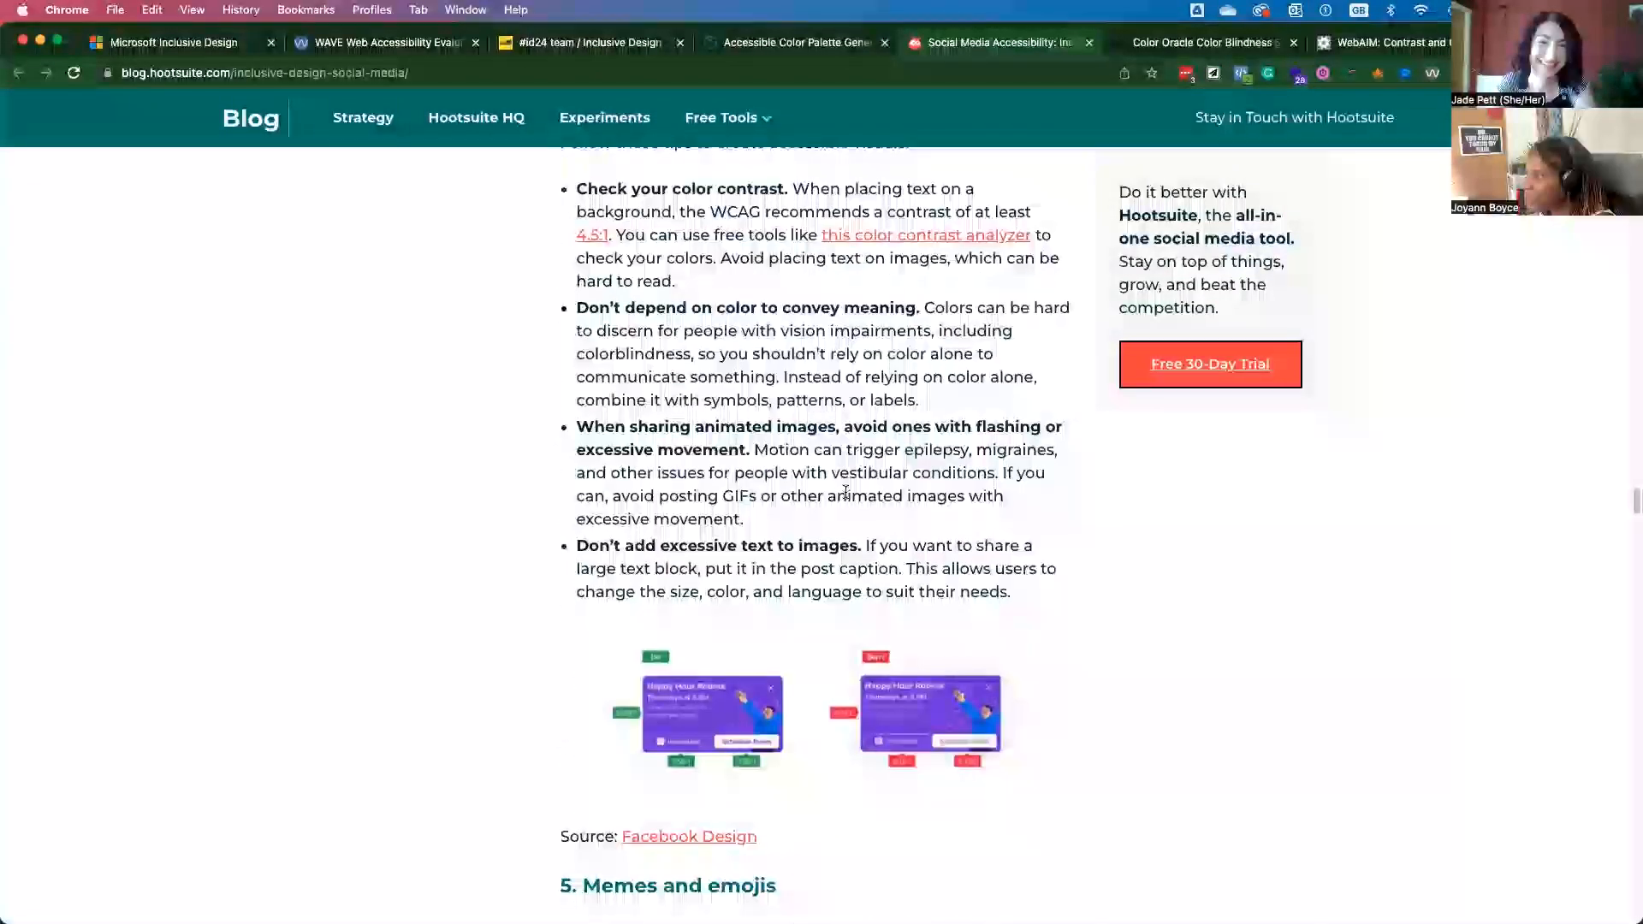
{"action": "scroll", "coordinate": [846, 488], "scroll_direction": "down", "scroll_amount": 5}
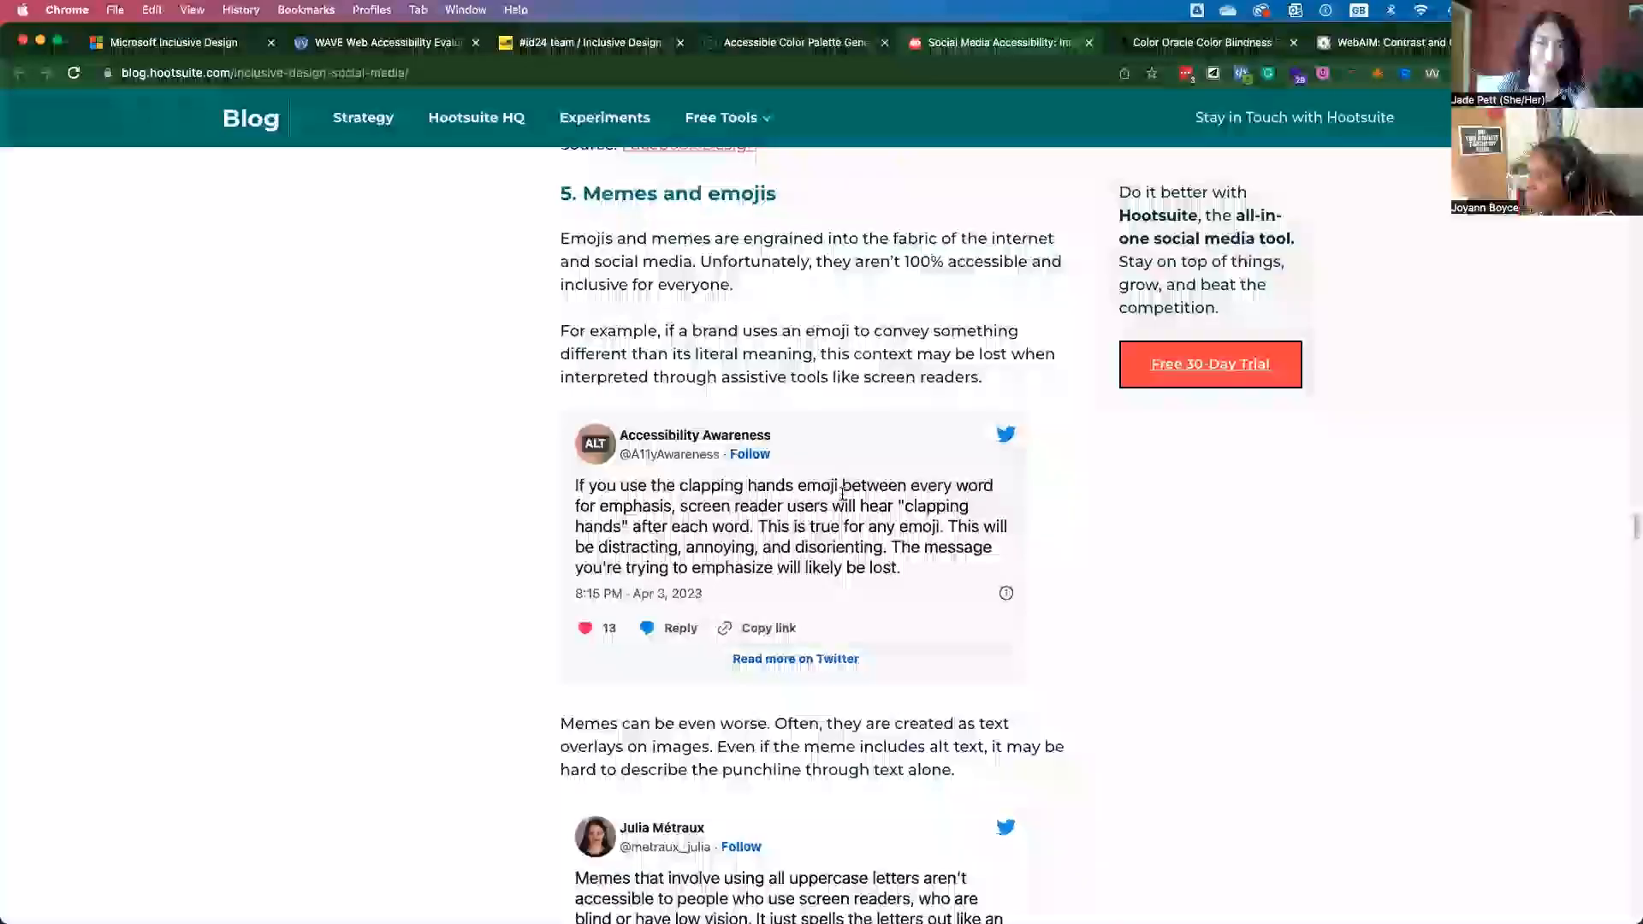
{"action": "scroll", "coordinate": [843, 492], "scroll_direction": "down", "scroll_amount": 4}
{"action": "scroll", "coordinate": [842, 497], "scroll_direction": "down", "scroll_amount": 2}
{"action": "scroll", "coordinate": [843, 496], "scroll_direction": "down", "scroll_amount": 1}
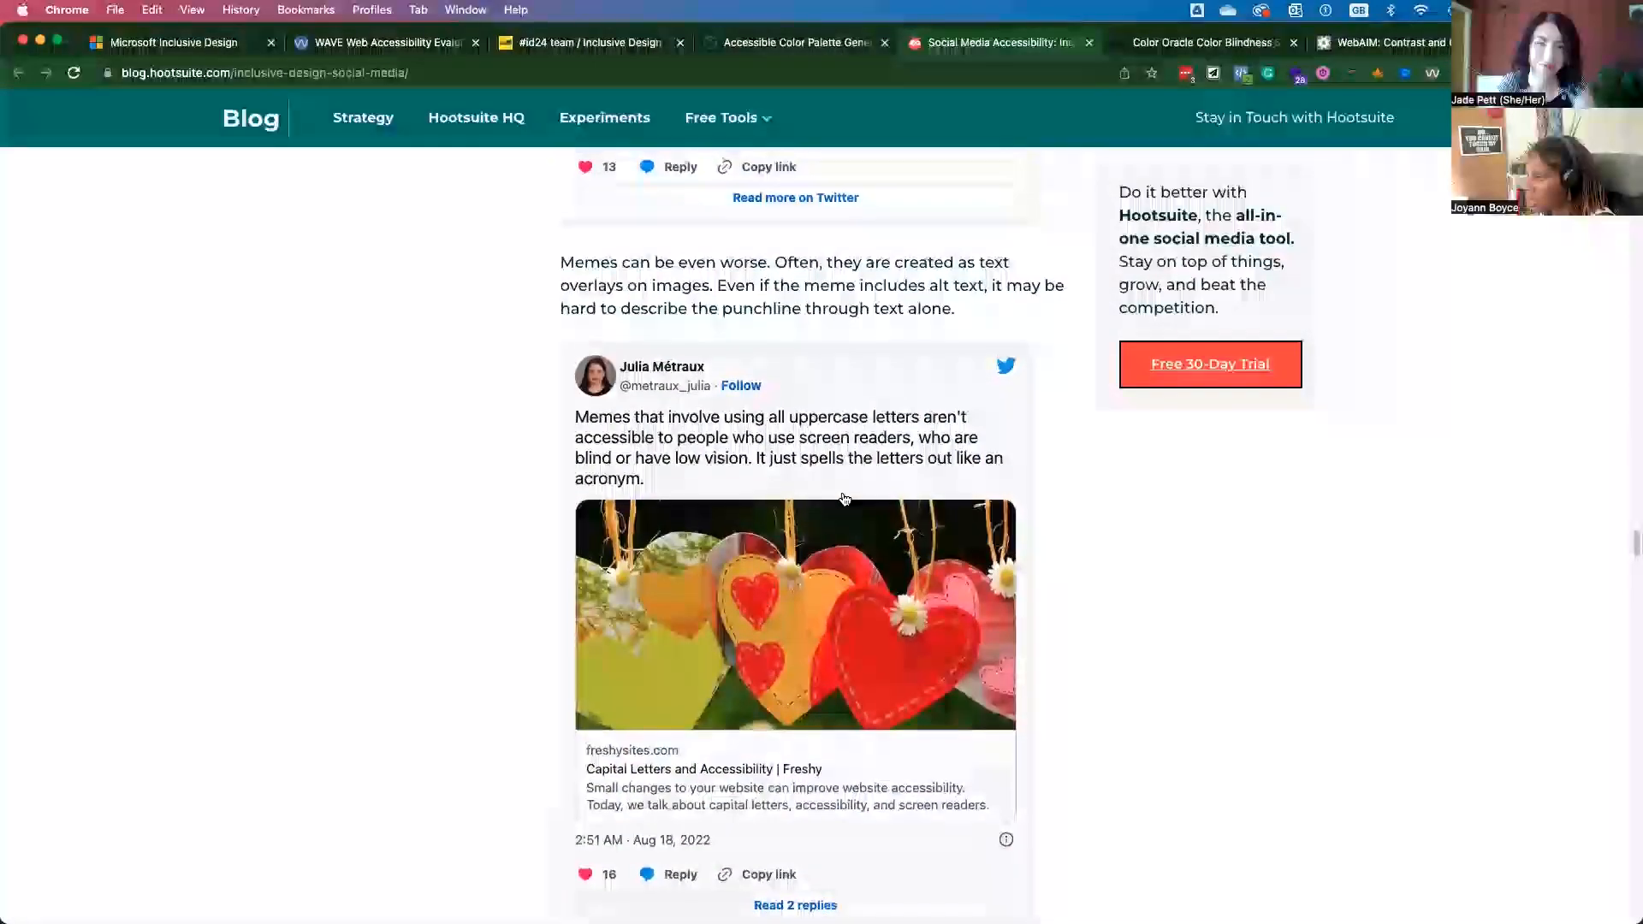
{"action": "scroll", "coordinate": [843, 497], "scroll_direction": "down", "scroll_amount": 3}
{"action": "scroll", "coordinate": [842, 496], "scroll_direction": "down", "scroll_amount": 2}
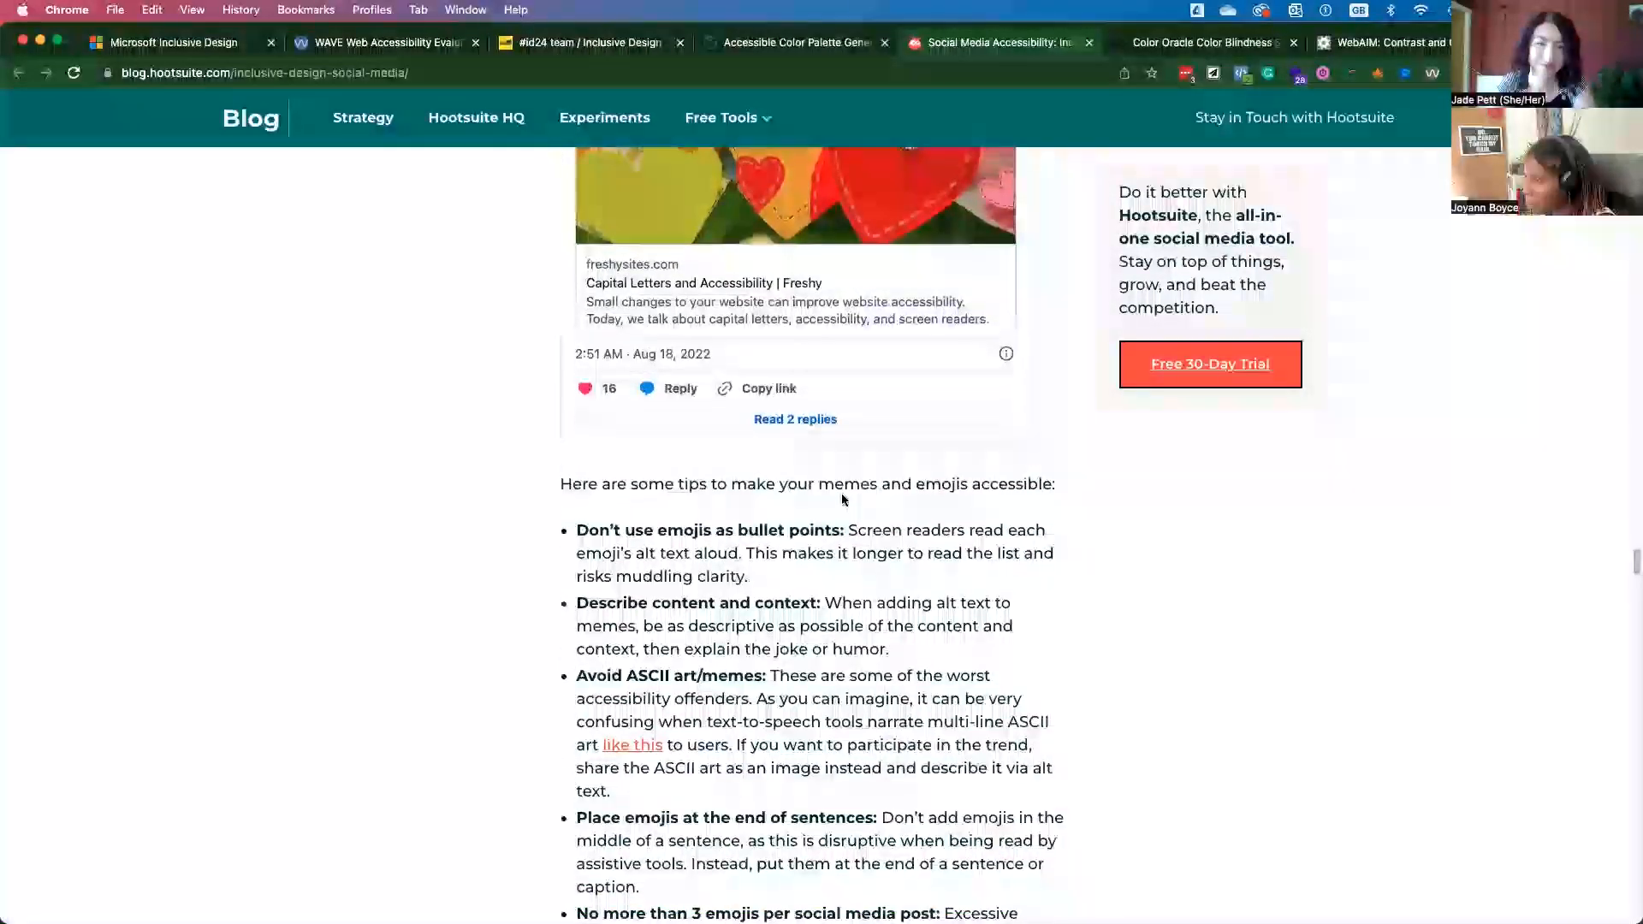
{"action": "scroll", "coordinate": [842, 499], "scroll_direction": "down", "scroll_amount": 2}
{"action": "scroll", "coordinate": [843, 499], "scroll_direction": "down", "scroll_amount": 2}
{"action": "scroll", "coordinate": [842, 498], "scroll_direction": "down", "scroll_amount": 1}
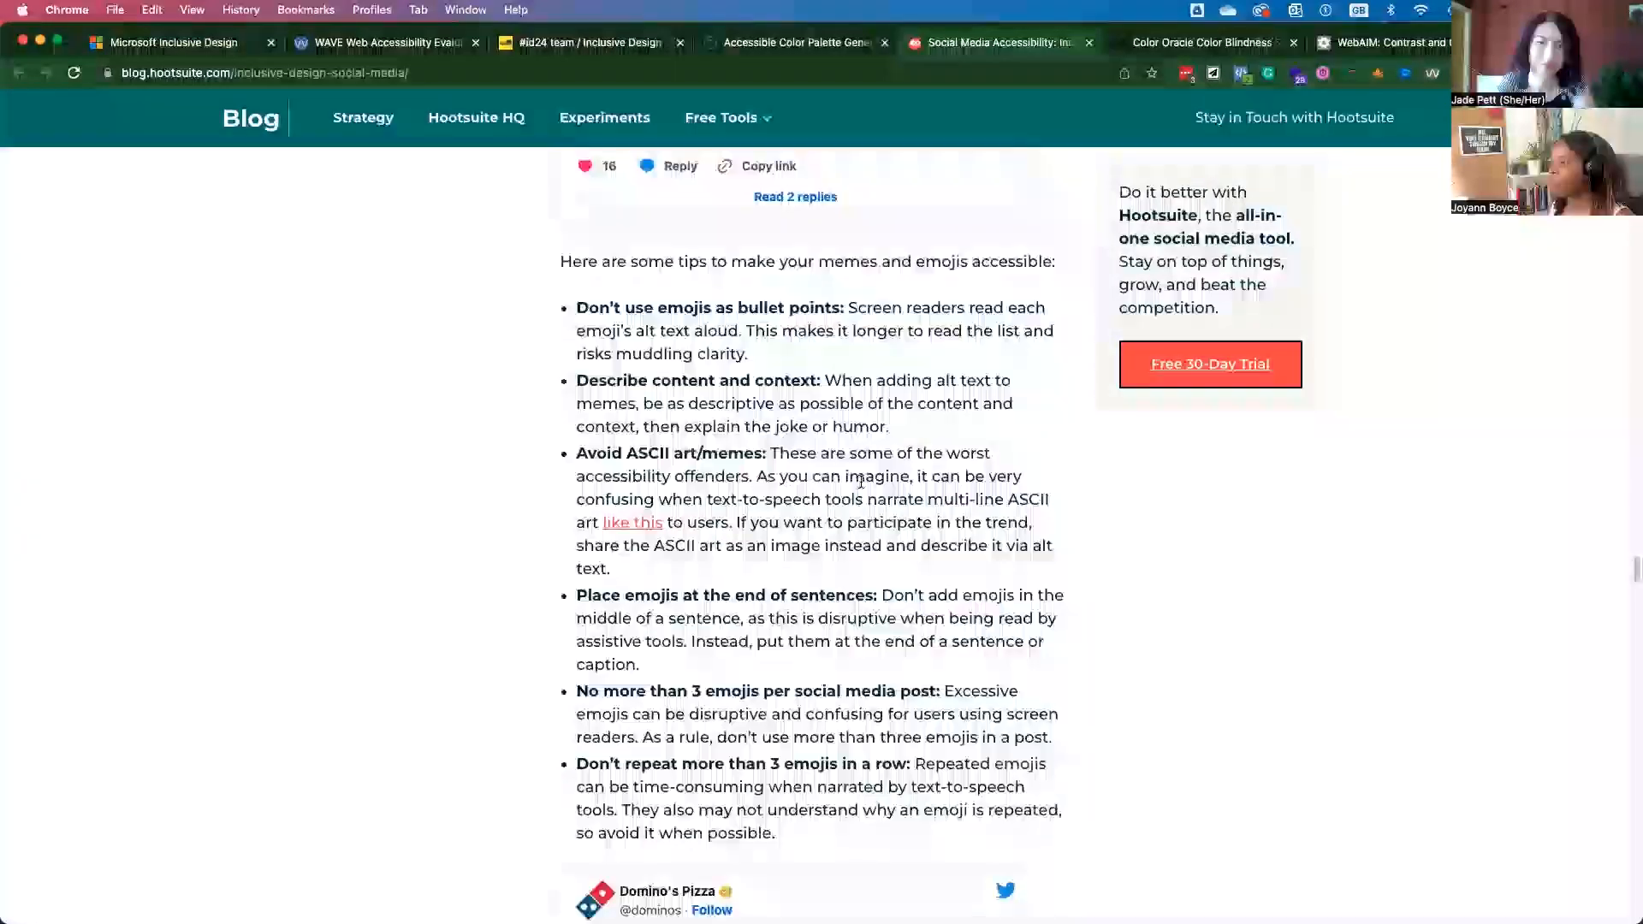
{"action": "scroll", "coordinate": [842, 498], "scroll_direction": "down", "scroll_amount": 3}
{"action": "scroll", "coordinate": [857, 482], "scroll_direction": "down", "scroll_amount": 1}
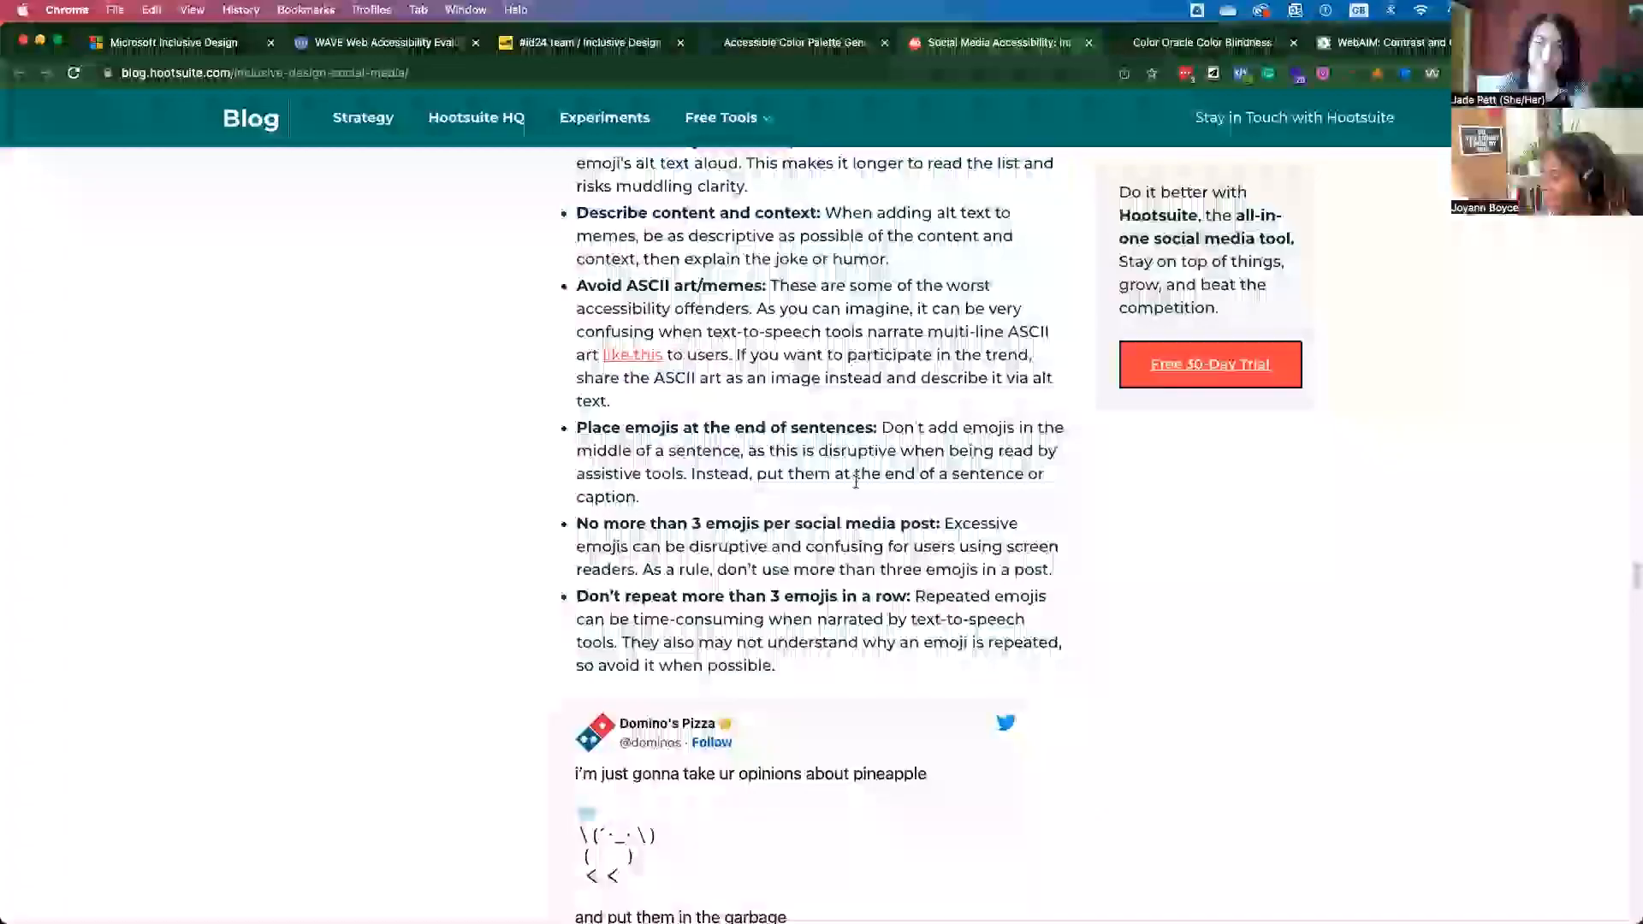
{"action": "scroll", "coordinate": [857, 482], "scroll_direction": "down", "scroll_amount": 1}
{"action": "scroll", "coordinate": [857, 482], "scroll_direction": "down", "scroll_amount": 2}
{"action": "scroll", "coordinate": [857, 487], "scroll_direction": "down", "scroll_amount": 2}
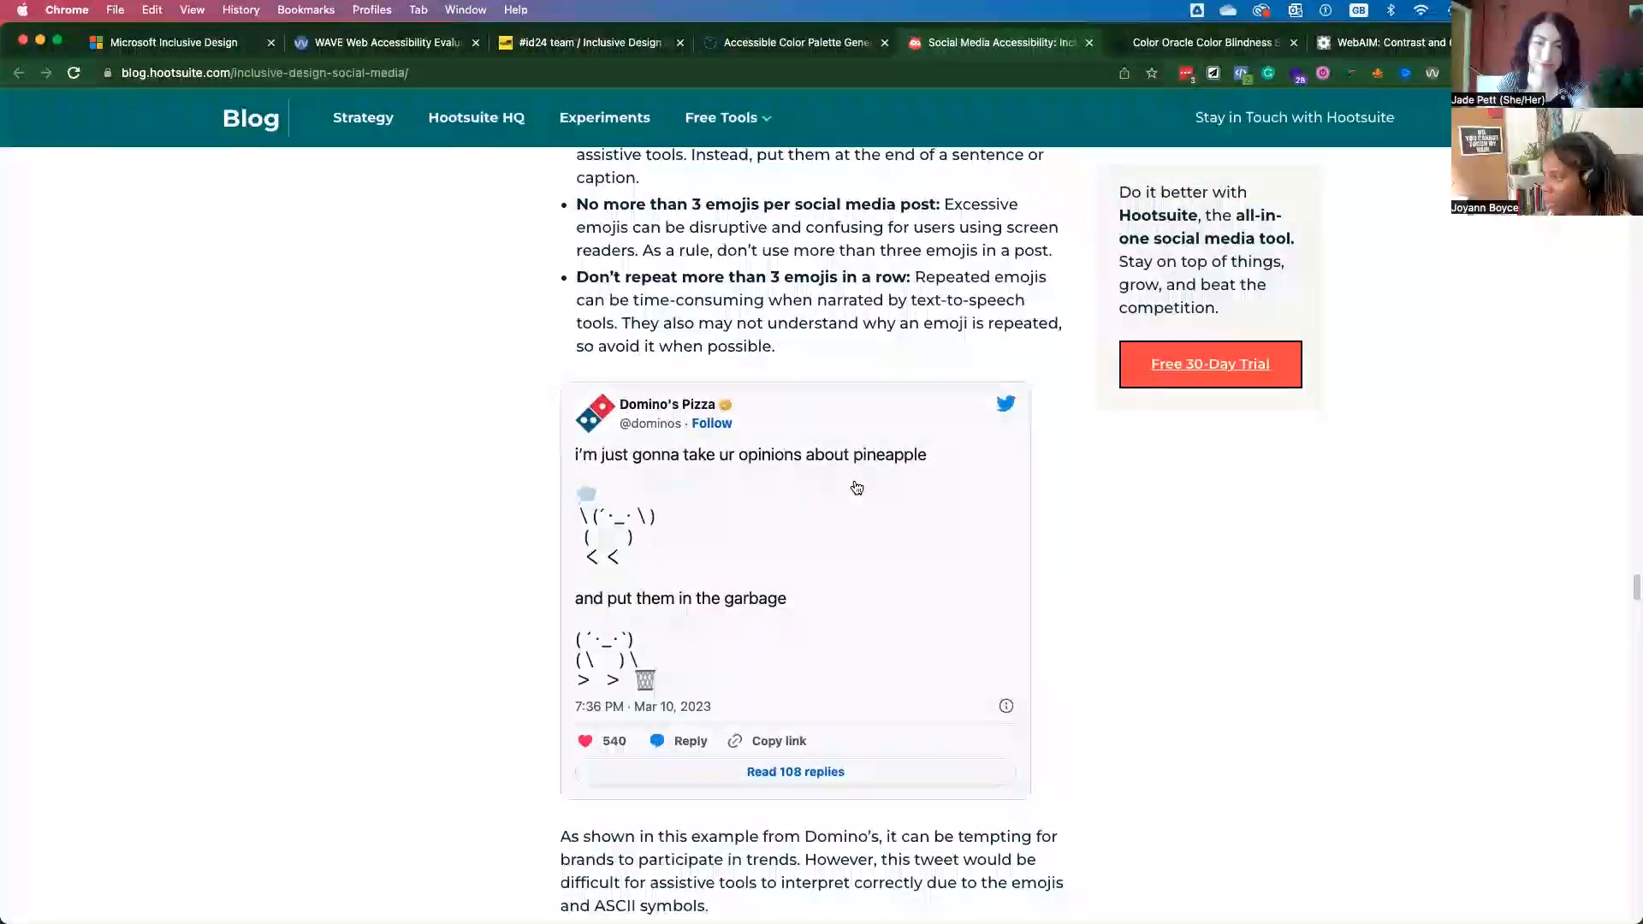
{"action": "scroll", "coordinate": [855, 486], "scroll_direction": "down", "scroll_amount": 1}
{"action": "scroll", "coordinate": [856, 486], "scroll_direction": "down", "scroll_amount": 1}
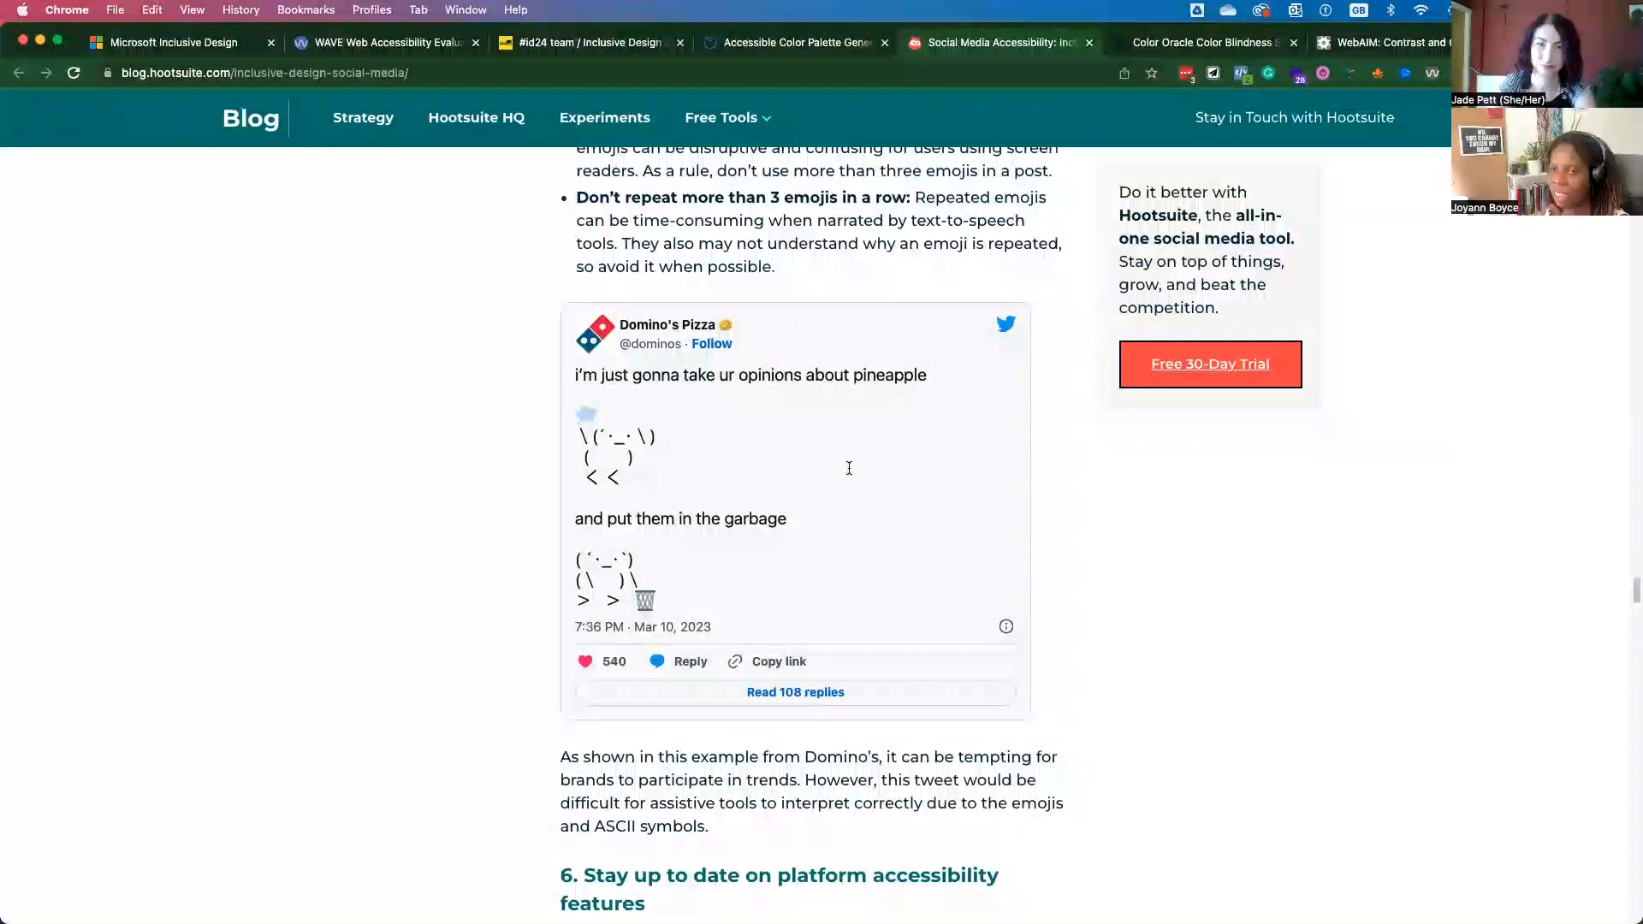
{"action": "scroll", "coordinate": [850, 472], "scroll_direction": "down", "scroll_amount": 3}
{"action": "scroll", "coordinate": [850, 473], "scroll_direction": "down", "scroll_amount": 3}
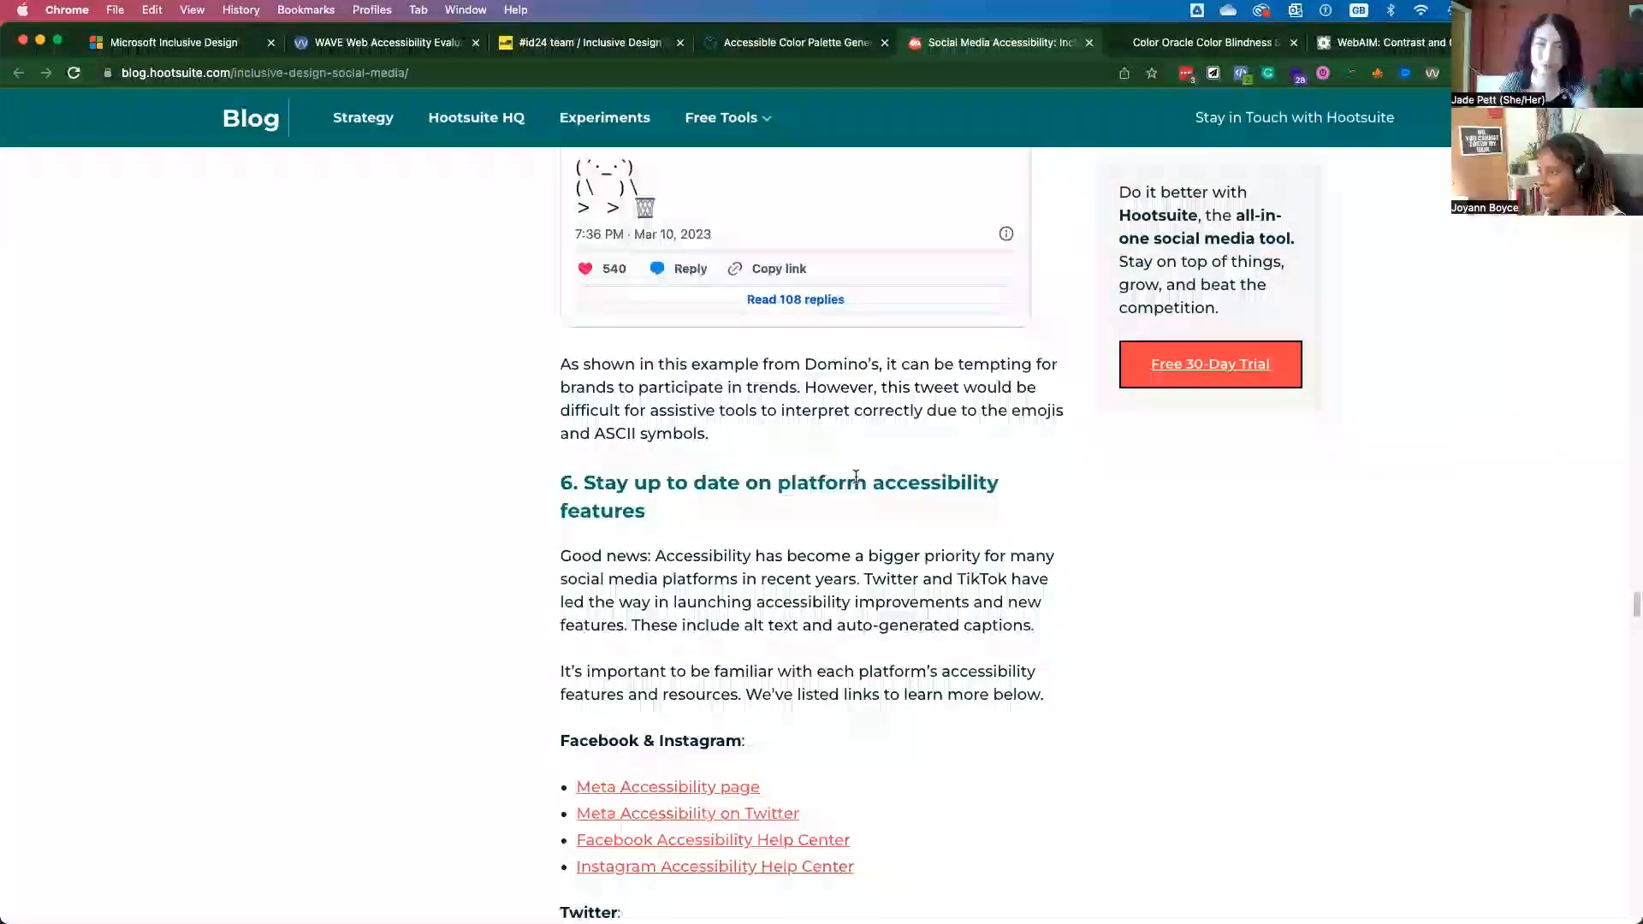
{"action": "scroll", "coordinate": [853, 479], "scroll_direction": "down", "scroll_amount": 2}
{"action": "scroll", "coordinate": [855, 481], "scroll_direction": "down", "scroll_amount": 2}
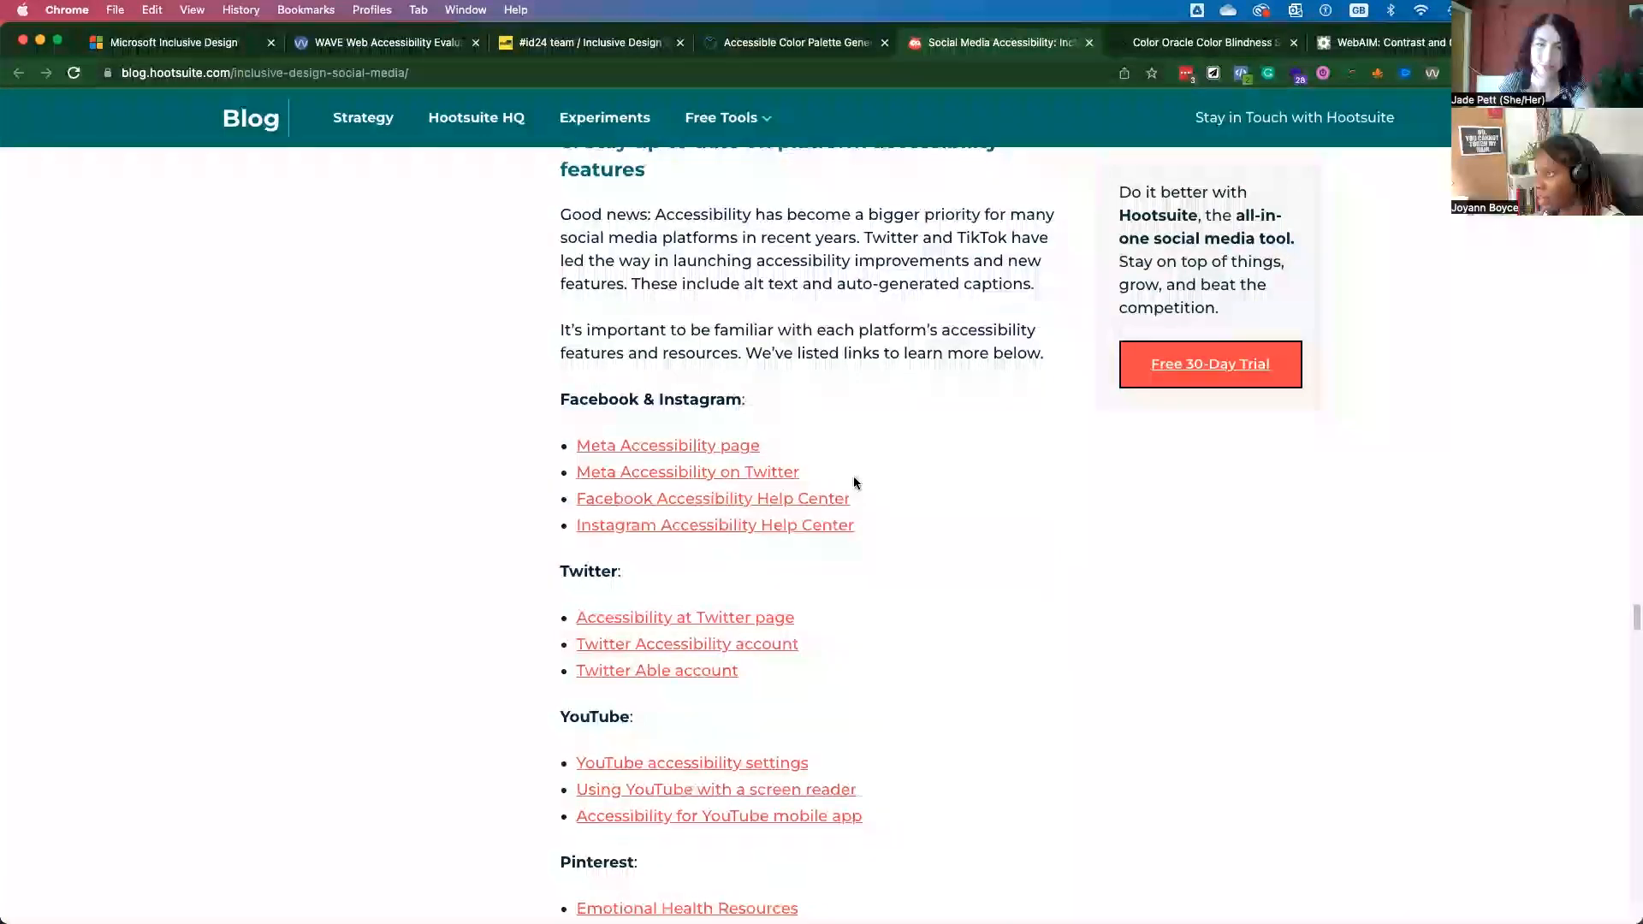
{"action": "scroll", "coordinate": [854, 482], "scroll_direction": "down", "scroll_amount": 3}
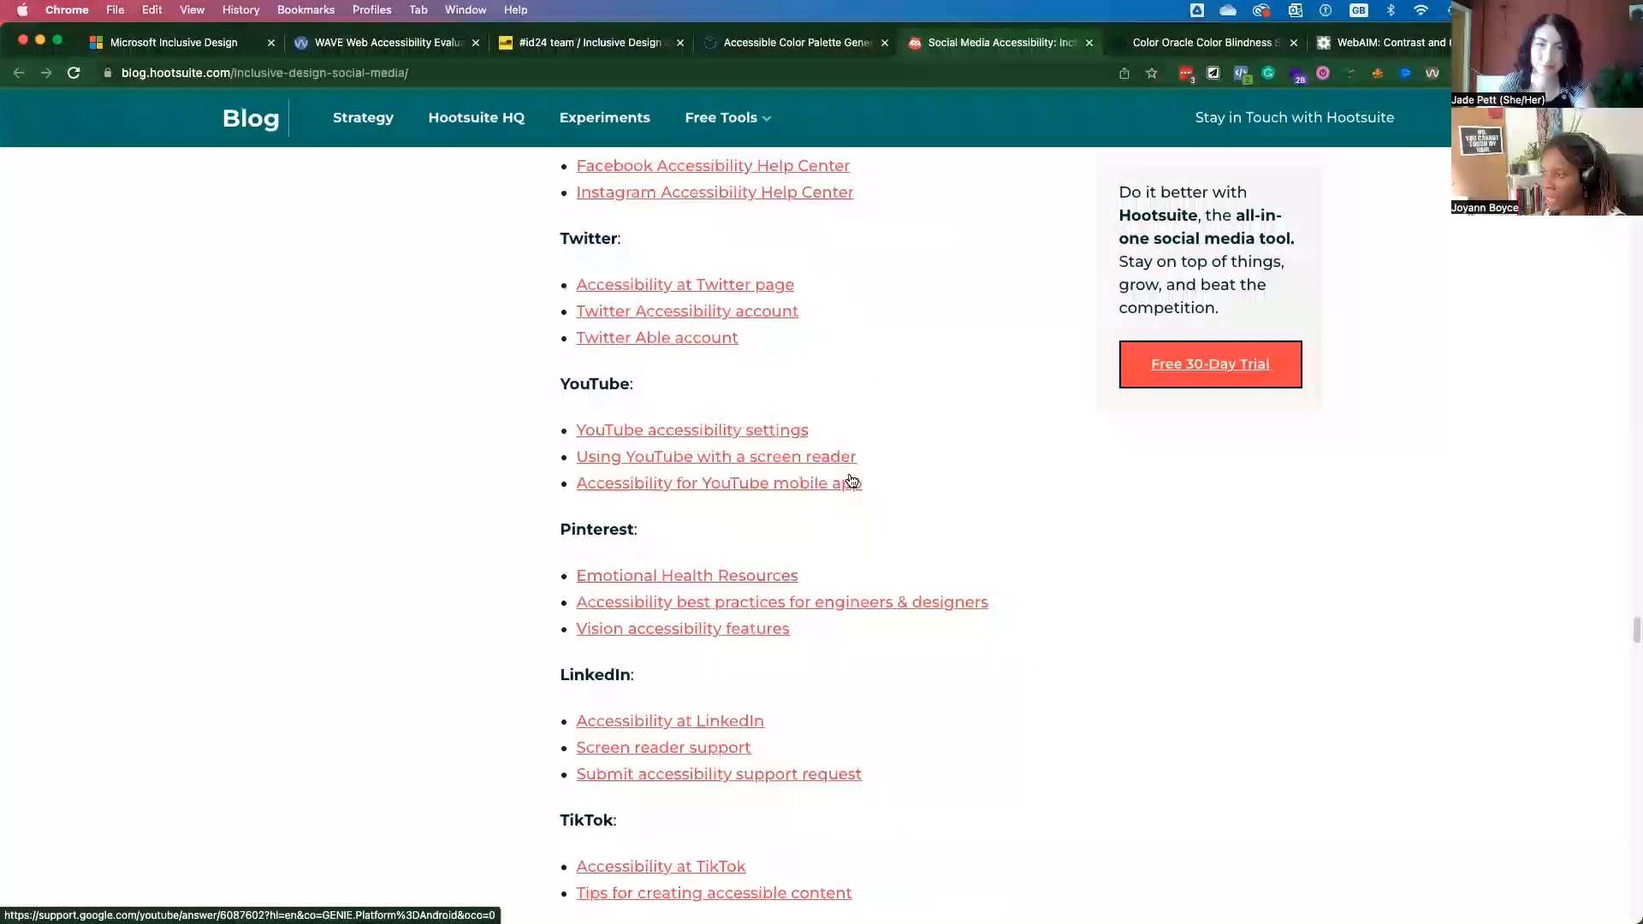
{"action": "scroll", "coordinate": [851, 475], "scroll_direction": "down", "scroll_amount": 2}
{"action": "scroll", "coordinate": [854, 475], "scroll_direction": "down", "scroll_amount": 1}
{"action": "scroll", "coordinate": [855, 475], "scroll_direction": "down", "scroll_amount": 2}
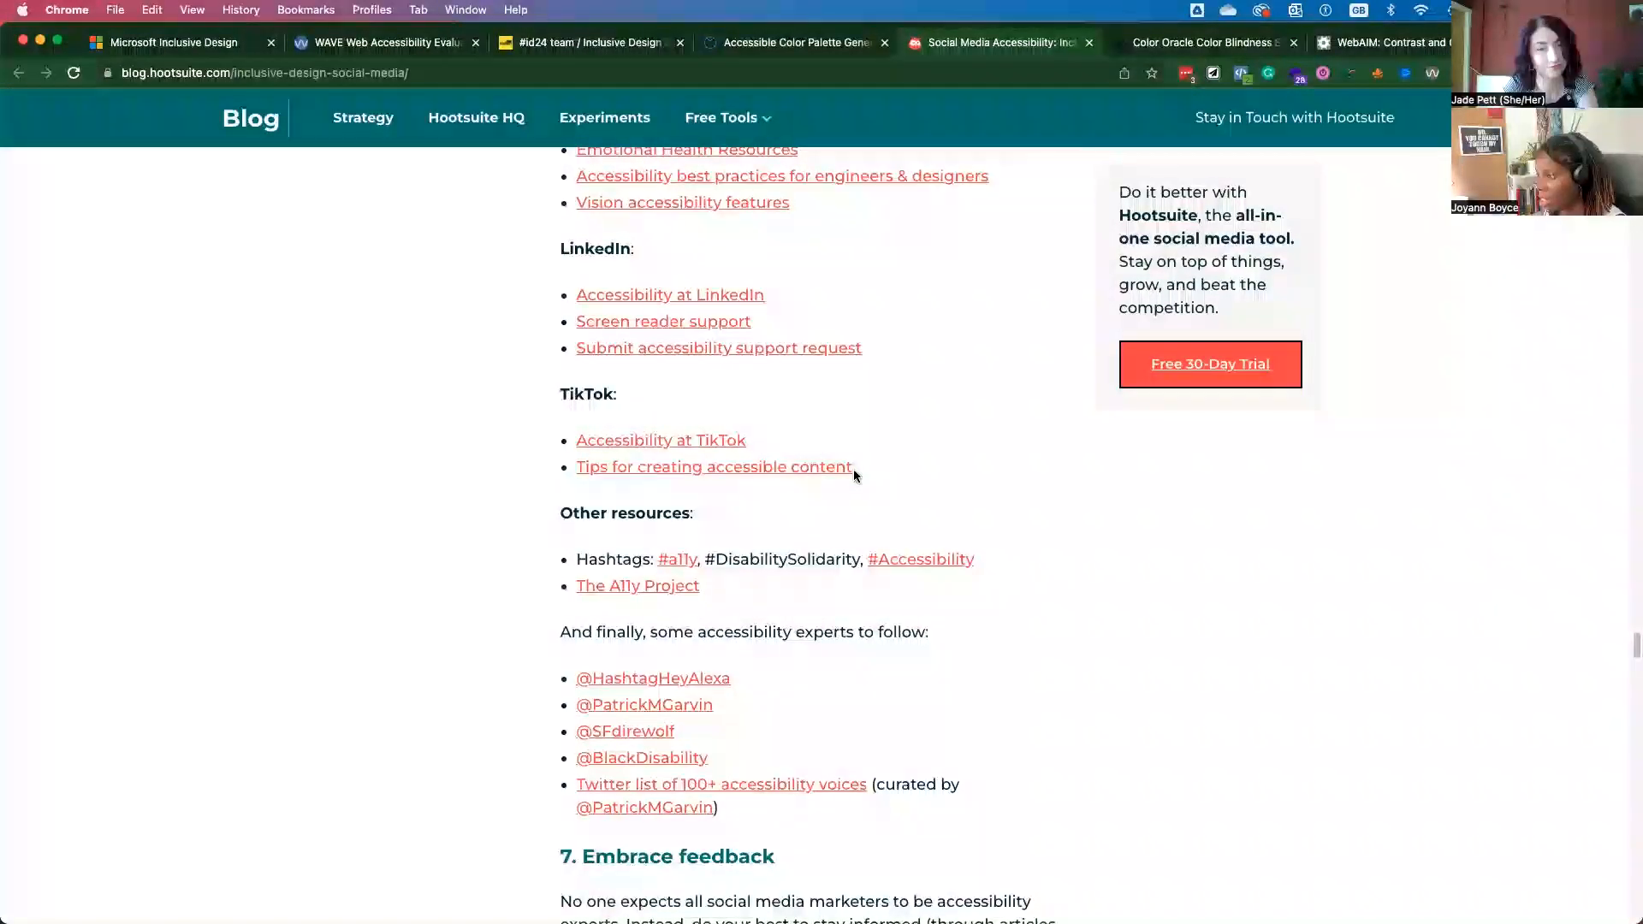
{"action": "scroll", "coordinate": [853, 469], "scroll_direction": "down", "scroll_amount": 2}
{"action": "scroll", "coordinate": [854, 469], "scroll_direction": "down", "scroll_amount": 1}
{"action": "scroll", "coordinate": [853, 468], "scroll_direction": "down", "scroll_amount": 1}
{"action": "scroll", "coordinate": [853, 469], "scroll_direction": "down", "scroll_amount": 1}
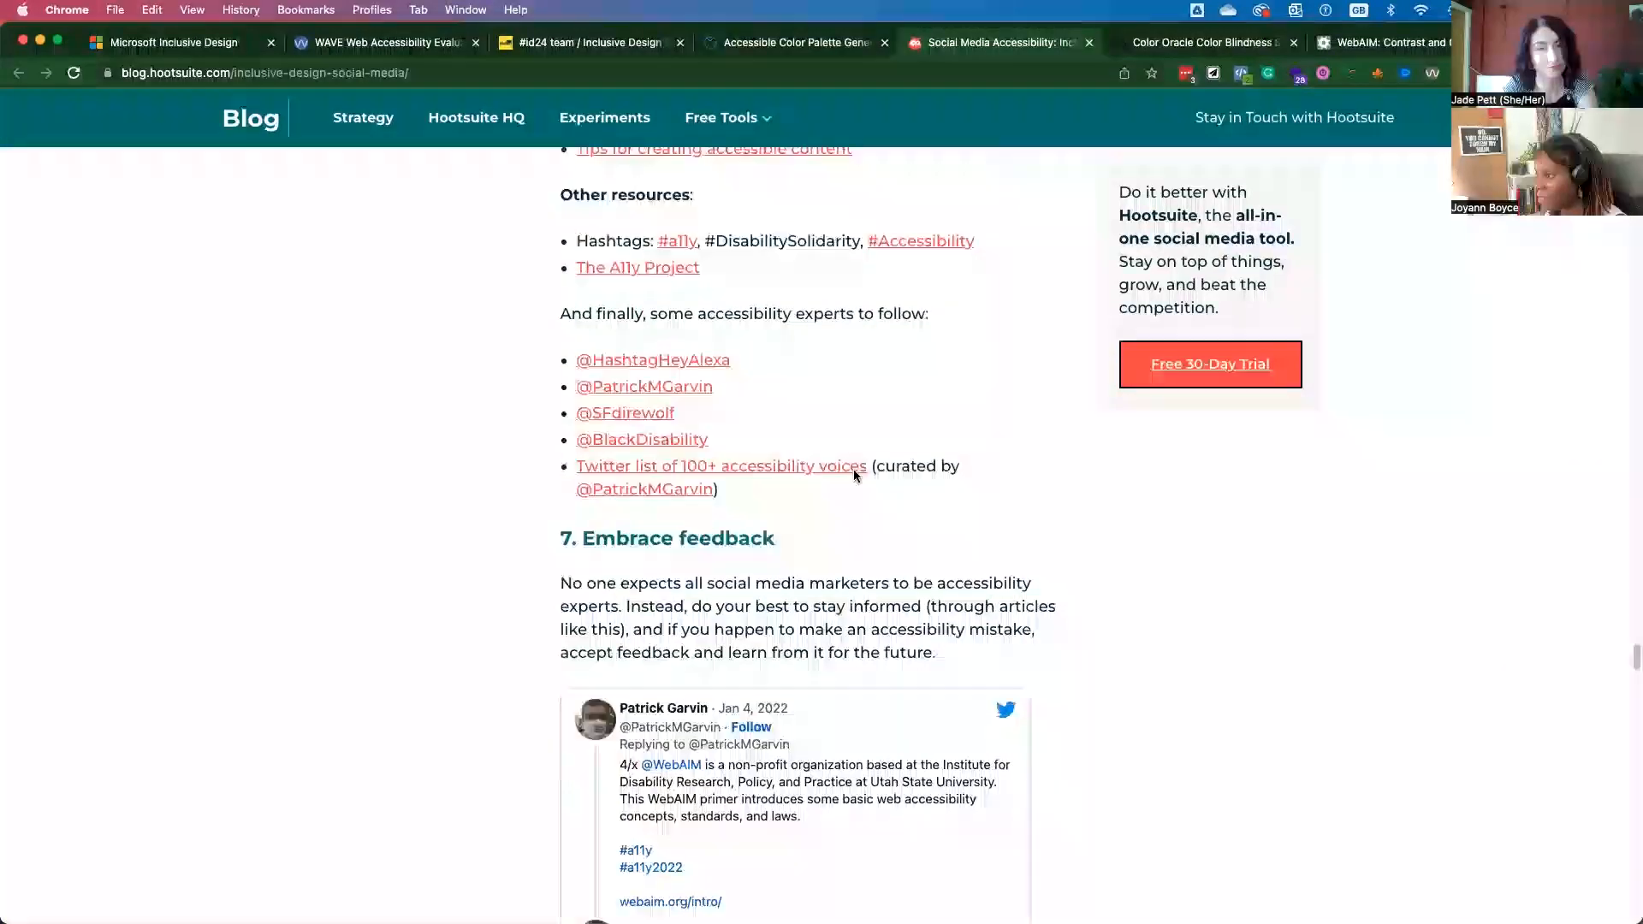
{"action": "scroll", "coordinate": [854, 469], "scroll_direction": "down", "scroll_amount": 2}
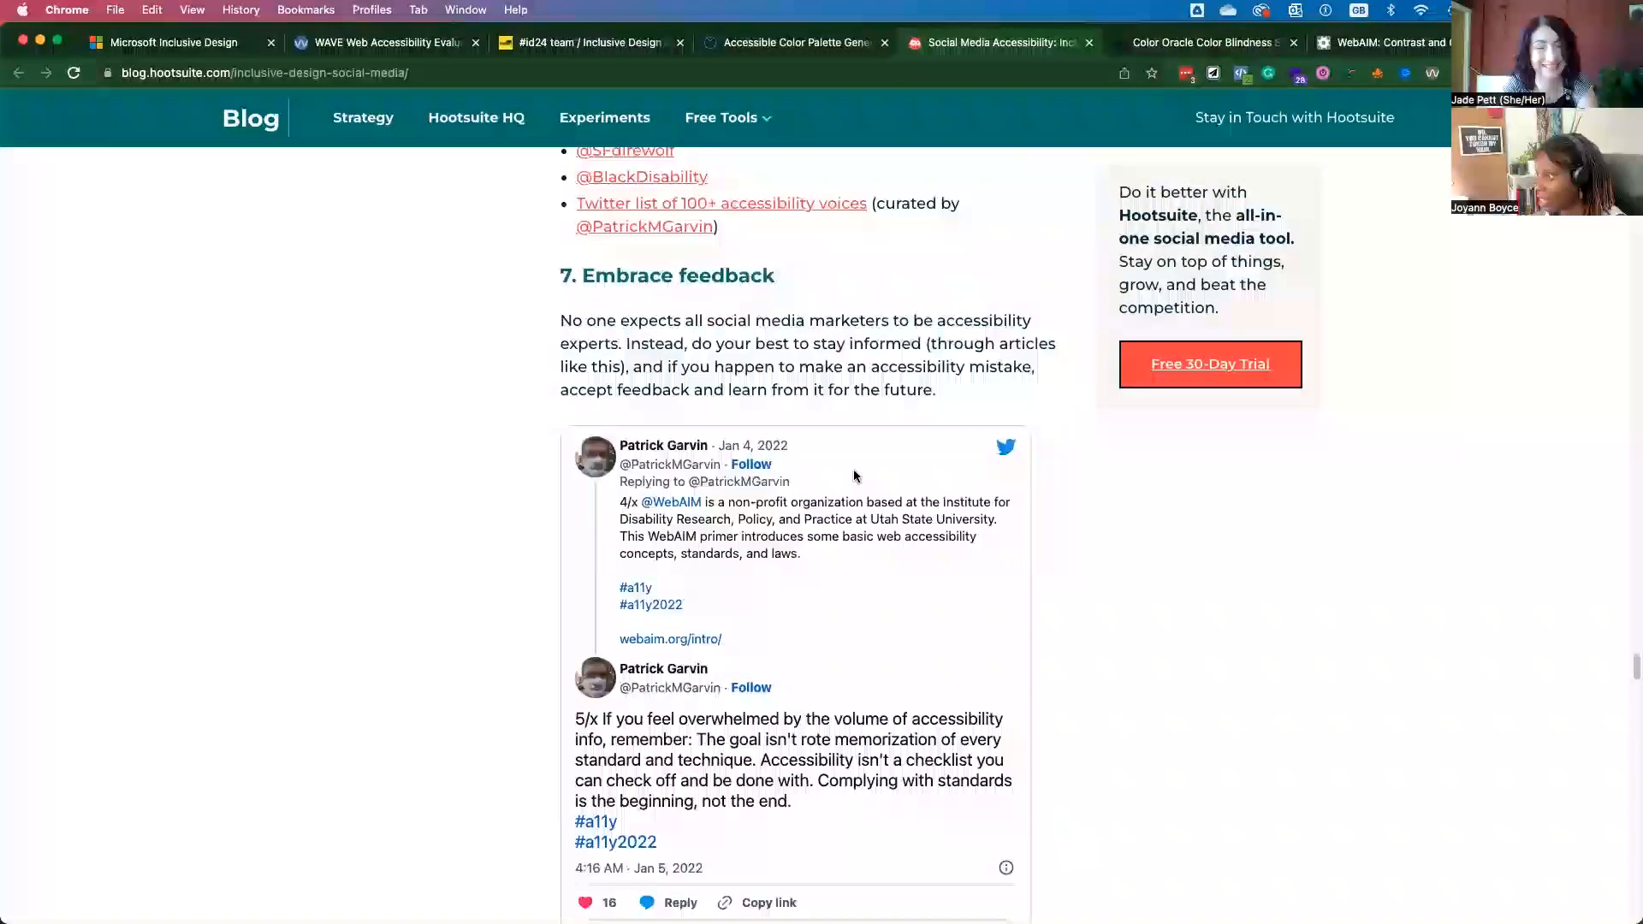
{"action": "scroll", "coordinate": [855, 477], "scroll_direction": "down", "scroll_amount": 4}
{"action": "scroll", "coordinate": [855, 477], "scroll_direction": "down", "scroll_amount": 4}
{"action": "scroll", "coordinate": [855, 472], "scroll_direction": "down", "scroll_amount": 3}
{"action": "scroll", "coordinate": [847, 411], "scroll_direction": "down", "scroll_amount": 3}
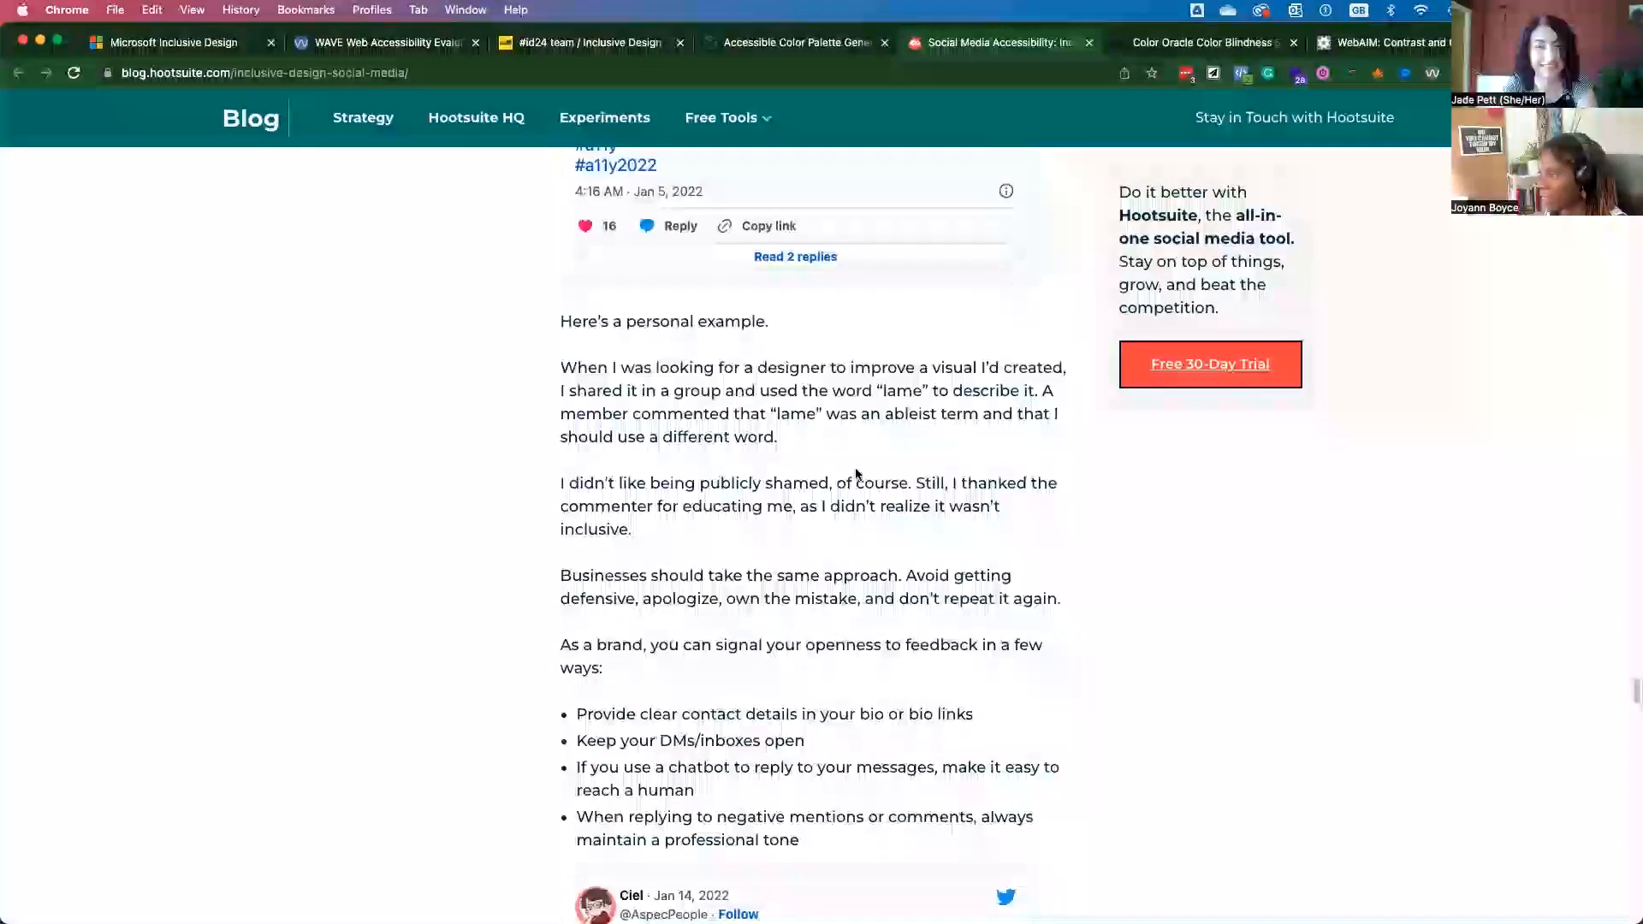
{"action": "scroll", "coordinate": [841, 359], "scroll_direction": "down", "scroll_amount": 3}
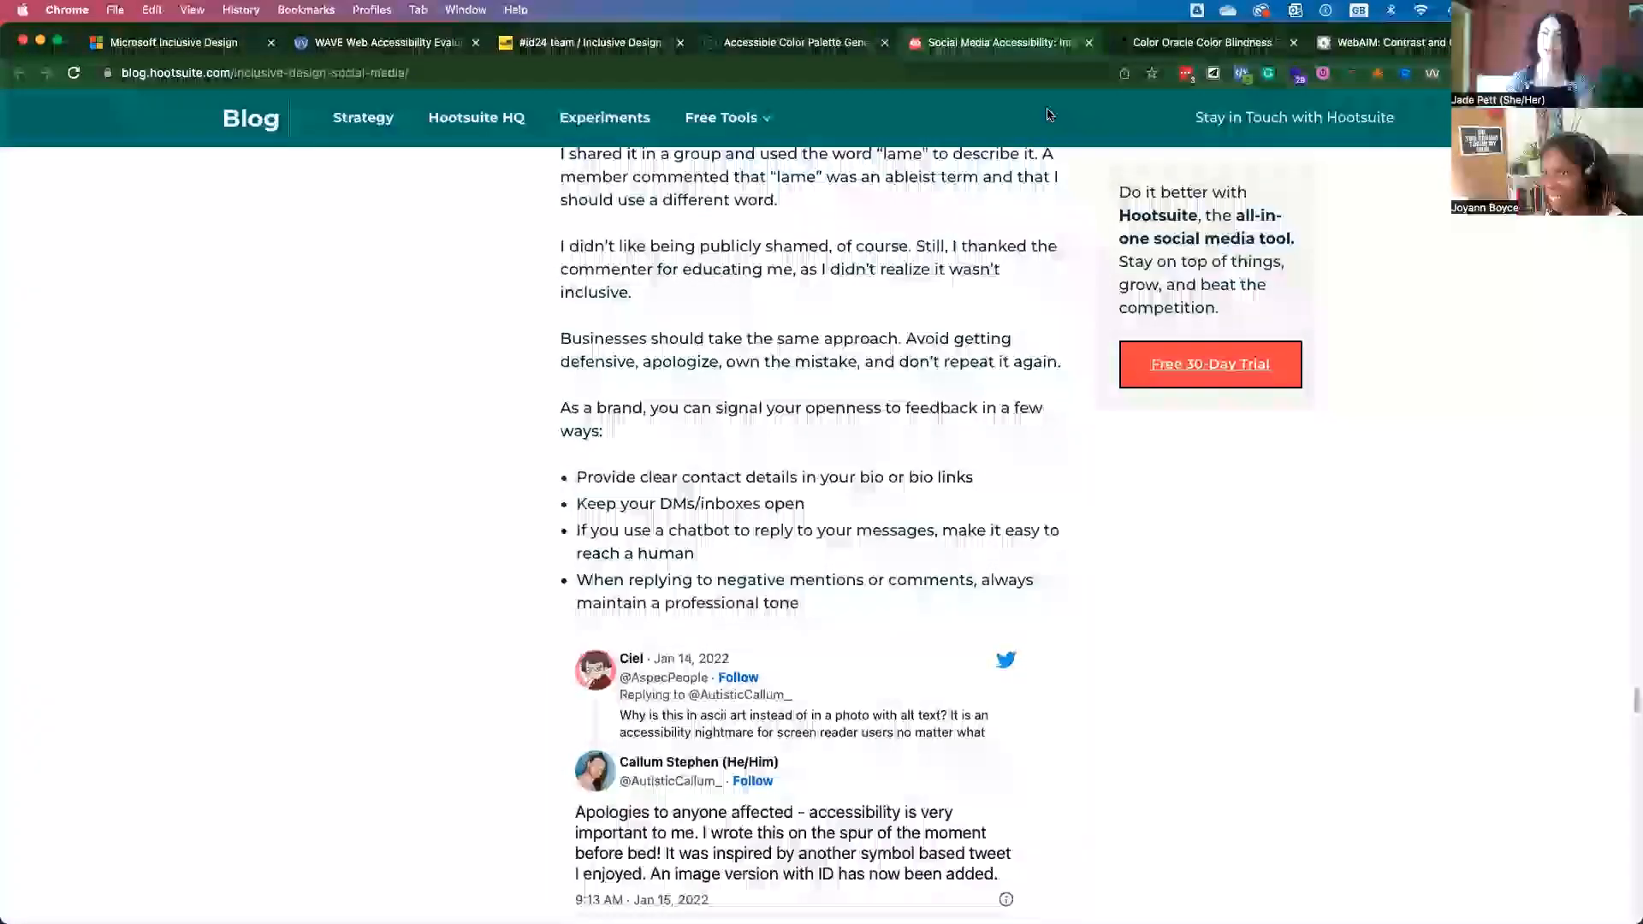
{"action": "scroll", "coordinate": [1040, 222], "scroll_direction": "down", "scroll_amount": 3}
{"action": "scroll", "coordinate": [1041, 228], "scroll_direction": "down", "scroll_amount": 2}
{"action": "scroll", "coordinate": [1041, 228], "scroll_direction": "down", "scroll_amount": 1}
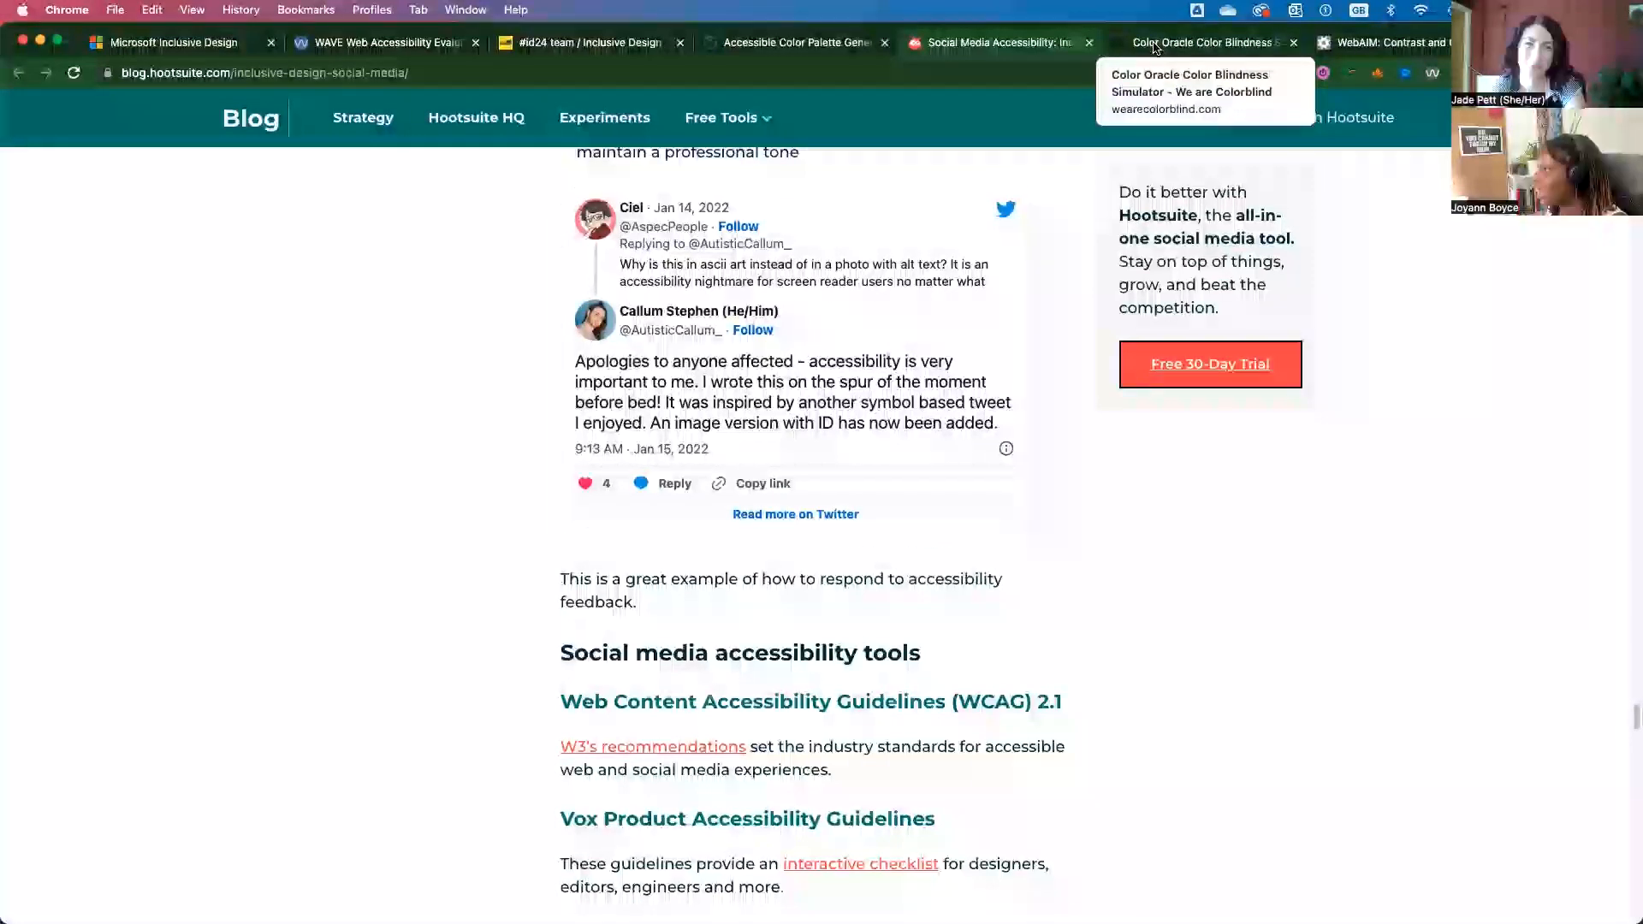
Step: Switch to the Color Oracle simulator page and accept its cookie notice
{"action": "left_click", "coordinate": [1201, 43]}
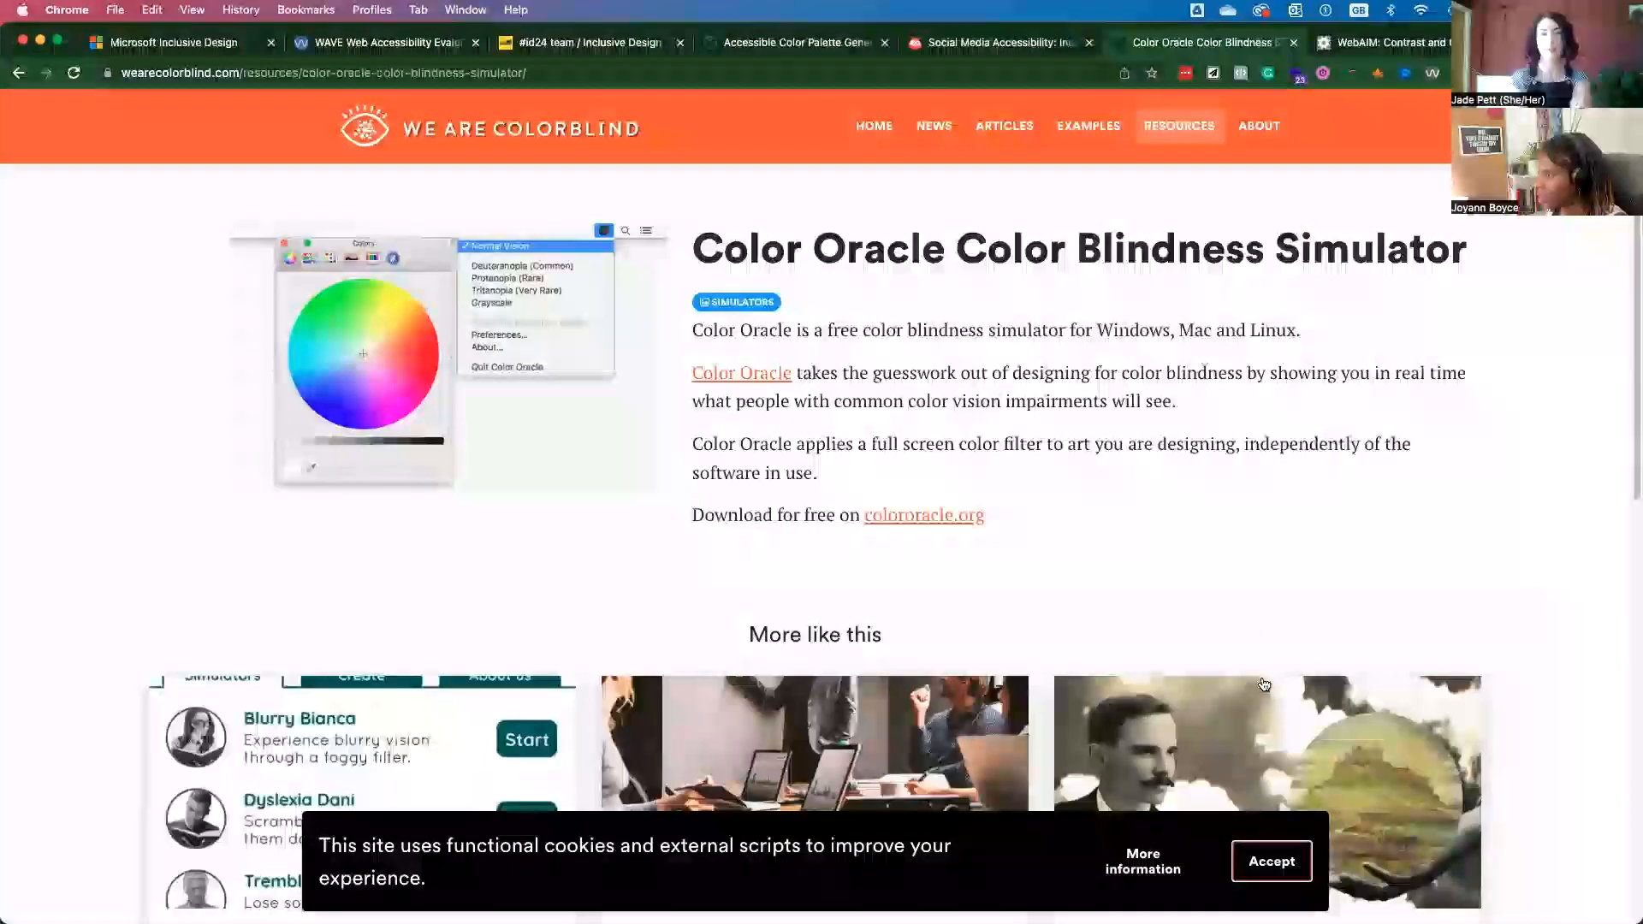
{"action": "left_click", "coordinate": [1271, 863]}
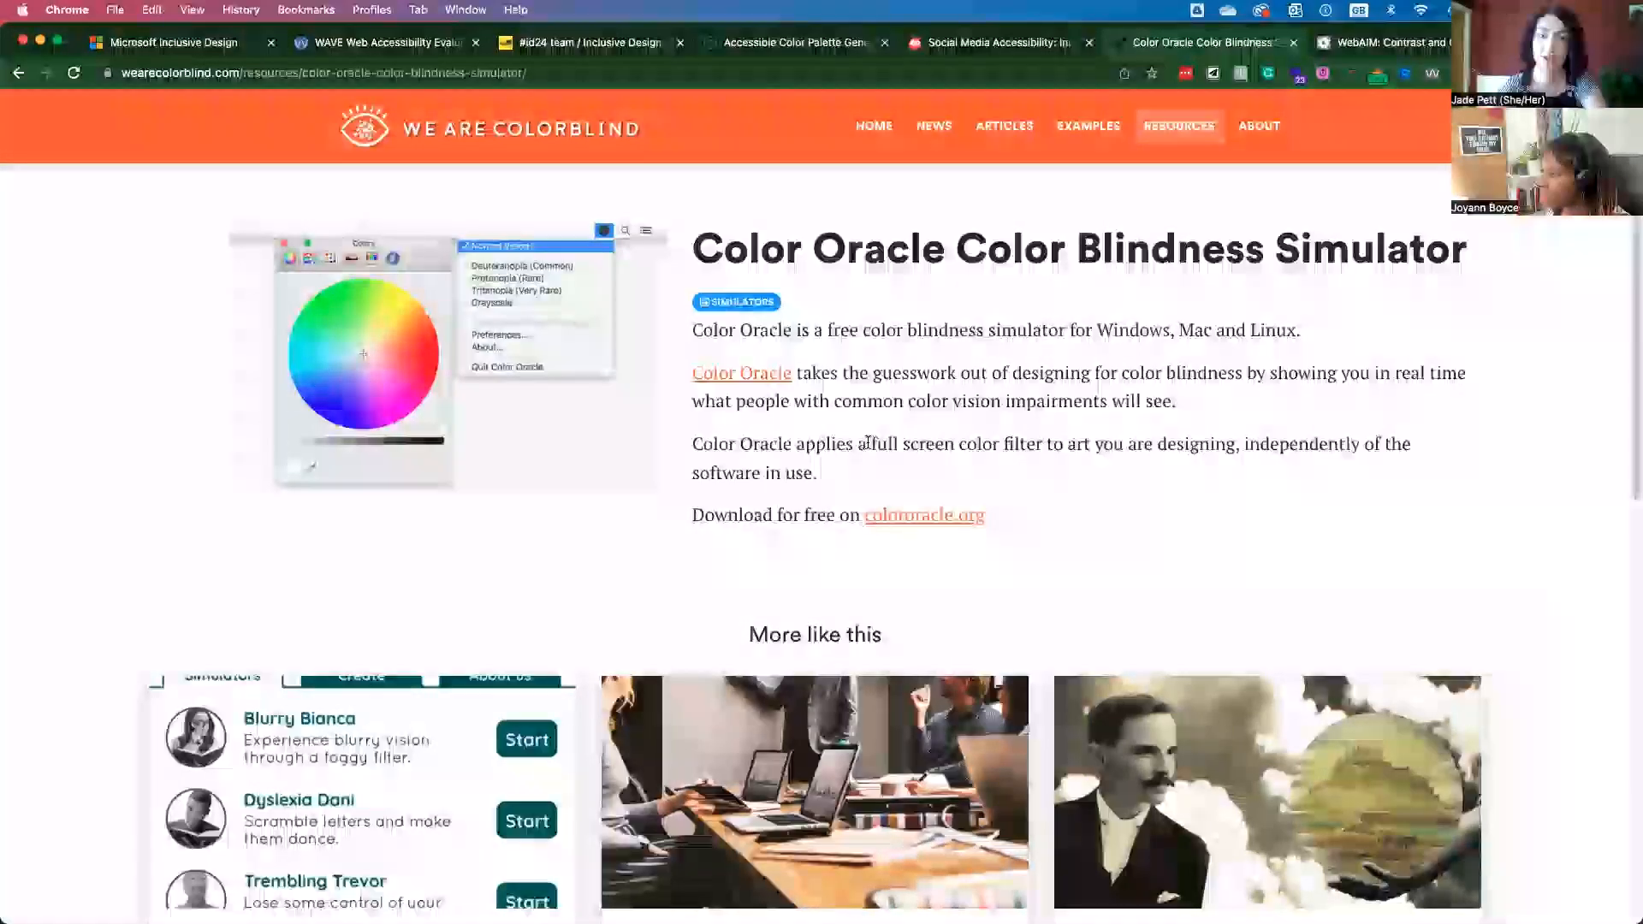
{"action": "scroll", "coordinate": [864, 443], "scroll_direction": "down", "scroll_amount": 2}
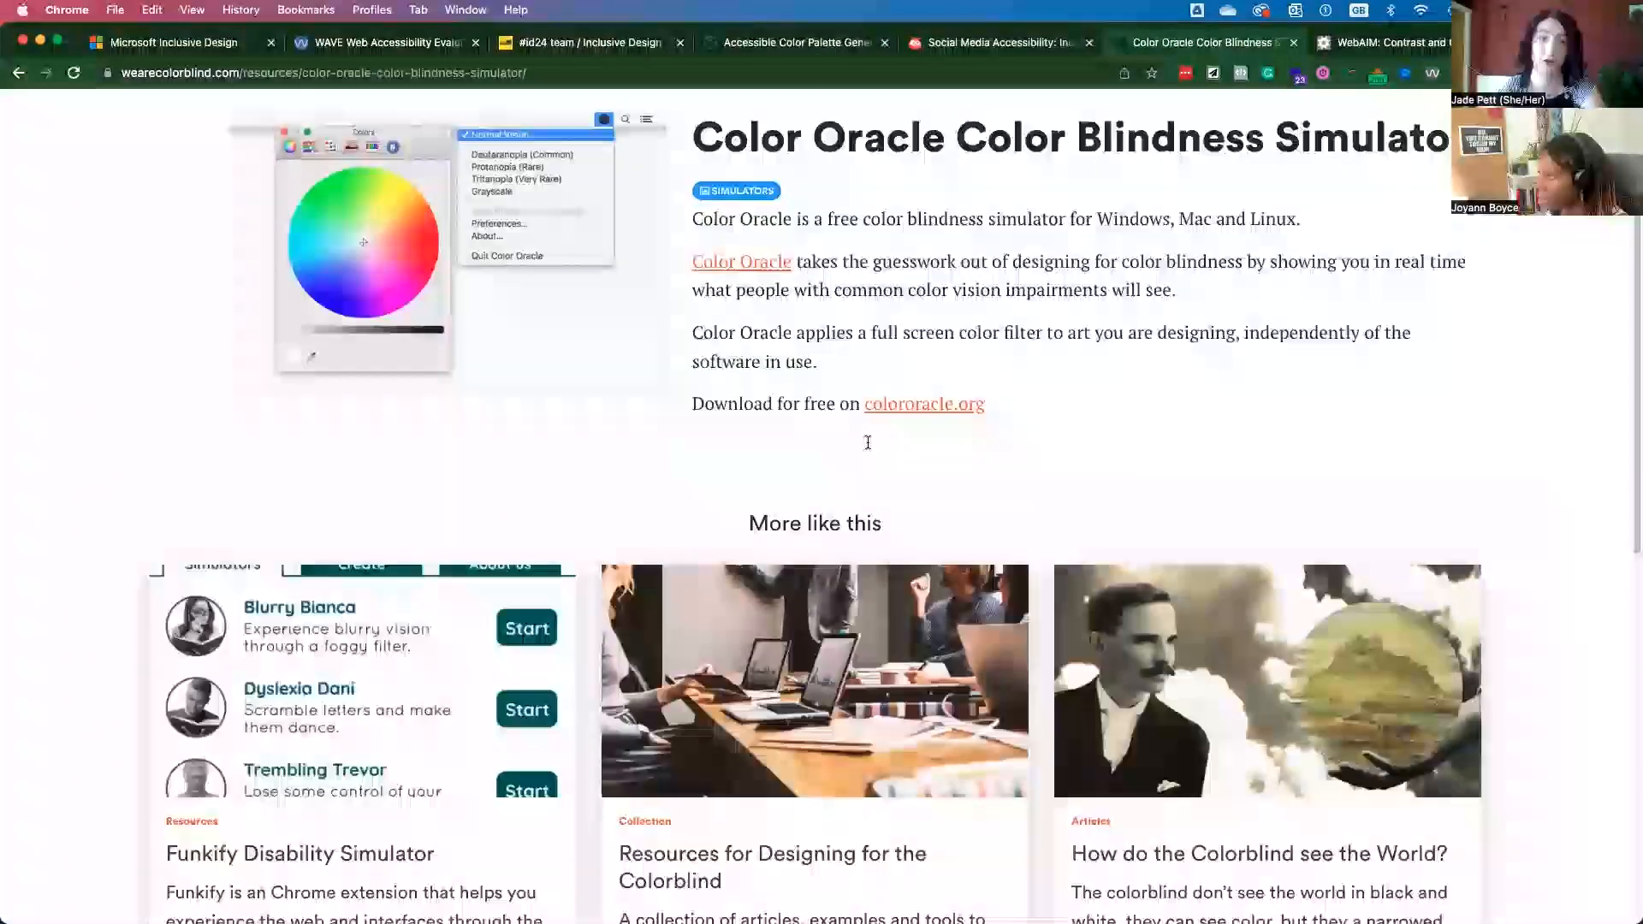
{"action": "scroll", "coordinate": [866, 443], "scroll_direction": "down", "scroll_amount": 2}
{"action": "scroll", "coordinate": [867, 442], "scroll_direction": "down", "scroll_amount": 2}
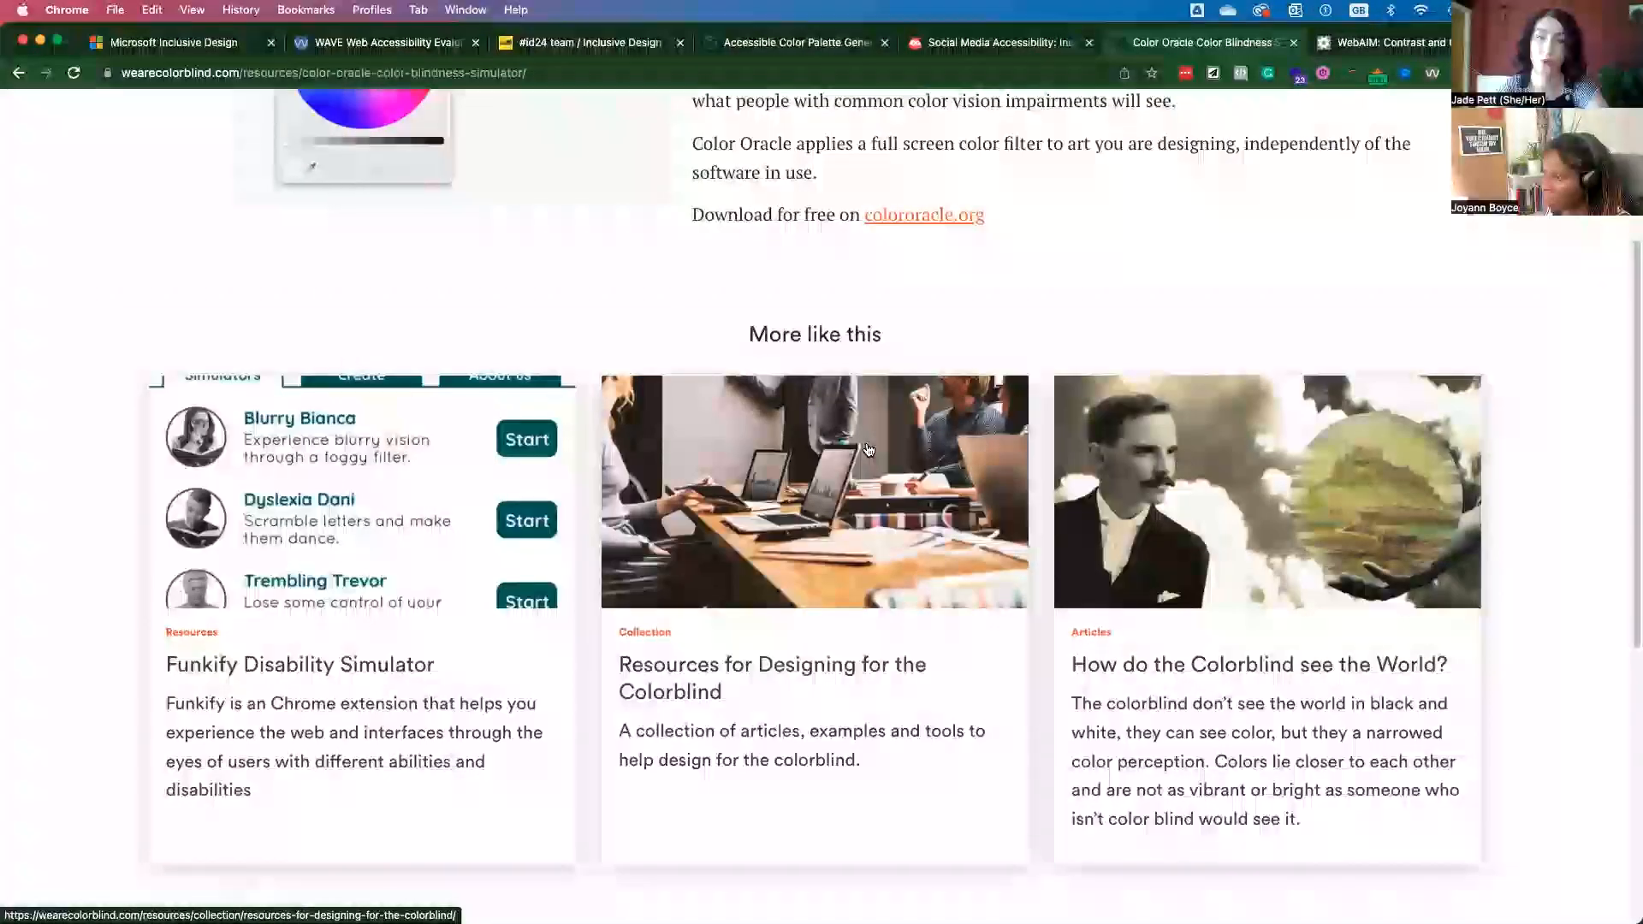
{"action": "scroll", "coordinate": [866, 446], "scroll_direction": "down", "scroll_amount": 4}
{"action": "scroll", "coordinate": [869, 447], "scroll_direction": "down", "scroll_amount": 5}
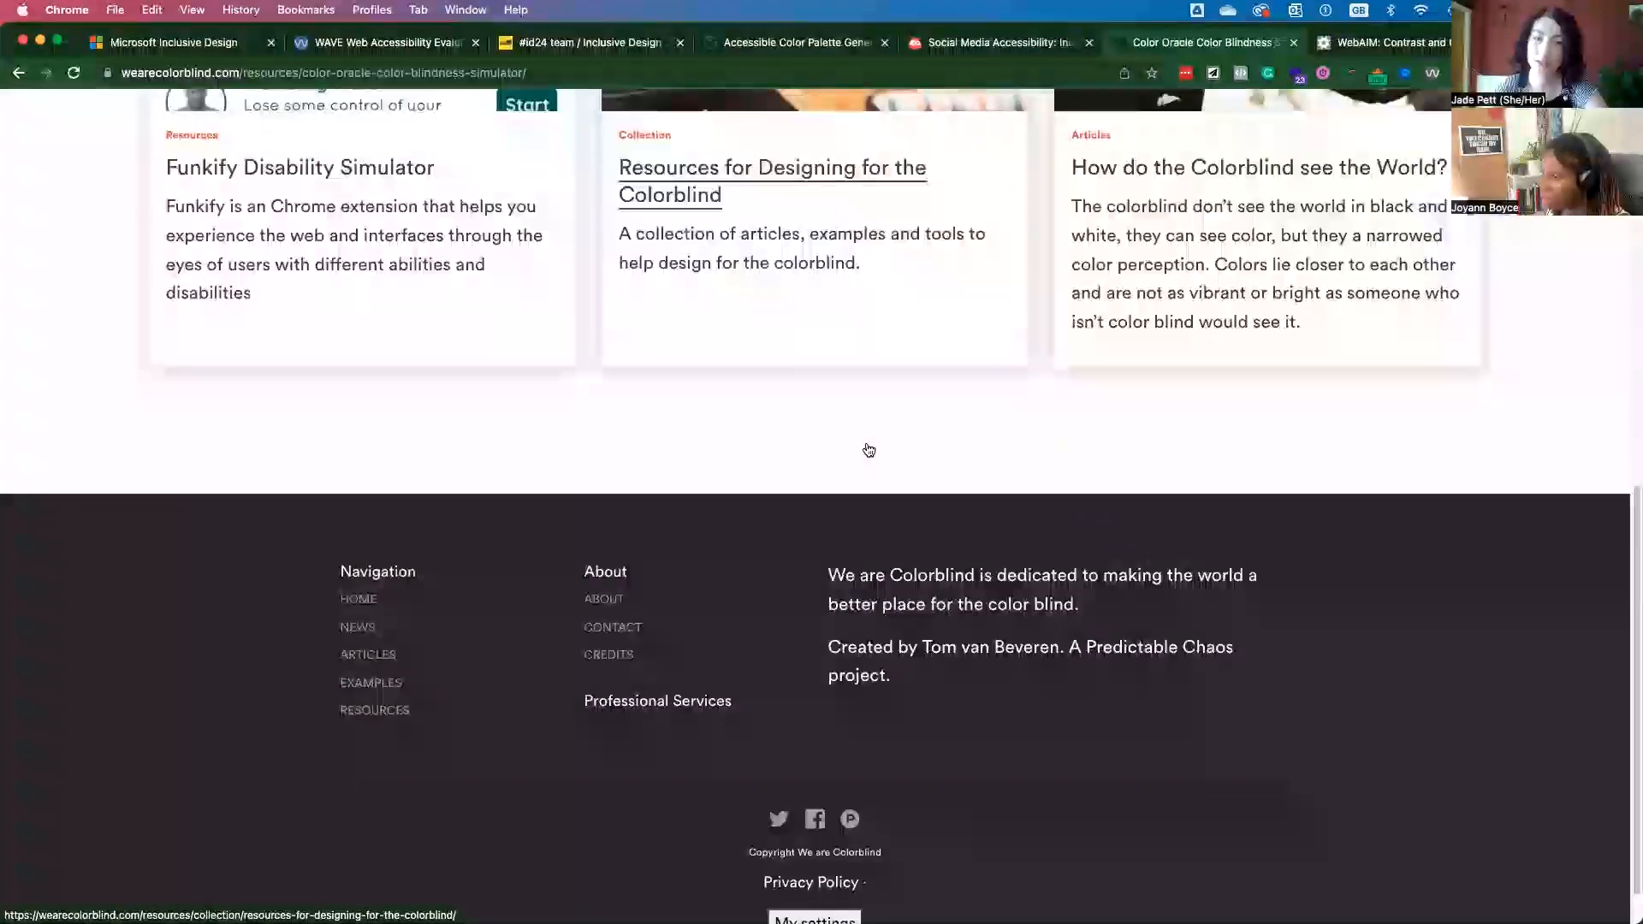
{"action": "scroll", "coordinate": [865, 441], "scroll_direction": "up", "scroll_amount": 3}
{"action": "scroll", "coordinate": [865, 442], "scroll_direction": "up", "scroll_amount": 10}
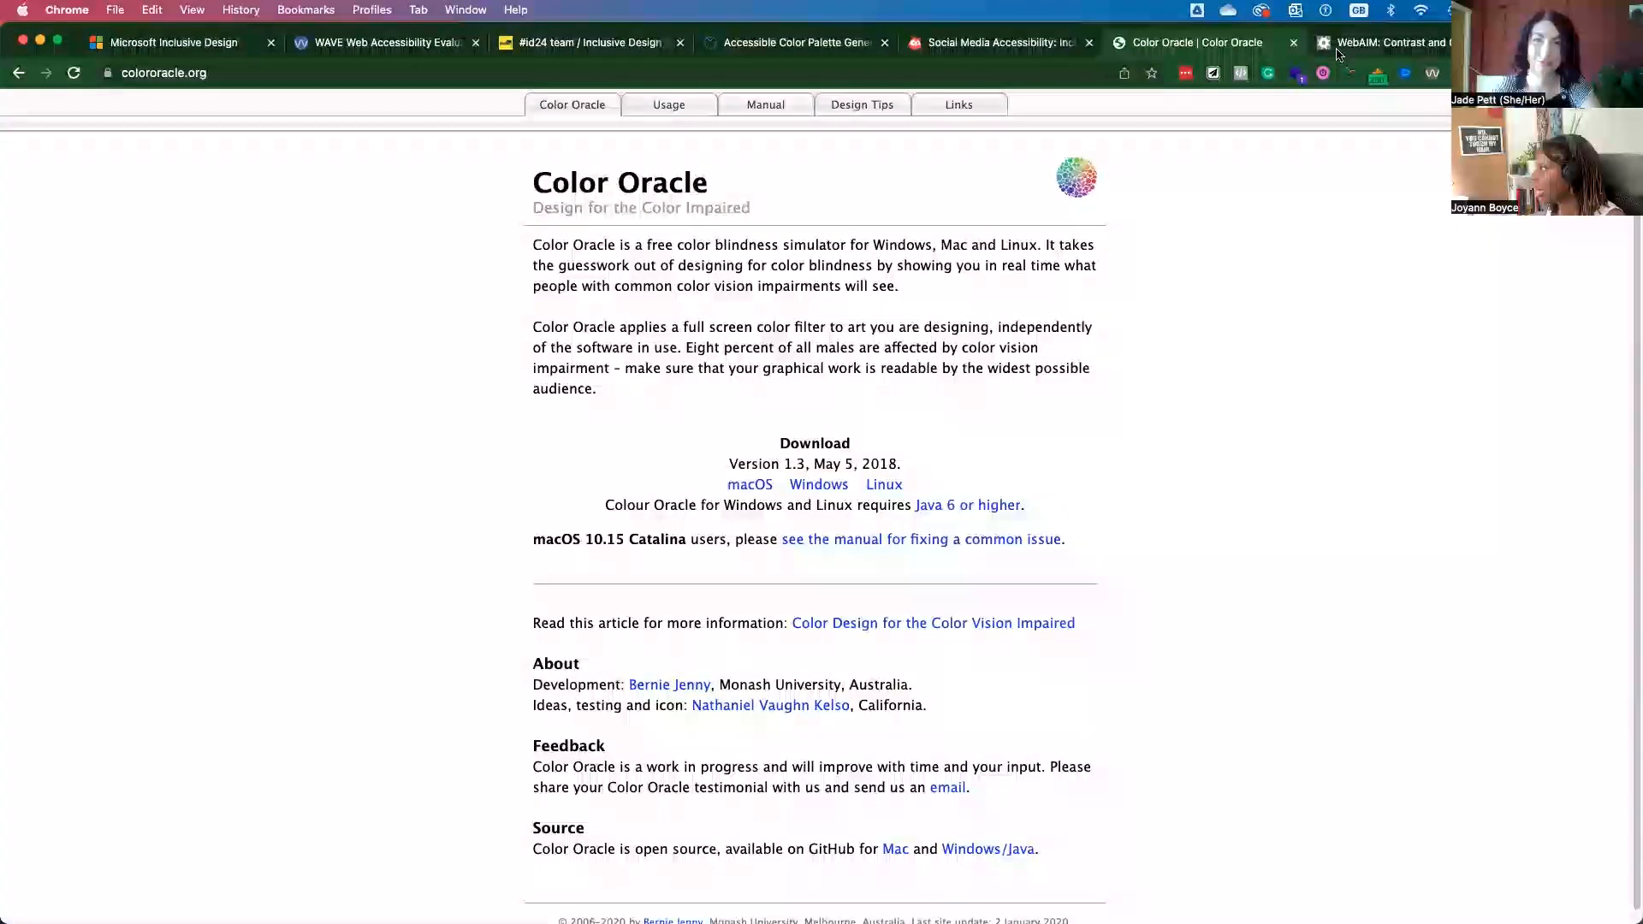
Step: Switch to WebAIM's Contrast and Color Accessibility article and review its tool sections
{"action": "left_click", "coordinate": [1374, 43]}
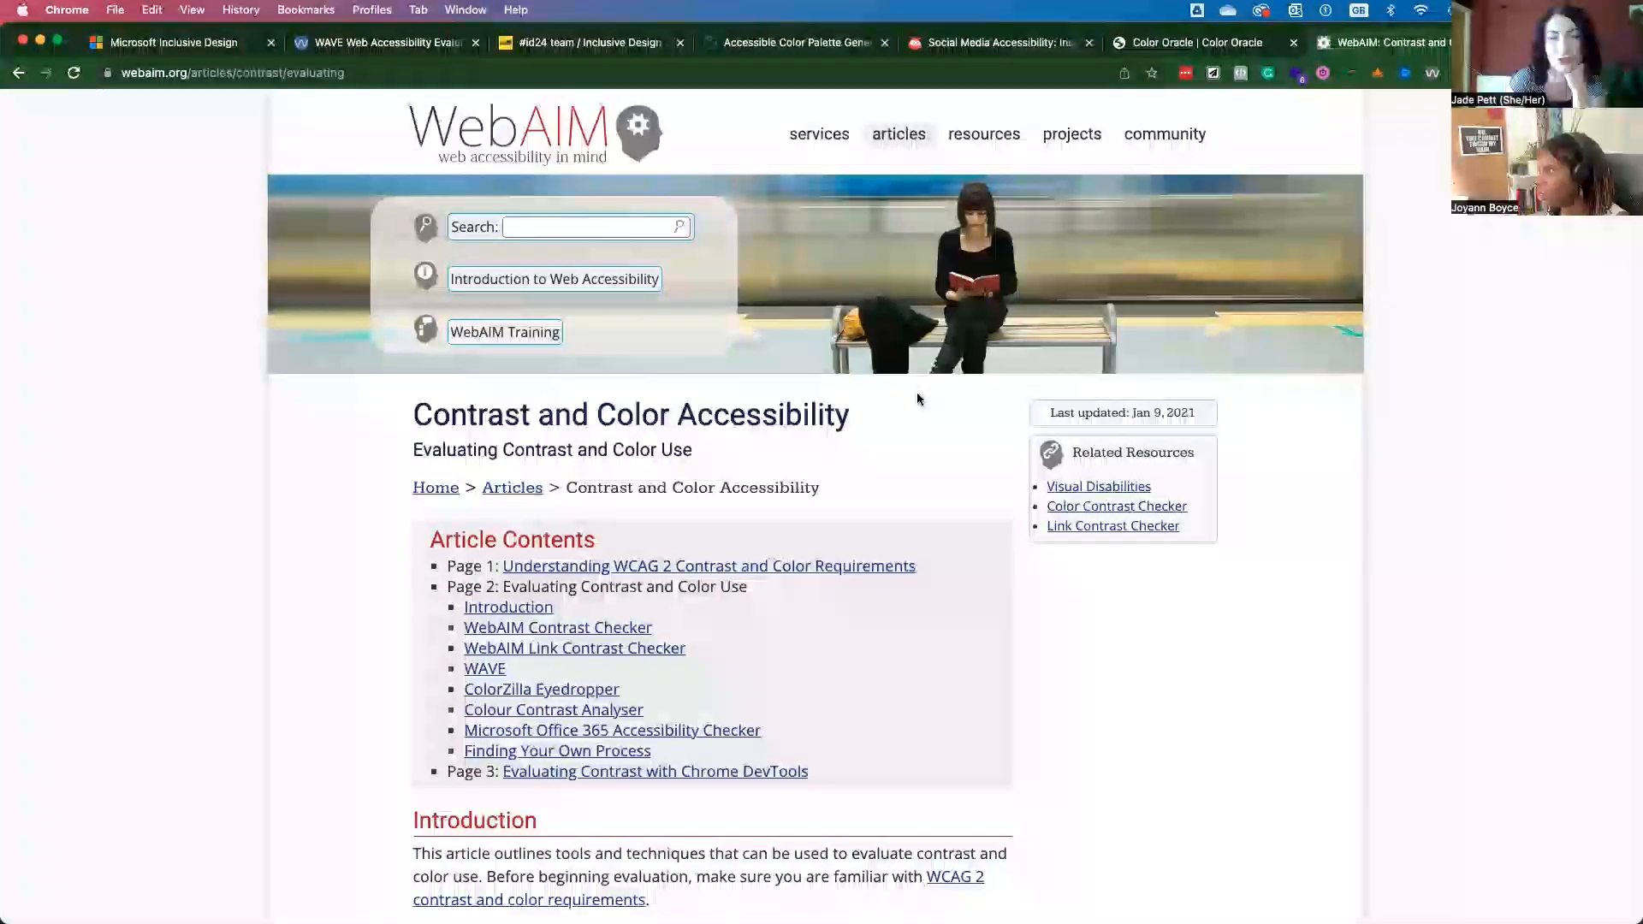
{"action": "scroll", "coordinate": [843, 551], "scroll_direction": "down", "scroll_amount": 3}
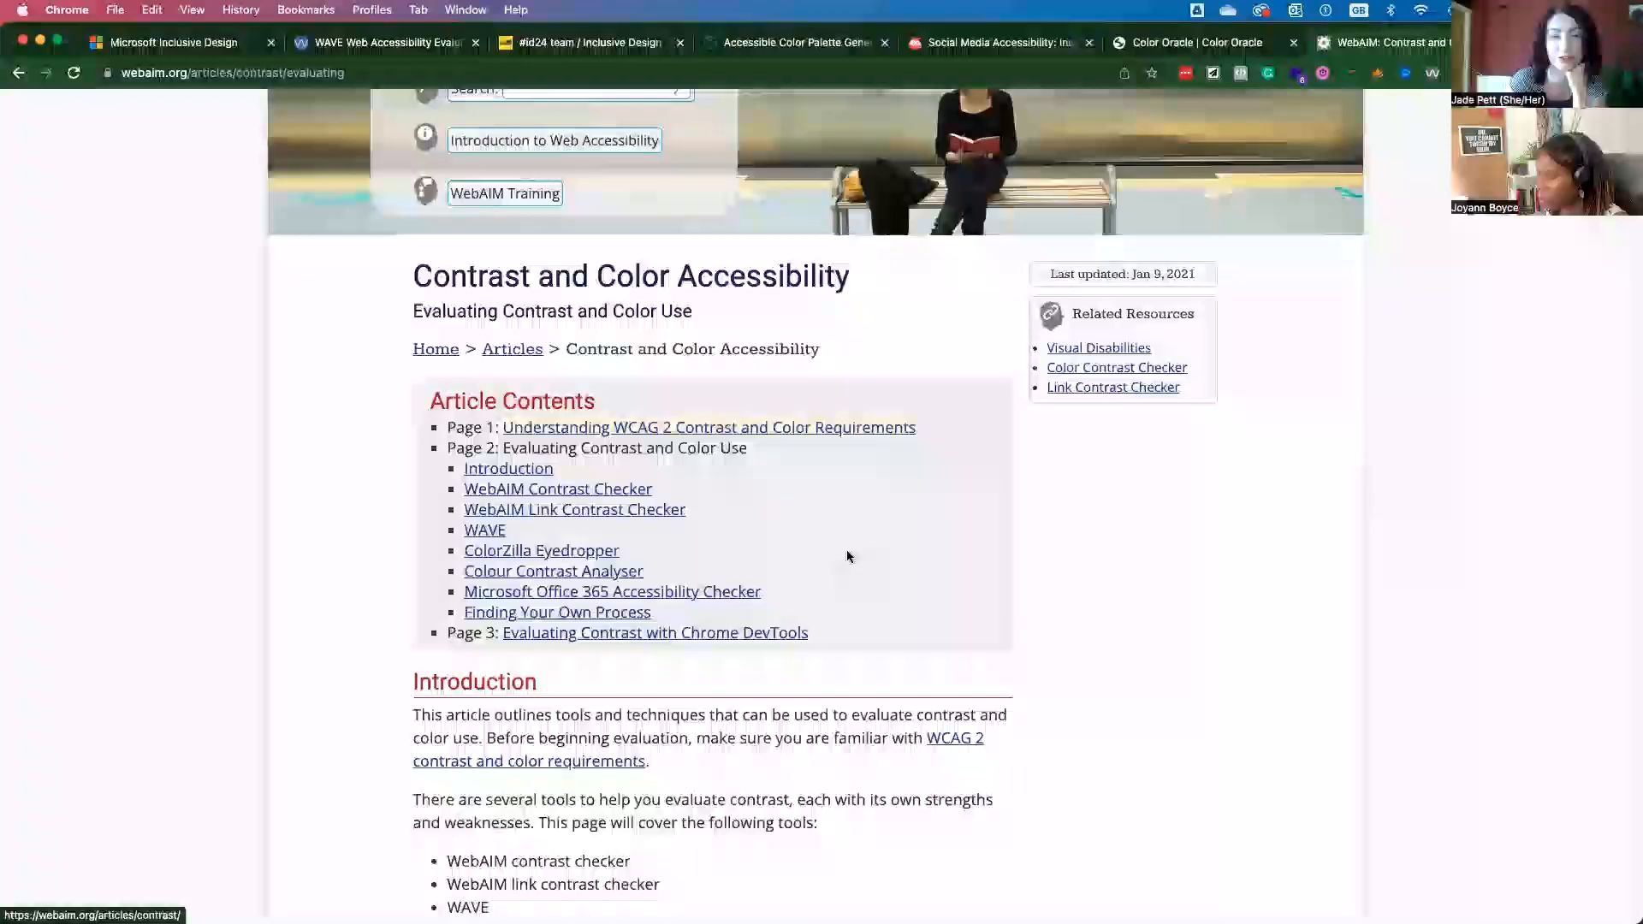
{"action": "scroll", "coordinate": [844, 550], "scroll_direction": "down", "scroll_amount": 3}
{"action": "scroll", "coordinate": [849, 553], "scroll_direction": "down", "scroll_amount": 2}
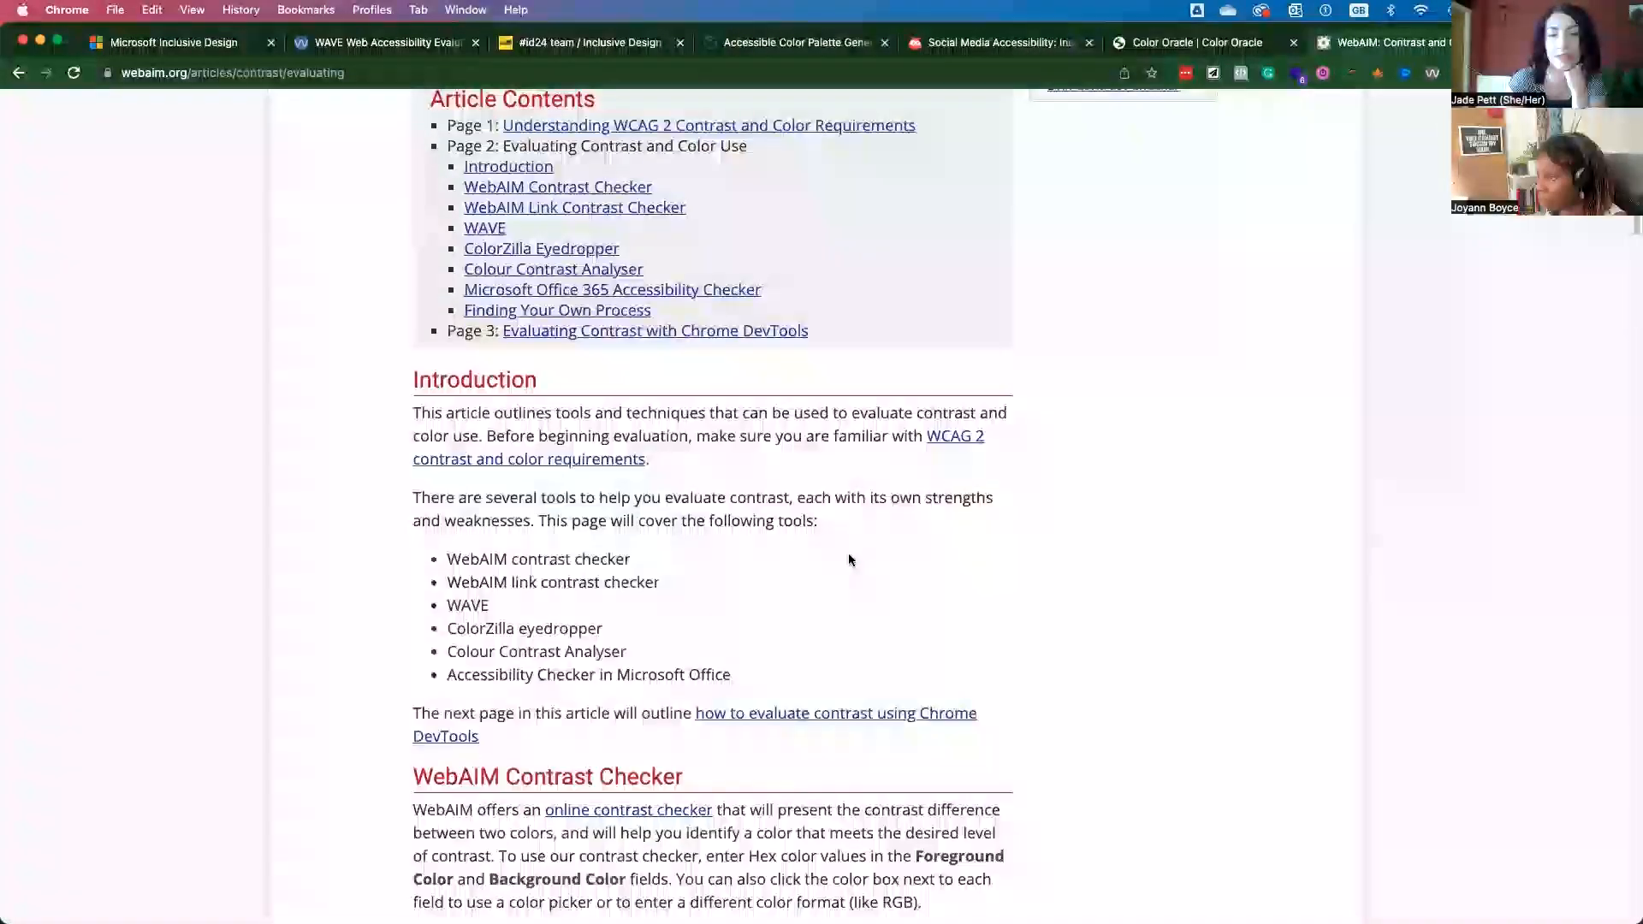
{"action": "scroll", "coordinate": [849, 553], "scroll_direction": "down", "scroll_amount": 1}
{"action": "scroll", "coordinate": [849, 554], "scroll_direction": "down", "scroll_amount": 1}
{"action": "scroll", "coordinate": [846, 553], "scroll_direction": "down", "scroll_amount": 4}
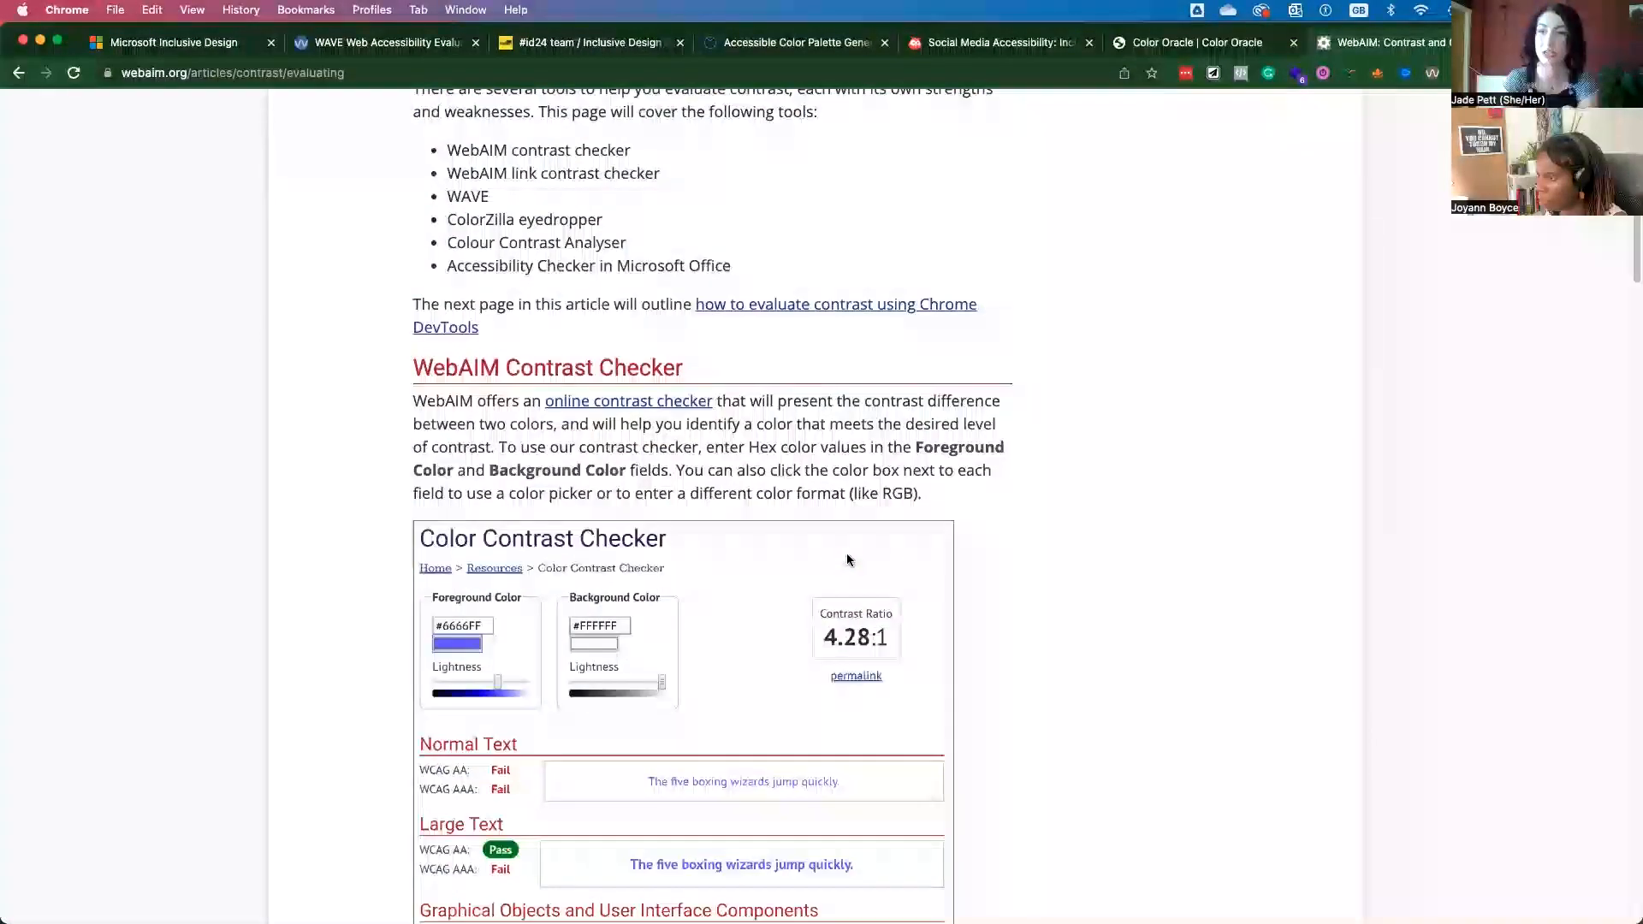
{"action": "scroll", "coordinate": [847, 553], "scroll_direction": "down", "scroll_amount": 3}
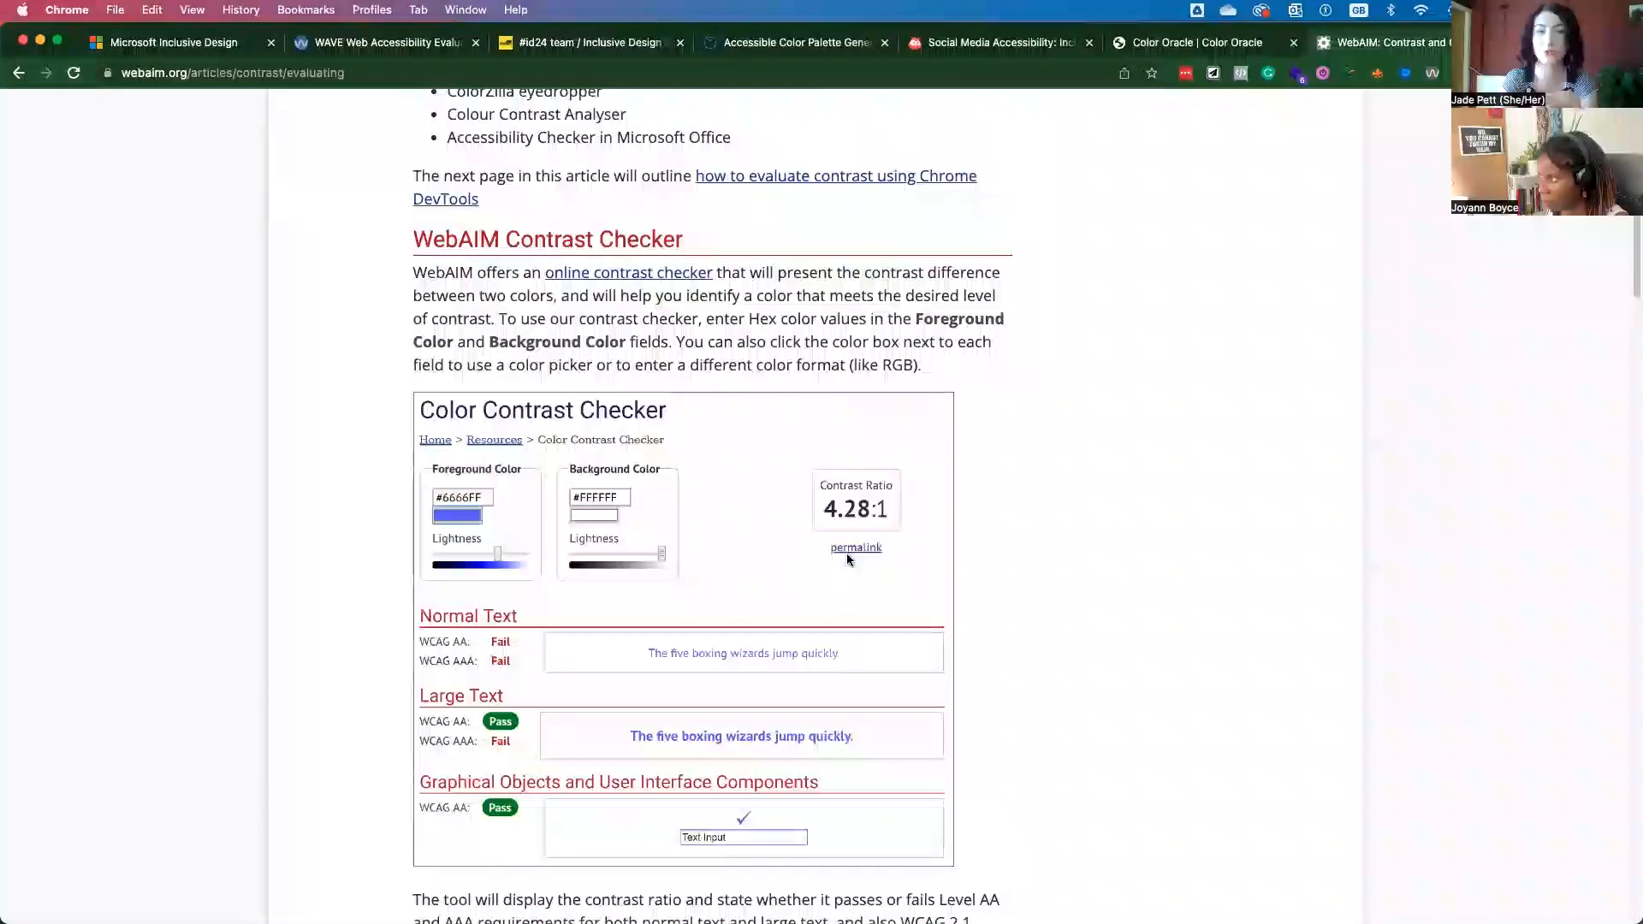
{"action": "scroll", "coordinate": [847, 554], "scroll_direction": "down", "scroll_amount": 3}
{"action": "scroll", "coordinate": [846, 553], "scroll_direction": "down", "scroll_amount": 2}
{"action": "scroll", "coordinate": [847, 553], "scroll_direction": "down", "scroll_amount": 2}
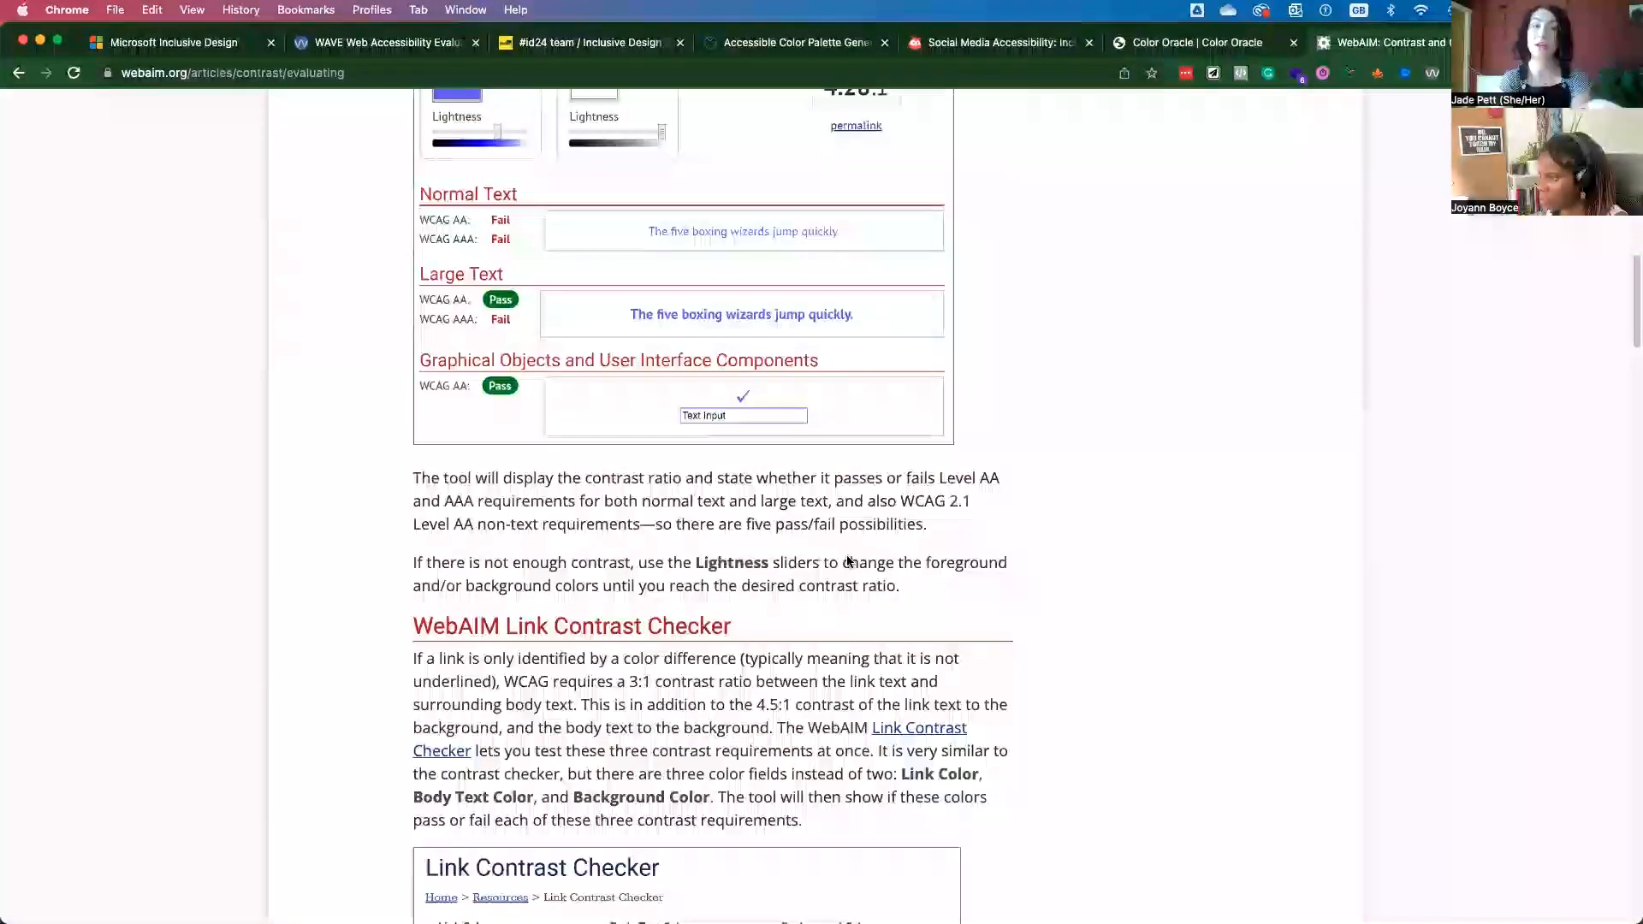
{"action": "scroll", "coordinate": [846, 554], "scroll_direction": "down", "scroll_amount": 2}
{"action": "scroll", "coordinate": [846, 555], "scroll_direction": "down", "scroll_amount": 2}
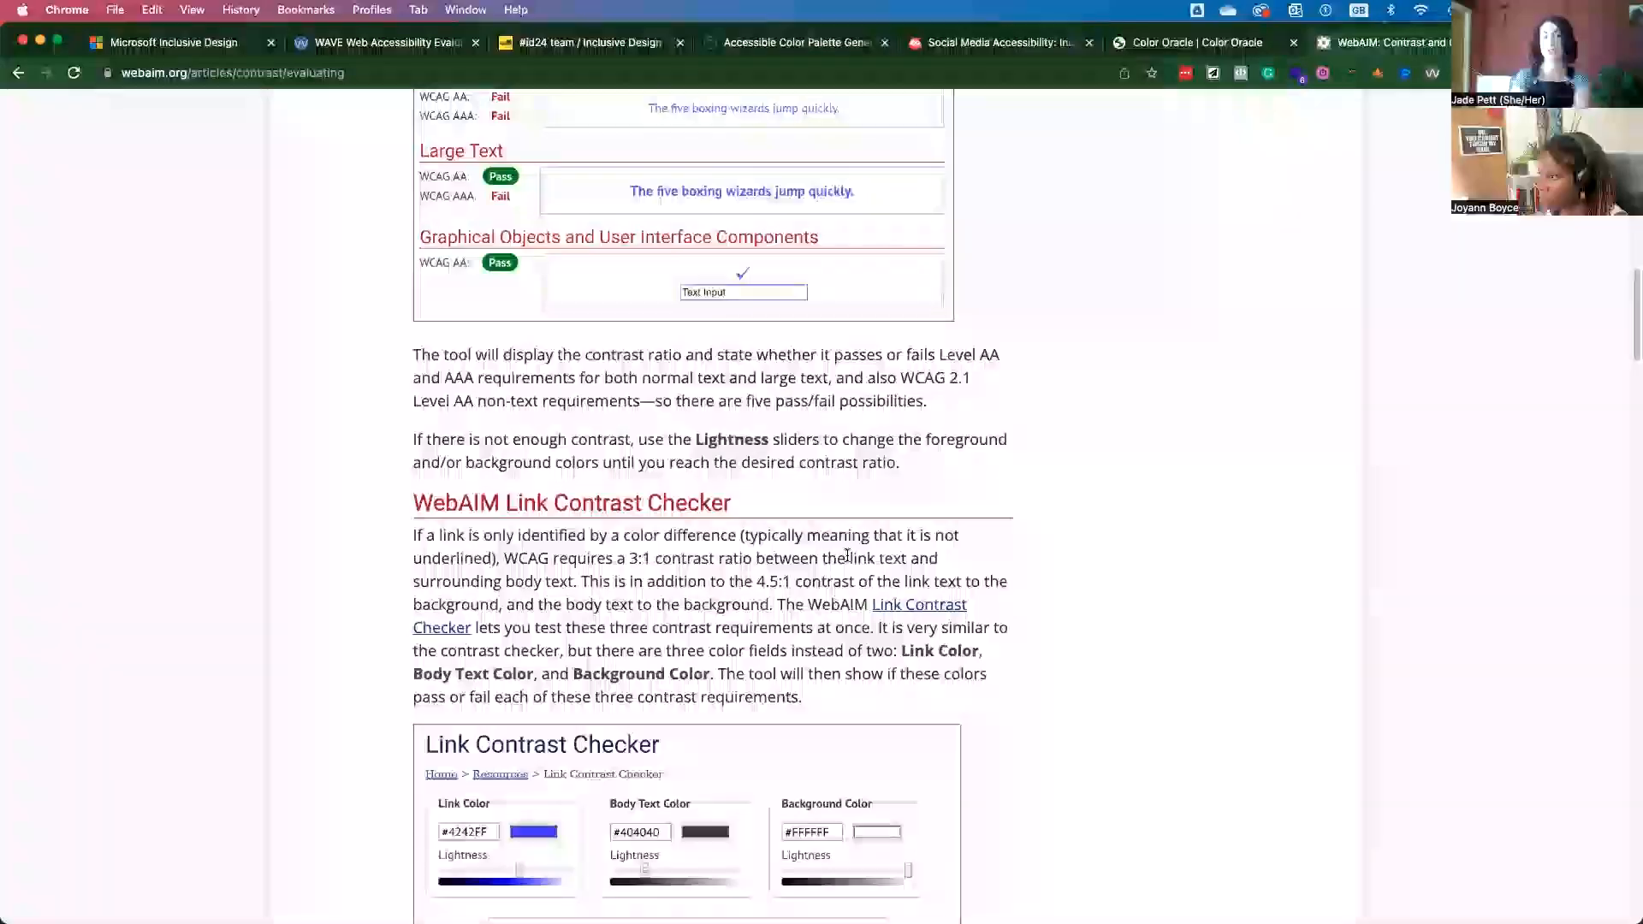
{"action": "scroll", "coordinate": [847, 555], "scroll_direction": "down", "scroll_amount": 3}
{"action": "scroll", "coordinate": [846, 555], "scroll_direction": "down", "scroll_amount": 2}
{"action": "scroll", "coordinate": [847, 554], "scroll_direction": "down", "scroll_amount": 5}
{"action": "scroll", "coordinate": [846, 554], "scroll_direction": "down", "scroll_amount": 1}
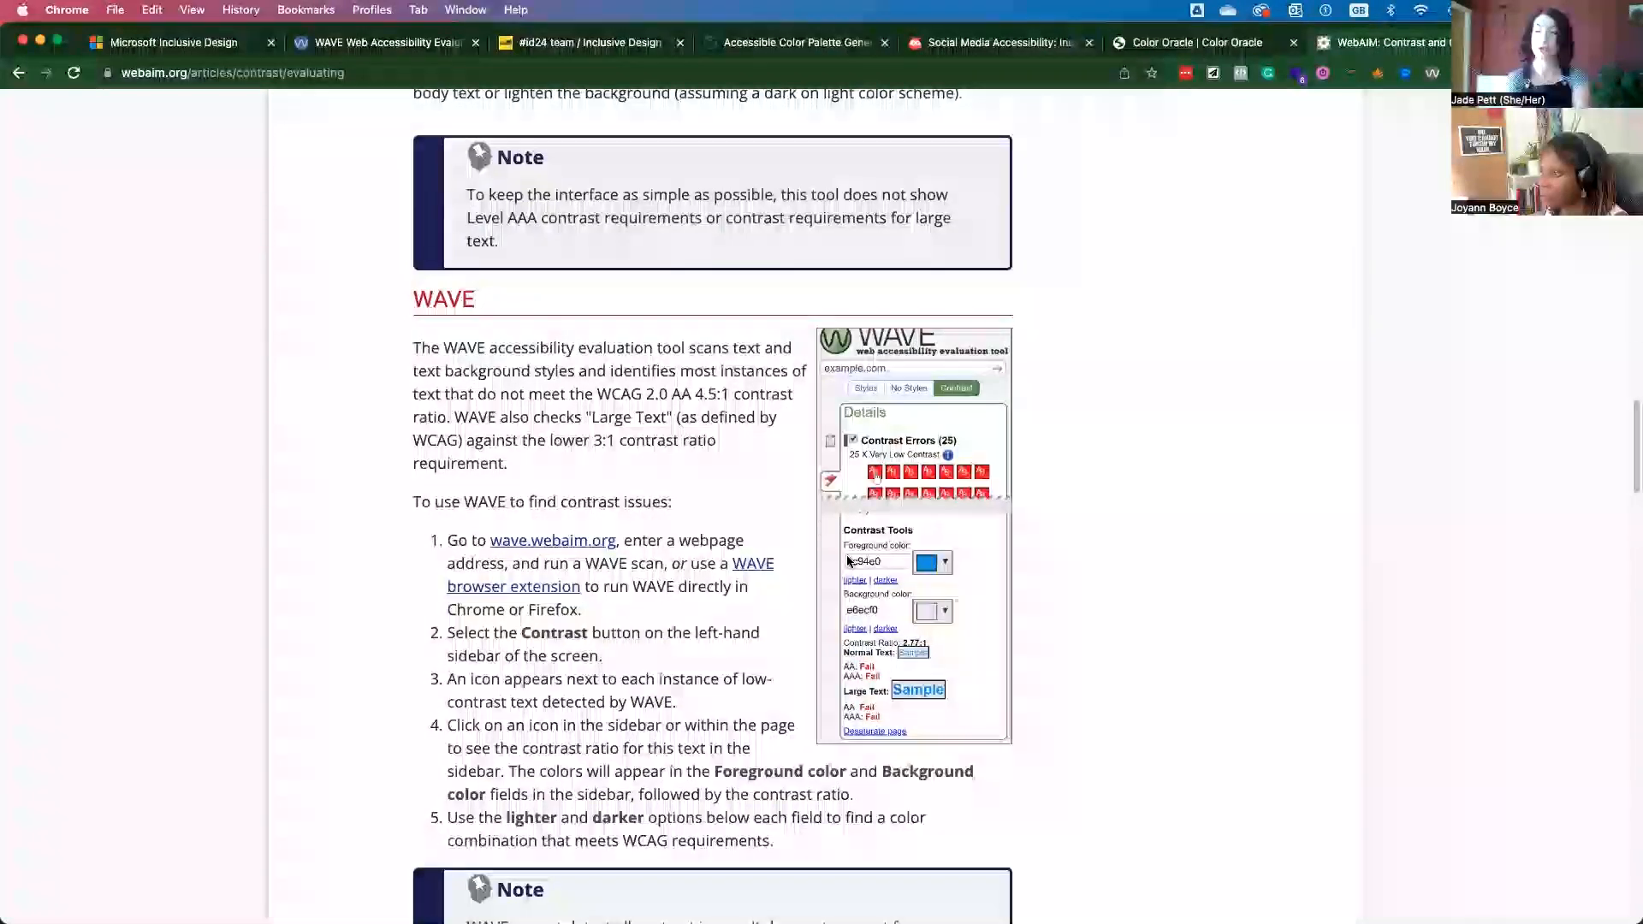
{"action": "scroll", "coordinate": [846, 558], "scroll_direction": "down", "scroll_amount": 1}
{"action": "scroll", "coordinate": [845, 558], "scroll_direction": "down", "scroll_amount": 1}
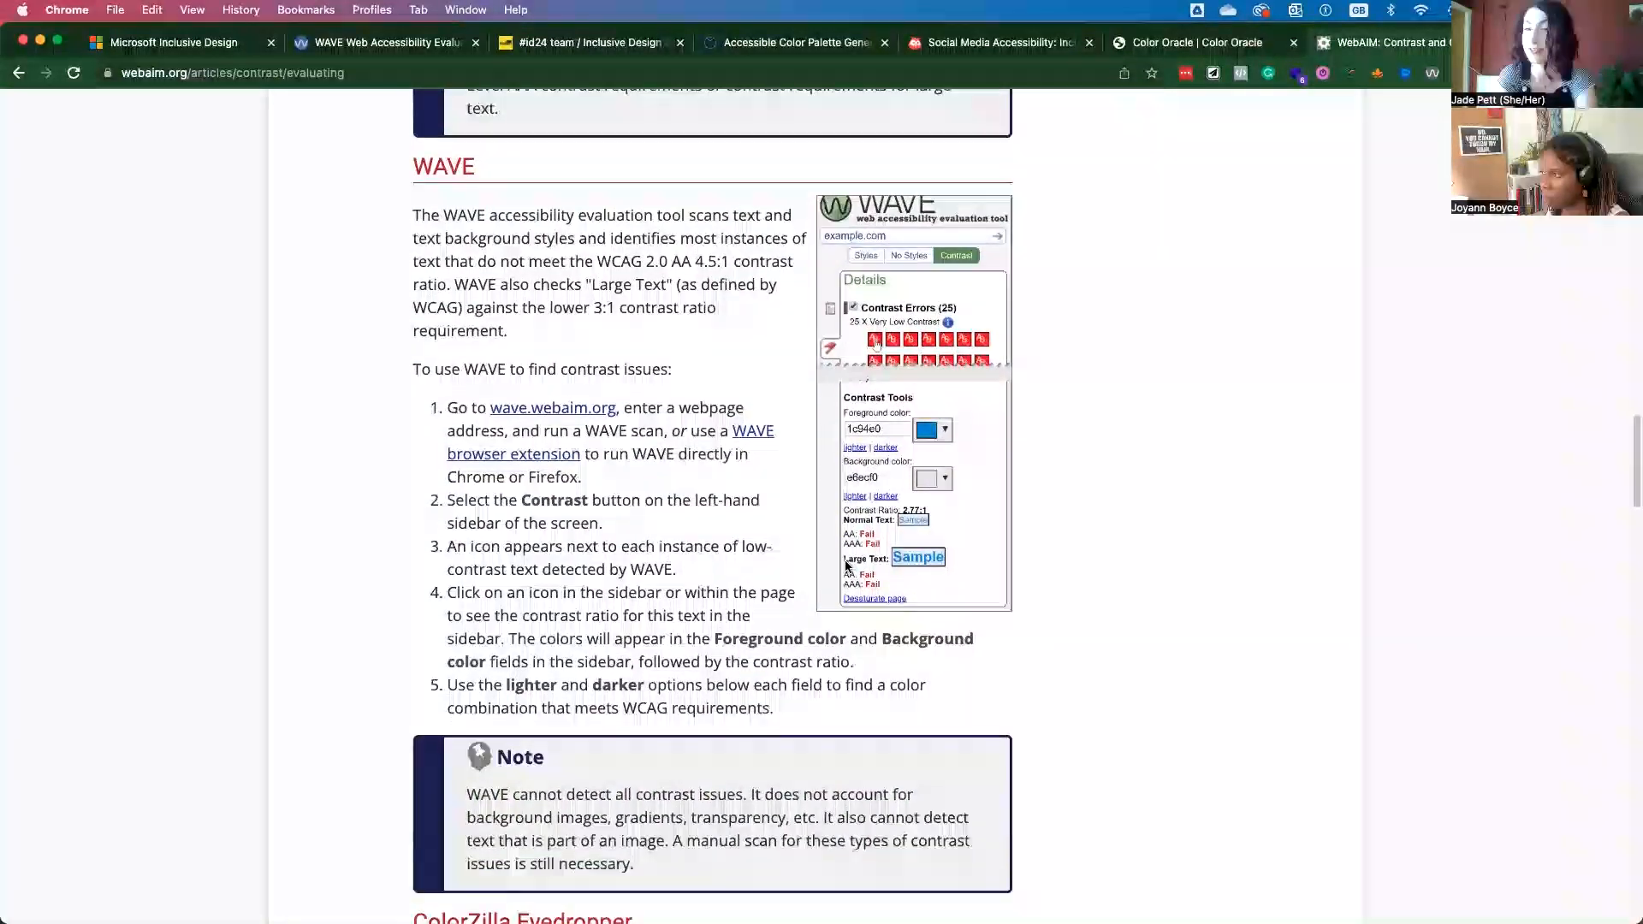
{"action": "scroll", "coordinate": [845, 559], "scroll_direction": "down", "scroll_amount": 5}
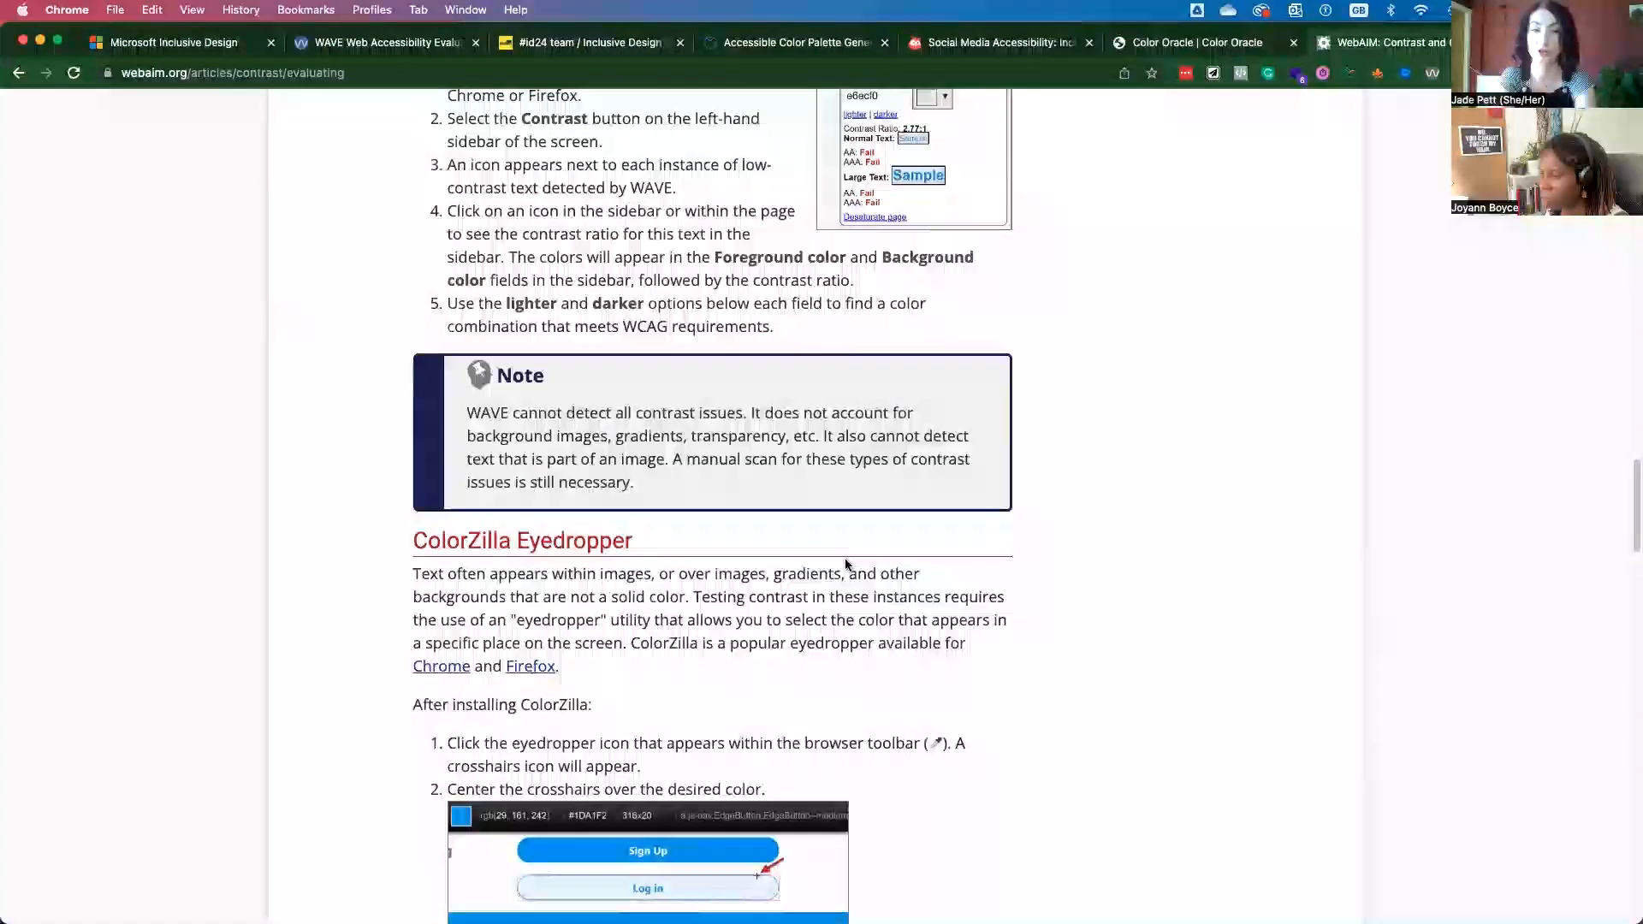
{"action": "scroll", "coordinate": [845, 558], "scroll_direction": "down", "scroll_amount": 2}
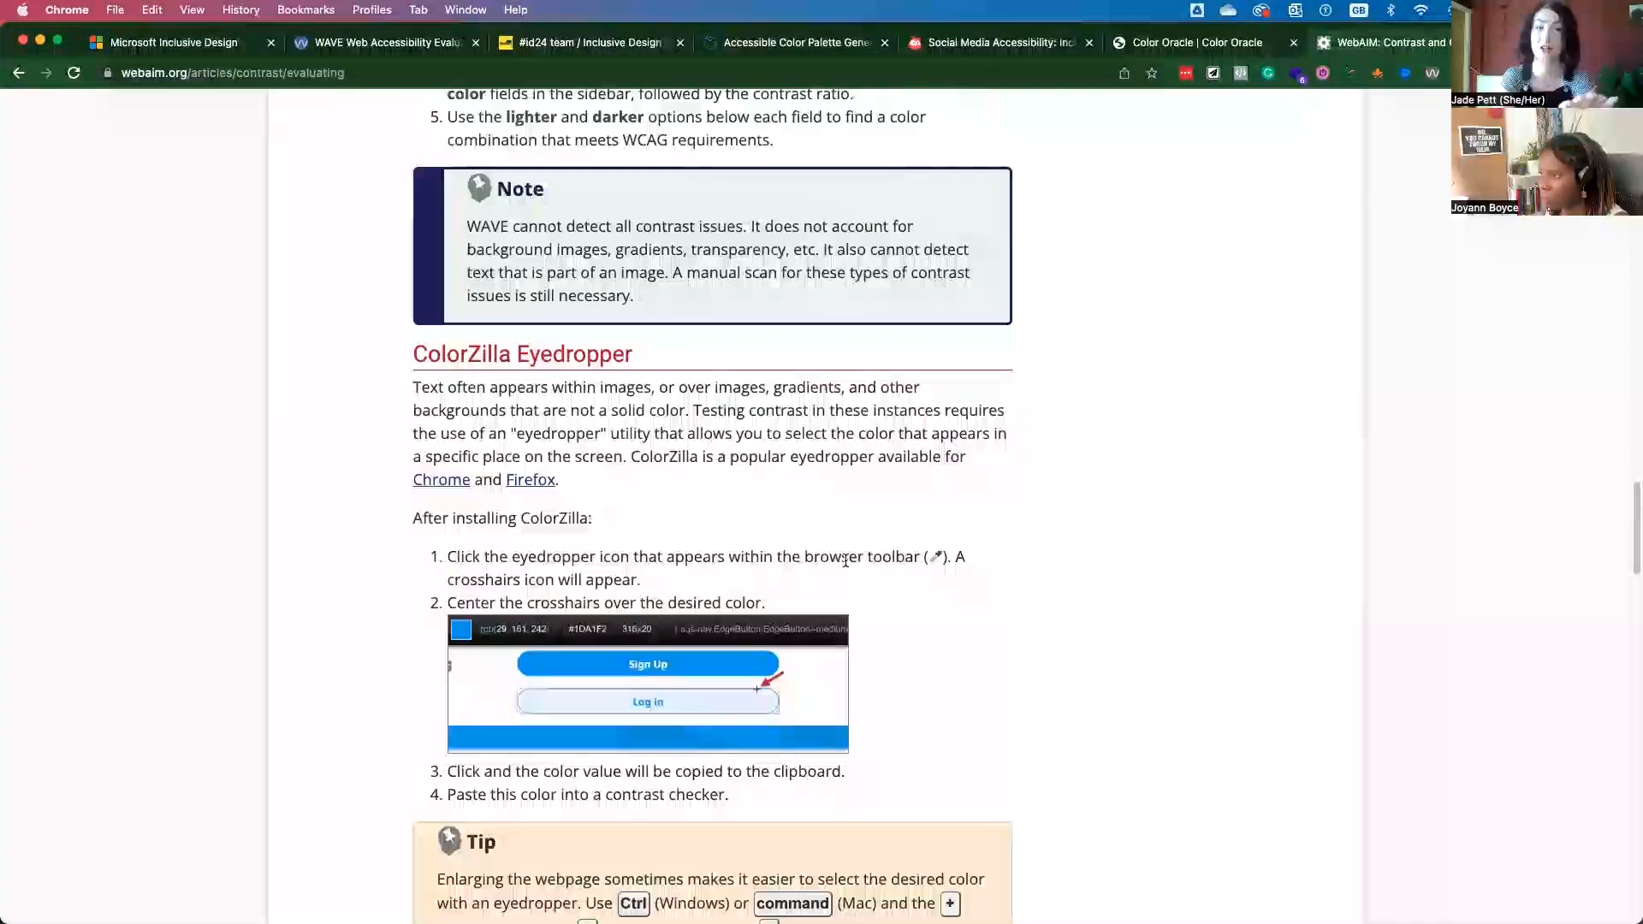
{"action": "scroll", "coordinate": [845, 559], "scroll_direction": "down", "scroll_amount": 3}
{"action": "scroll", "coordinate": [844, 558], "scroll_direction": "down", "scroll_amount": 2}
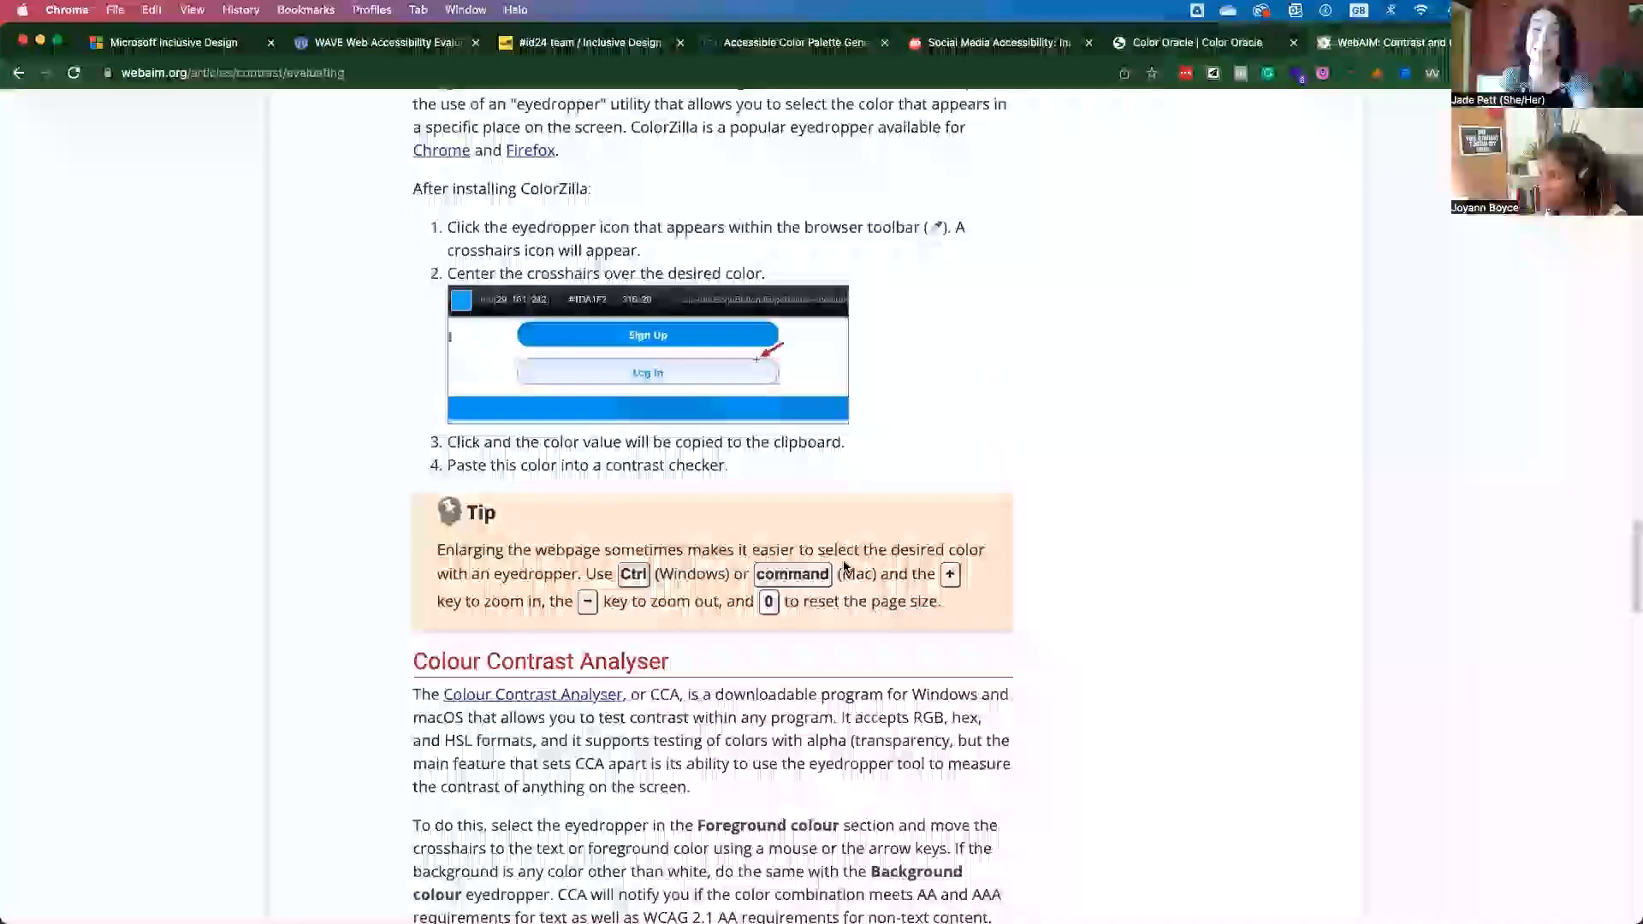
{"action": "scroll", "coordinate": [845, 564], "scroll_direction": "down", "scroll_amount": 2}
{"action": "scroll", "coordinate": [844, 562], "scroll_direction": "down", "scroll_amount": 2}
{"action": "scroll", "coordinate": [845, 563], "scroll_direction": "down", "scroll_amount": 1}
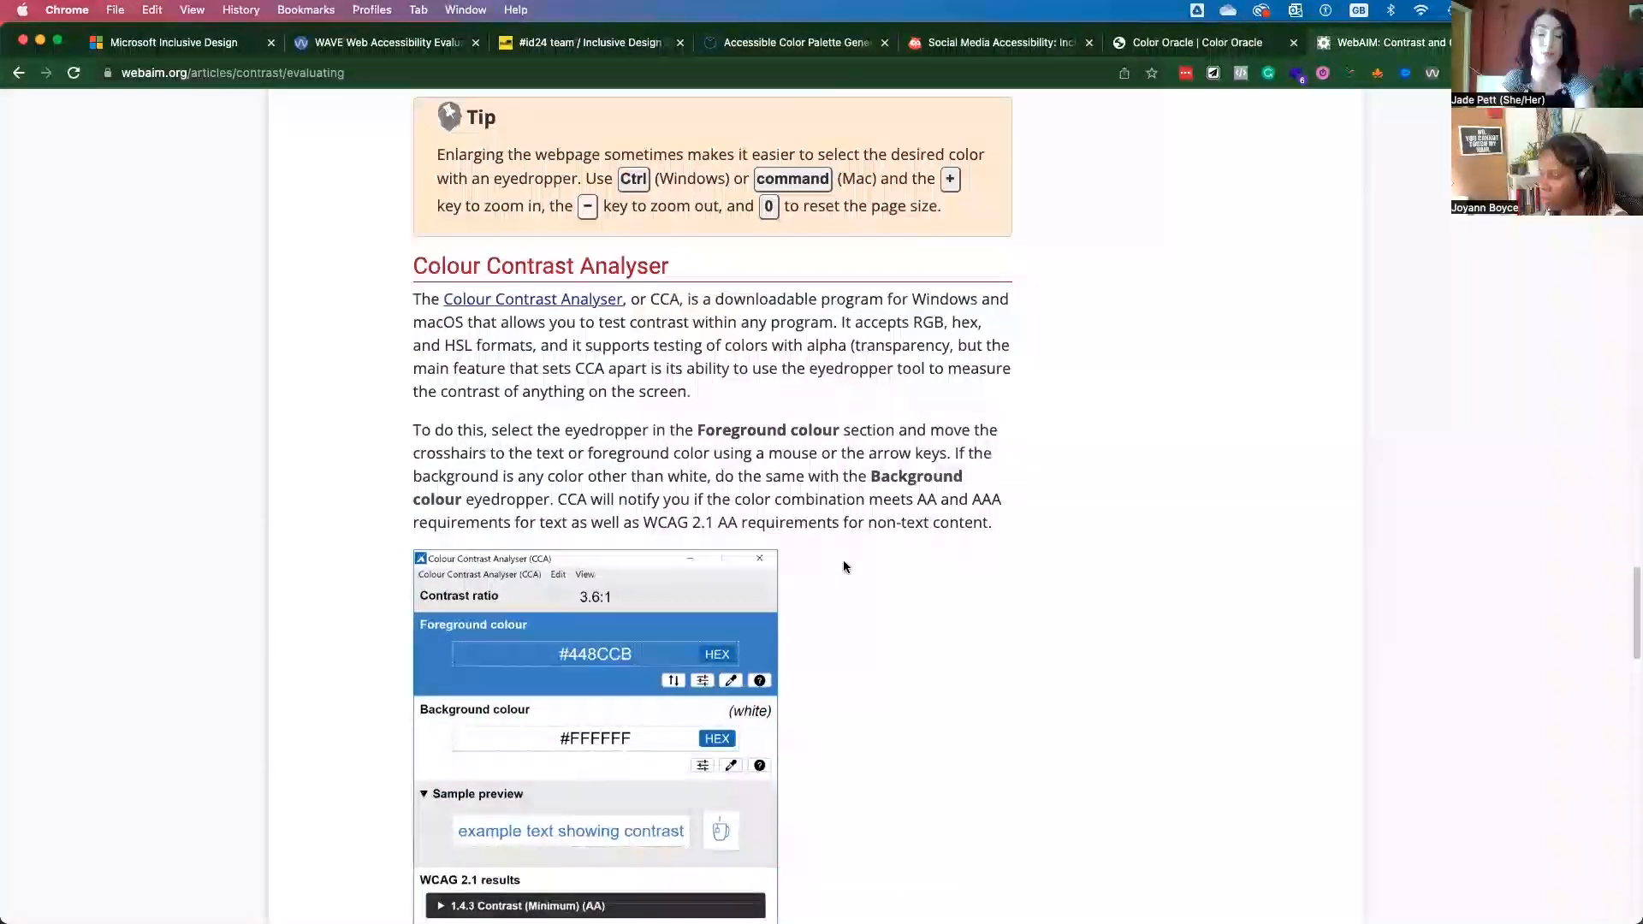
{"action": "scroll", "coordinate": [845, 562], "scroll_direction": "down", "scroll_amount": 1}
{"action": "scroll", "coordinate": [845, 567], "scroll_direction": "down", "scroll_amount": 1}
{"action": "scroll", "coordinate": [843, 567], "scroll_direction": "down", "scroll_amount": 1}
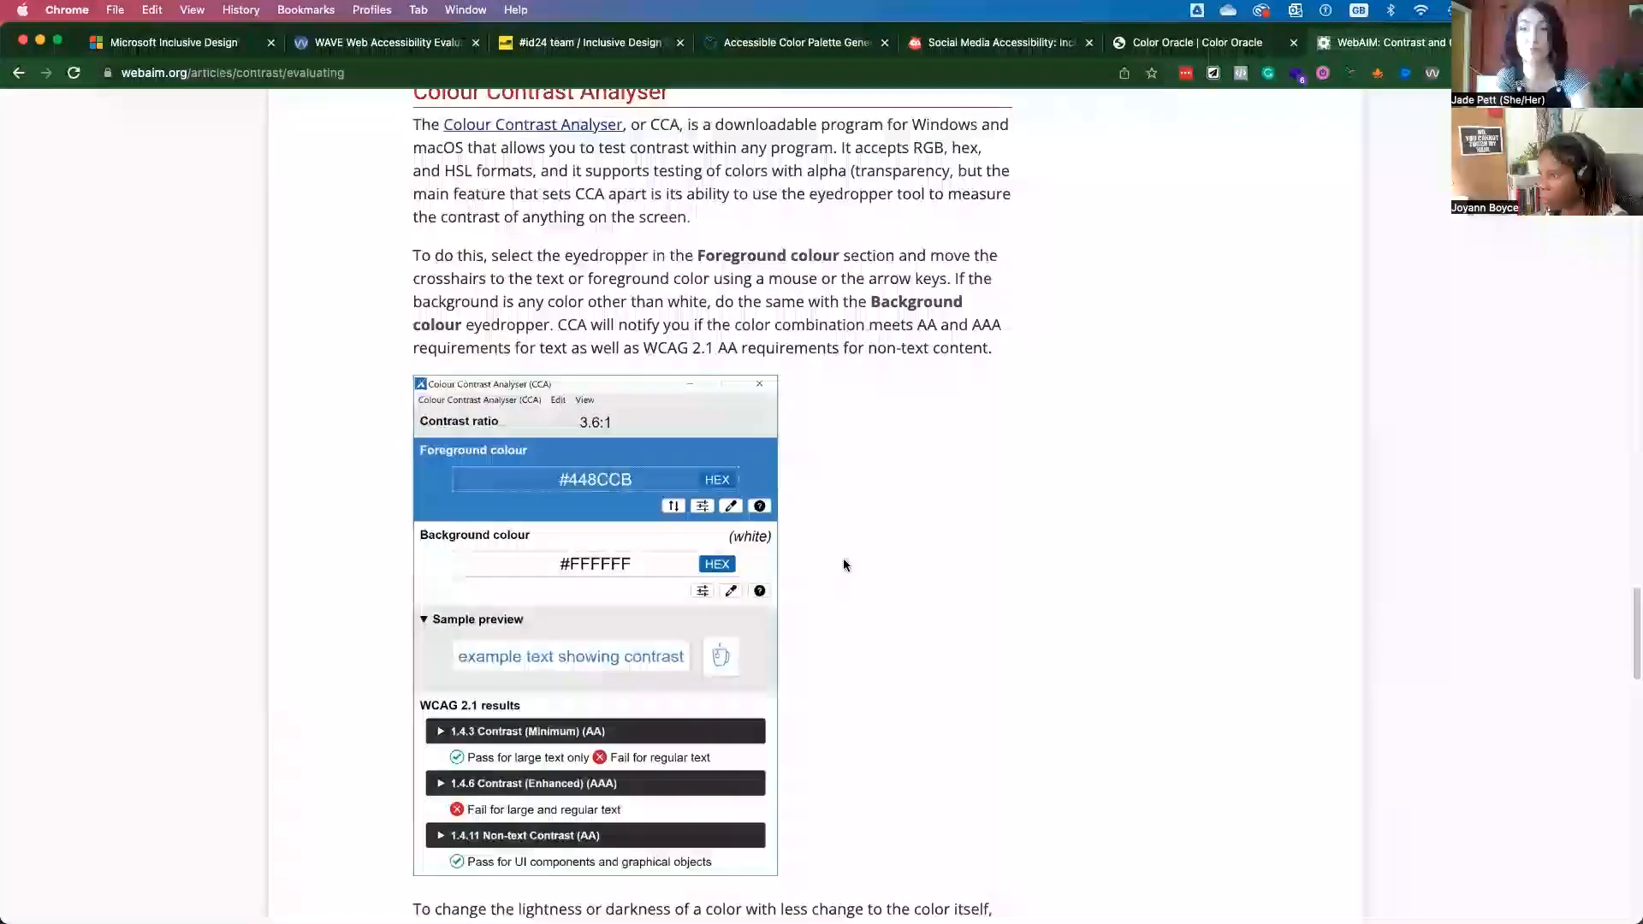
{"action": "scroll", "coordinate": [843, 567], "scroll_direction": "down", "scroll_amount": 2}
{"action": "scroll", "coordinate": [844, 567], "scroll_direction": "down", "scroll_amount": 1}
{"action": "scroll", "coordinate": [844, 566], "scroll_direction": "down", "scroll_amount": 2}
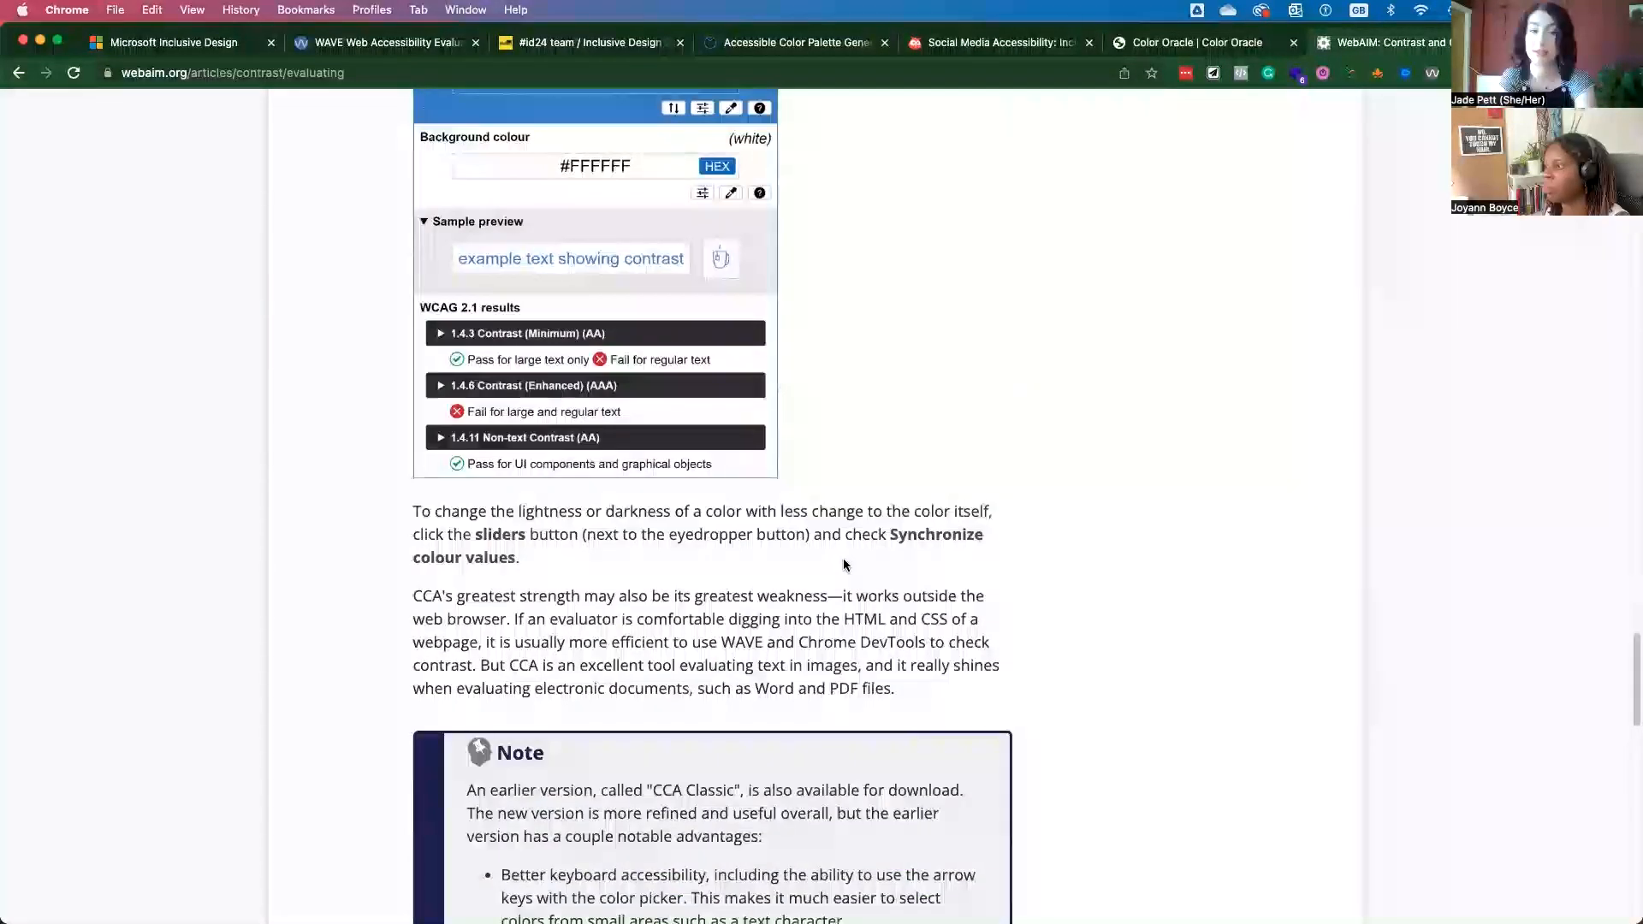
{"action": "scroll", "coordinate": [846, 563], "scroll_direction": "down", "scroll_amount": 1}
{"action": "scroll", "coordinate": [846, 563], "scroll_direction": "down", "scroll_amount": 3}
{"action": "scroll", "coordinate": [845, 563], "scroll_direction": "down", "scroll_amount": 1}
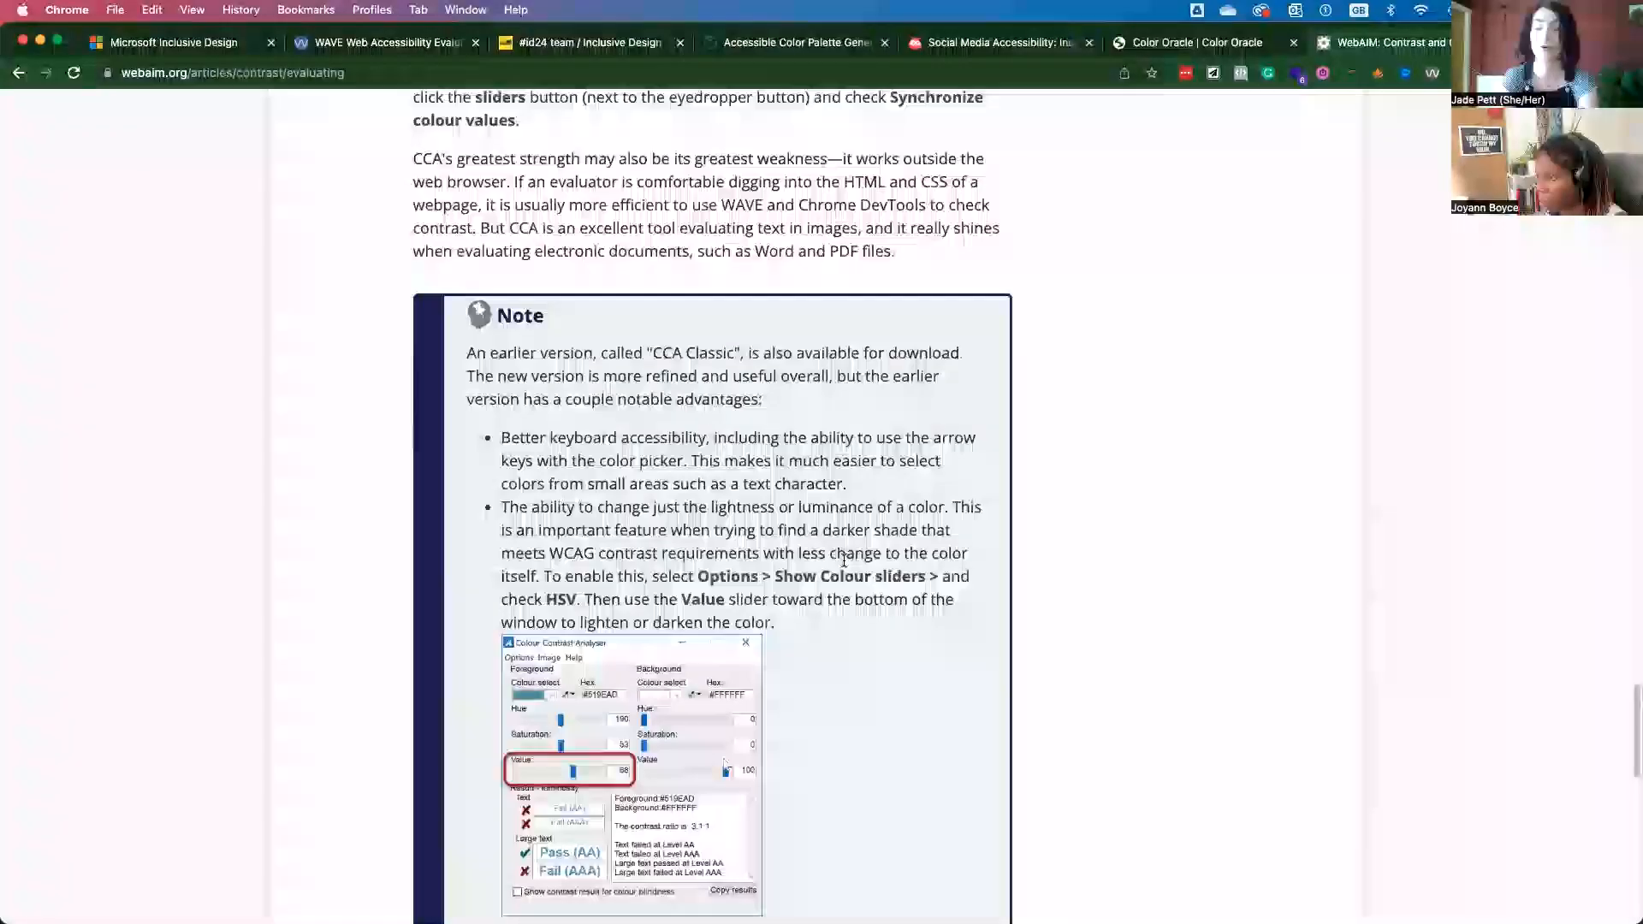
{"action": "scroll", "coordinate": [844, 562], "scroll_direction": "down", "scroll_amount": 2}
{"action": "scroll", "coordinate": [845, 564], "scroll_direction": "down", "scroll_amount": 1}
{"action": "scroll", "coordinate": [845, 563], "scroll_direction": "down", "scroll_amount": 1}
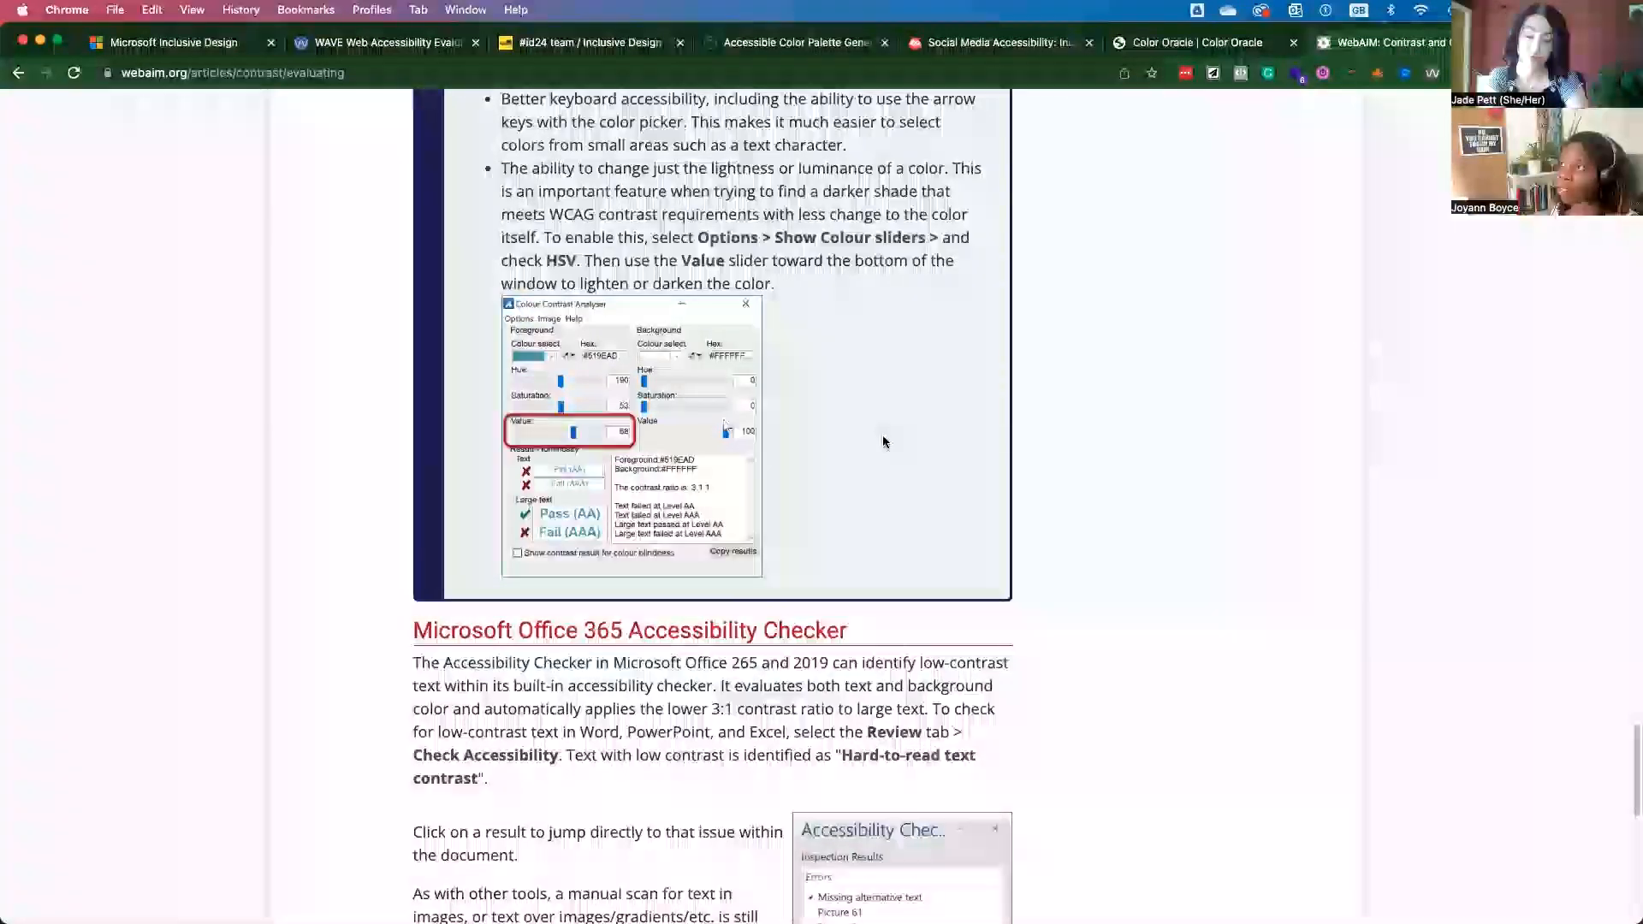
{"action": "scroll", "coordinate": [883, 435], "scroll_direction": "up", "scroll_amount": 1}
{"action": "scroll", "coordinate": [871, 468], "scroll_direction": "up", "scroll_amount": 10}
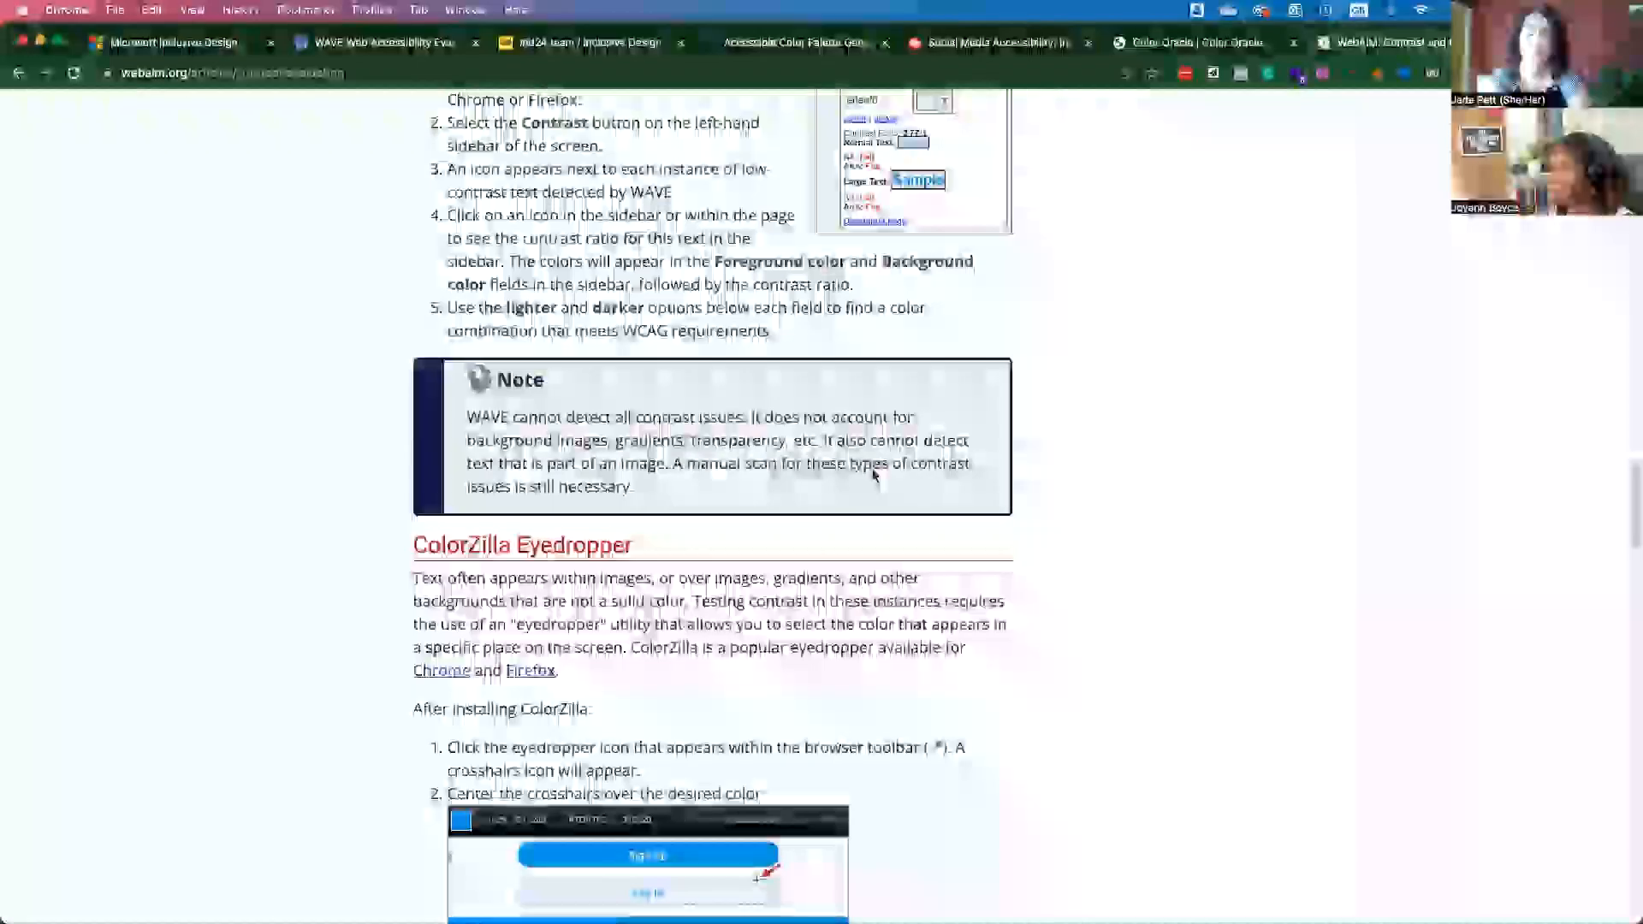
{"action": "scroll", "coordinate": [871, 468], "scroll_direction": "up", "scroll_amount": 5}
{"action": "scroll", "coordinate": [871, 469], "scroll_direction": "up", "scroll_amount": 10}
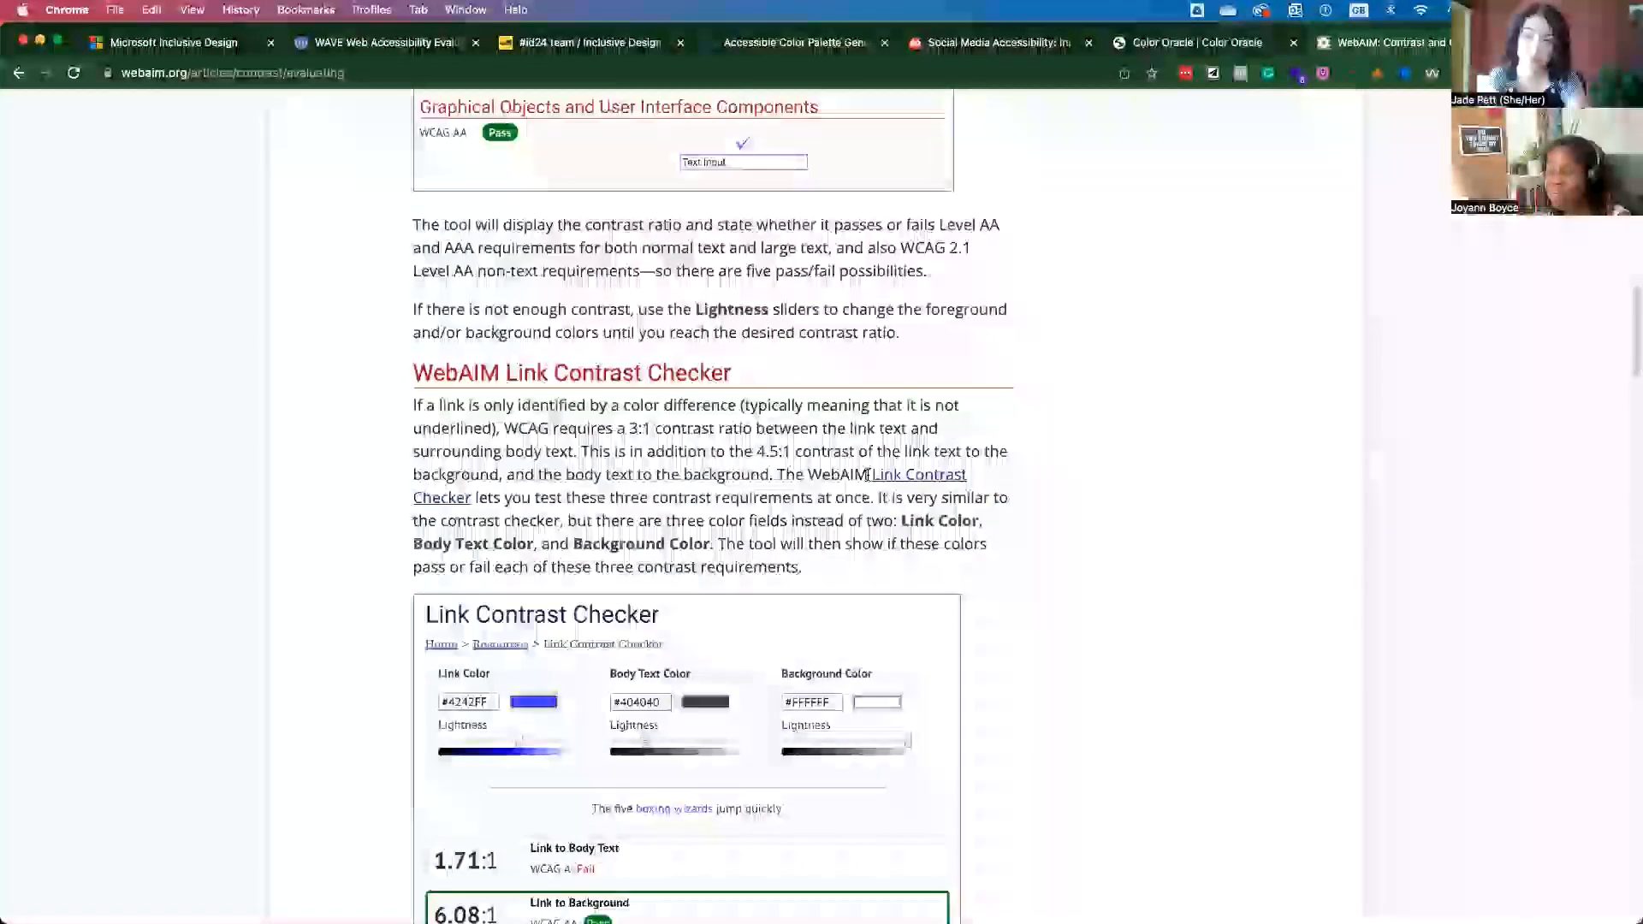
{"action": "scroll", "coordinate": [872, 467], "scroll_direction": "up", "scroll_amount": 8}
{"action": "scroll", "coordinate": [868, 476], "scroll_direction": "up", "scroll_amount": 10}
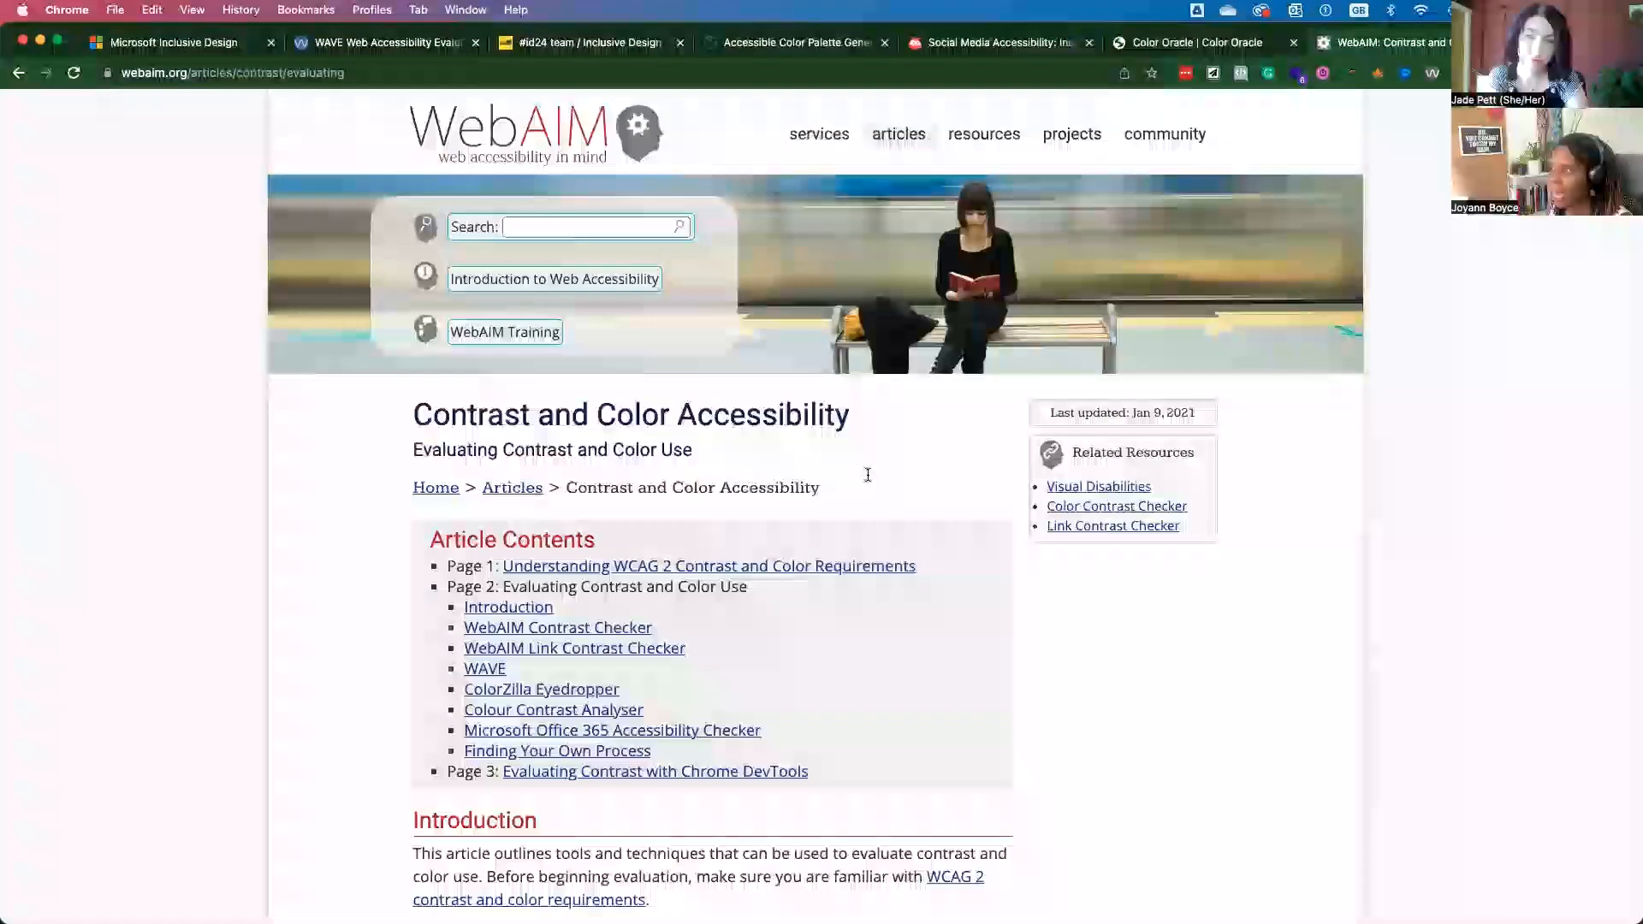